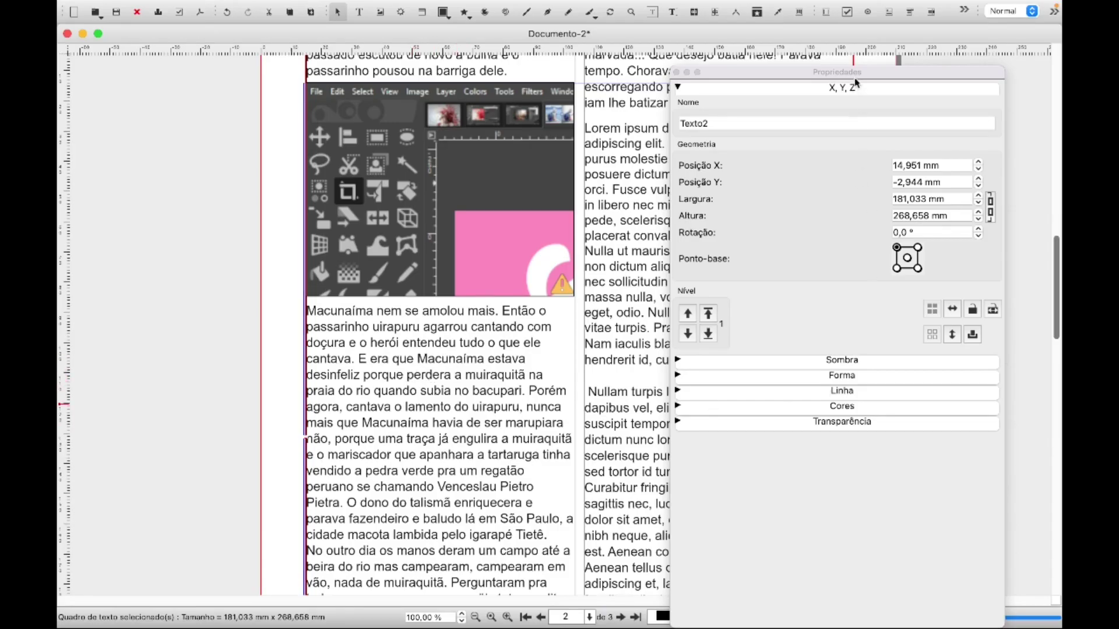
- Enable the drop shadow (Contém sombra) for the selected text frame Texto2
drag(855, 77, 880, 39)
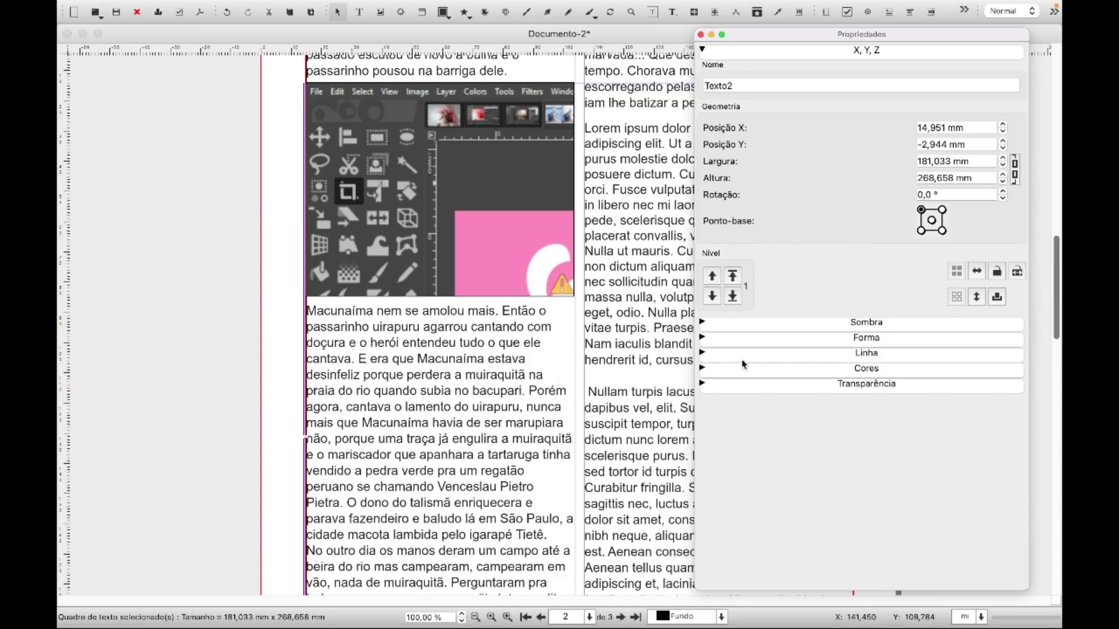
click(703, 50)
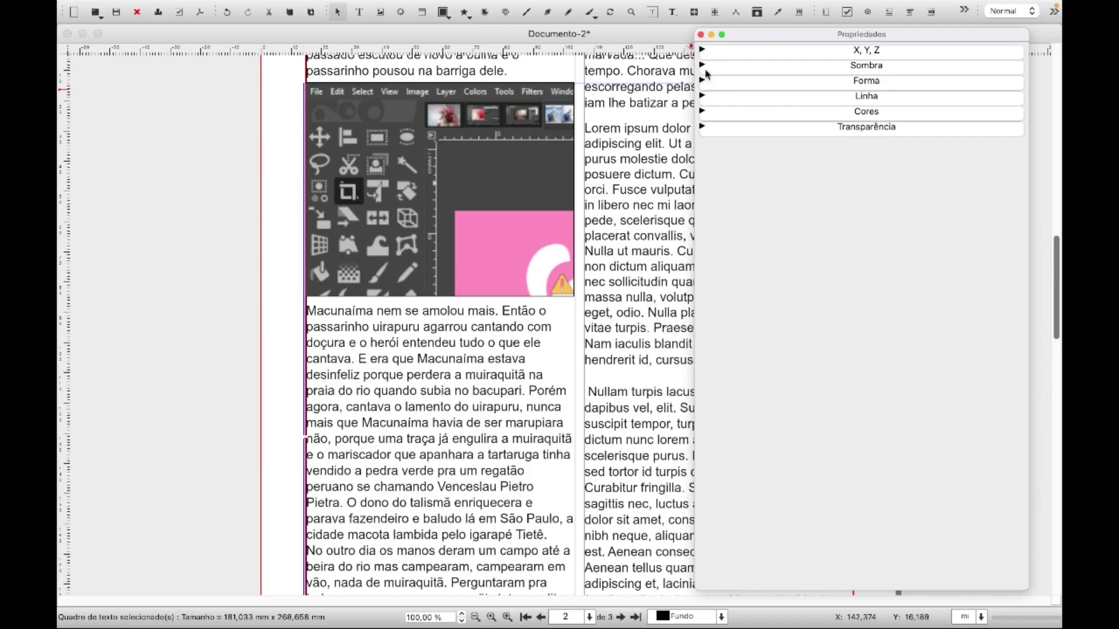
click(702, 66)
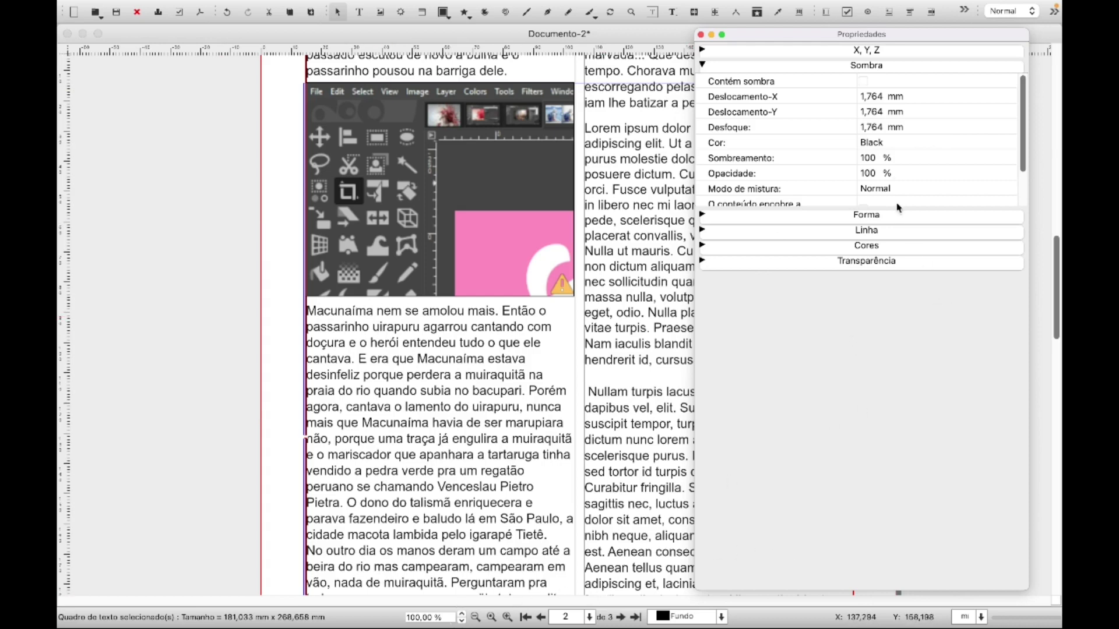
drag(896, 40, 476, 49)
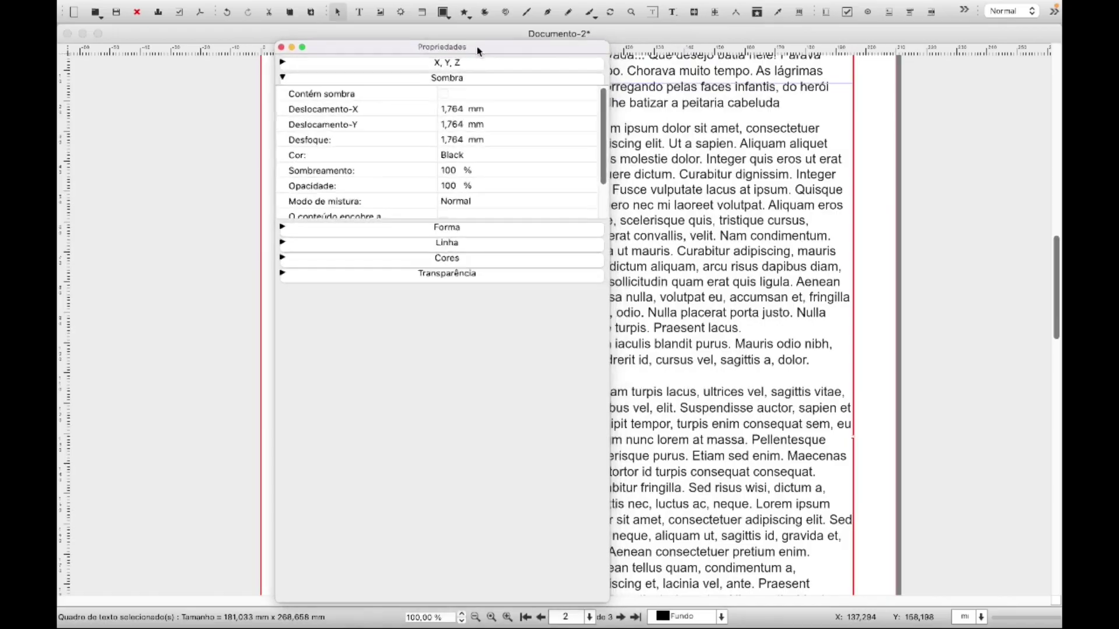
click(444, 95)
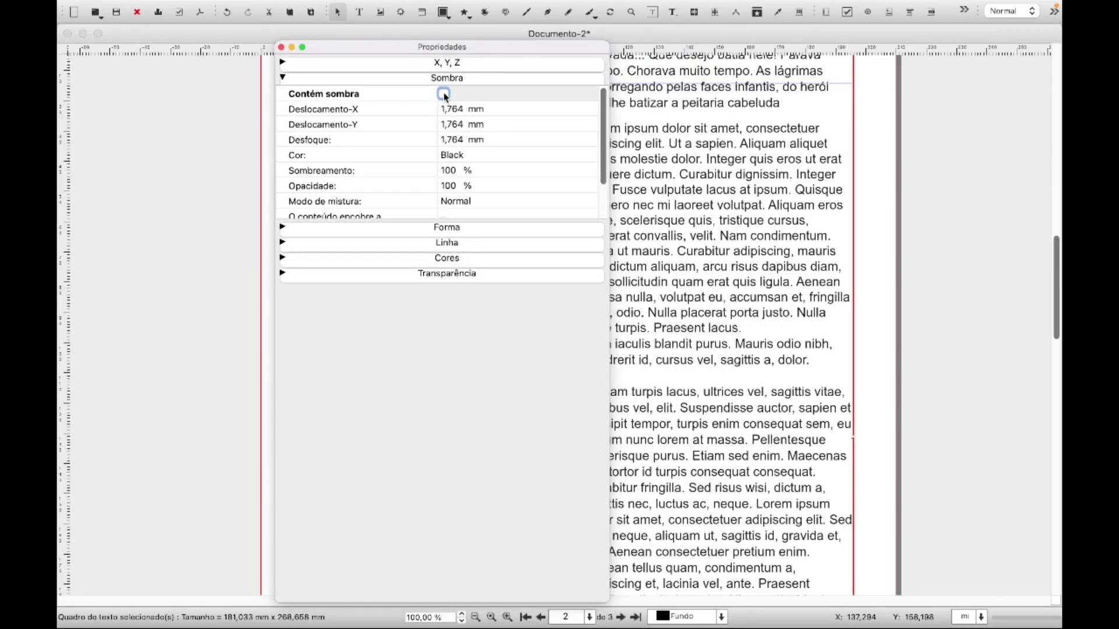
click(444, 93)
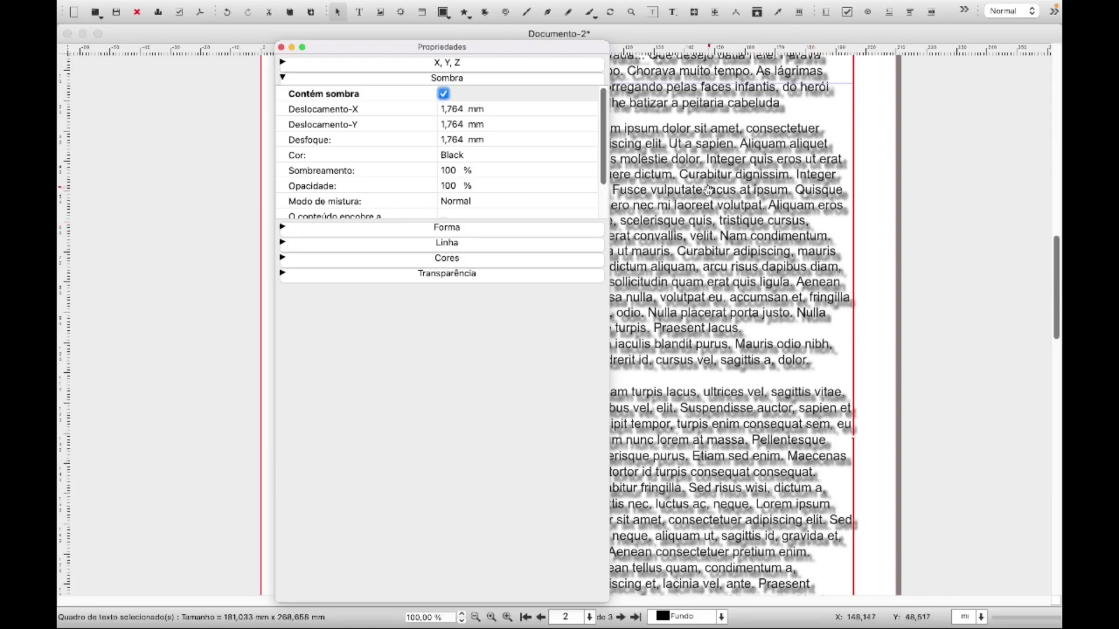
- Set the text shadow's horizontal offset to 3 mm and its vertical offset to 2 mm
click(444, 112)
click(447, 110)
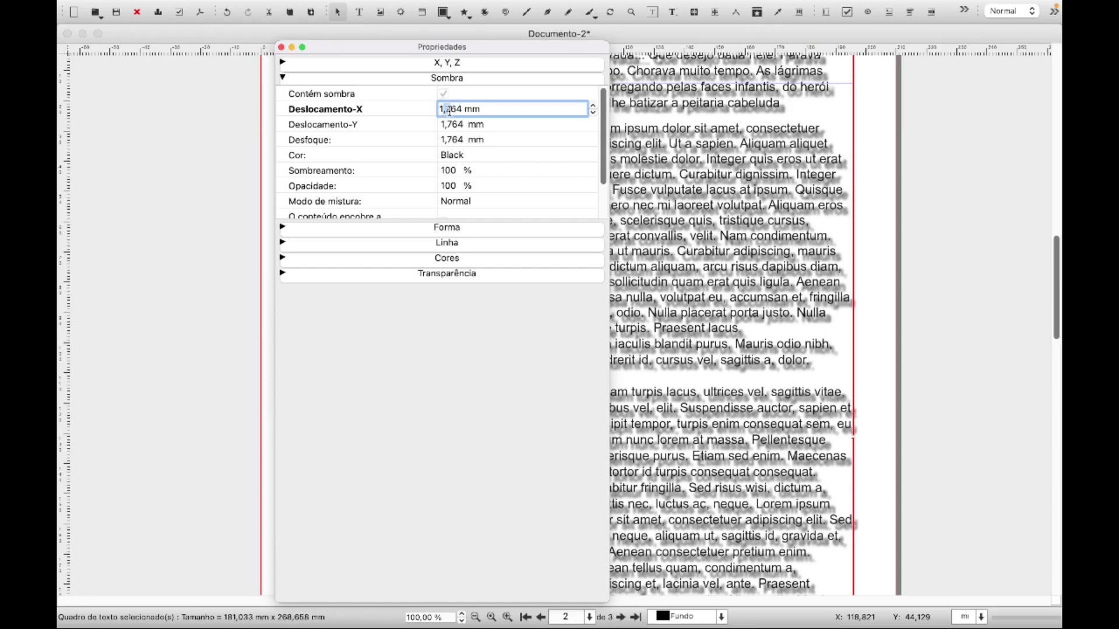
drag(440, 109, 458, 109)
text(3)
key(Return)
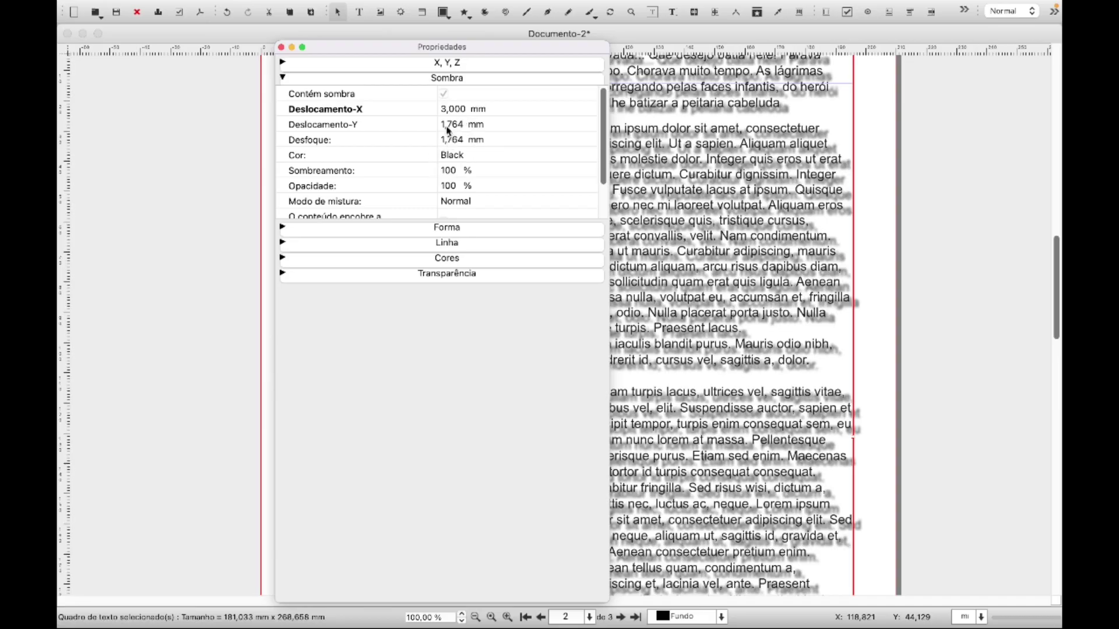
double_click(442, 124)
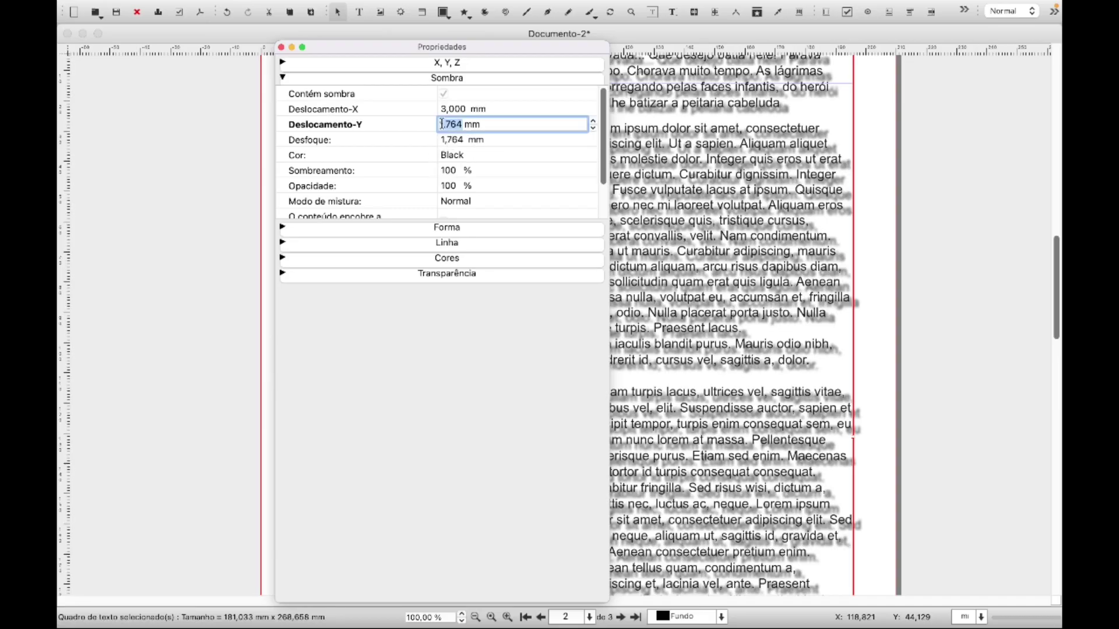
text(2)
key(Return)
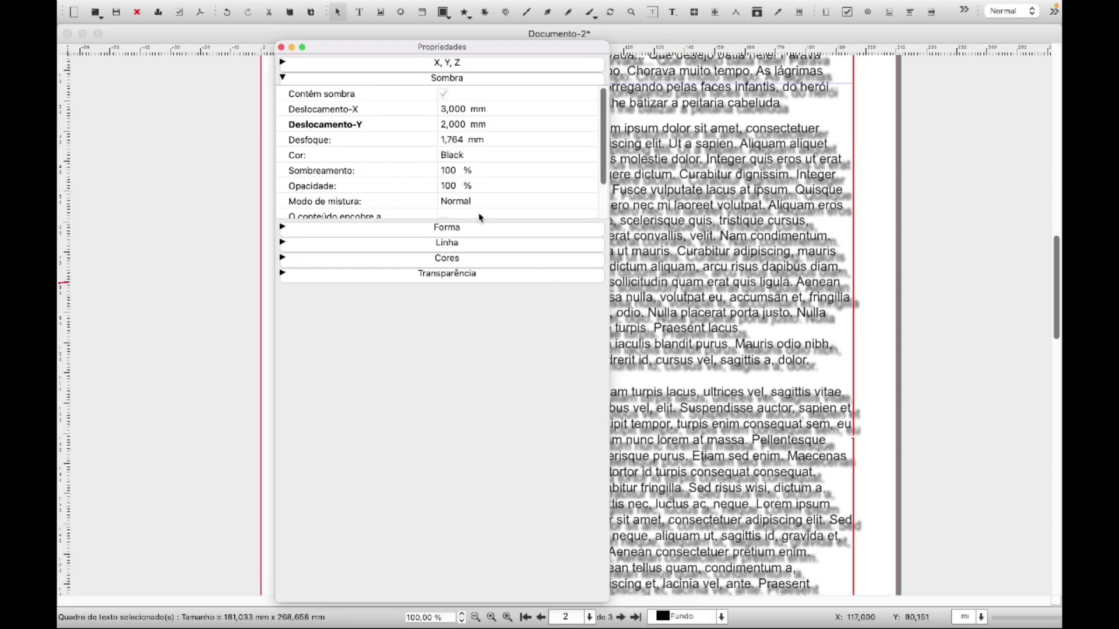
- Increase the shadow's blur (Desfoque) to 5,764 mm
click(449, 144)
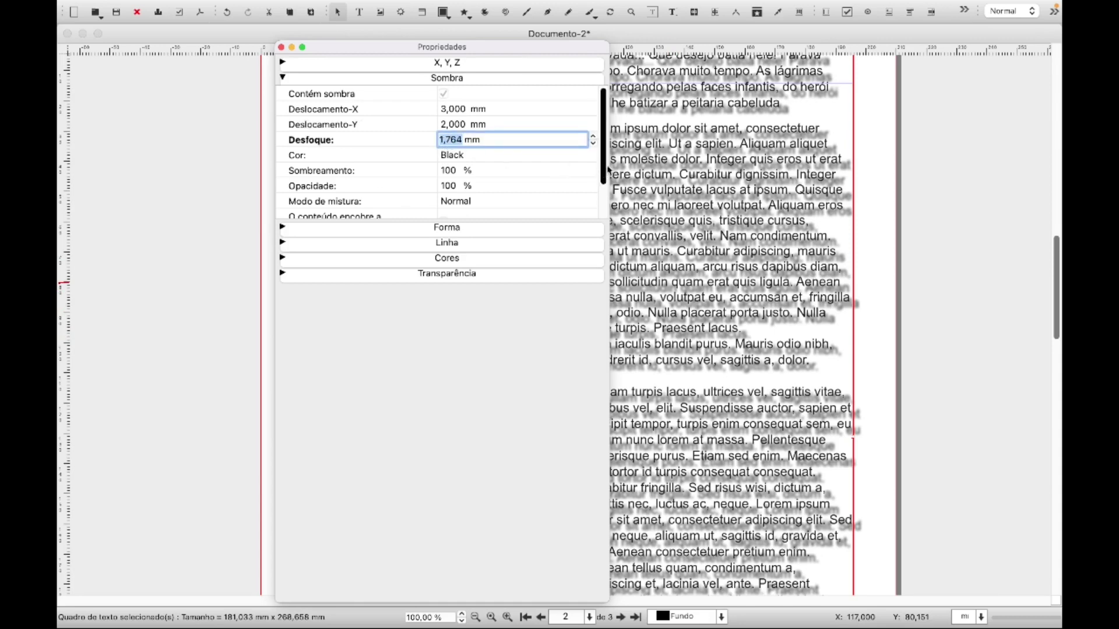
click(595, 137)
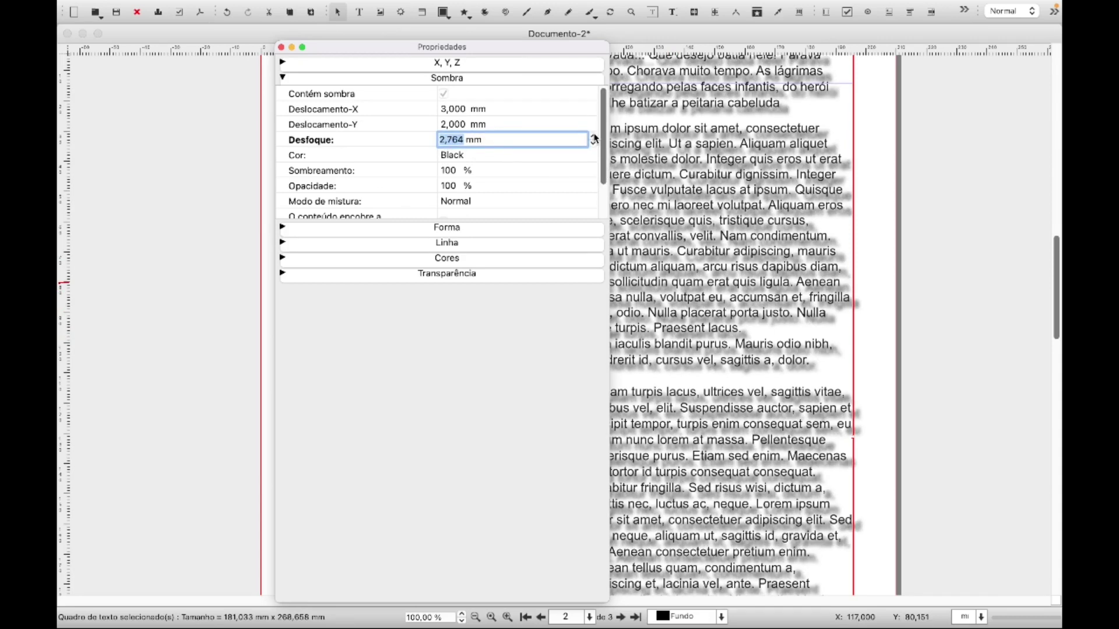
click(595, 136)
click(595, 136)
click(595, 136)
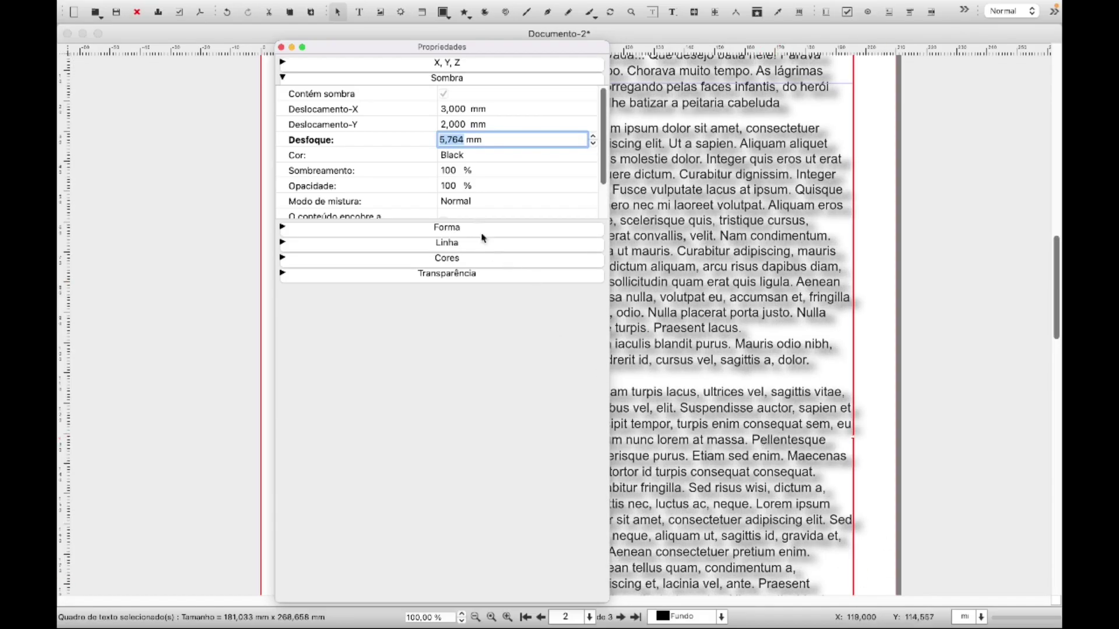
- Try Cool Black, Green and Red as the shadow colour, and set it back to Black
click(460, 155)
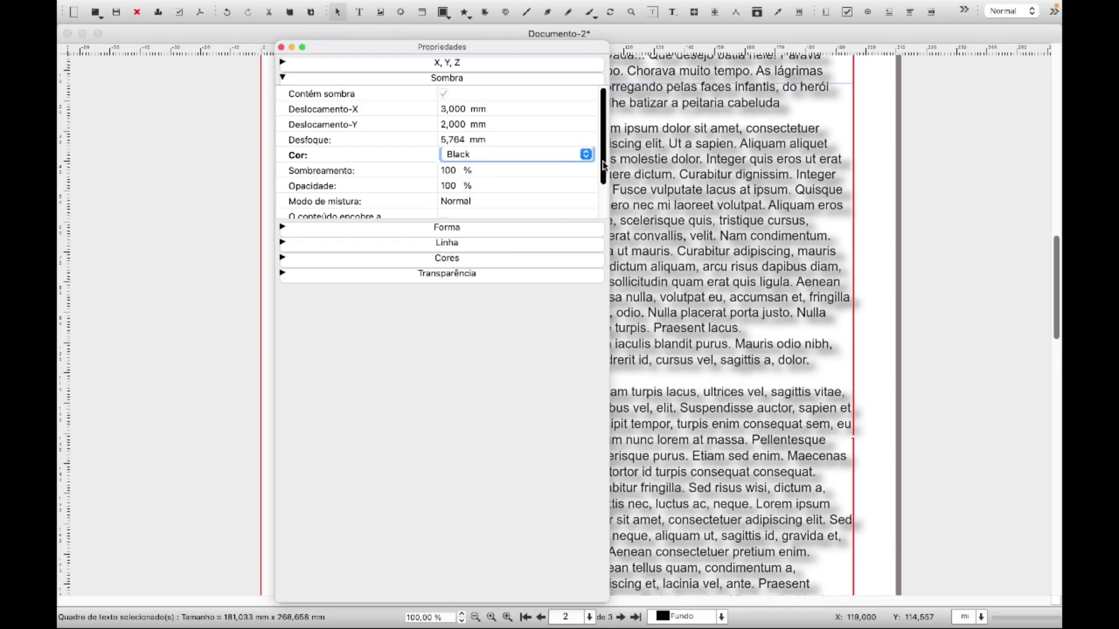
click(586, 154)
click(513, 182)
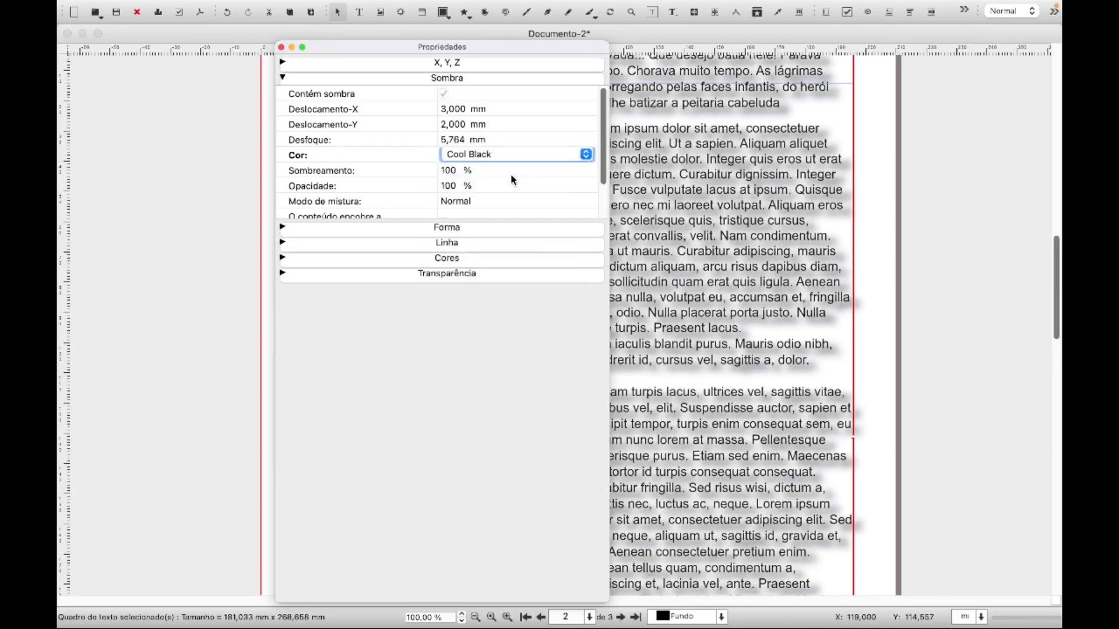
click(587, 161)
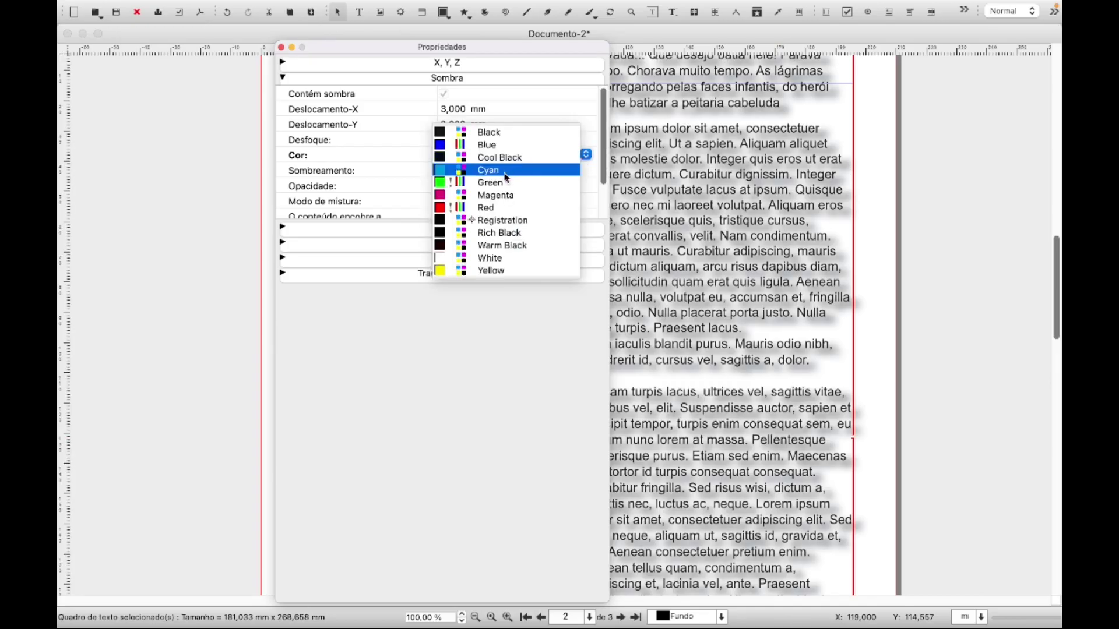
click(505, 186)
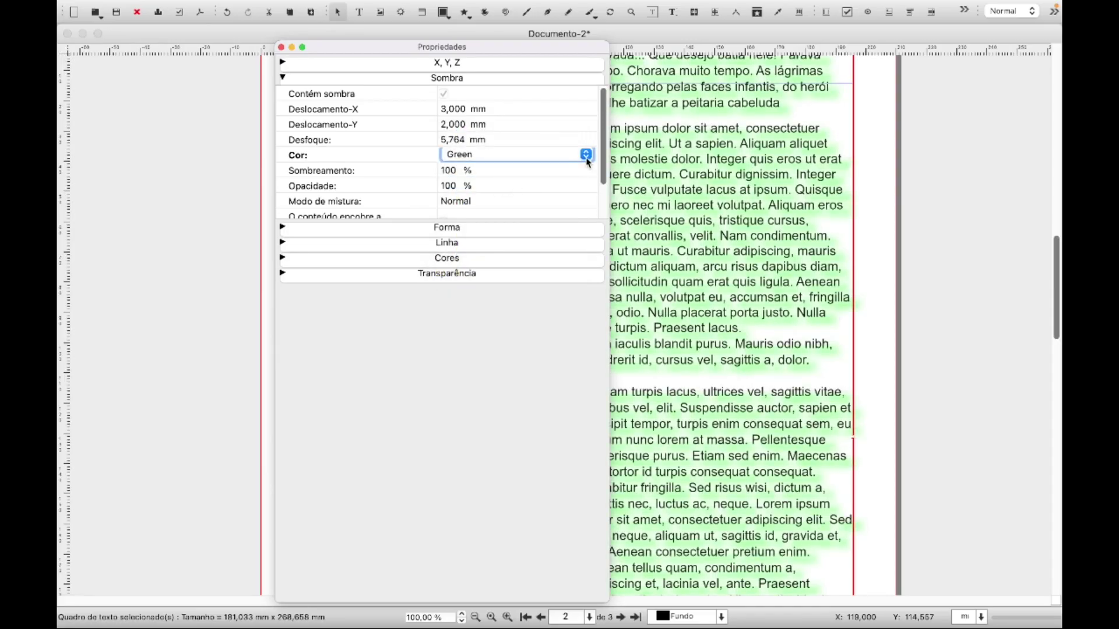
click(586, 154)
click(523, 183)
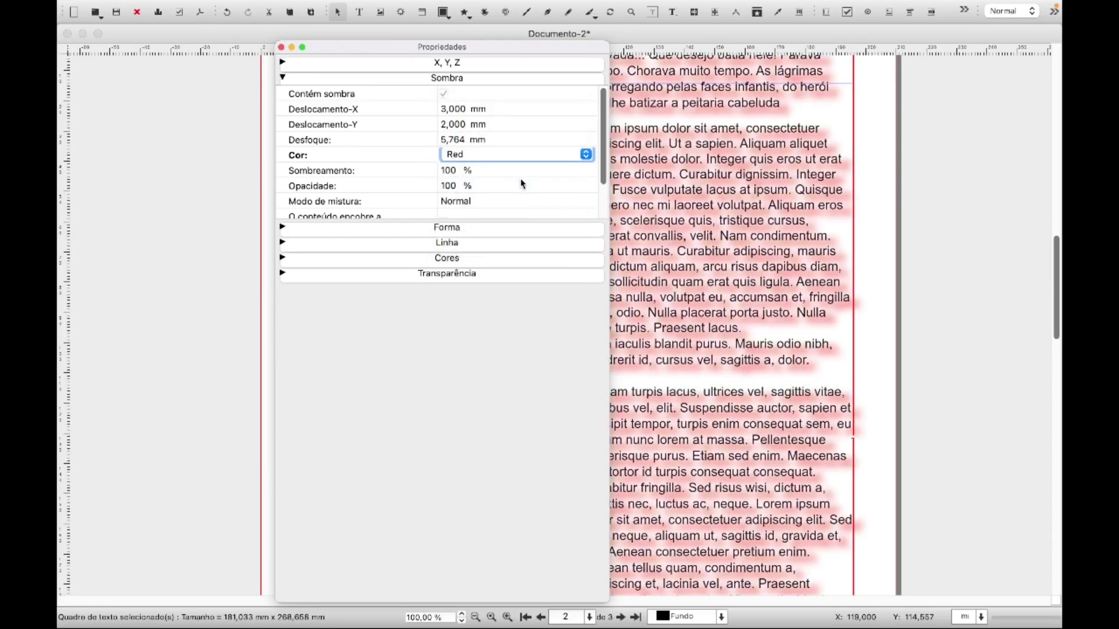
click(587, 156)
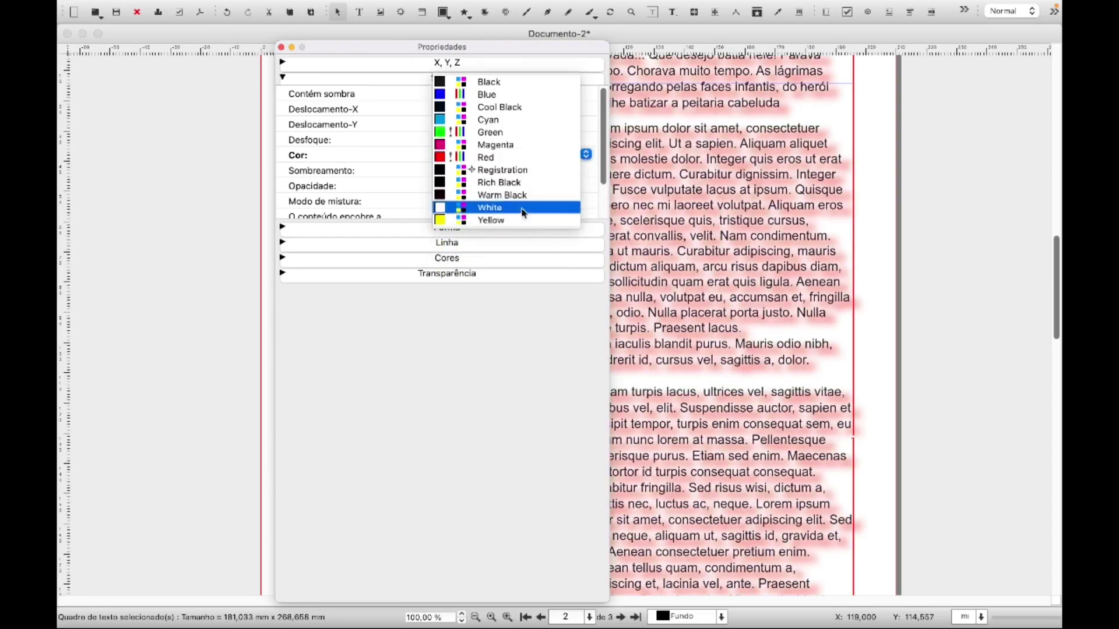
click(493, 82)
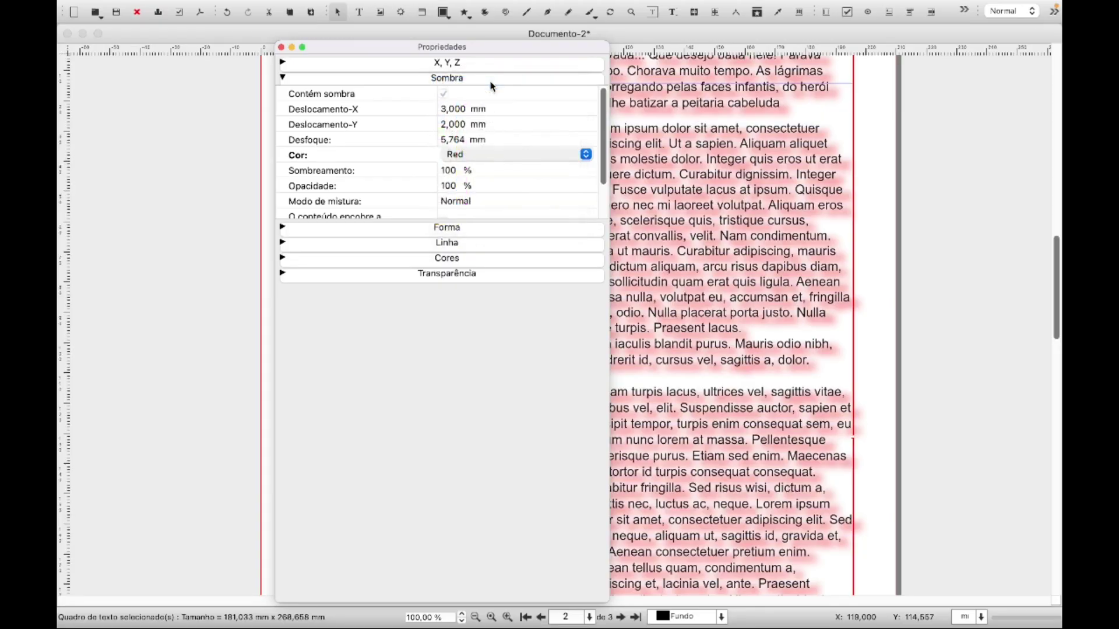
- Try a shadow shading (Sombreamento) of 50%, and set it back to 100%
double_click(444, 170)
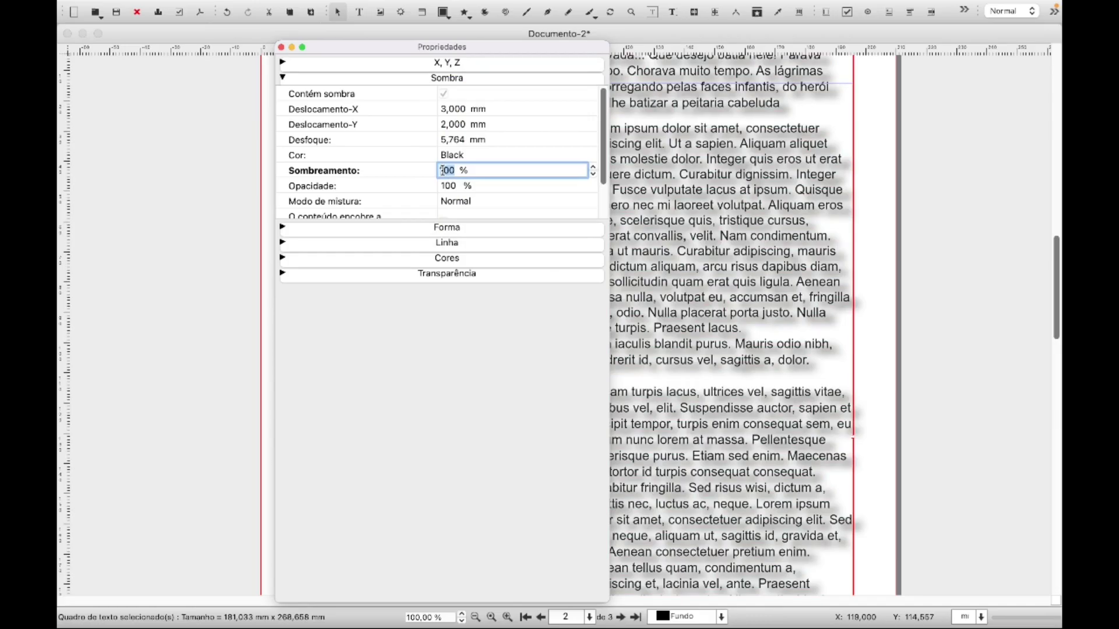
text(50)
key(Return)
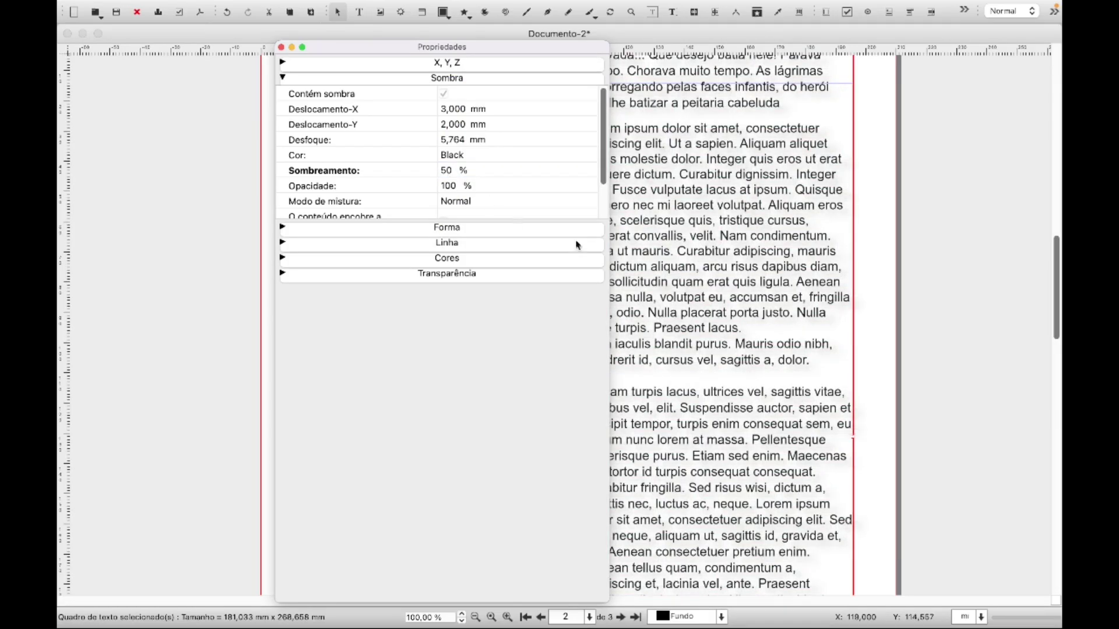
double_click(449, 170)
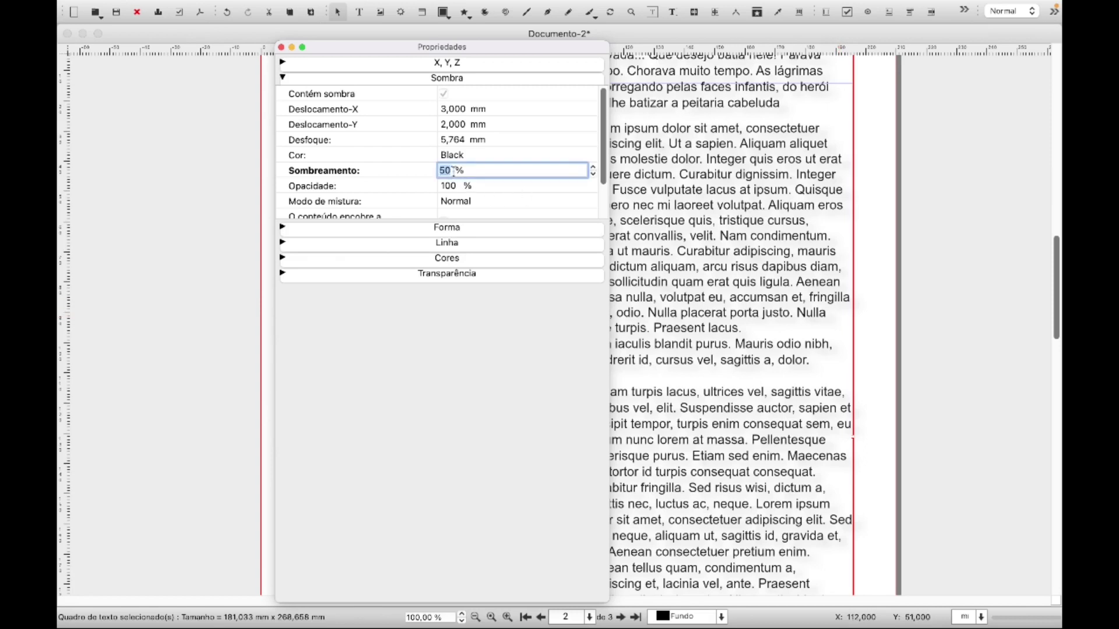
text(100)
key(Return)
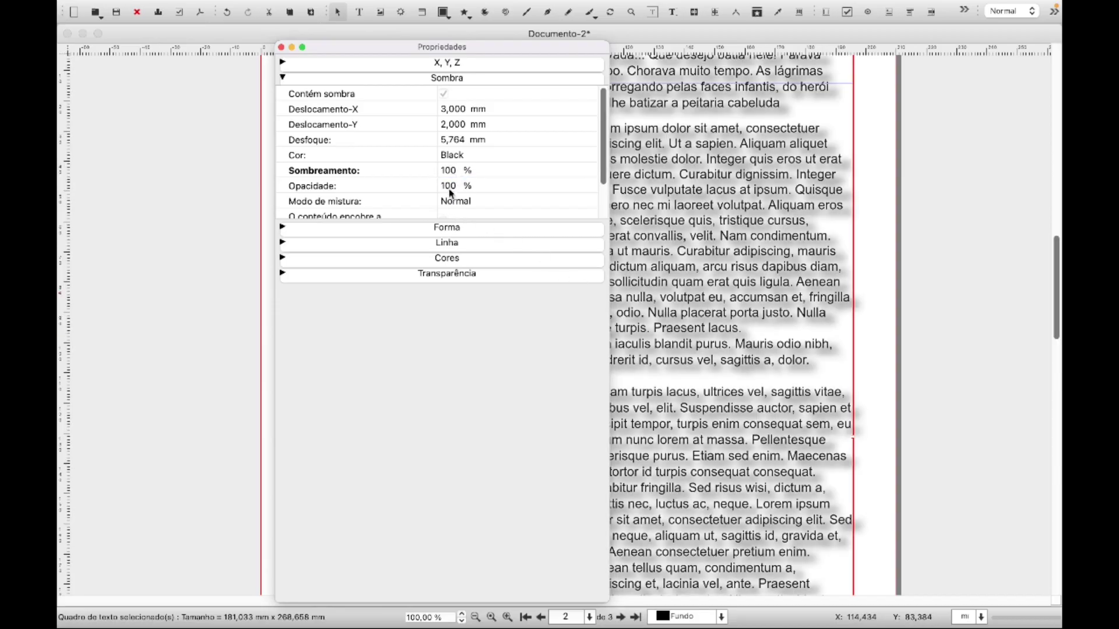
- Set the shadow's opacity (Opacidade) to 50%
double_click(450, 186)
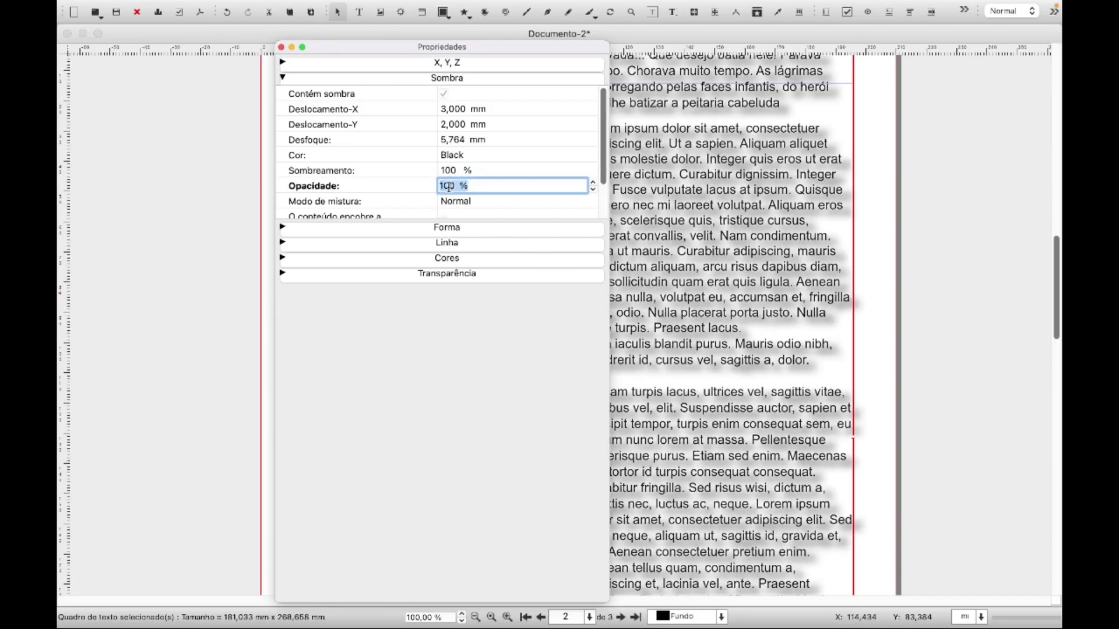
click(448, 186)
double_click(455, 186)
text(50)
key(Return)
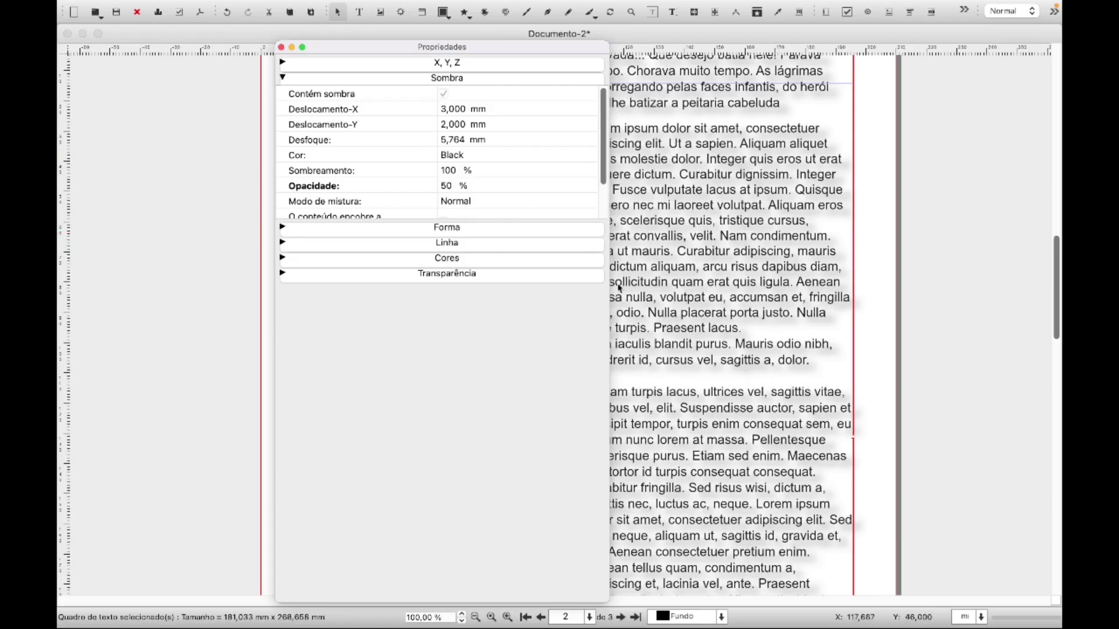
- Try the shadow blend modes Escurecer, Multiplicar, Tela, Luz dura, Exclusão and Queimar, and set the mode to Saturação
drag(604, 155, 603, 189)
click(474, 162)
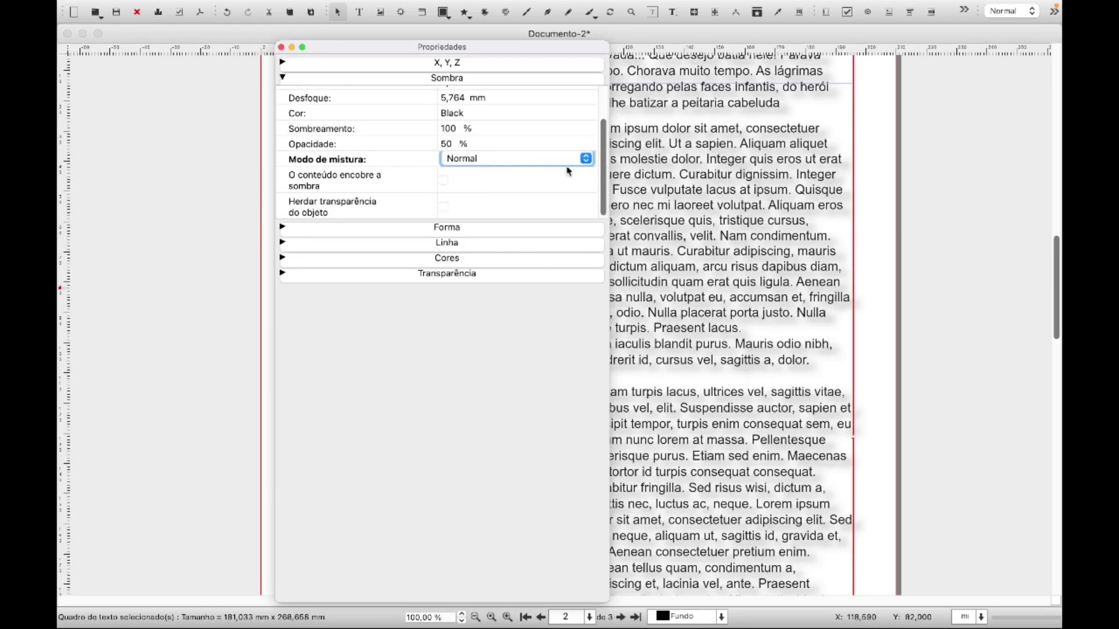
click(586, 159)
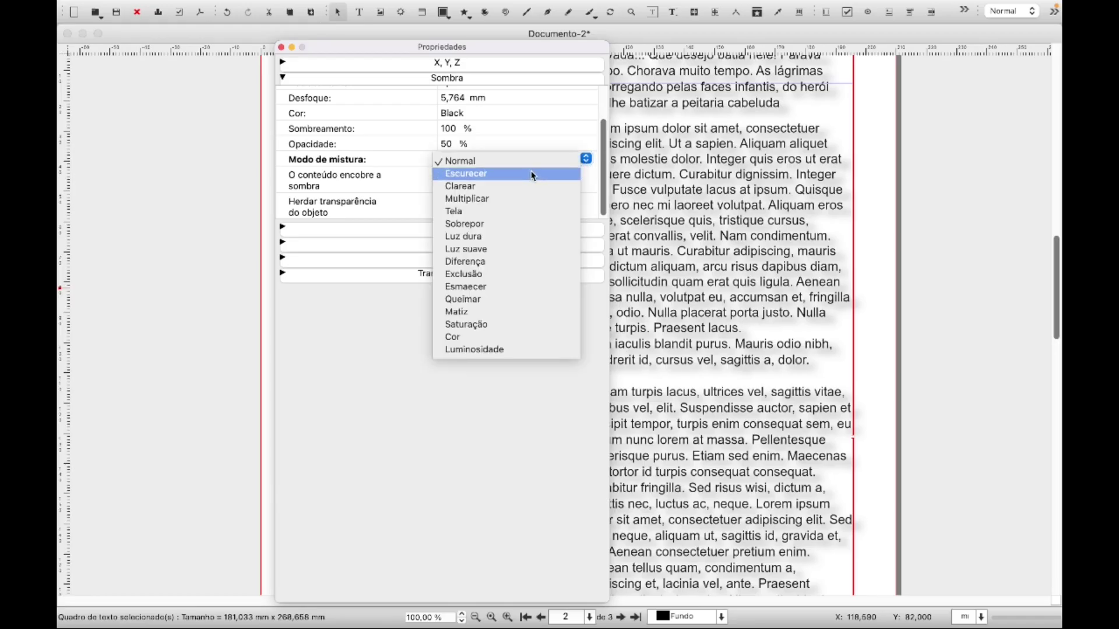
click(534, 175)
click(585, 159)
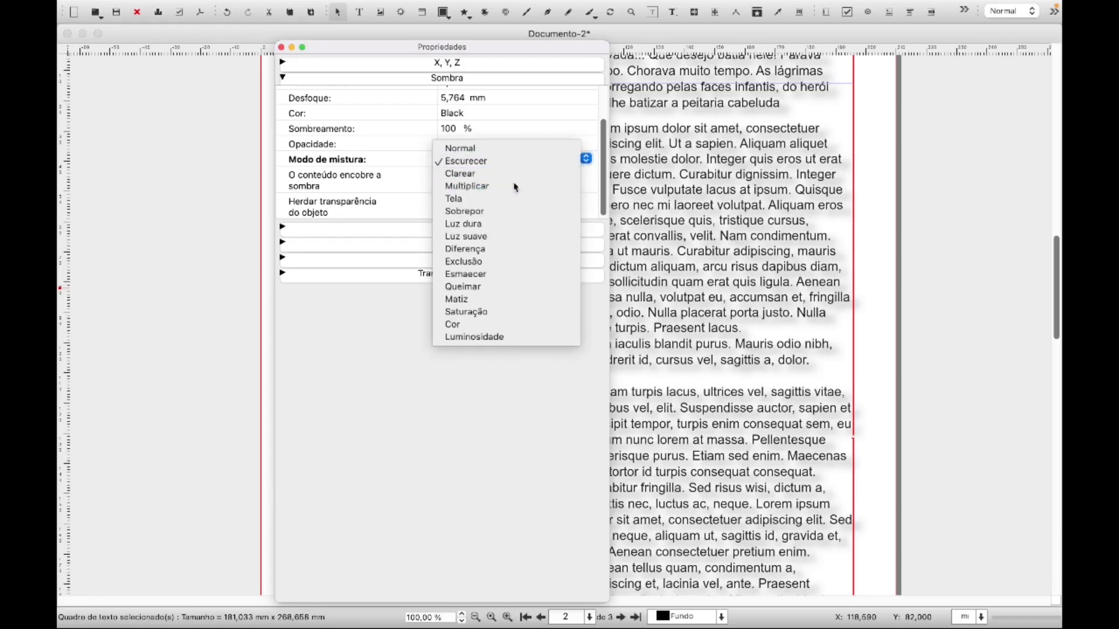
click(515, 187)
click(586, 159)
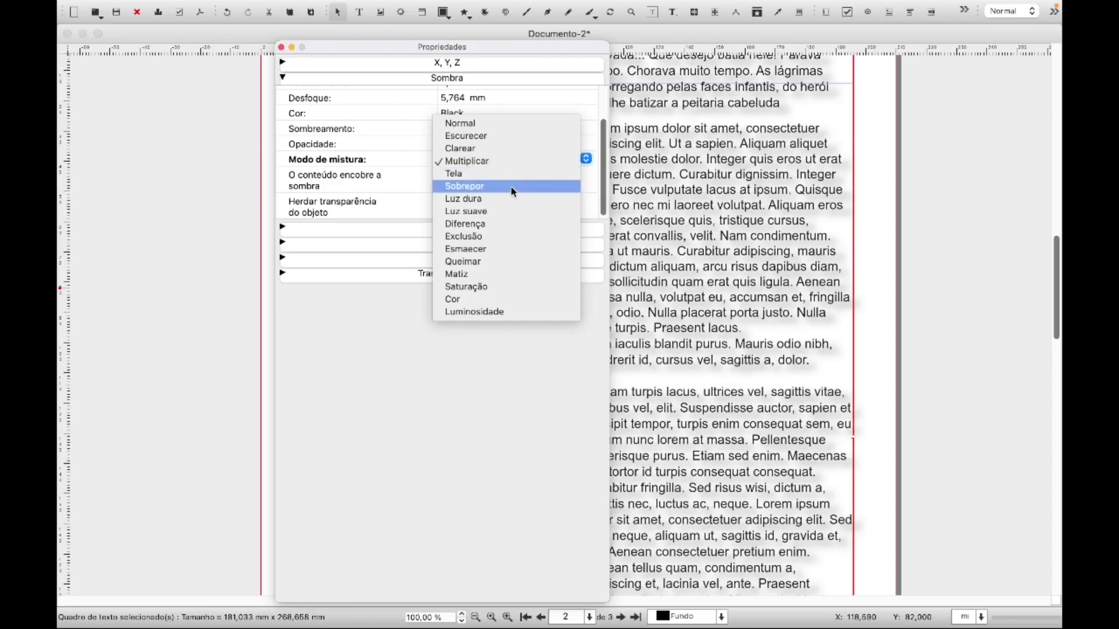
click(498, 174)
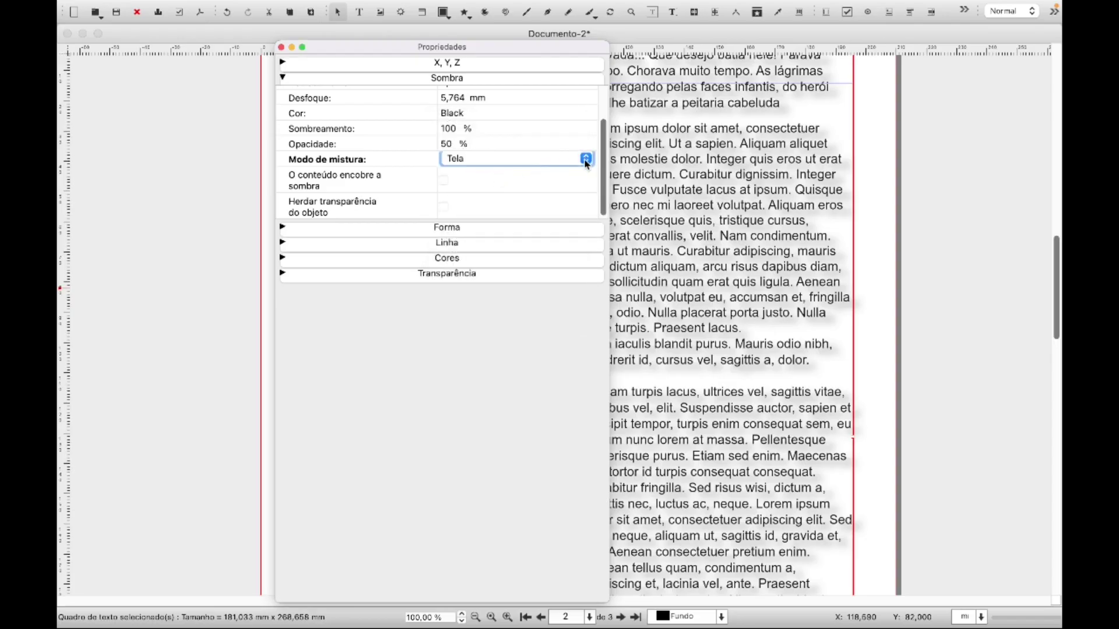
click(585, 160)
click(510, 184)
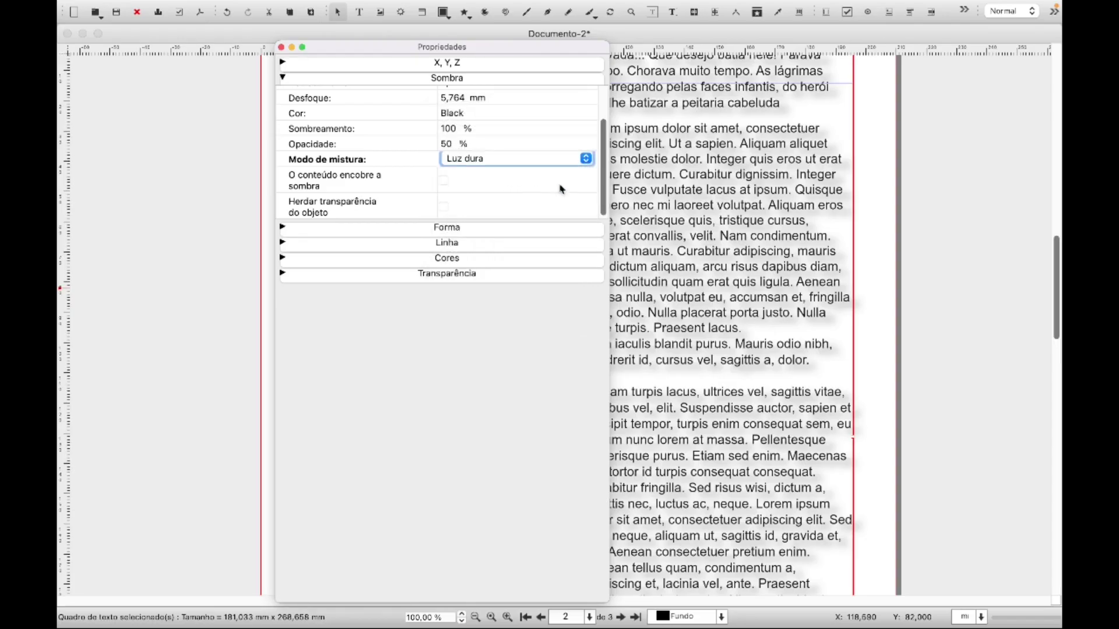
click(584, 158)
click(495, 197)
click(586, 159)
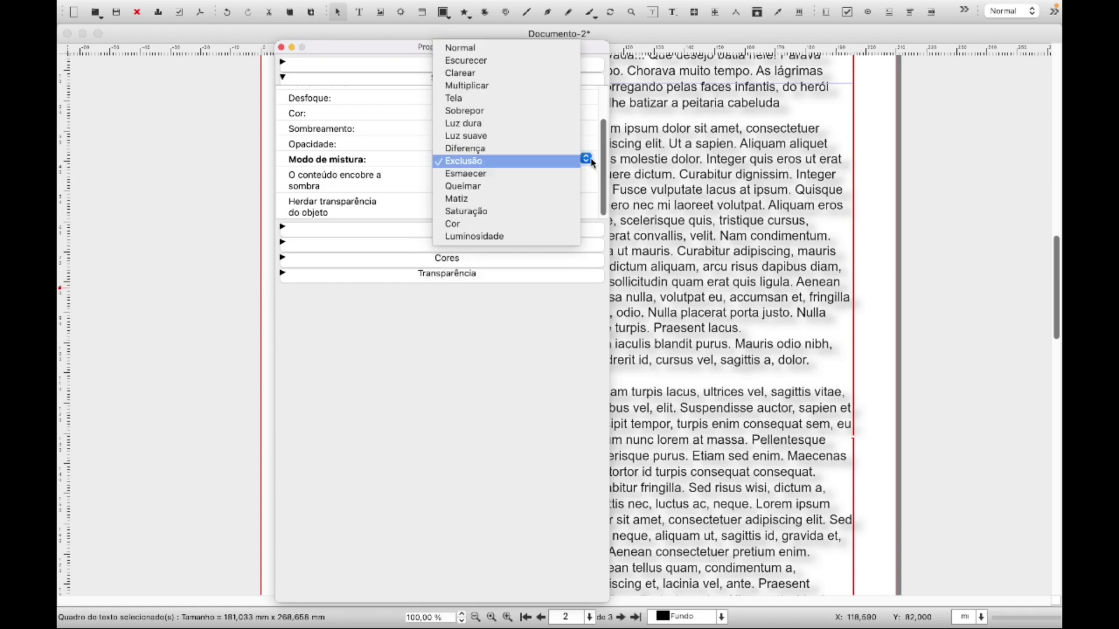
click(488, 188)
click(586, 160)
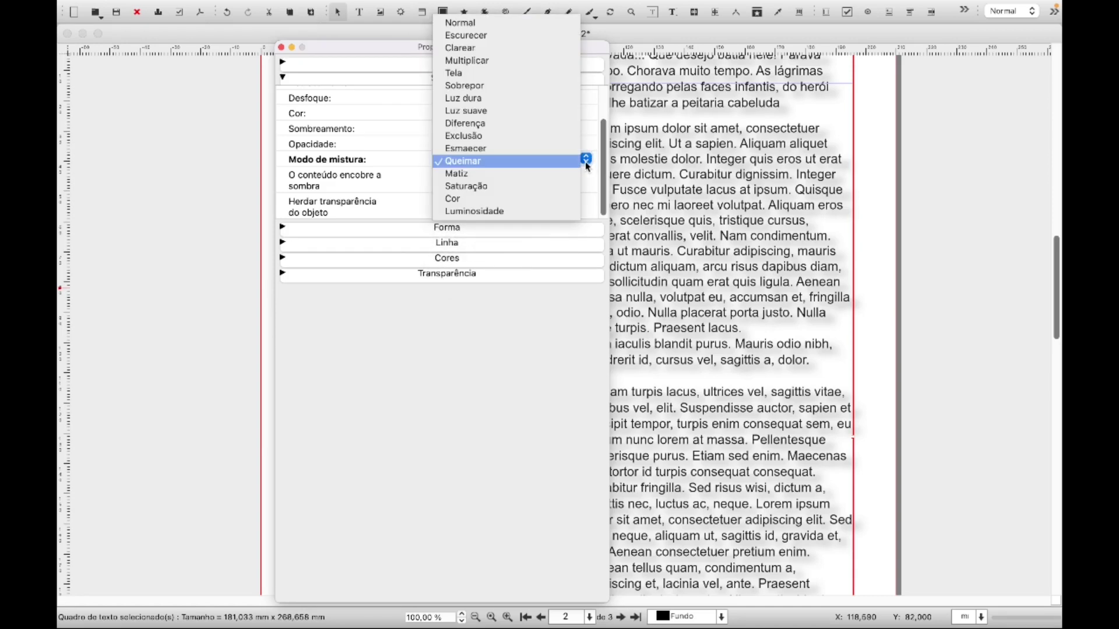
click(501, 187)
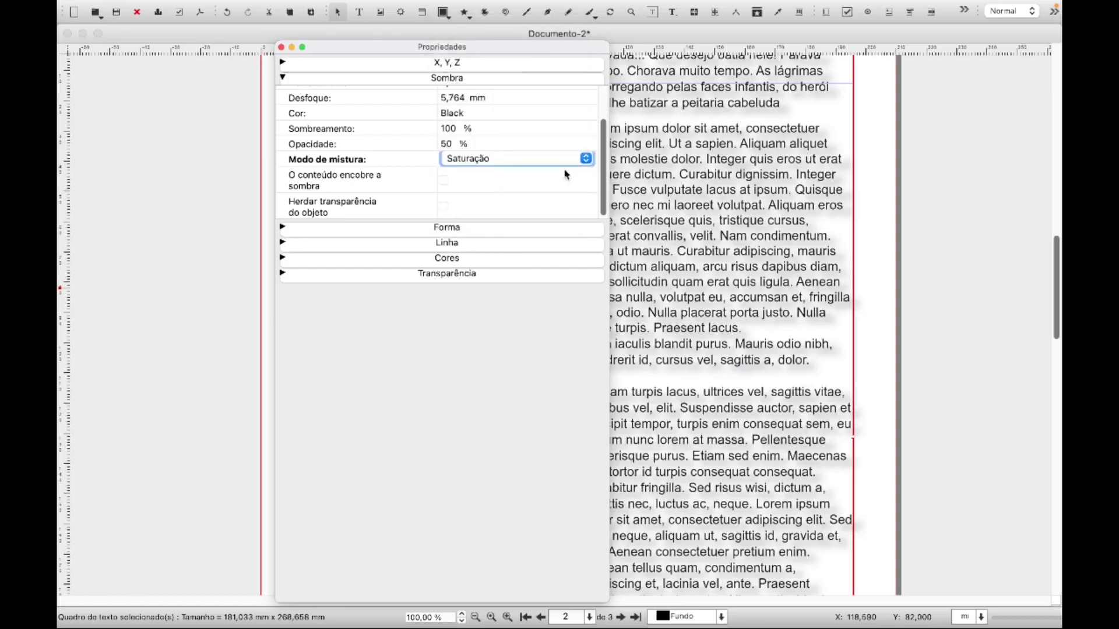
- Try Luminosidade as the shadow's blend mode (Modo de mistura), and set the mode to Normal
click(586, 159)
click(512, 199)
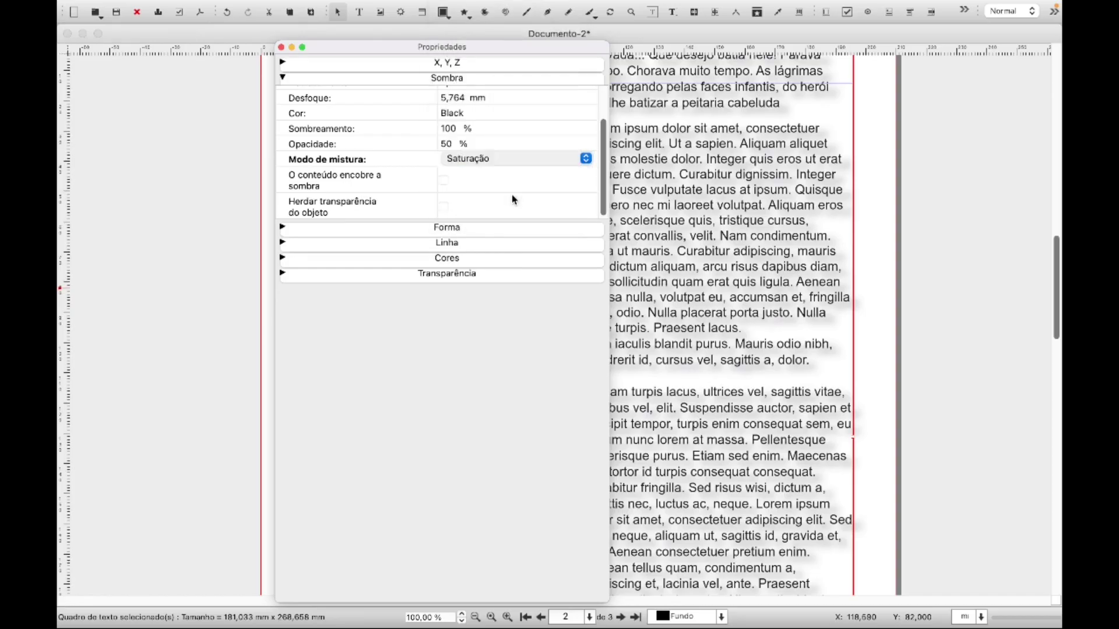
click(587, 161)
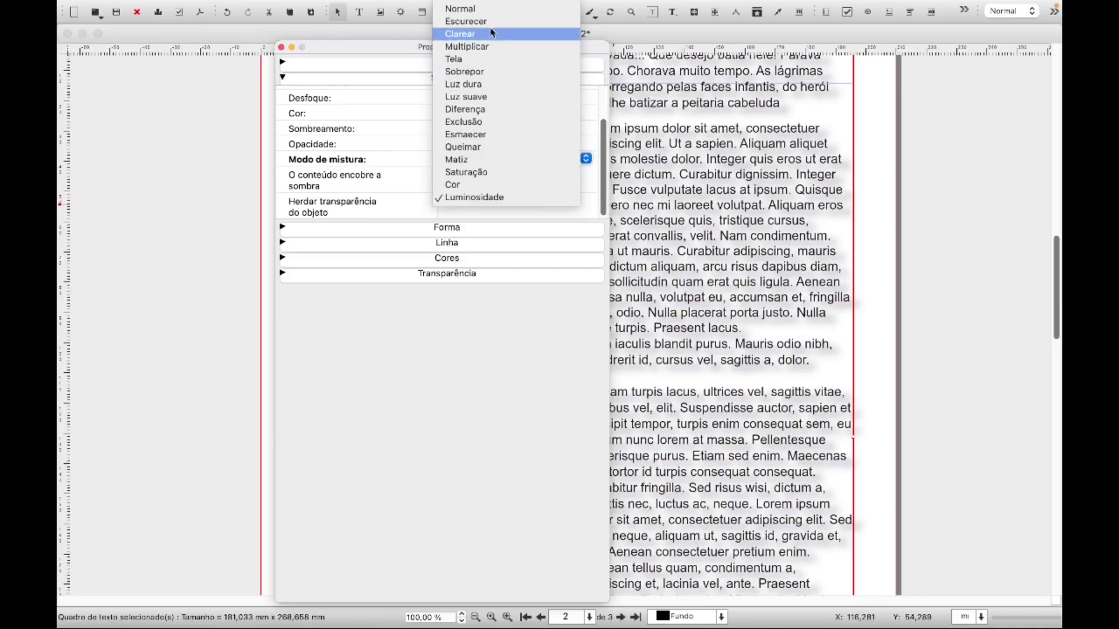
click(485, 9)
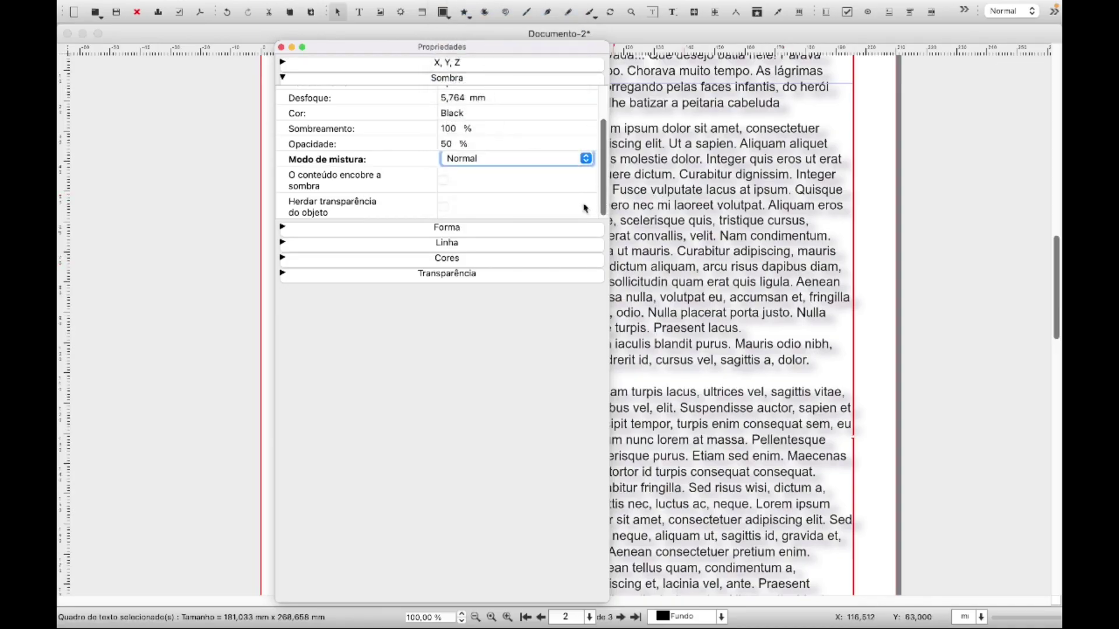
- Try the shadow options O conteúdo encobre a sombra and Herdar transparência do objeto, leave both off, and collapse the Sombra settings
click(445, 184)
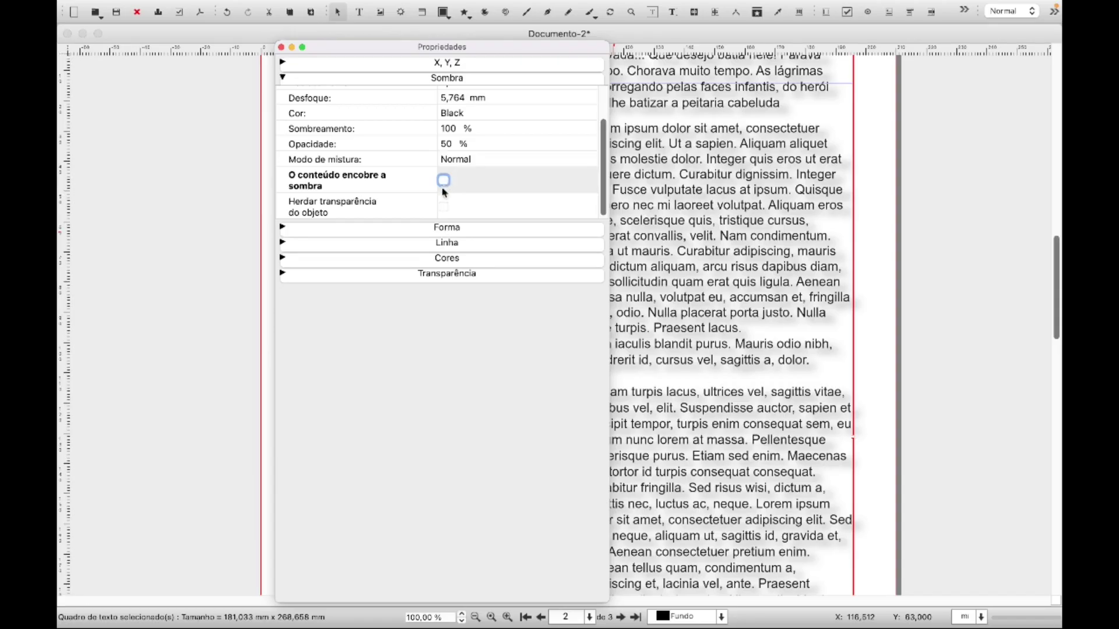
click(446, 209)
click(444, 208)
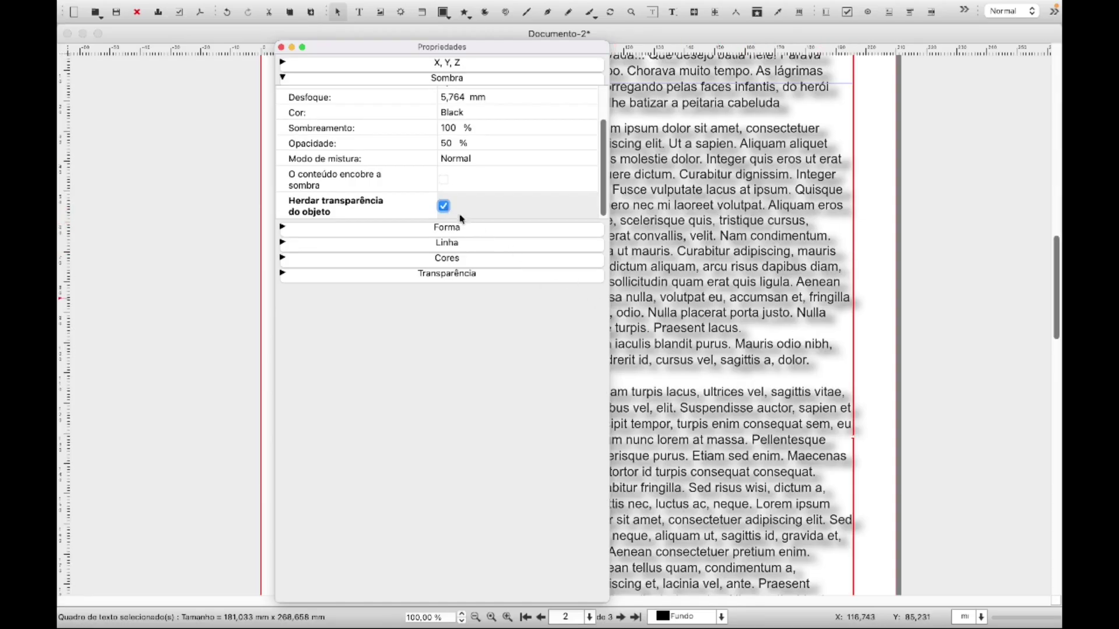
click(444, 206)
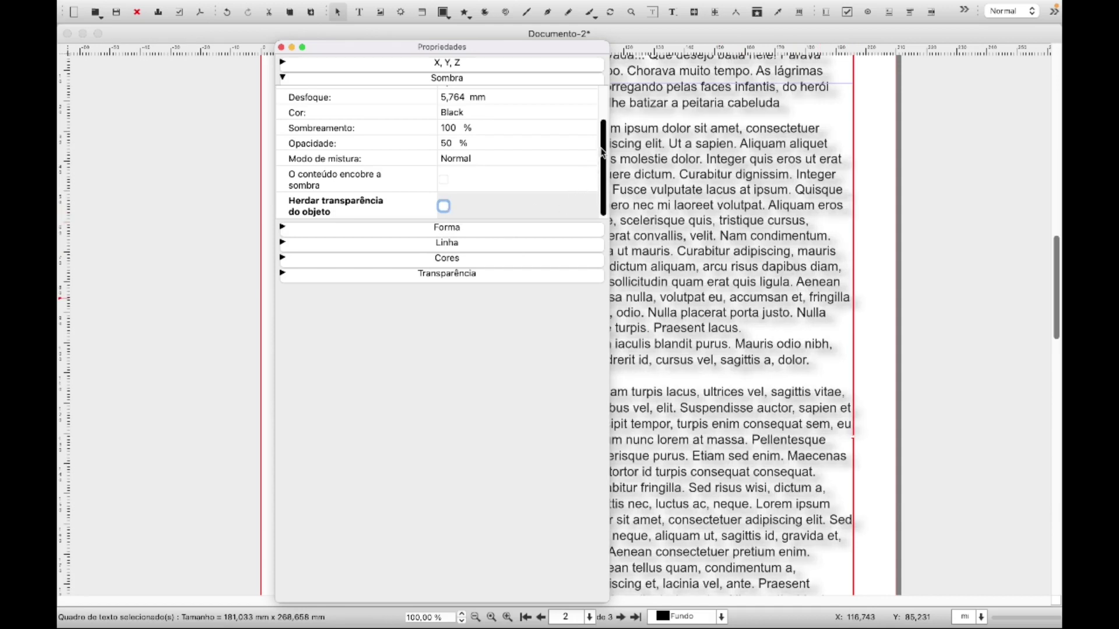
scroll(596, 123, up, 2)
scroll(596, 124, up, 1)
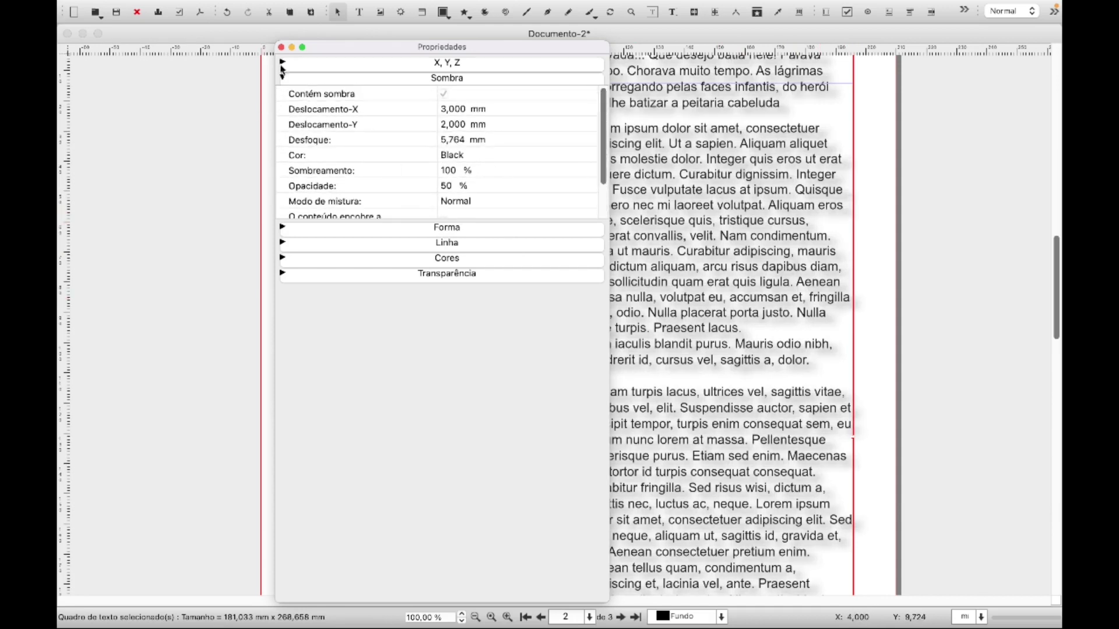
click(283, 78)
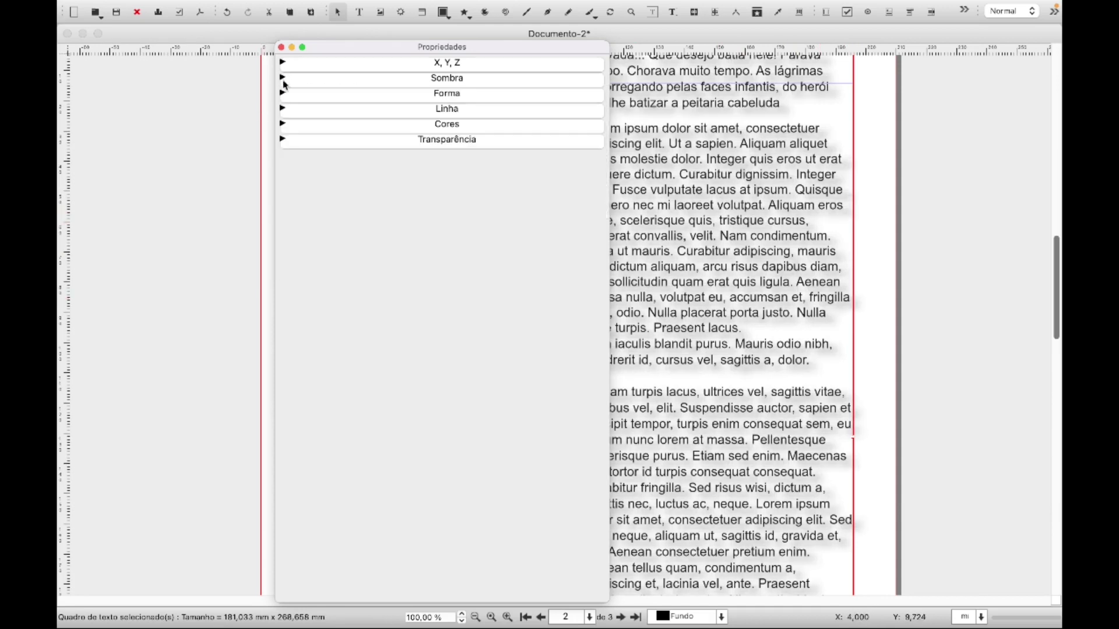
- In the frame's Forma settings, try the second and third text flow (Fluxo de texto) modes around the frame, and choose the fourth
click(283, 93)
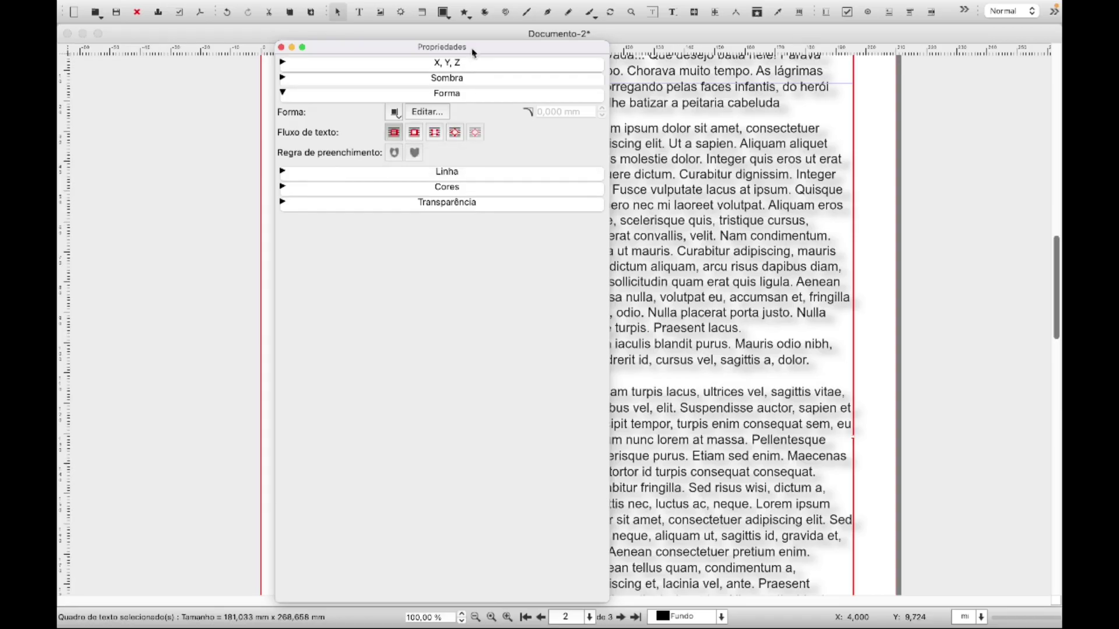
drag(473, 49, 810, 59)
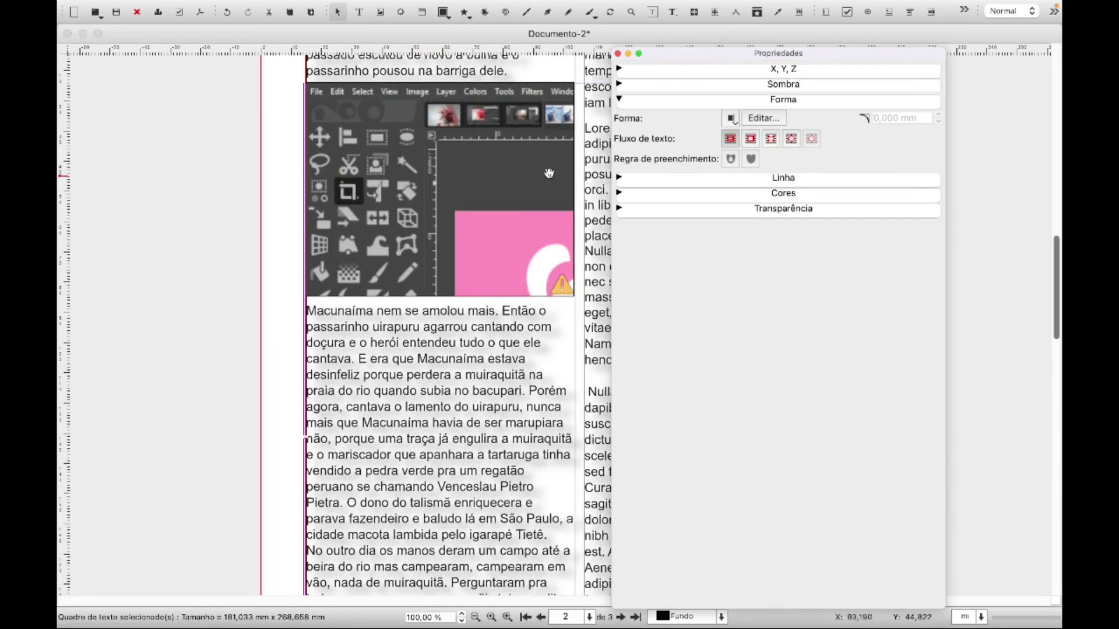
drag(1056, 275, 1056, 259)
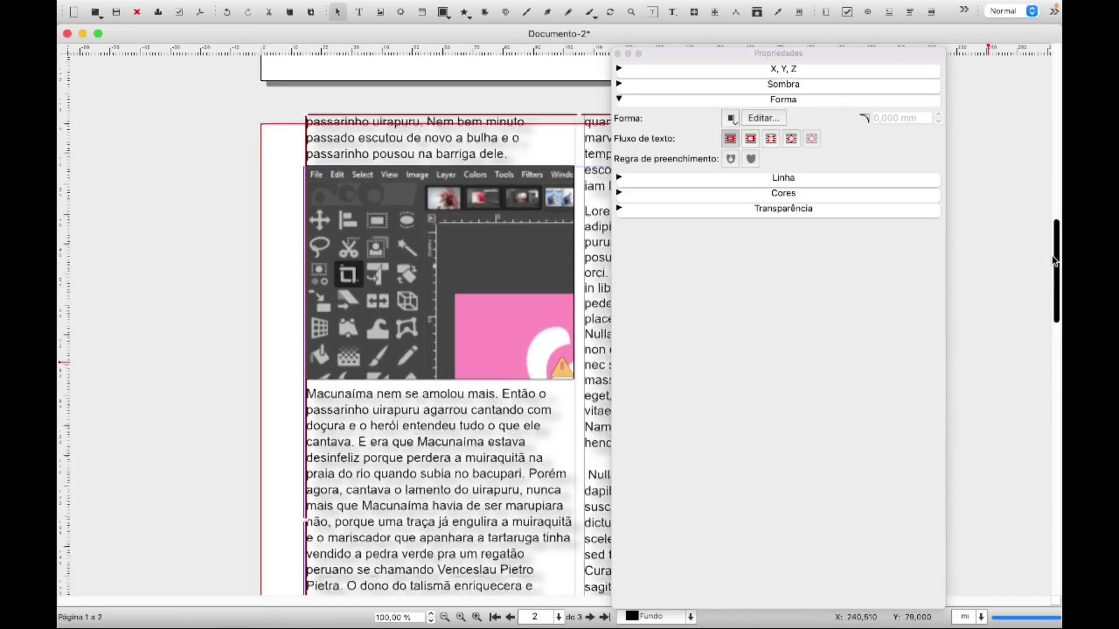
scroll(390, 199, down, 2)
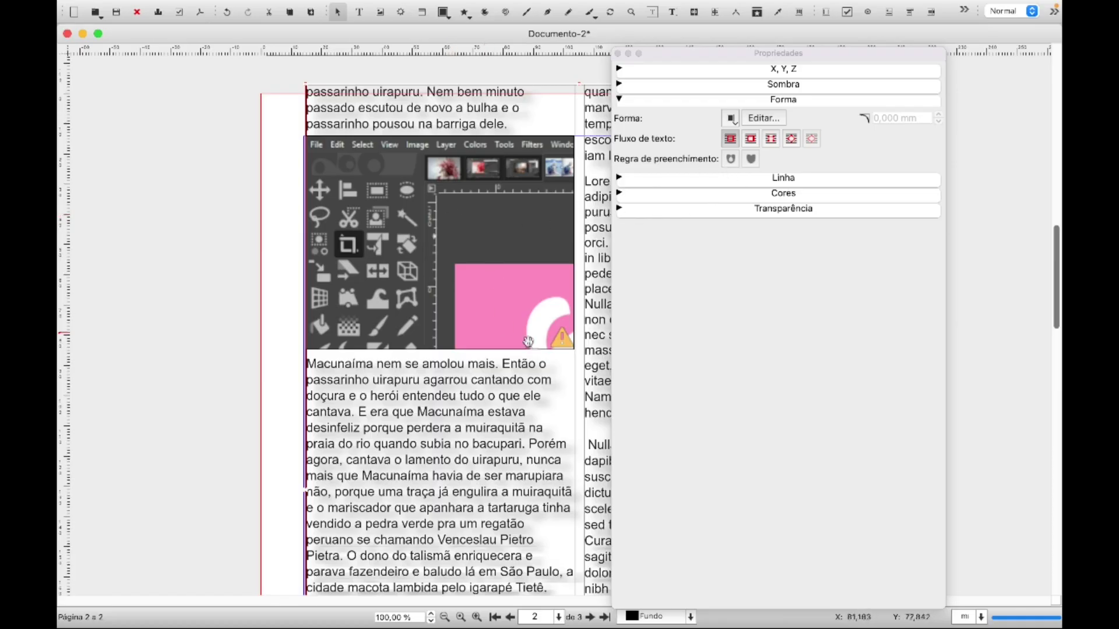
click(752, 140)
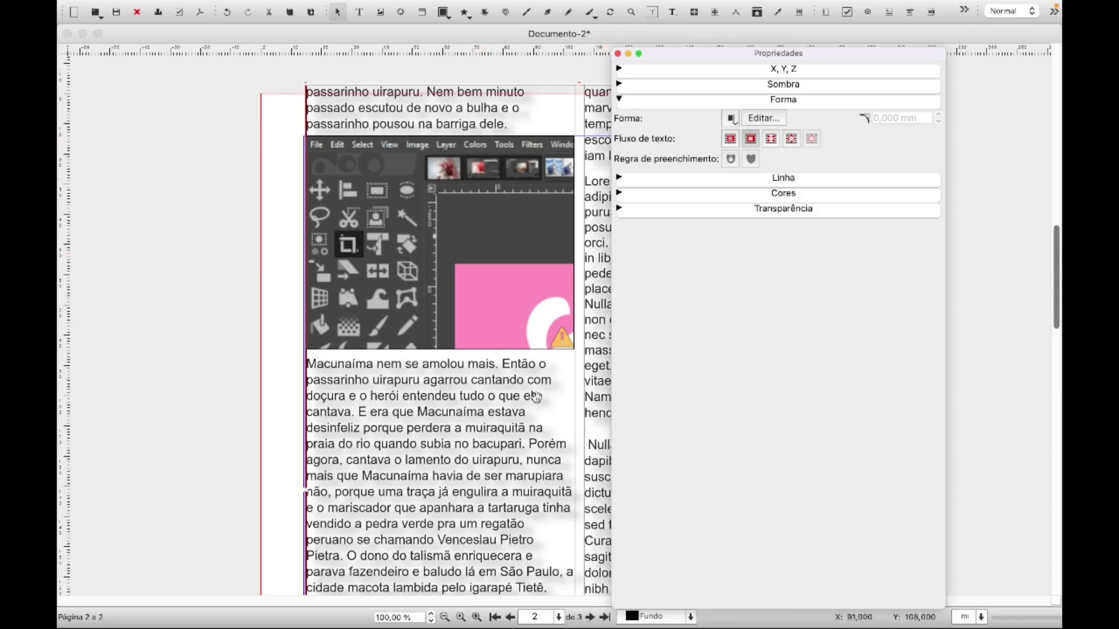
click(771, 145)
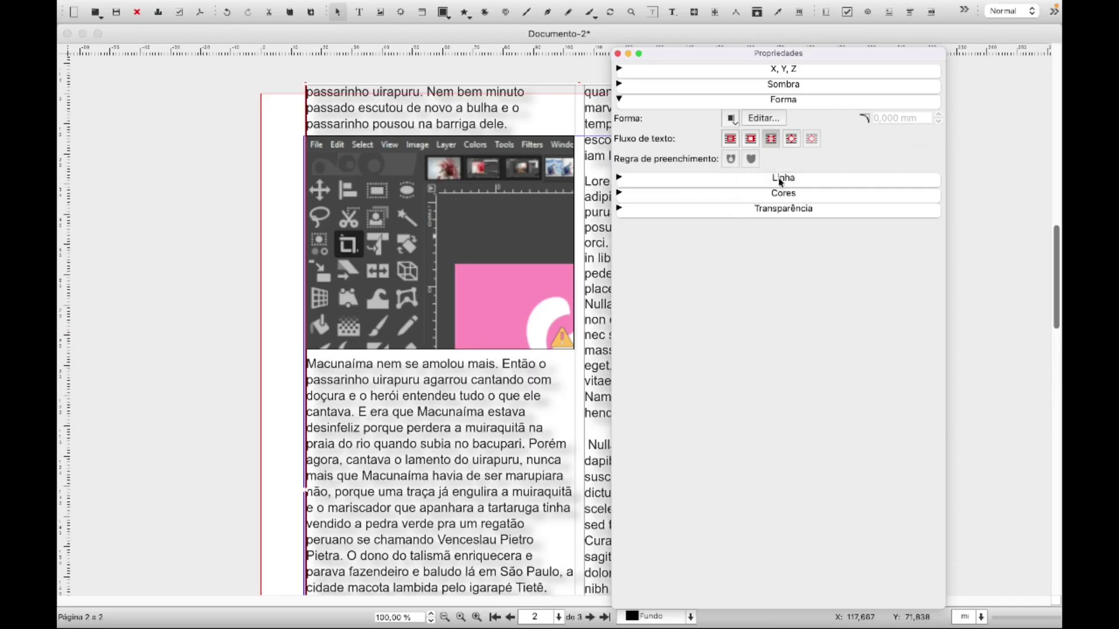
click(788, 144)
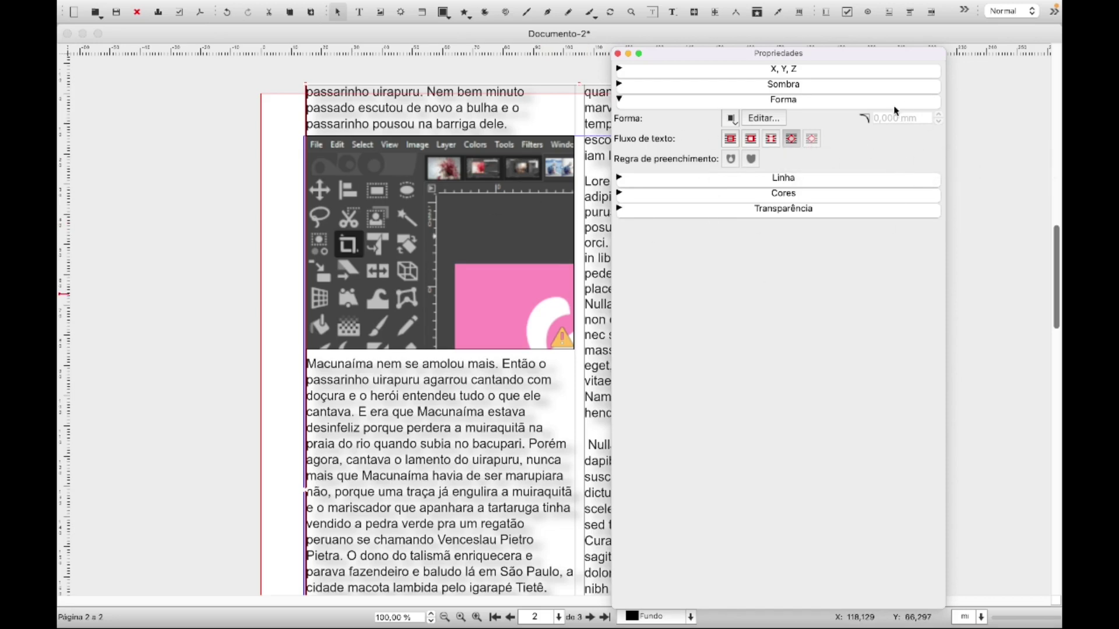
- Try the ellipse and the right triangle from Formas padrão as the text frame's shape
click(732, 119)
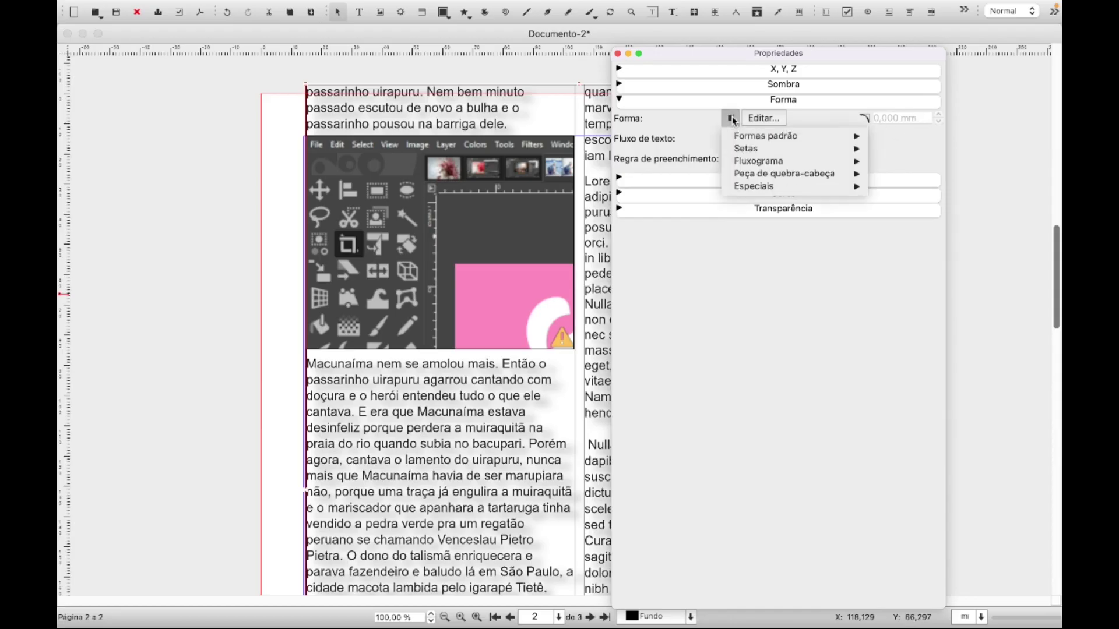
mouse_move(758, 133)
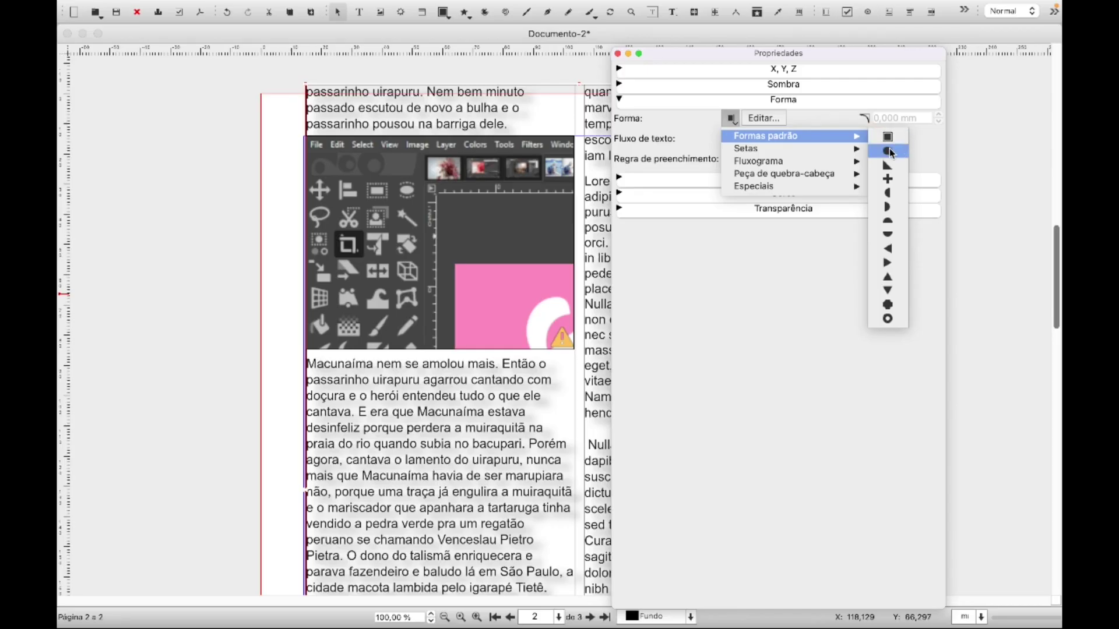
click(888, 151)
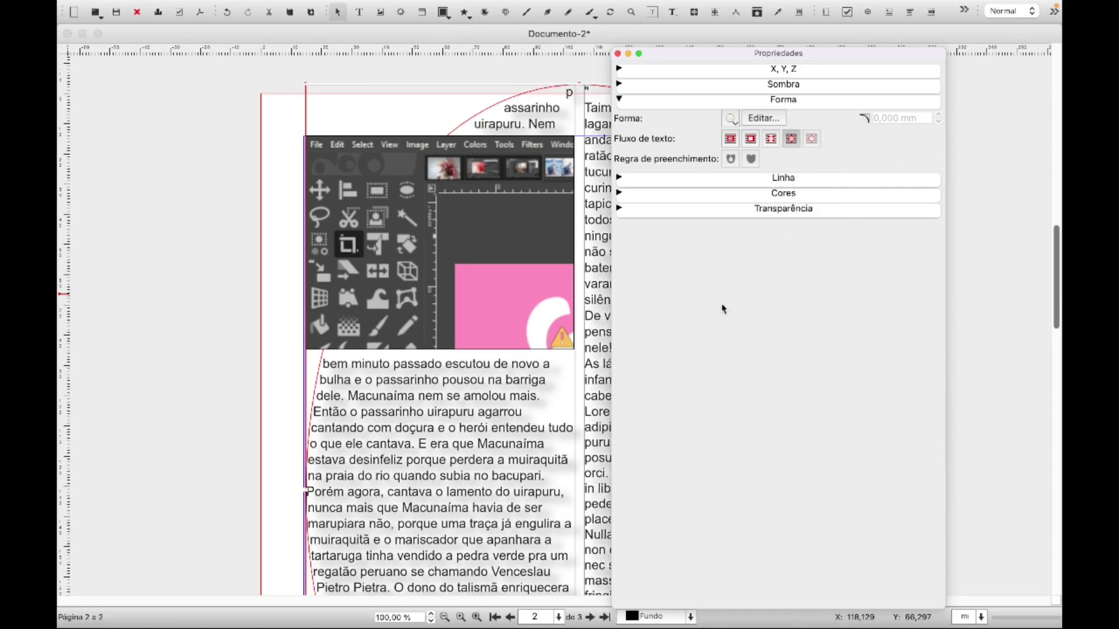
drag(851, 54, 305, 115)
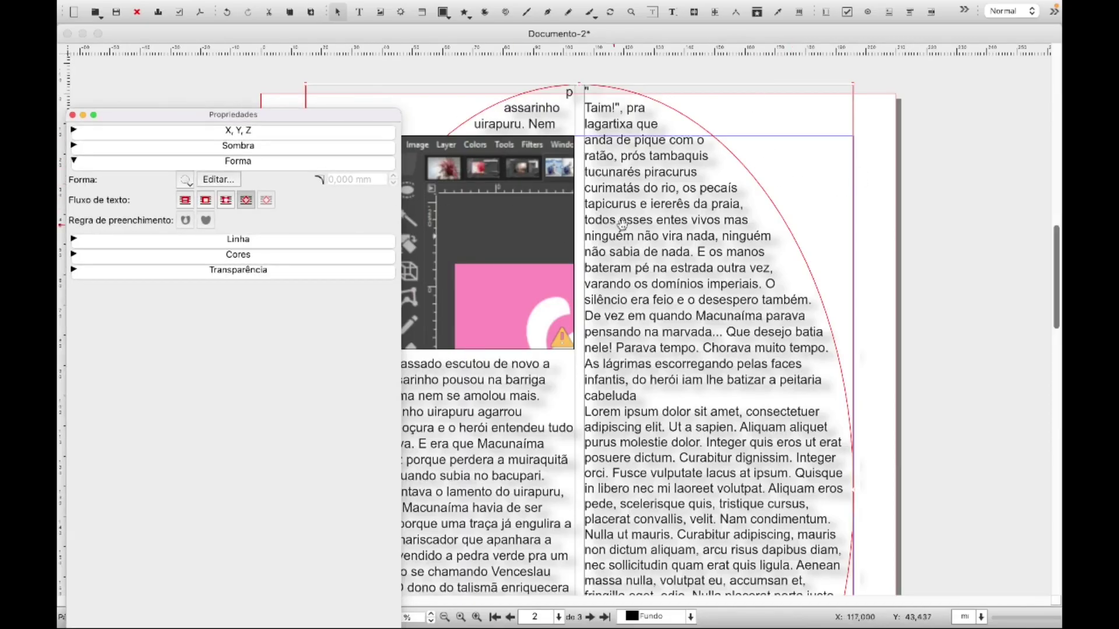
click(185, 180)
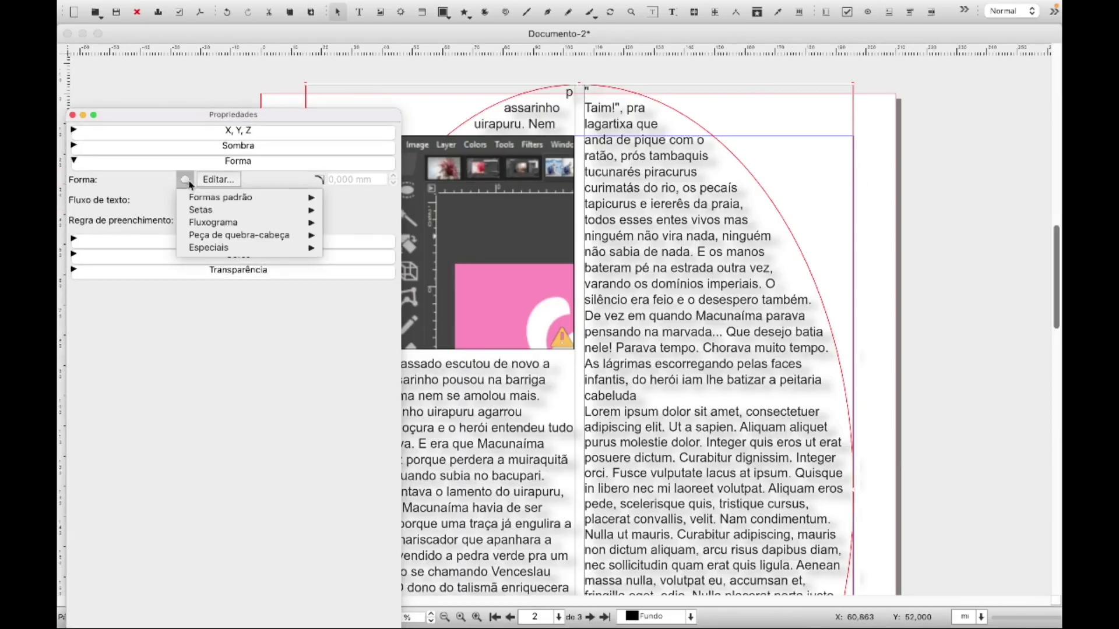
mouse_move(222, 195)
click(341, 227)
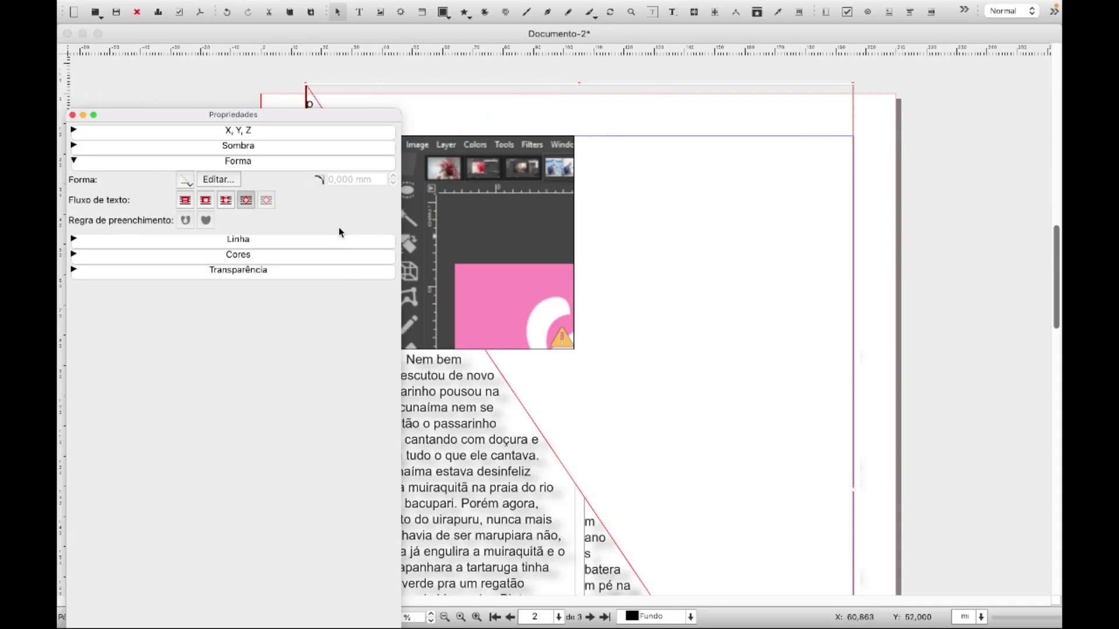
drag(322, 120, 939, 118)
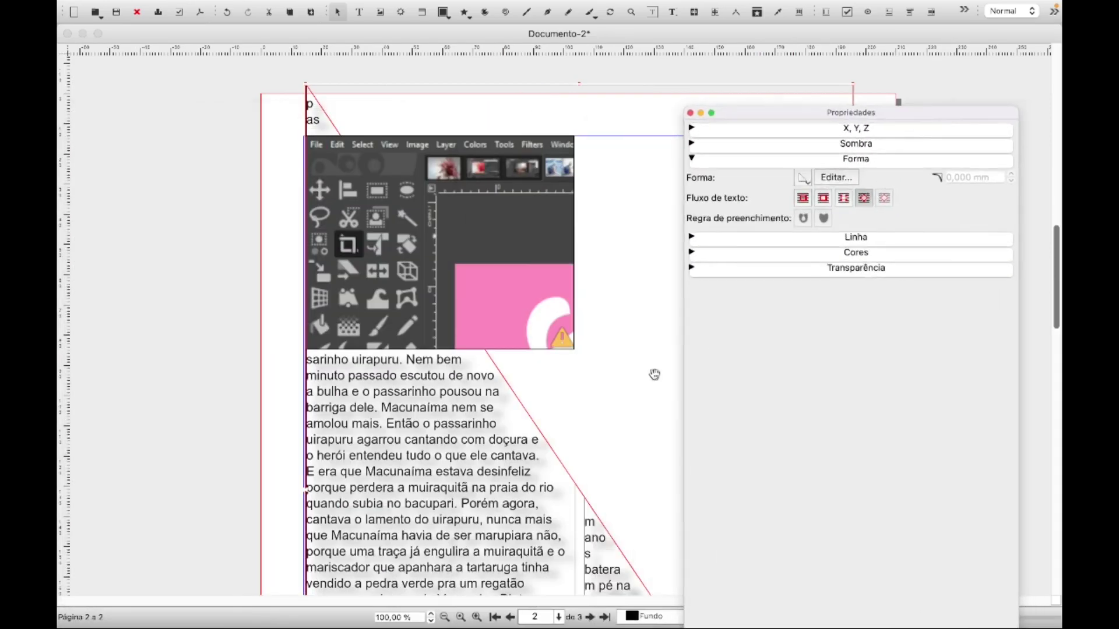
- Try the cross from Formas padrão and the right-pointing arrow from Setas as the text frame's shape
click(810, 179)
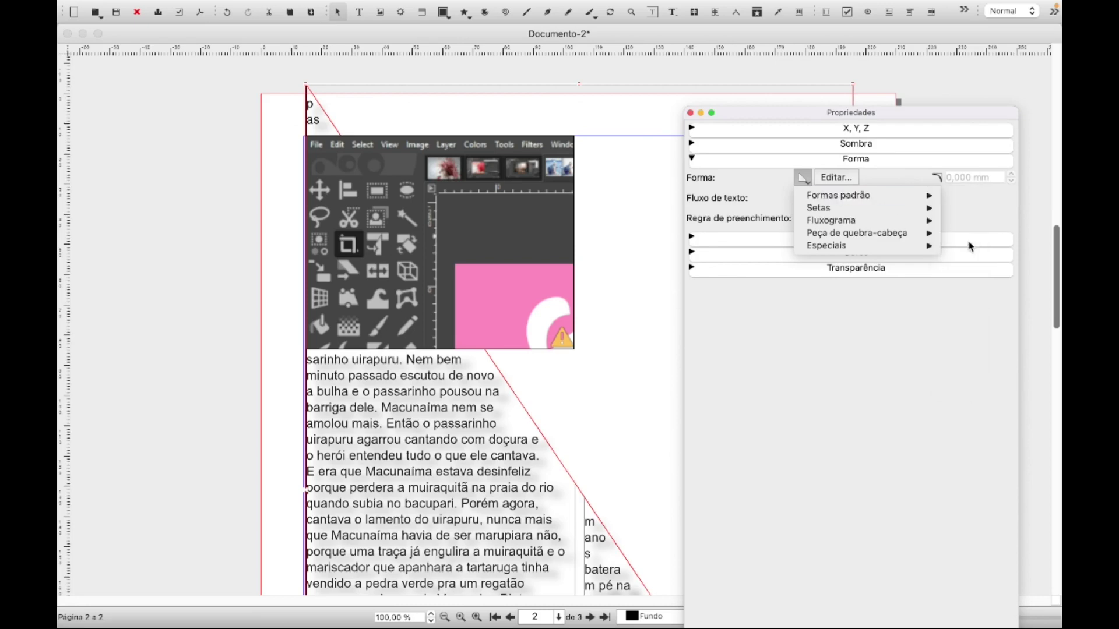
mouse_move(926, 208)
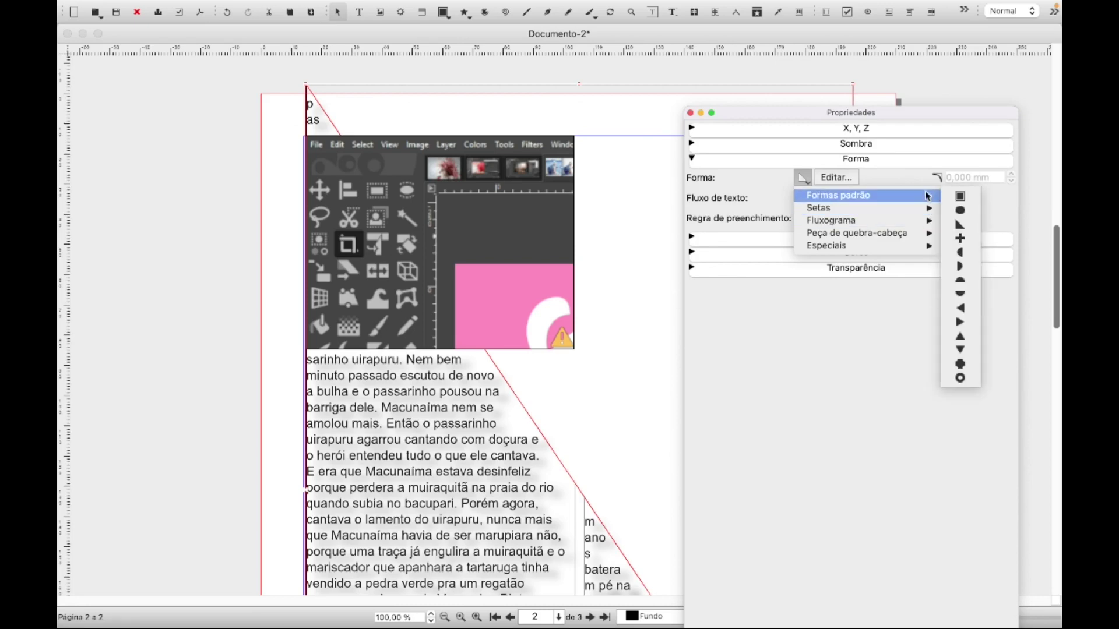
click(961, 239)
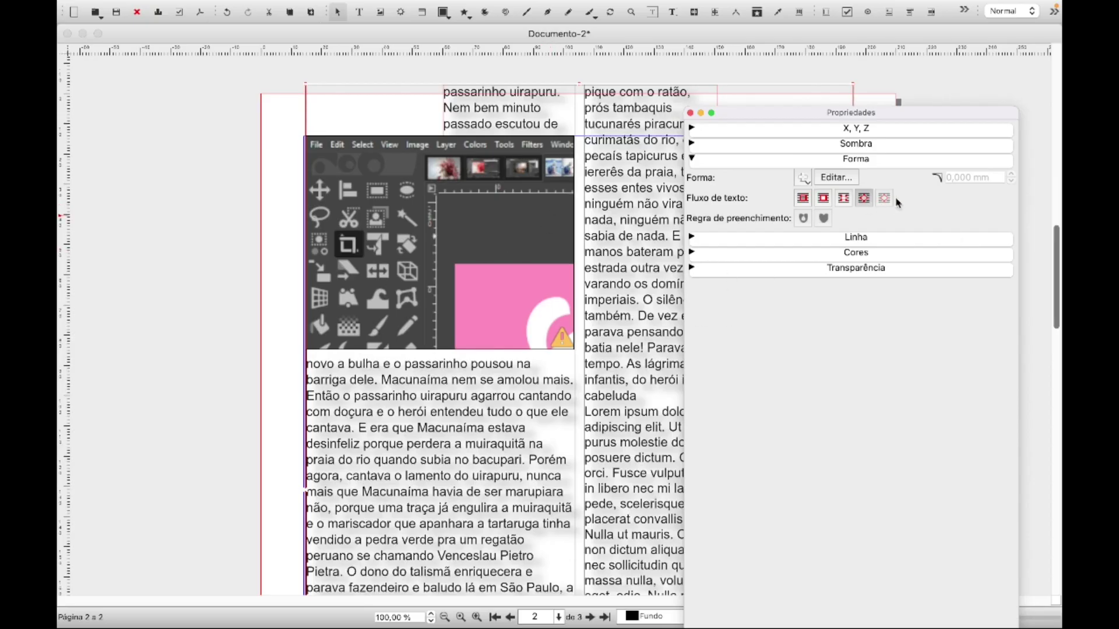
click(806, 181)
mouse_move(824, 201)
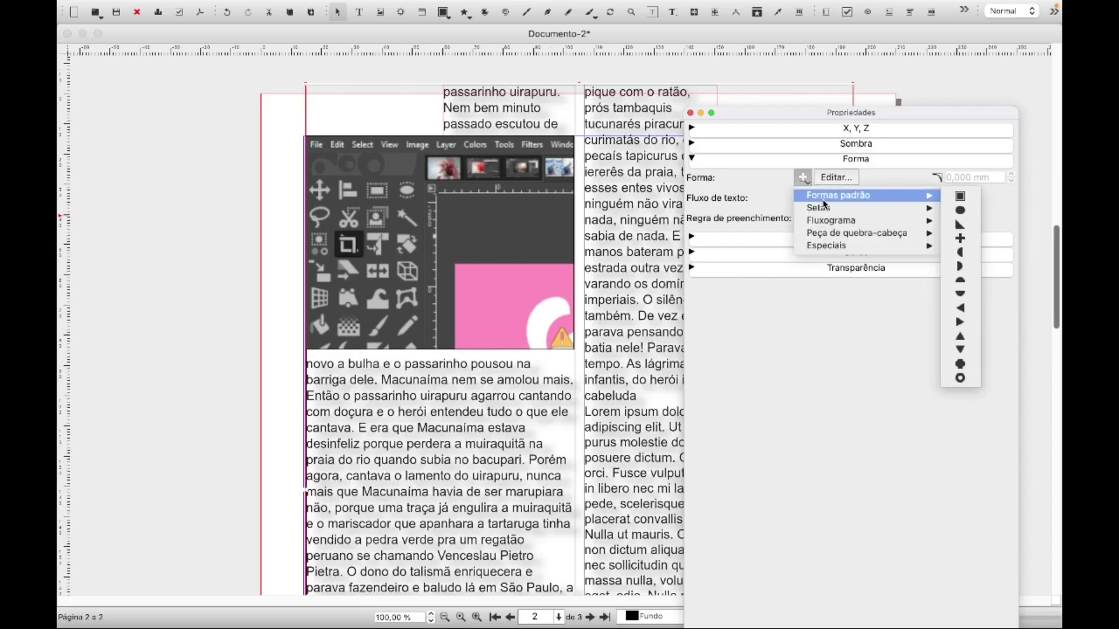
mouse_move(915, 210)
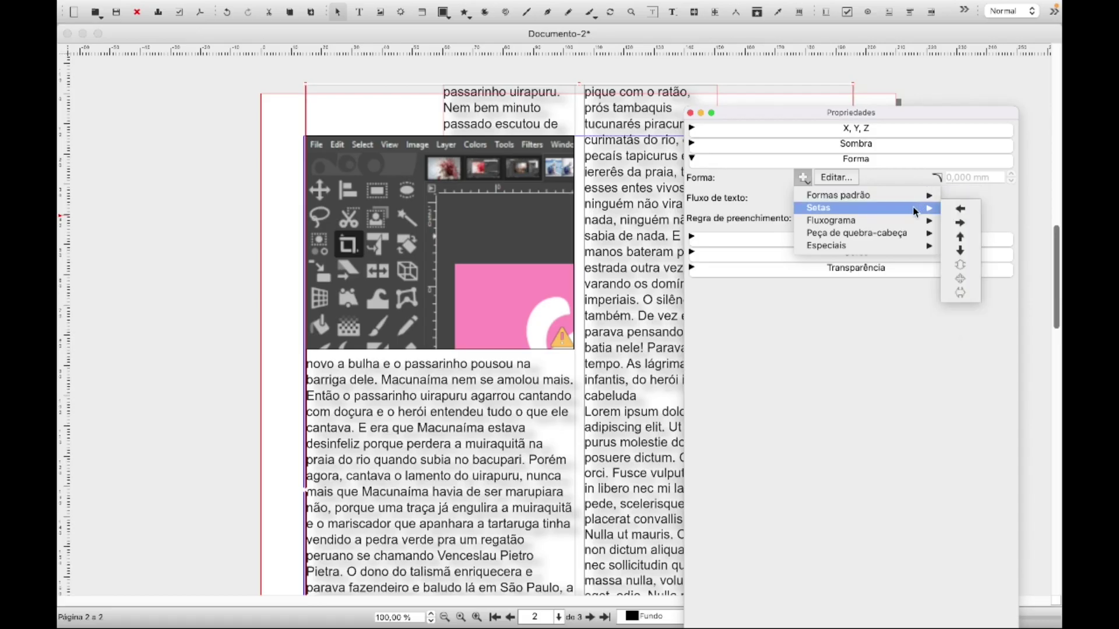
click(961, 224)
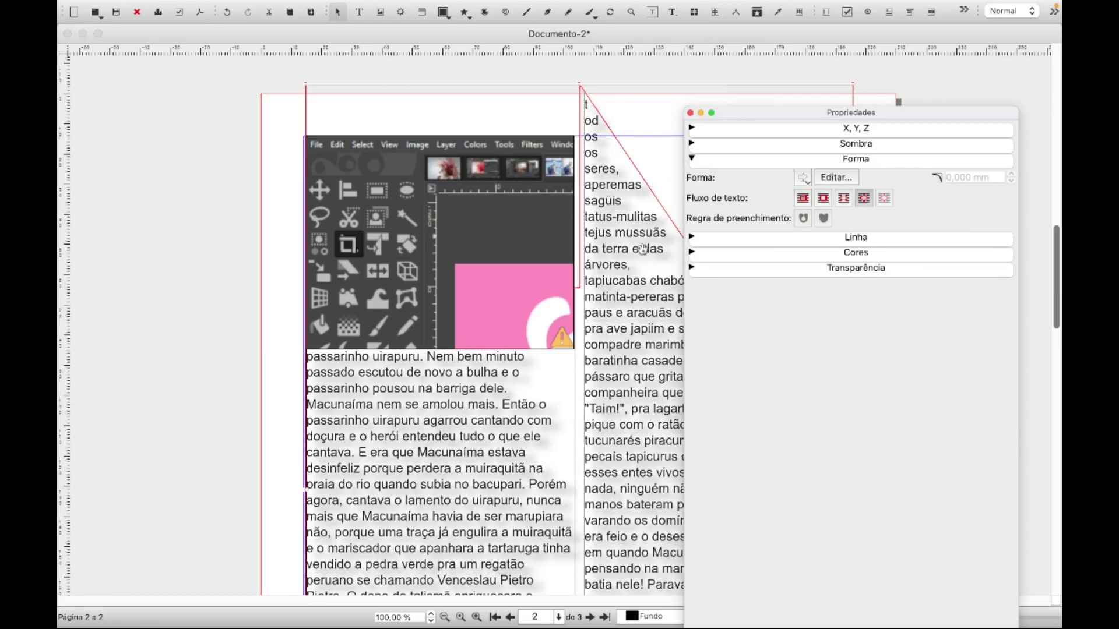
- Try the second Fluxograma shape on the text frame, and set its shape back to the standard rectangle
click(803, 178)
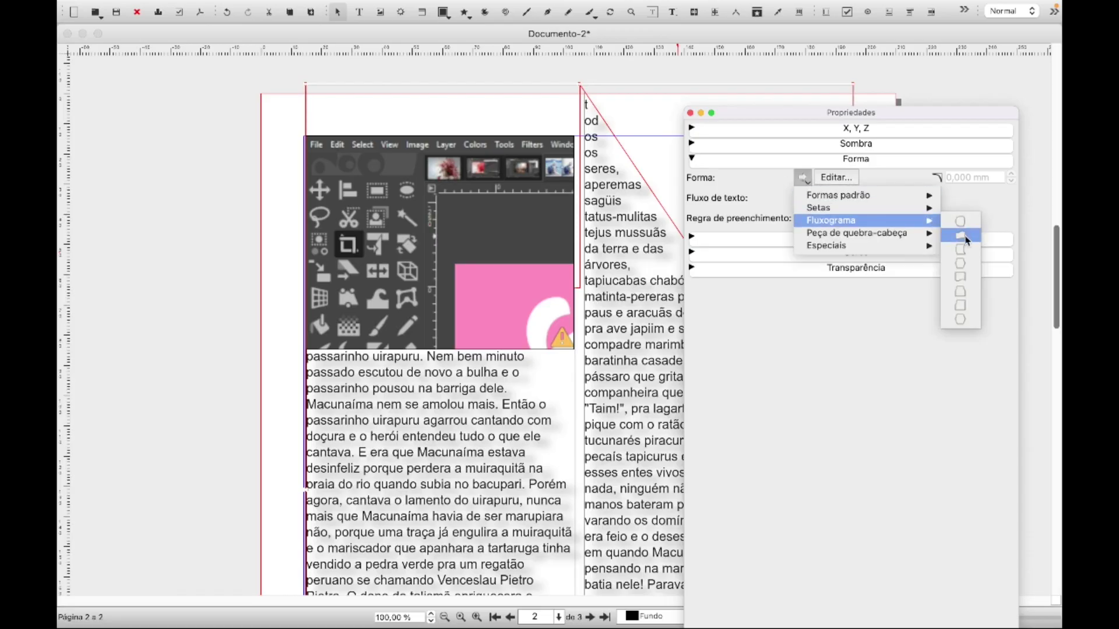
click(961, 236)
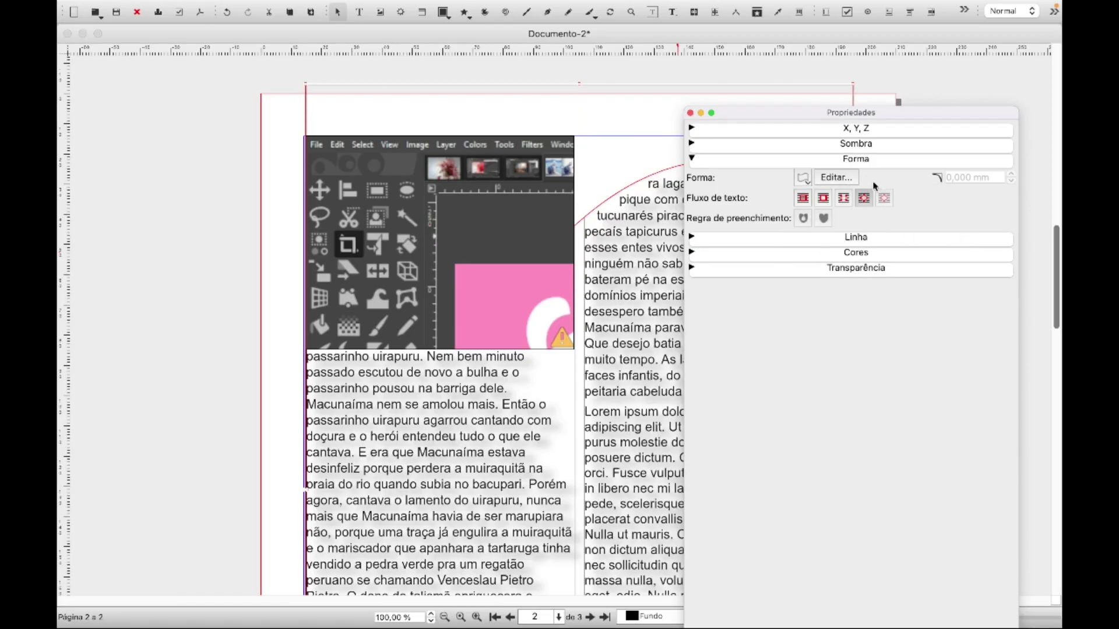
click(803, 178)
mouse_move(852, 196)
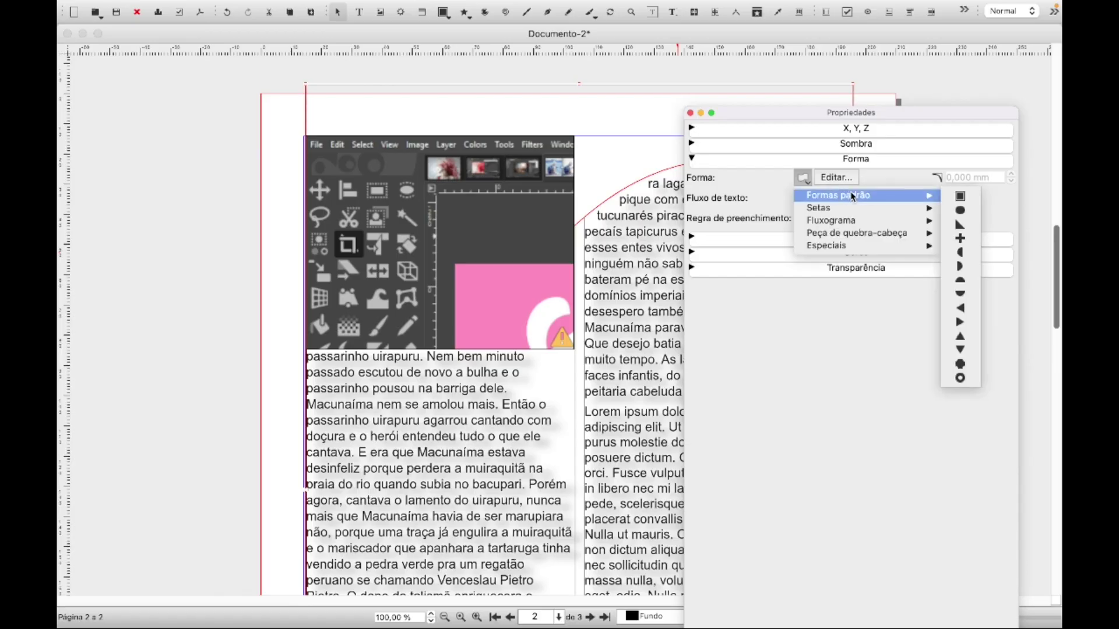
click(974, 200)
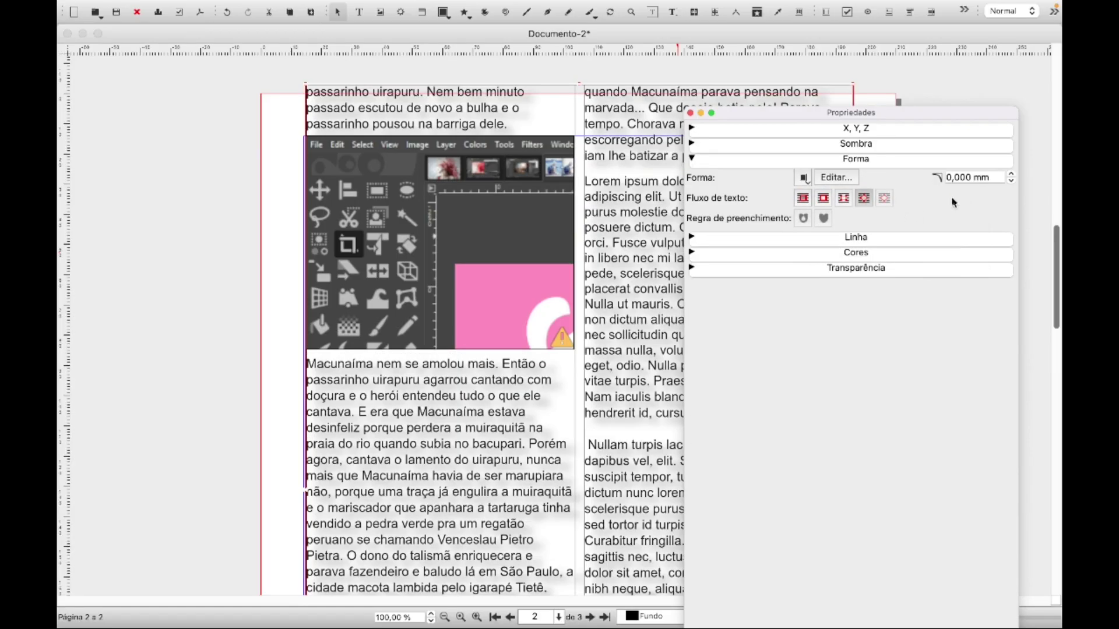
- Examine the node editing options (Nodos) for the text frame's shape, and close them without changing anything
click(833, 178)
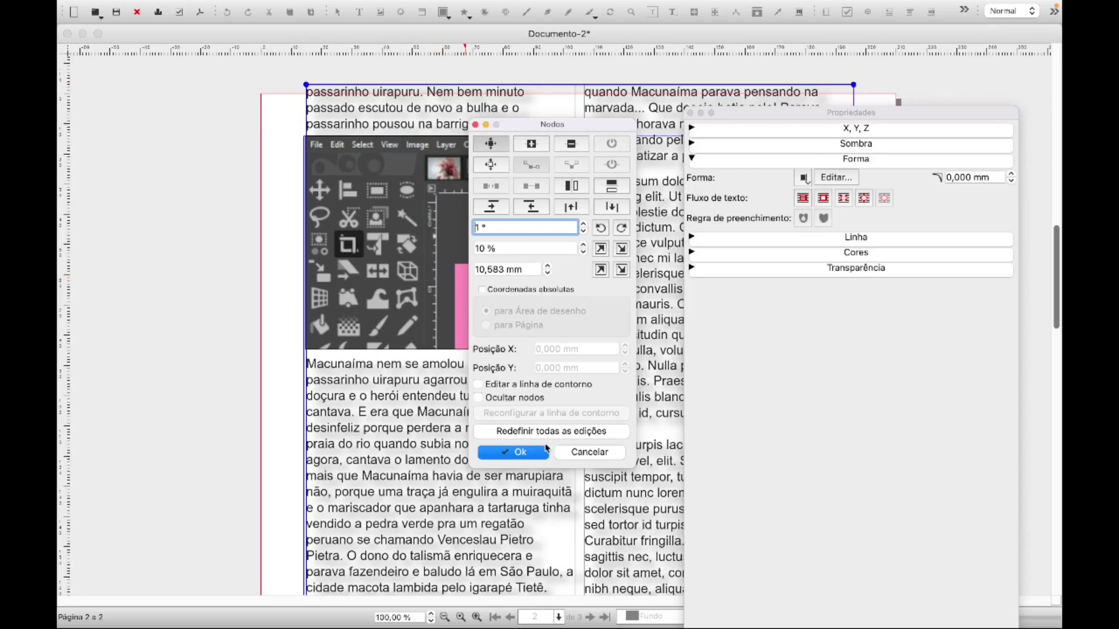
click(475, 125)
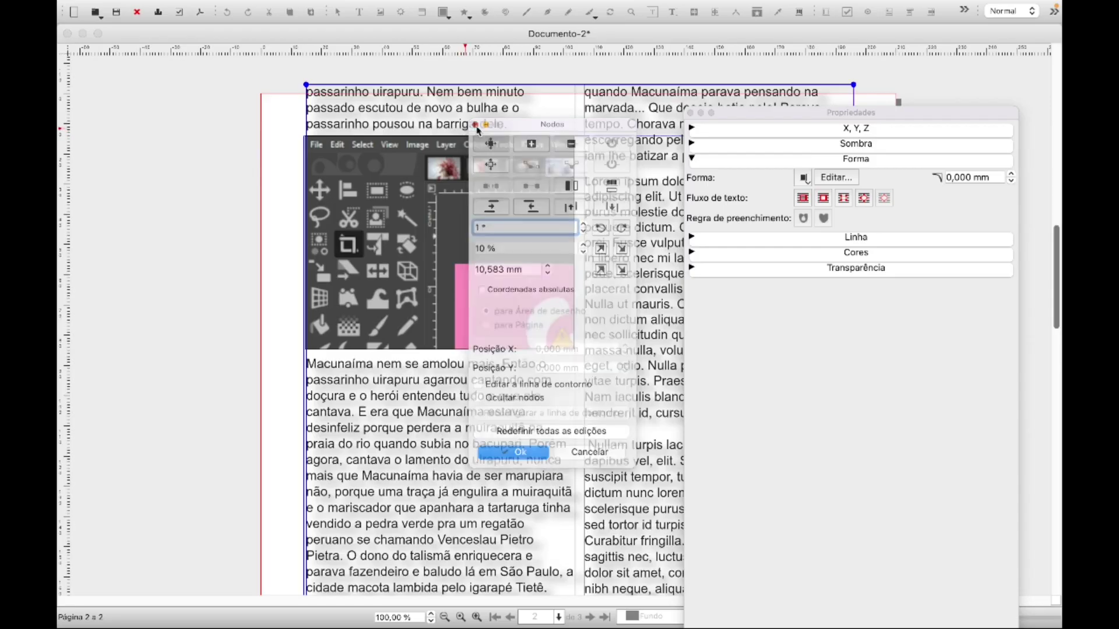
- Try rounding the text frame's corners with a radius of up to 8 mm, and reduce the radius again
click(1011, 175)
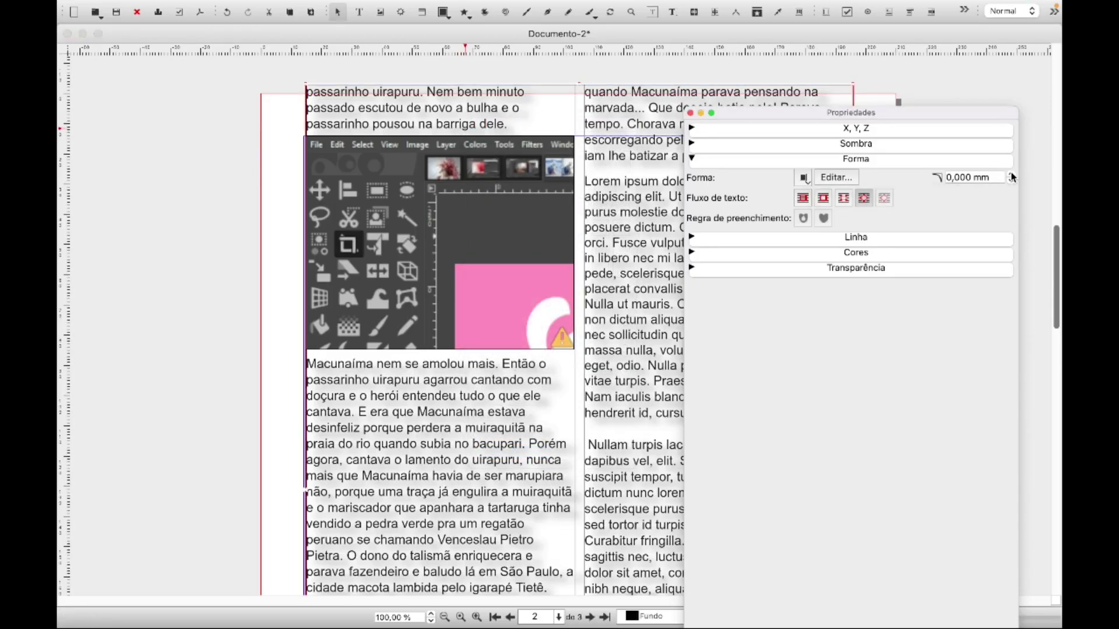
click(1011, 174)
click(1010, 175)
click(1011, 175)
click(1011, 175)
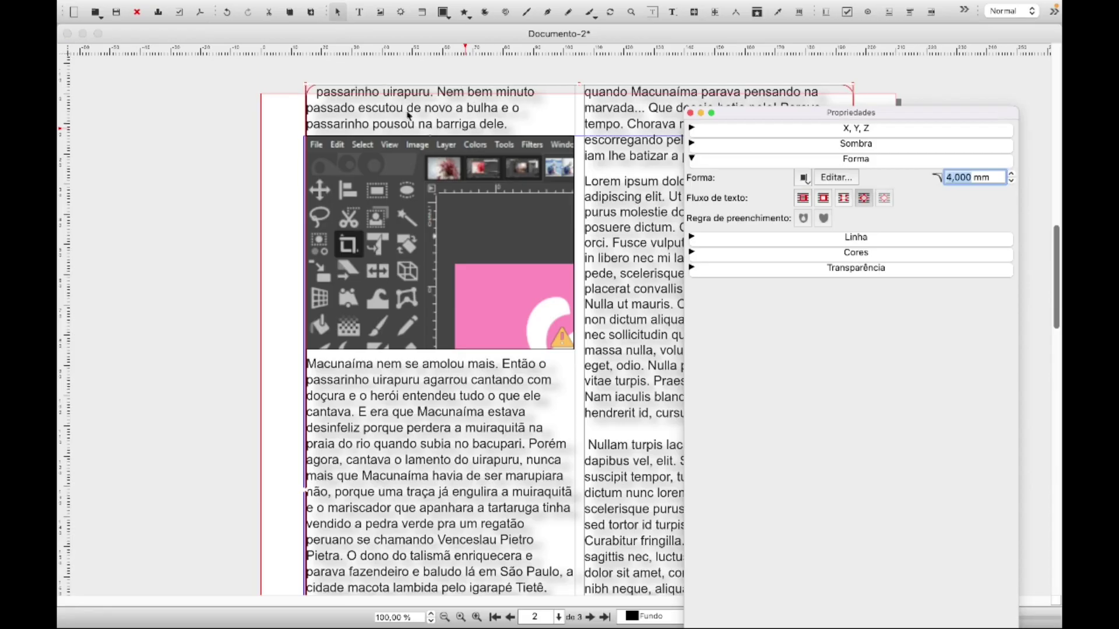
click(1011, 175)
click(1011, 175)
click(1011, 175)
key(Up)
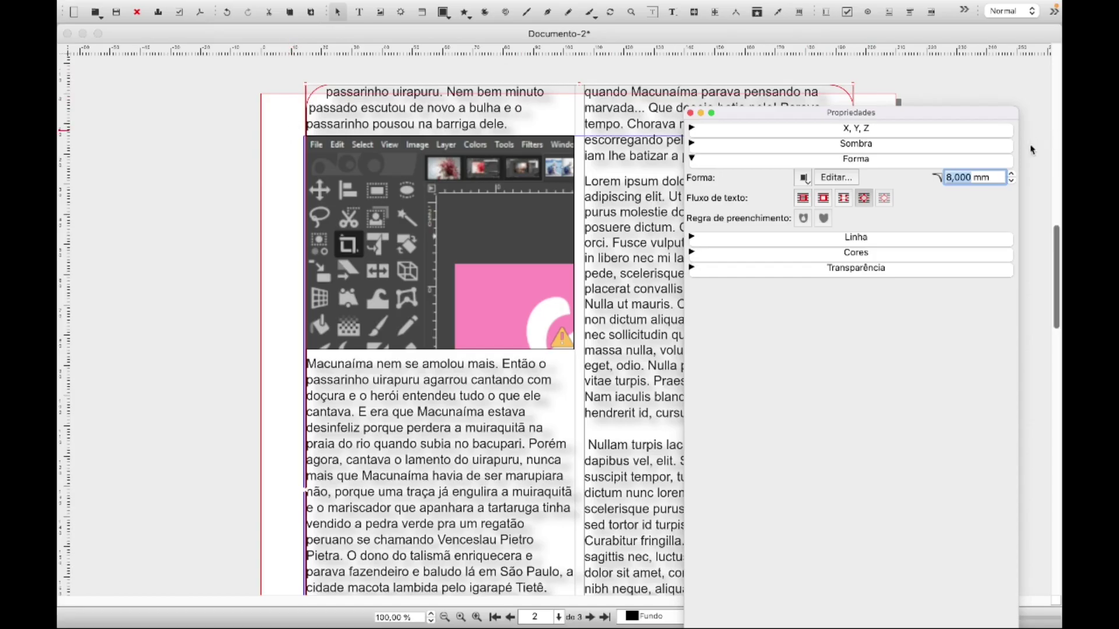
click(1011, 182)
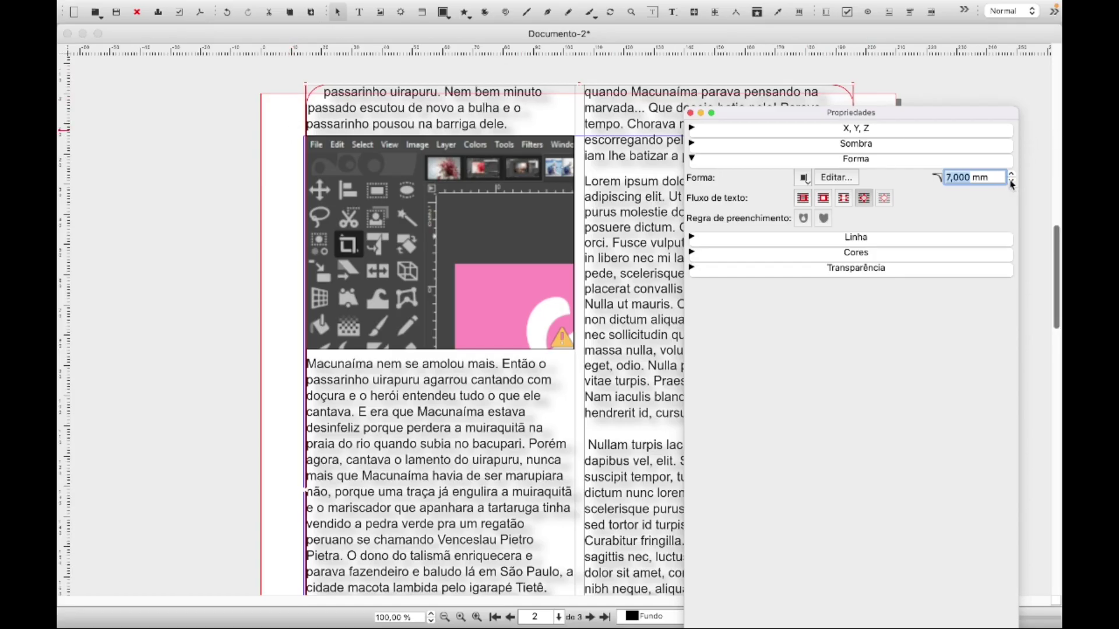
- Review the available line types in the text frame's Linha settings, keep the solid line, and close the settings
click(699, 159)
click(699, 175)
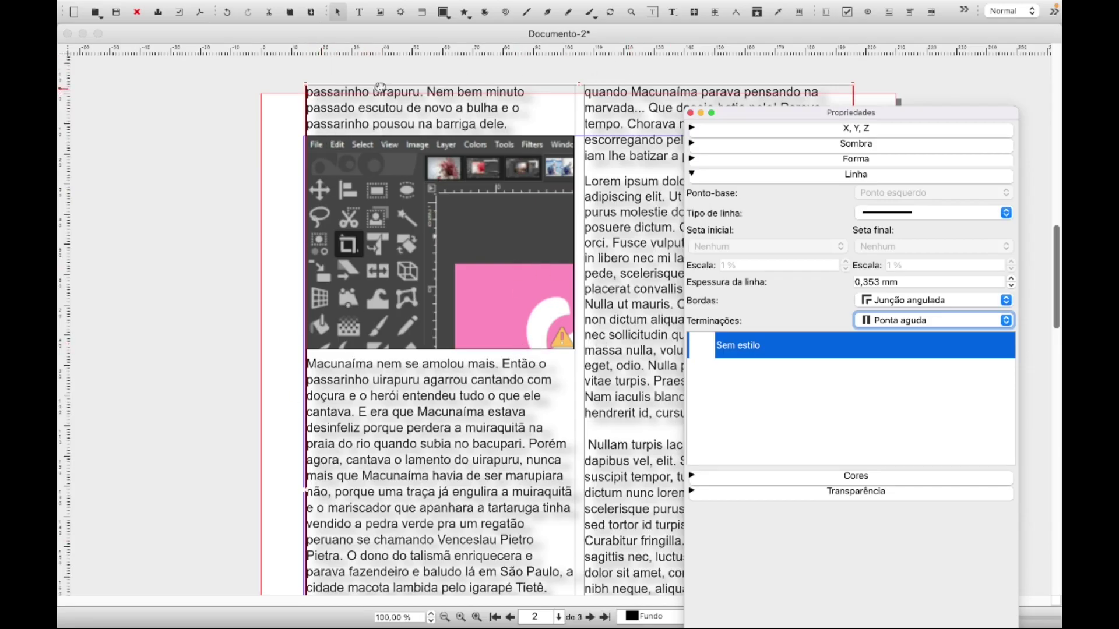
click(1003, 217)
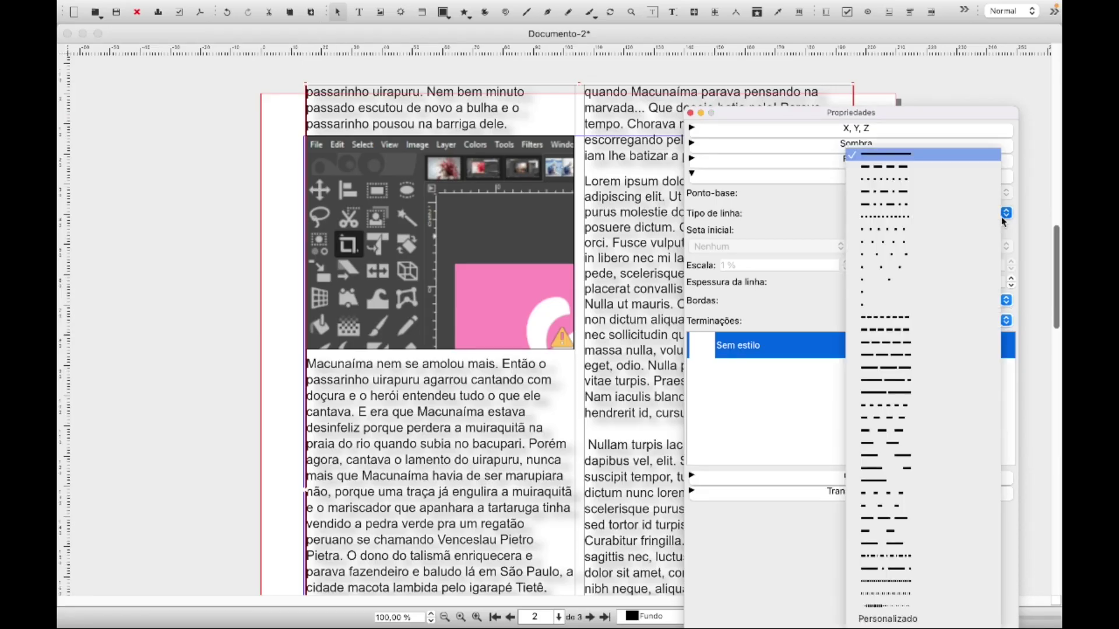
click(908, 155)
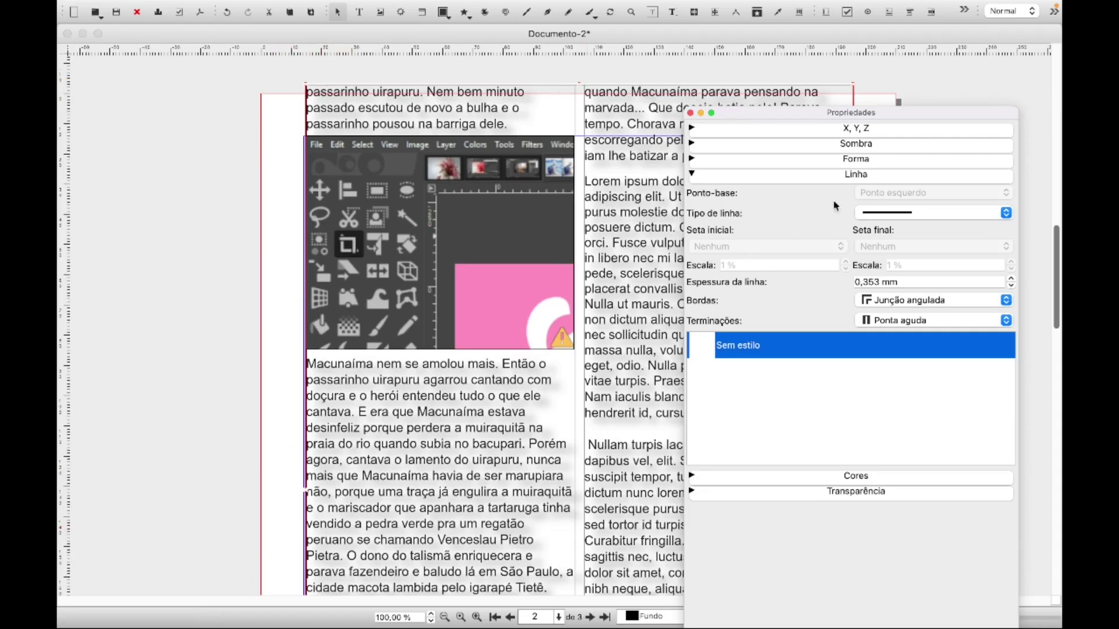
click(744, 176)
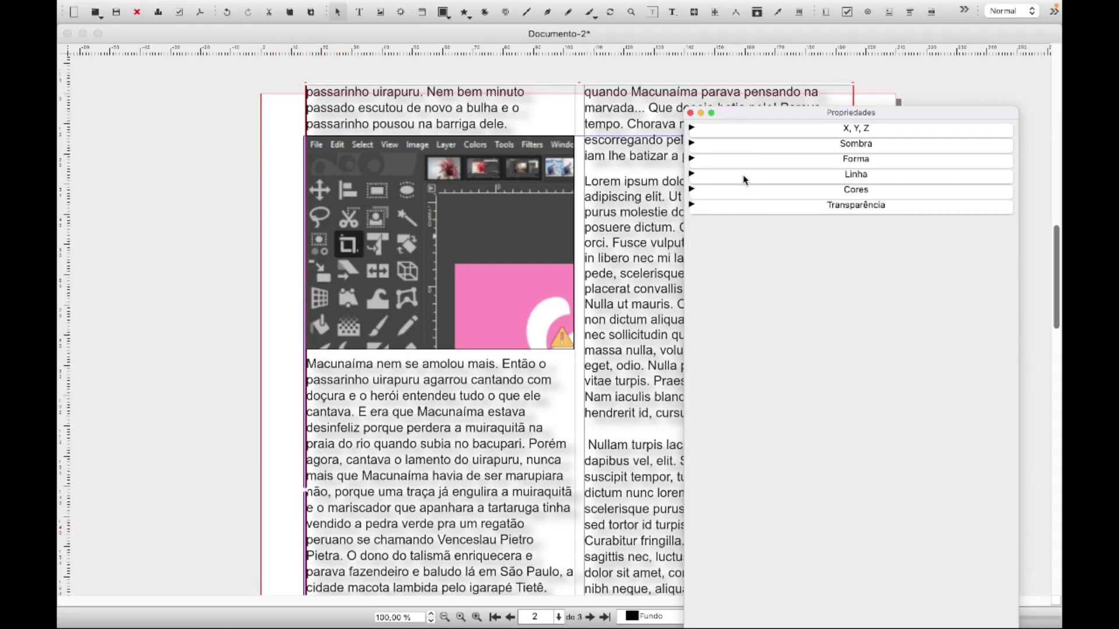
- Try Black, Blue and Red as the text frame's solid fill colour, and set the fill back to Nenhum
click(702, 196)
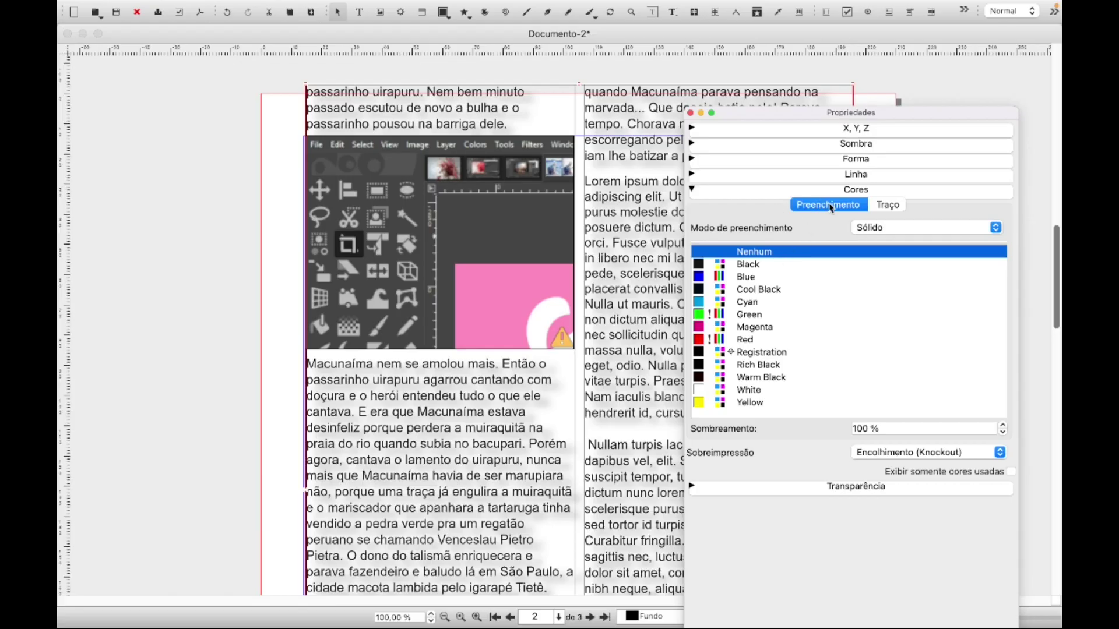
click(750, 265)
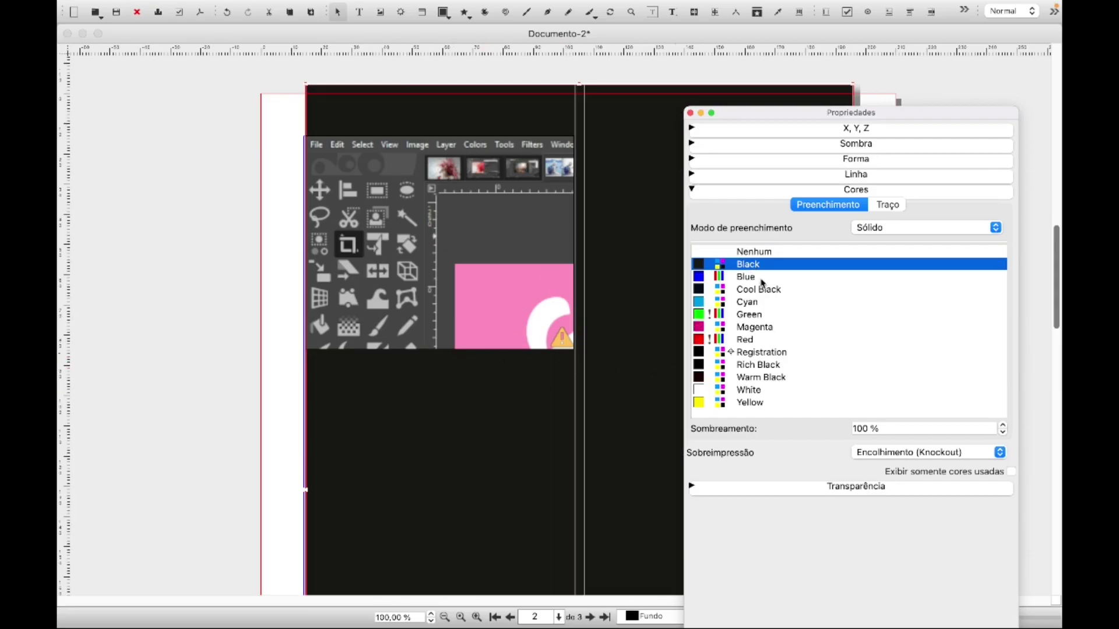
click(754, 280)
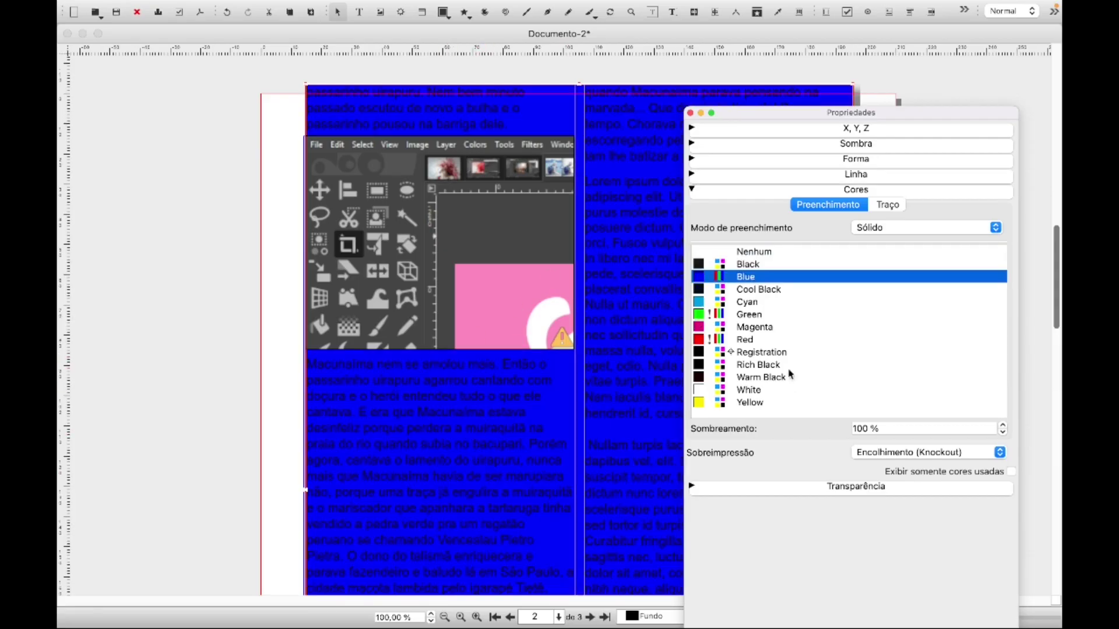
click(746, 343)
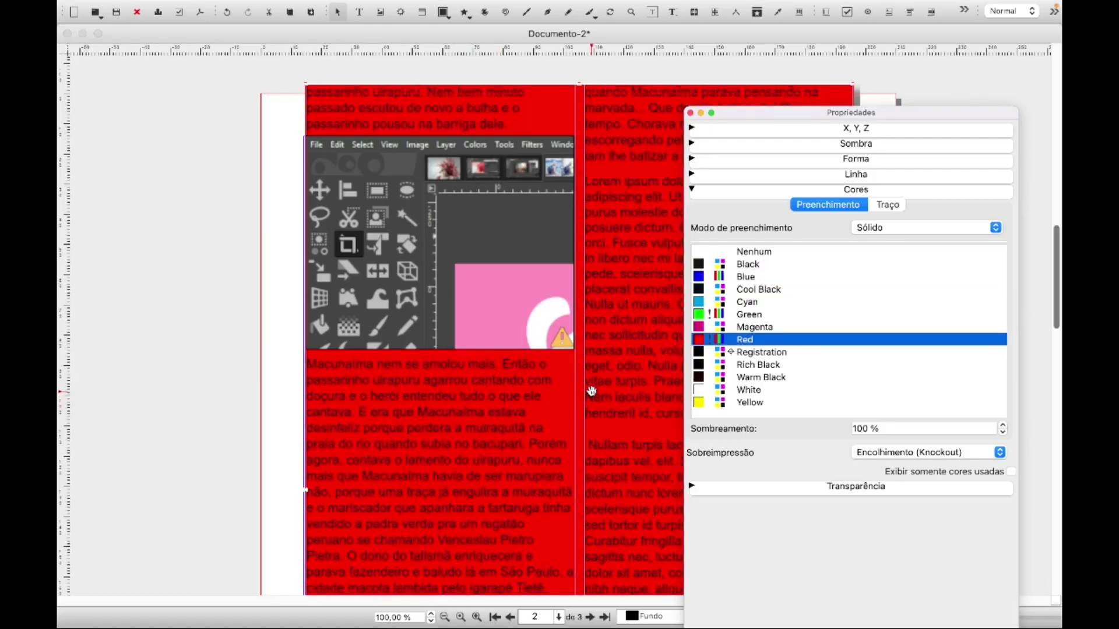
click(755, 252)
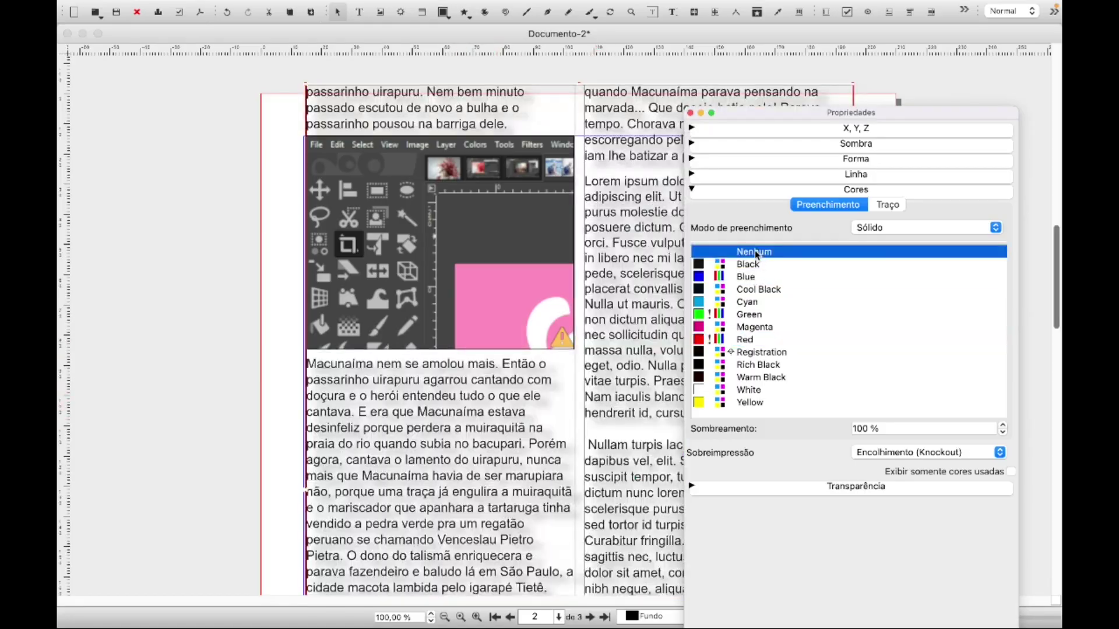
- Try Blue, Red and Black as the text frame's stroke colour, and settle on Blue
click(895, 207)
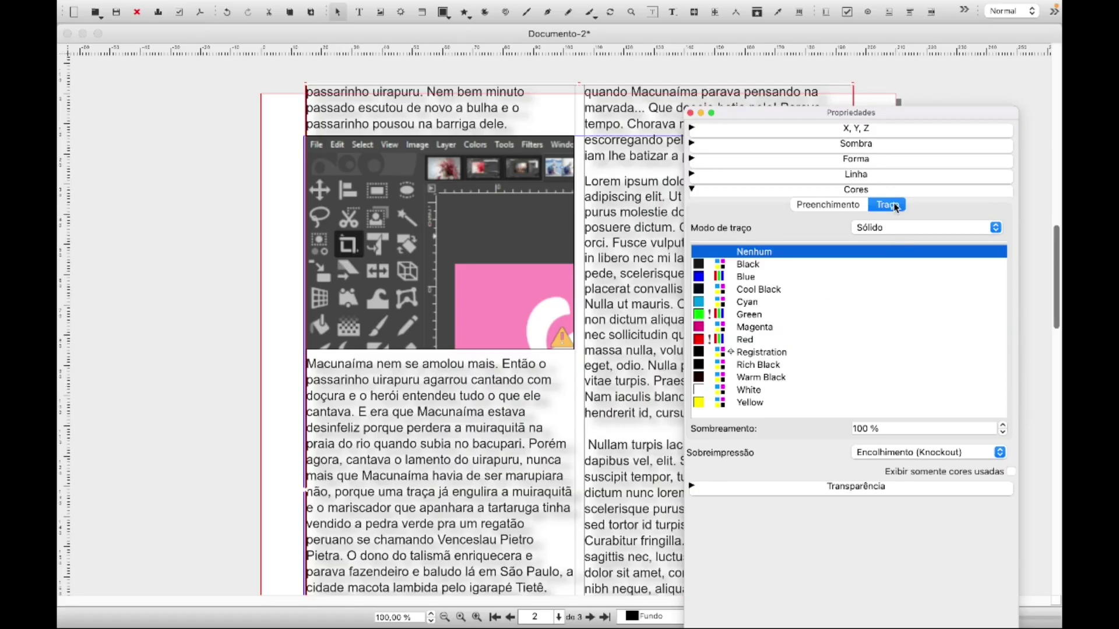
click(752, 278)
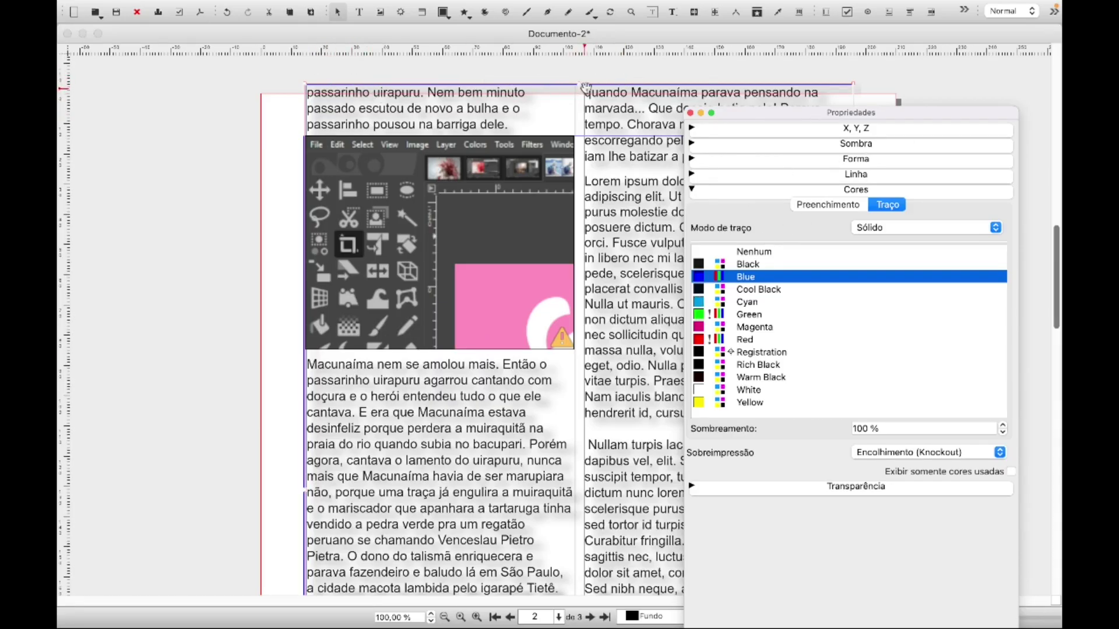
click(747, 342)
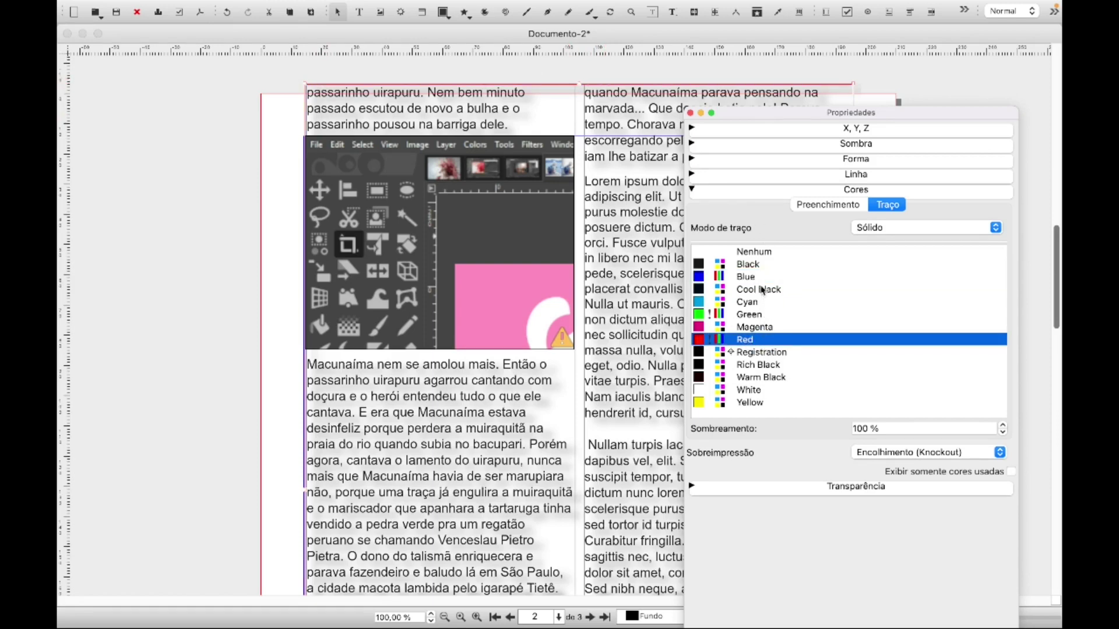
click(757, 265)
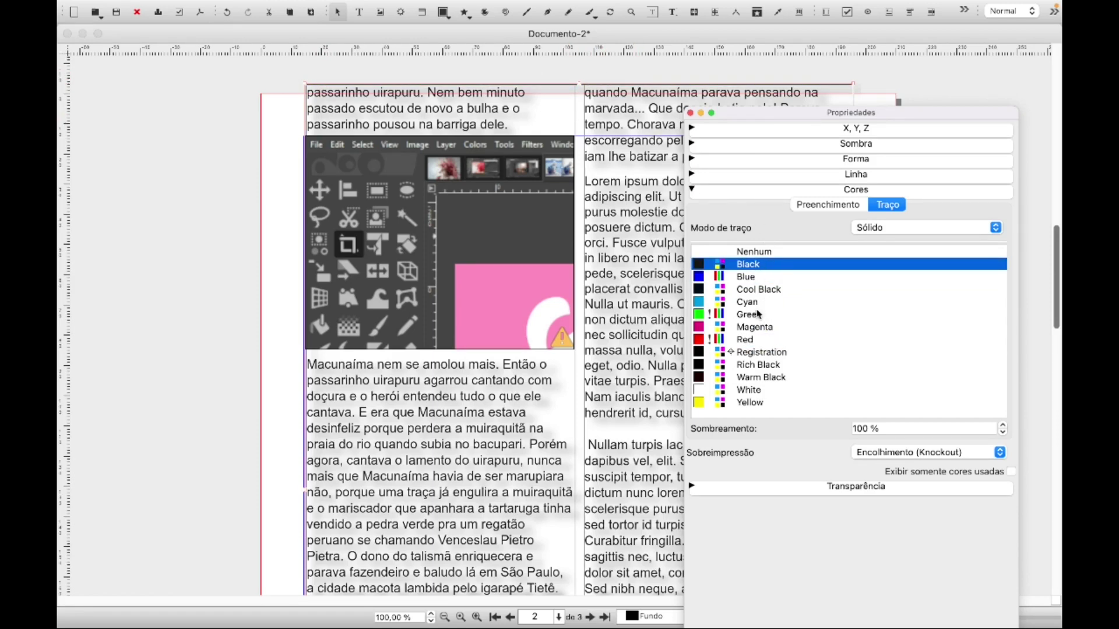
click(749, 278)
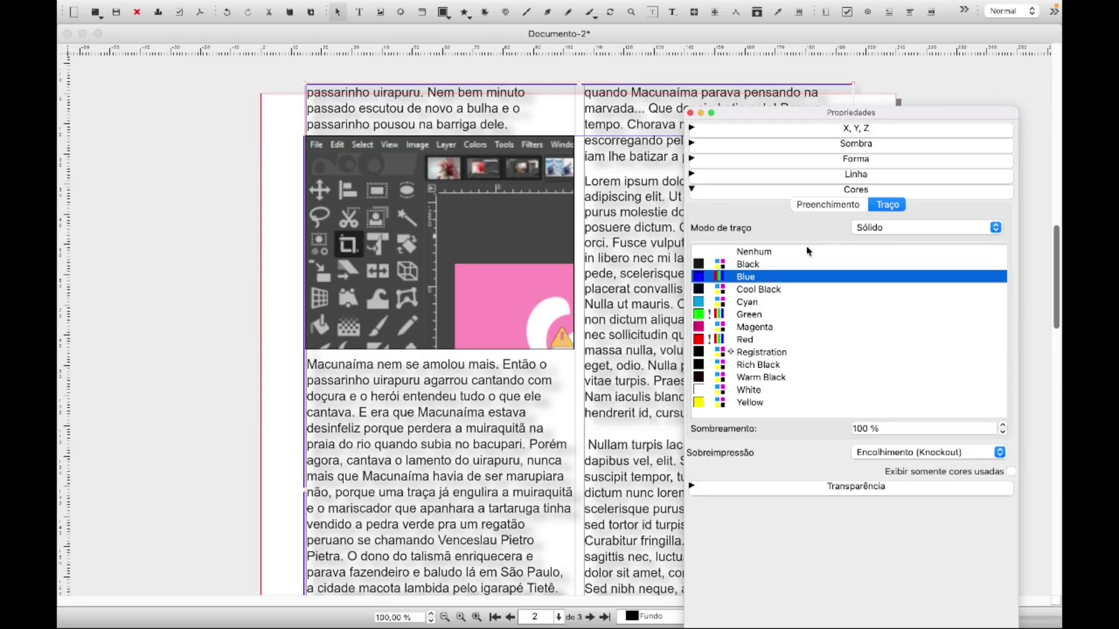
- Change the text frame's fill mode to Gradiente and set the gradient's starting colour to Red
click(841, 208)
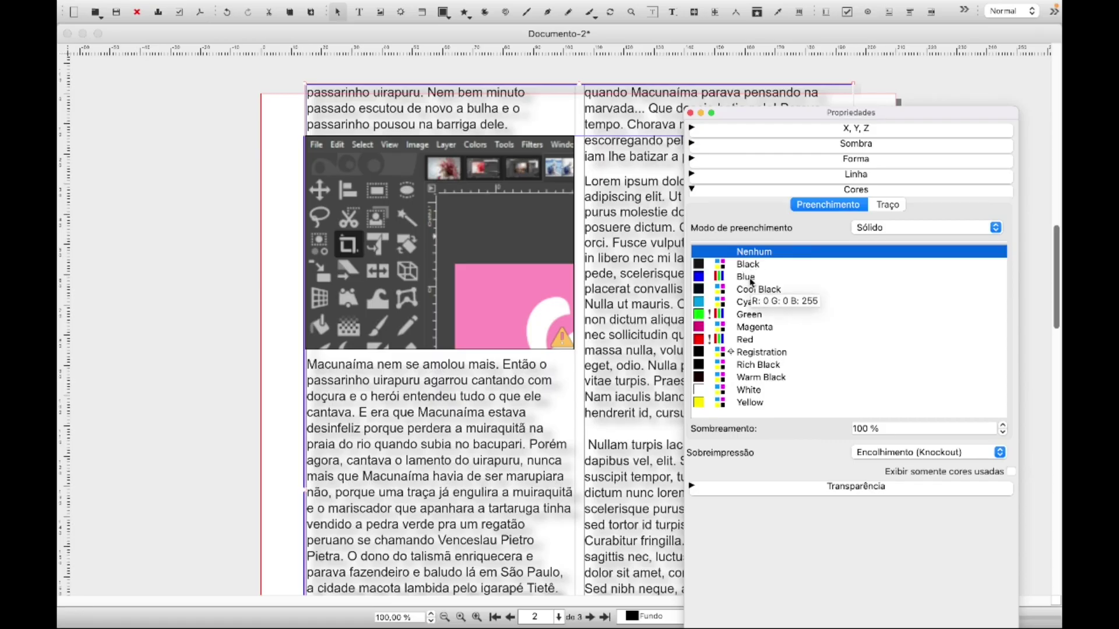
click(996, 228)
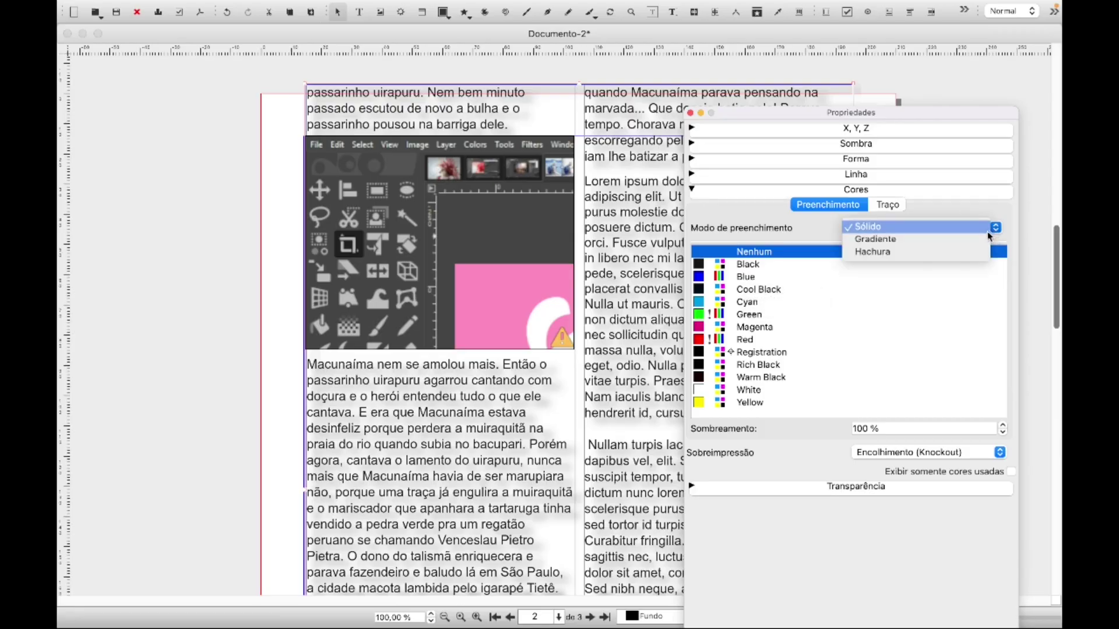
click(907, 240)
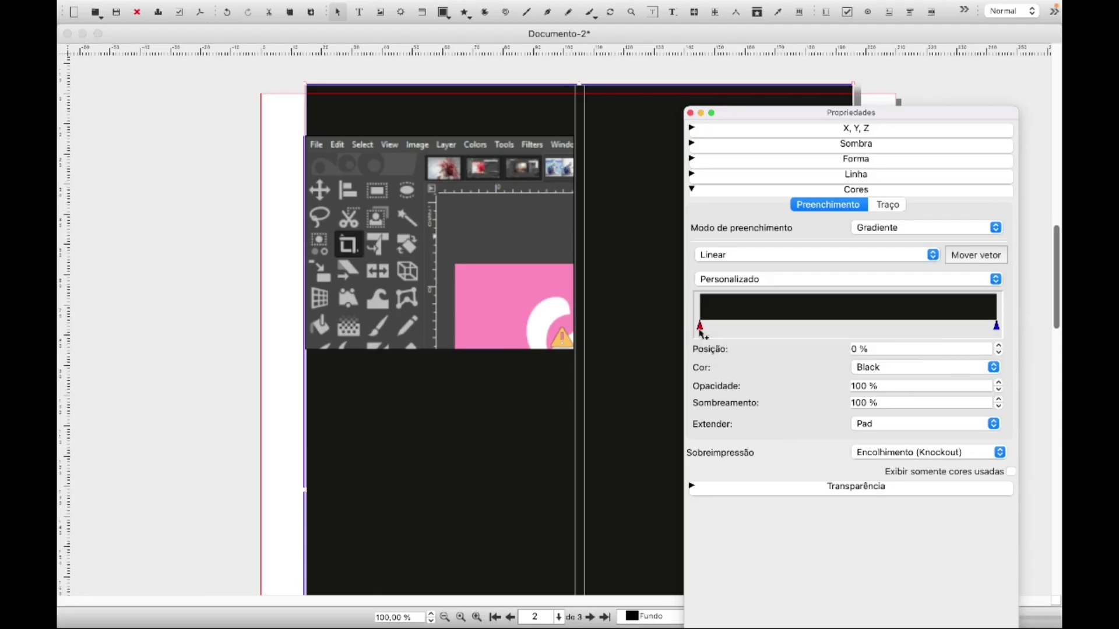
click(993, 368)
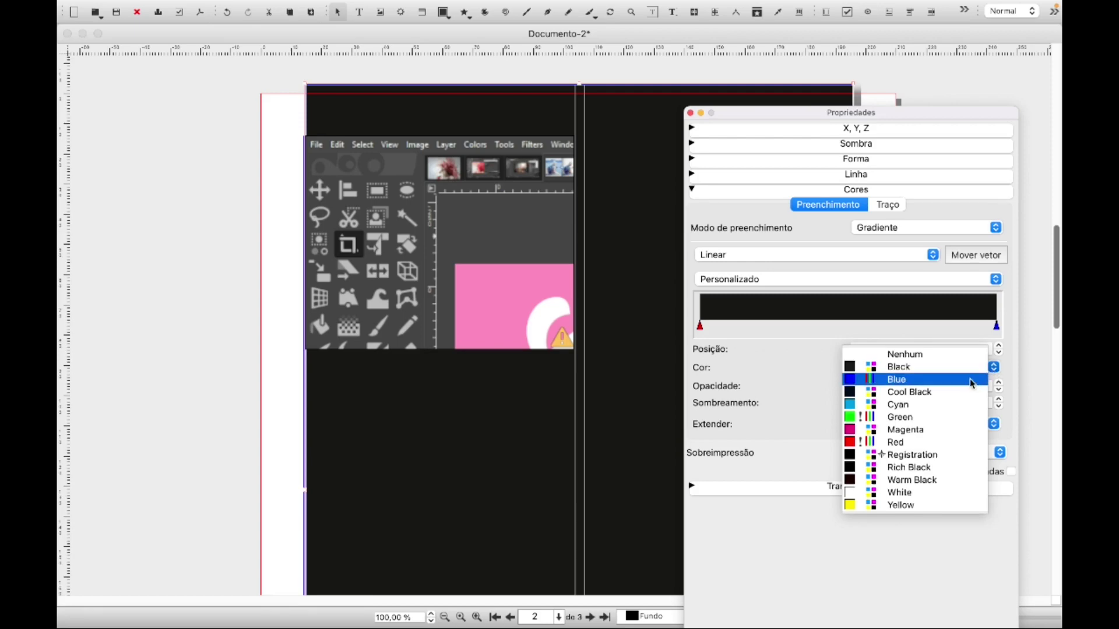
click(913, 443)
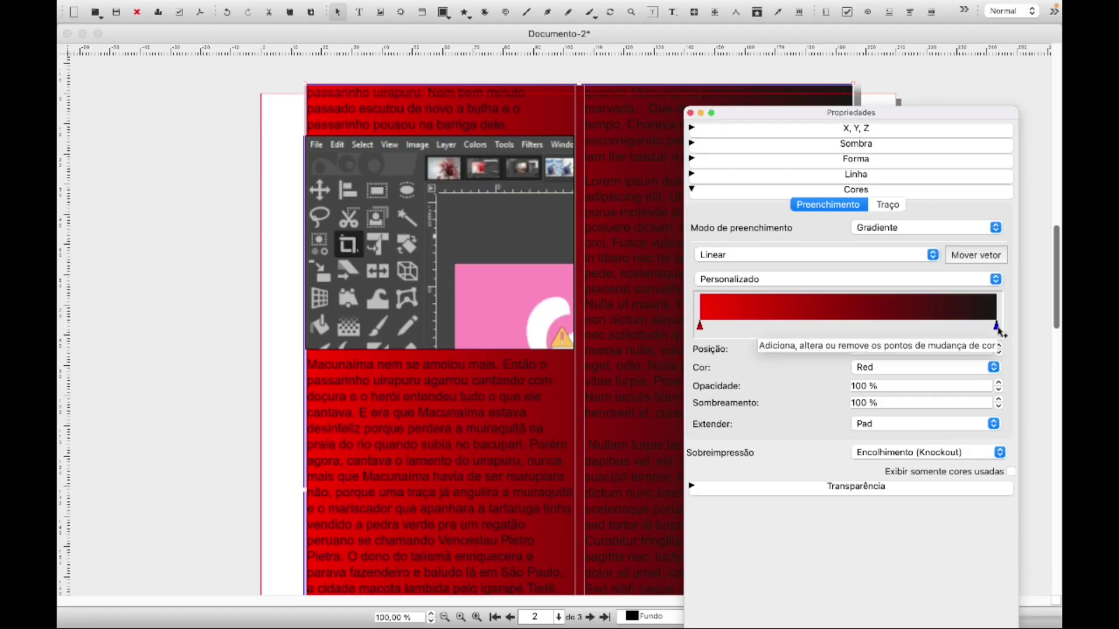
- Set the gradient's end colour to Blue, and move the properties window aside to inspect the fill across the frame
click(996, 326)
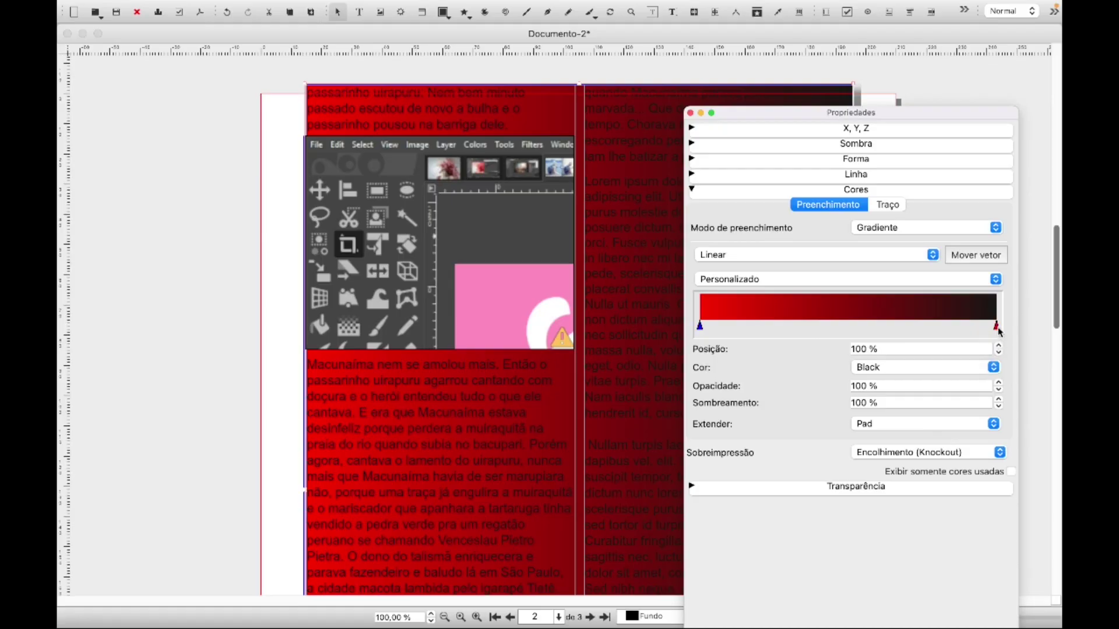
click(997, 372)
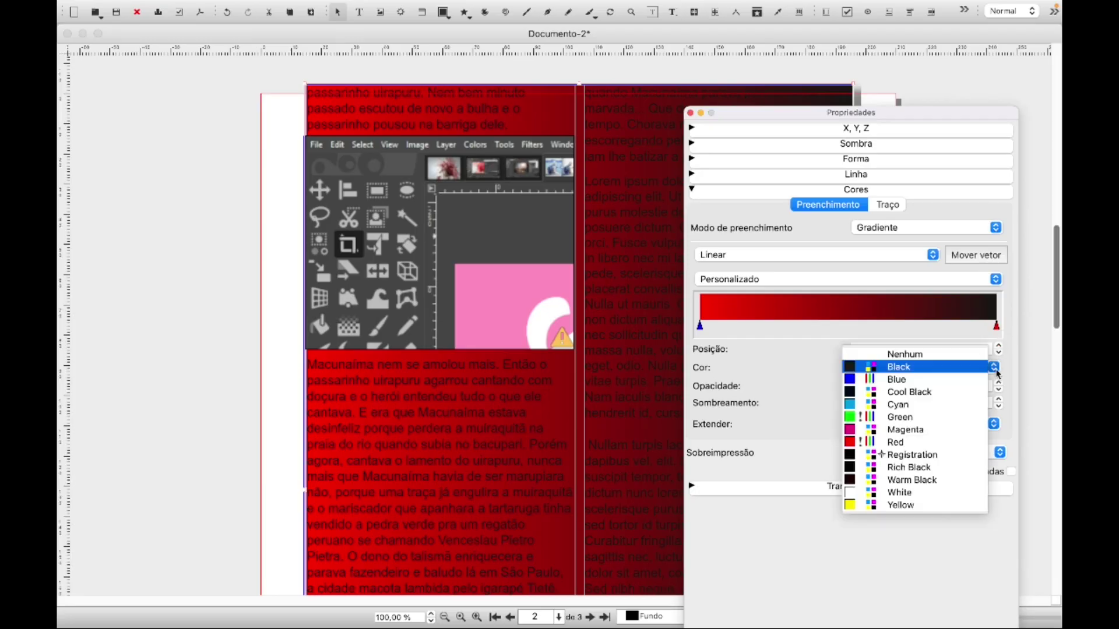
click(925, 380)
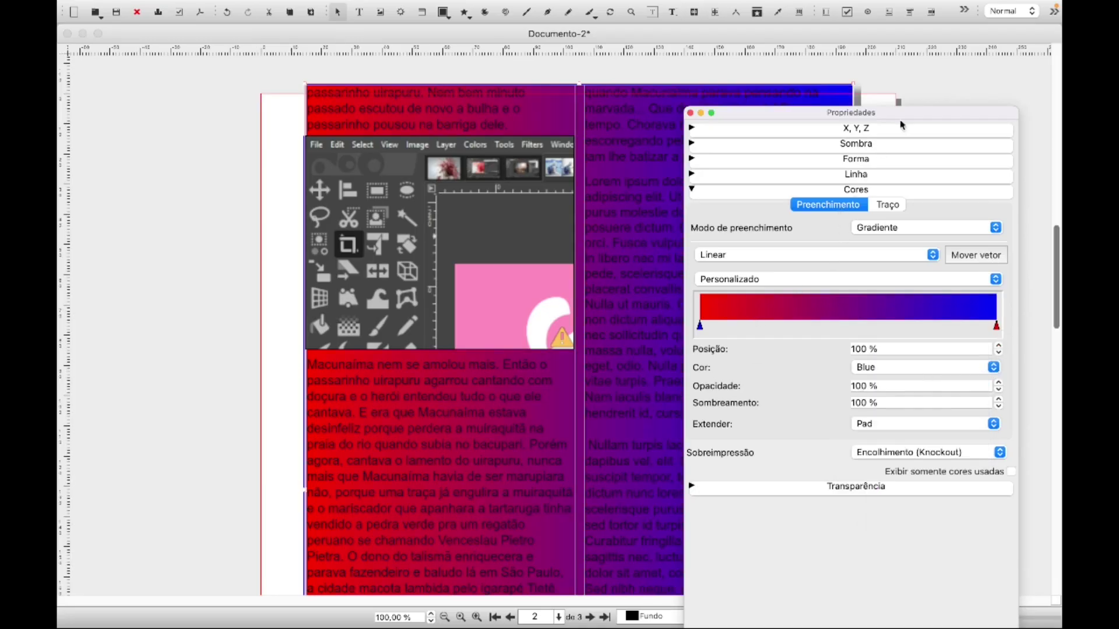
drag(900, 114, 1058, 99)
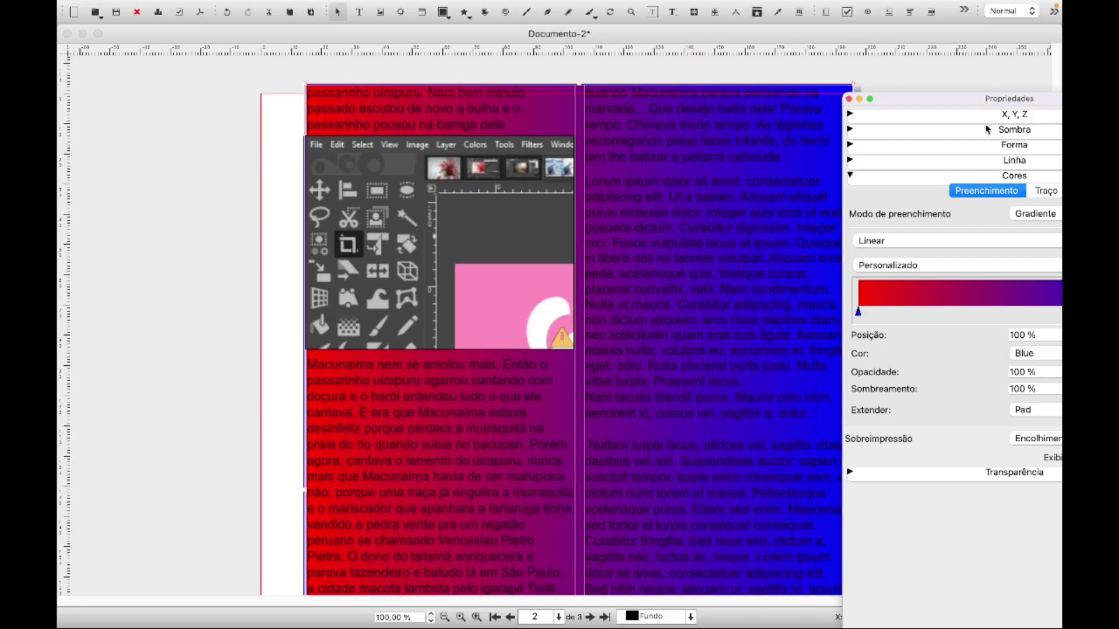
drag(998, 103, 797, 103)
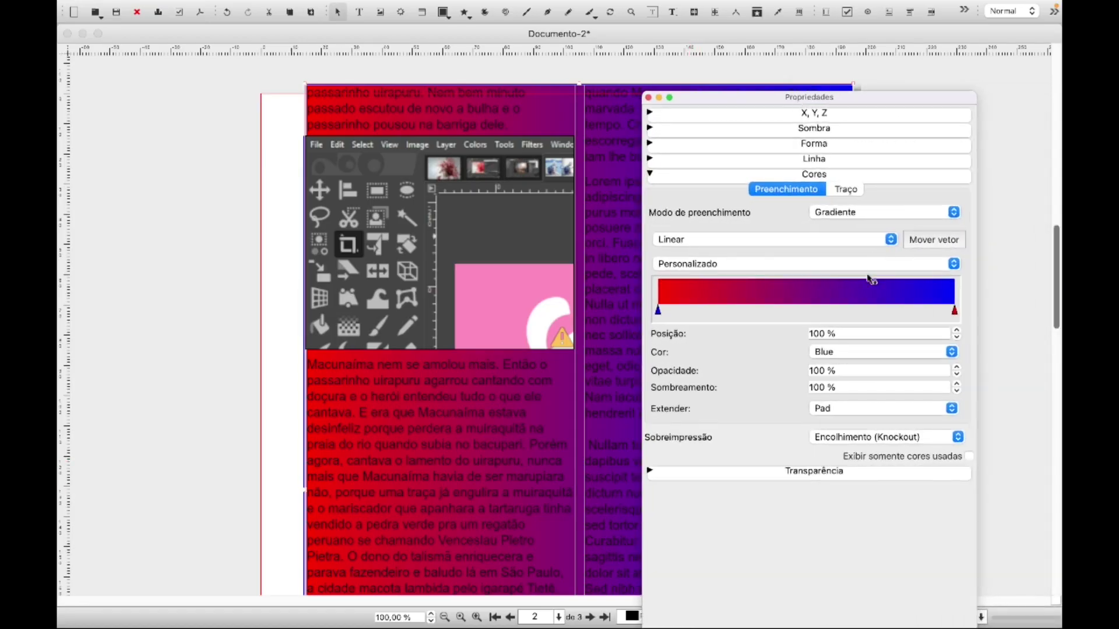
- Try a Hachura fill with Blue lines on a Black background, and set the text frame's fill mode back to Sólido
click(952, 215)
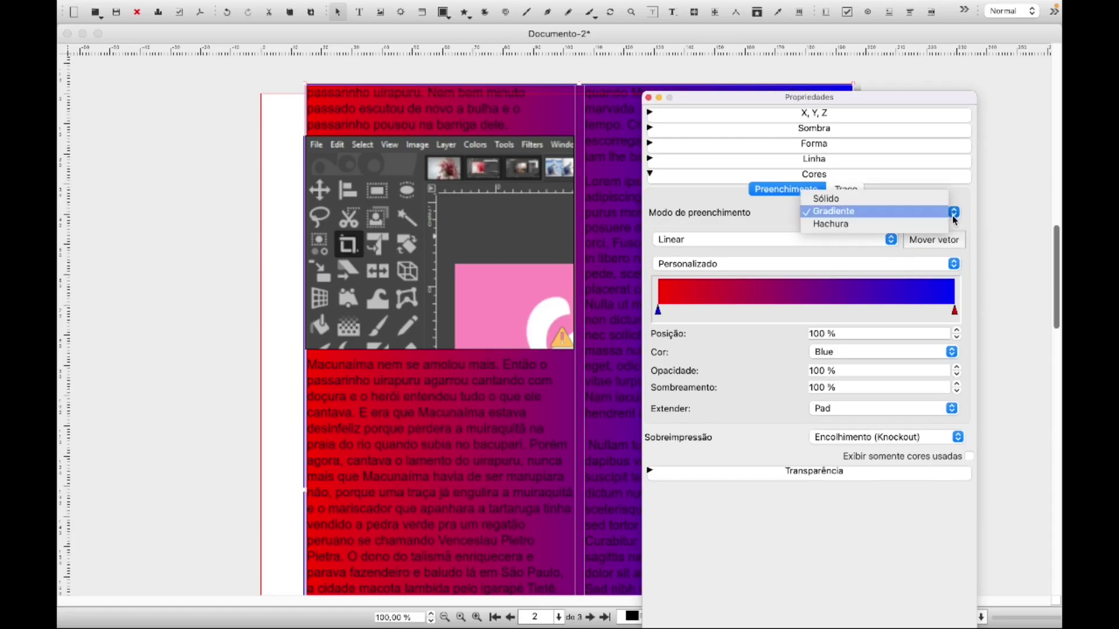
click(842, 225)
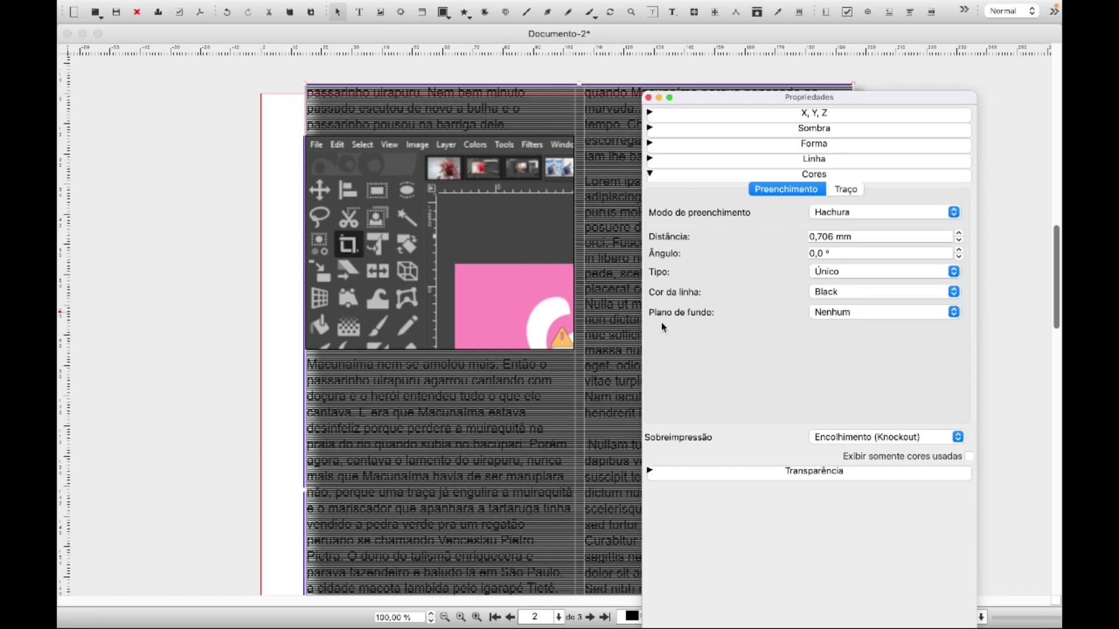
click(956, 293)
click(952, 303)
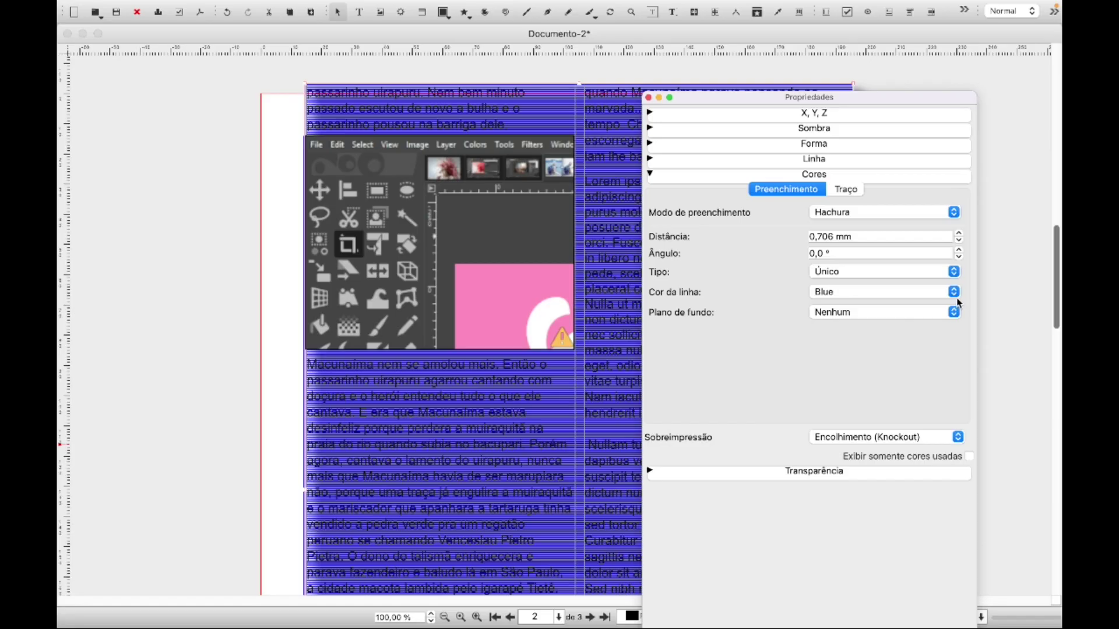
click(954, 315)
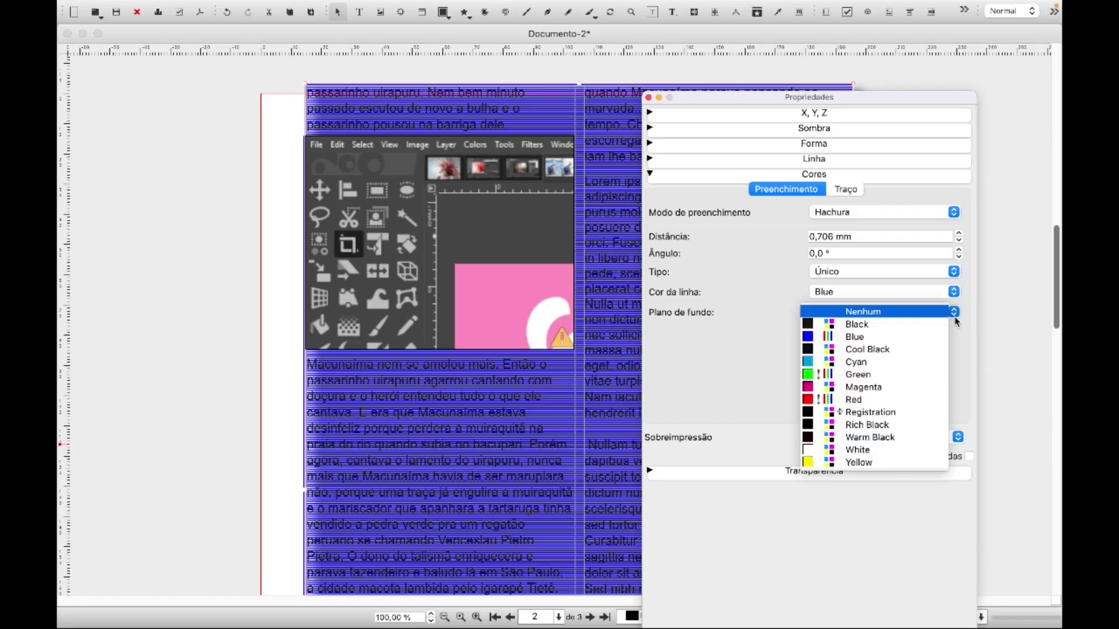
click(866, 324)
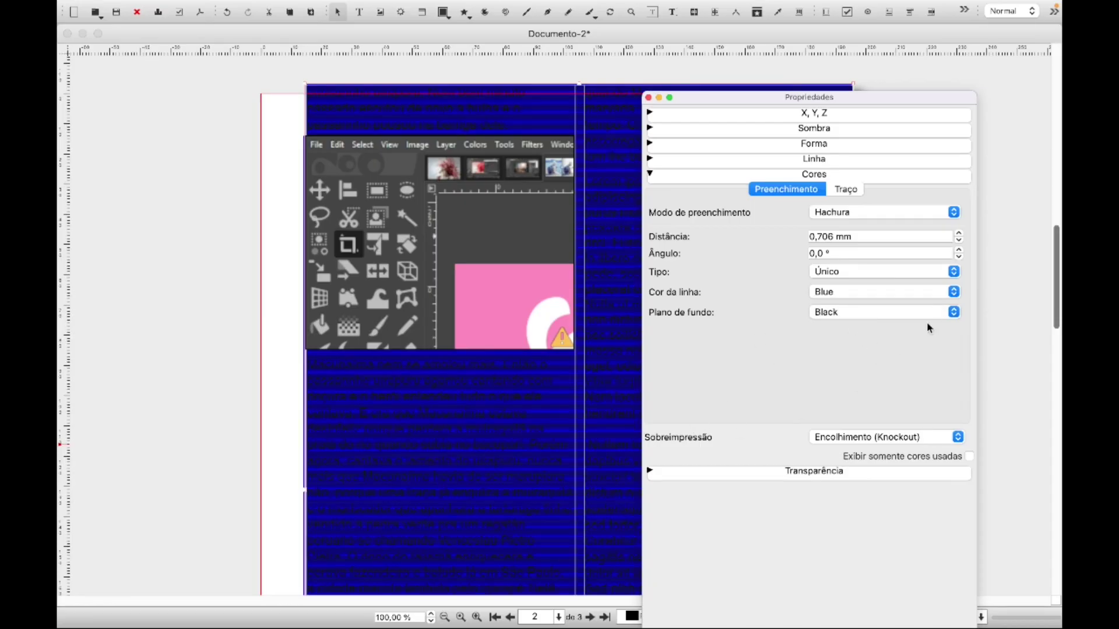
click(954, 213)
click(852, 187)
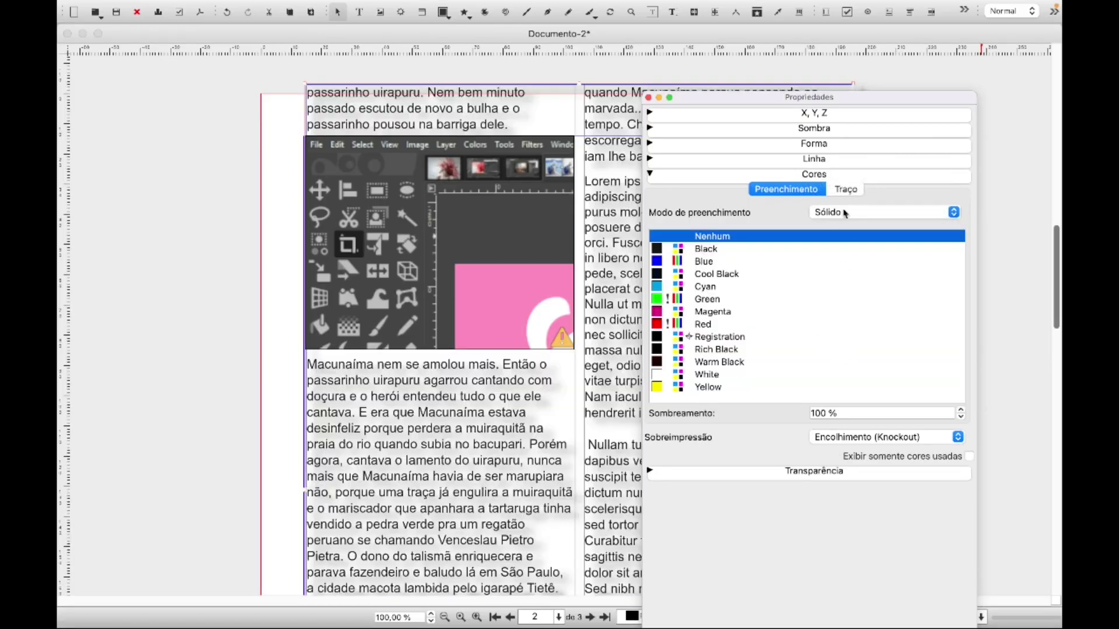
- Look over the stroke mode options in the text frame's colour settings, leaving the mode on Sólido
click(847, 190)
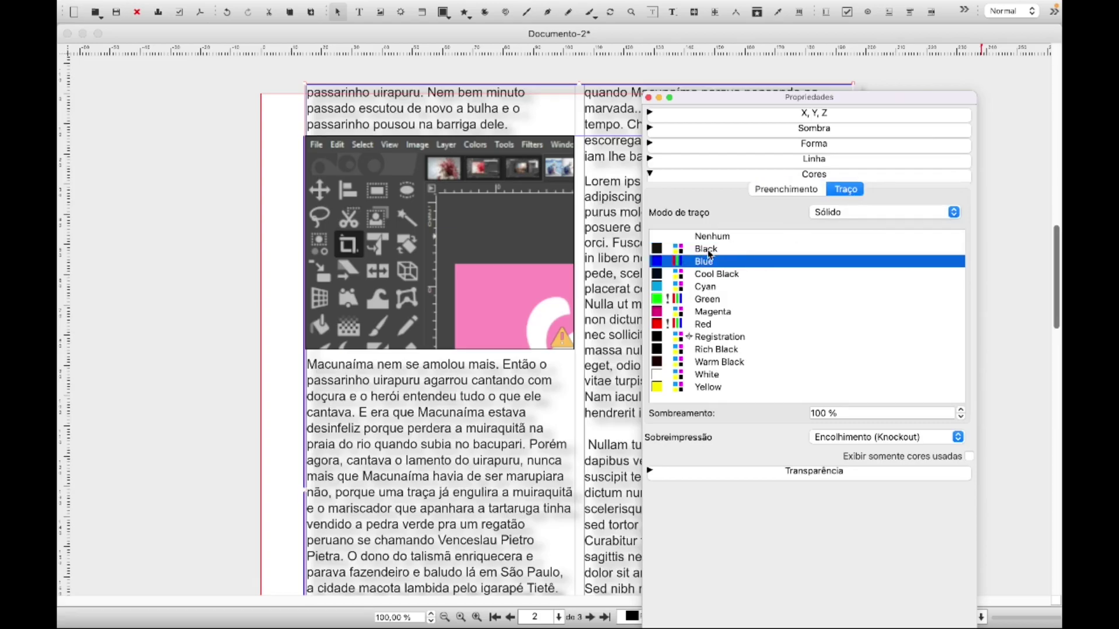
click(953, 213)
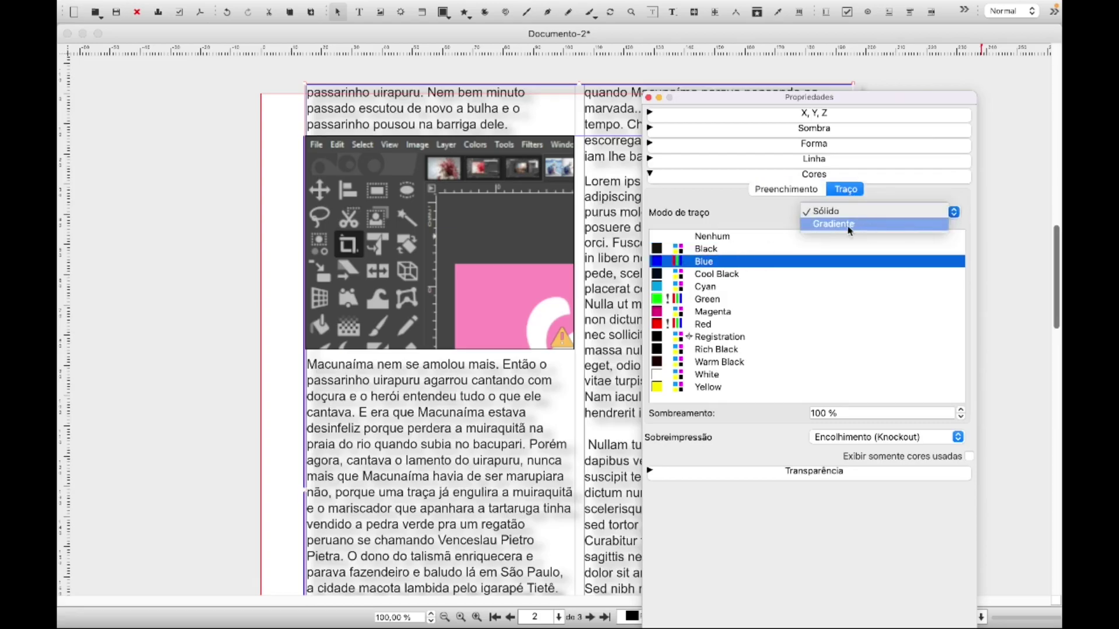
click(958, 213)
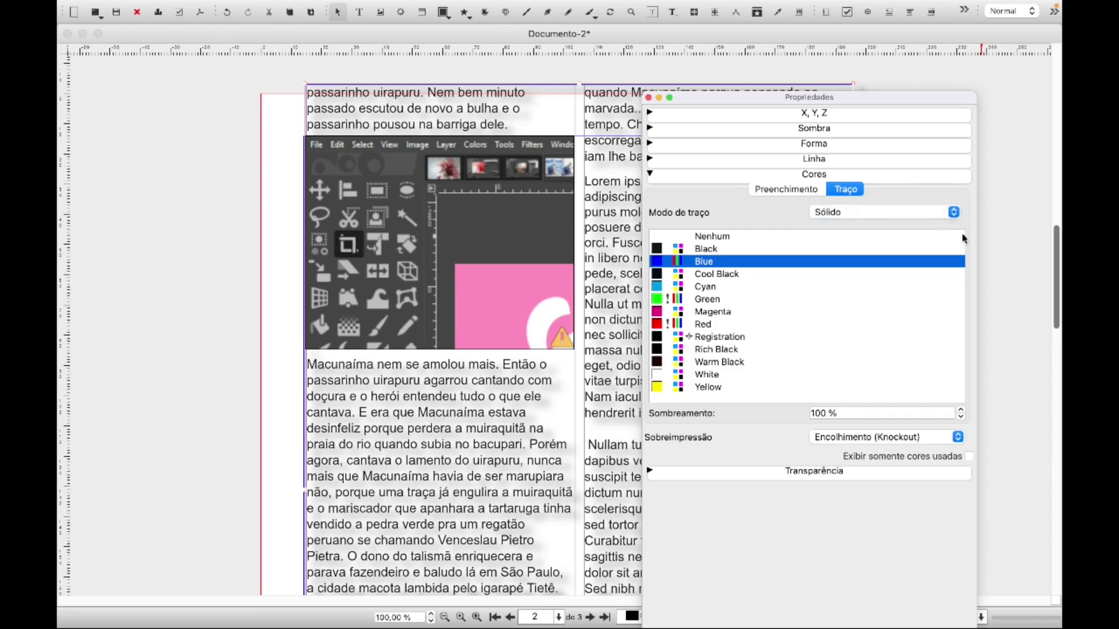
click(654, 178)
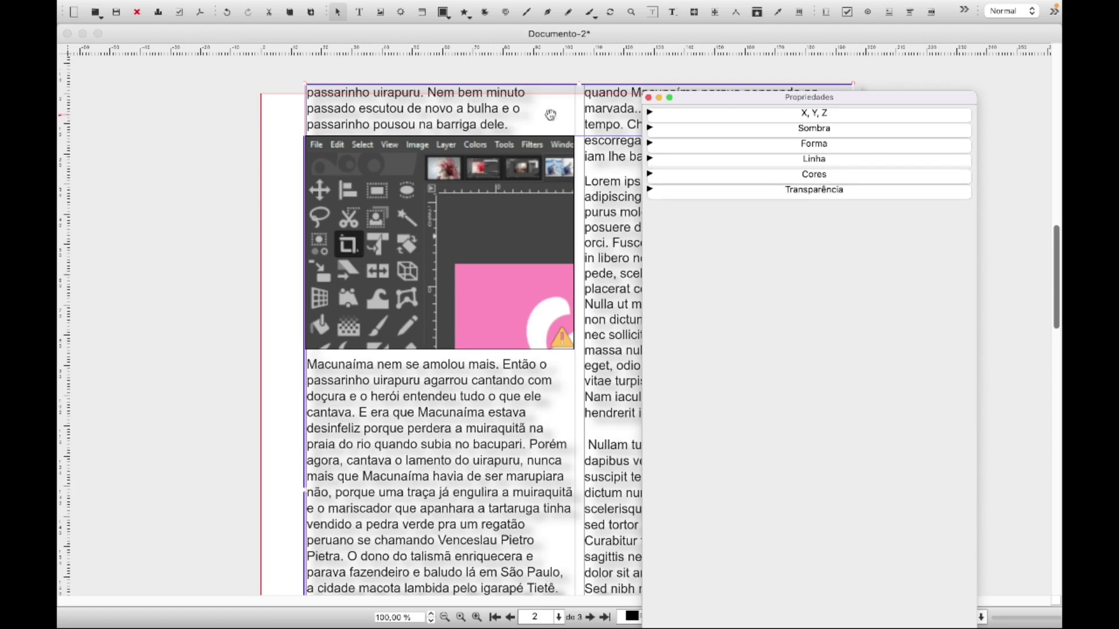
- Try dashed and dotted line types on the text frame's border, and set it back to a solid line
click(827, 162)
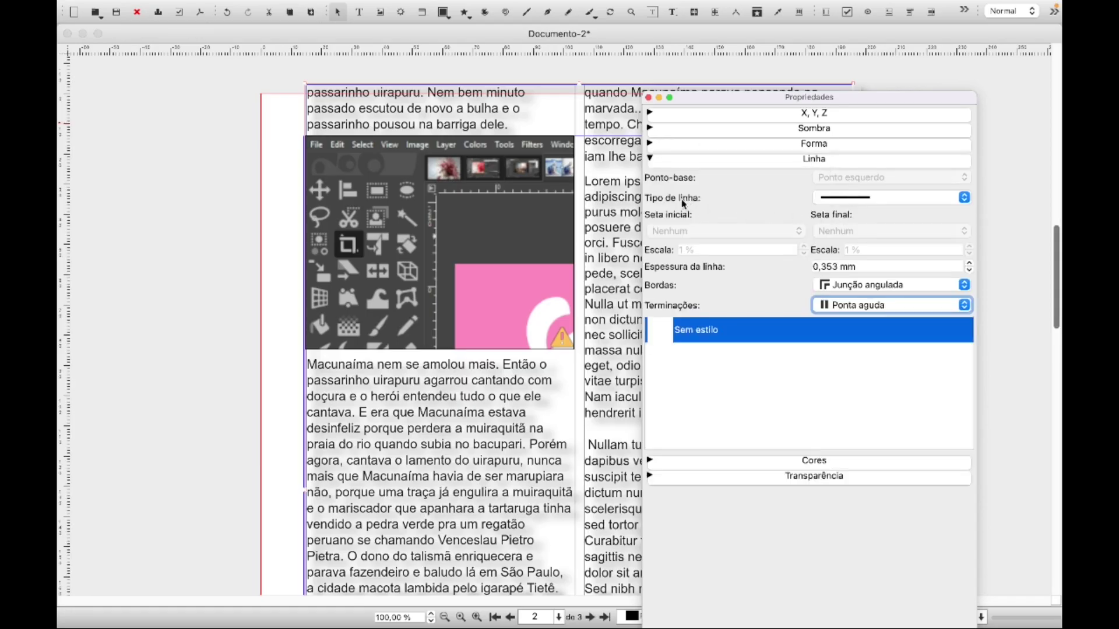
click(965, 198)
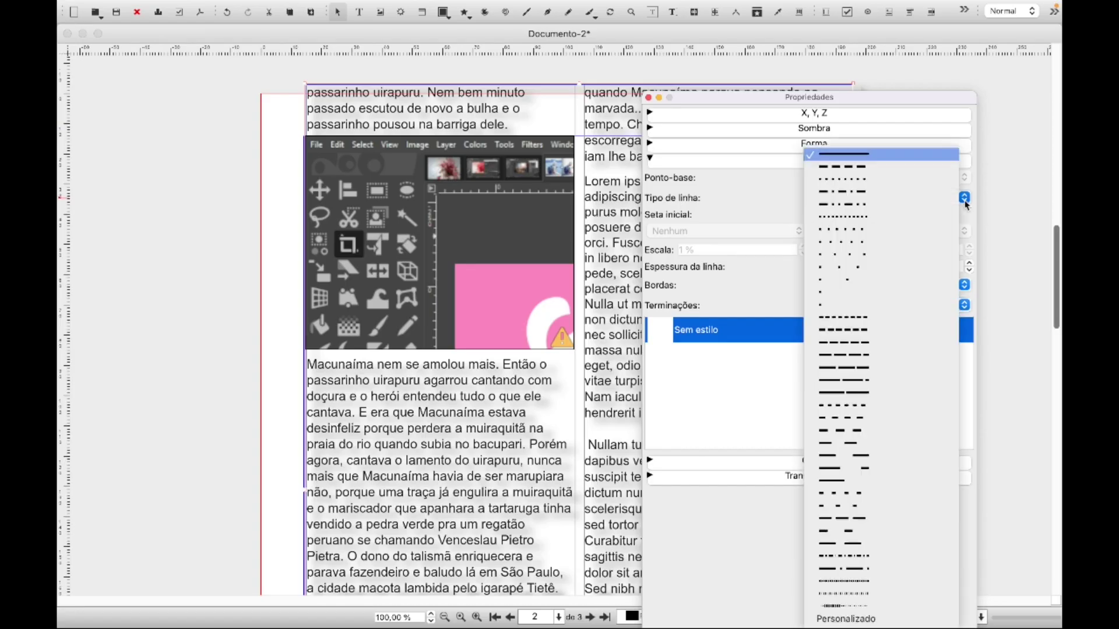
click(834, 170)
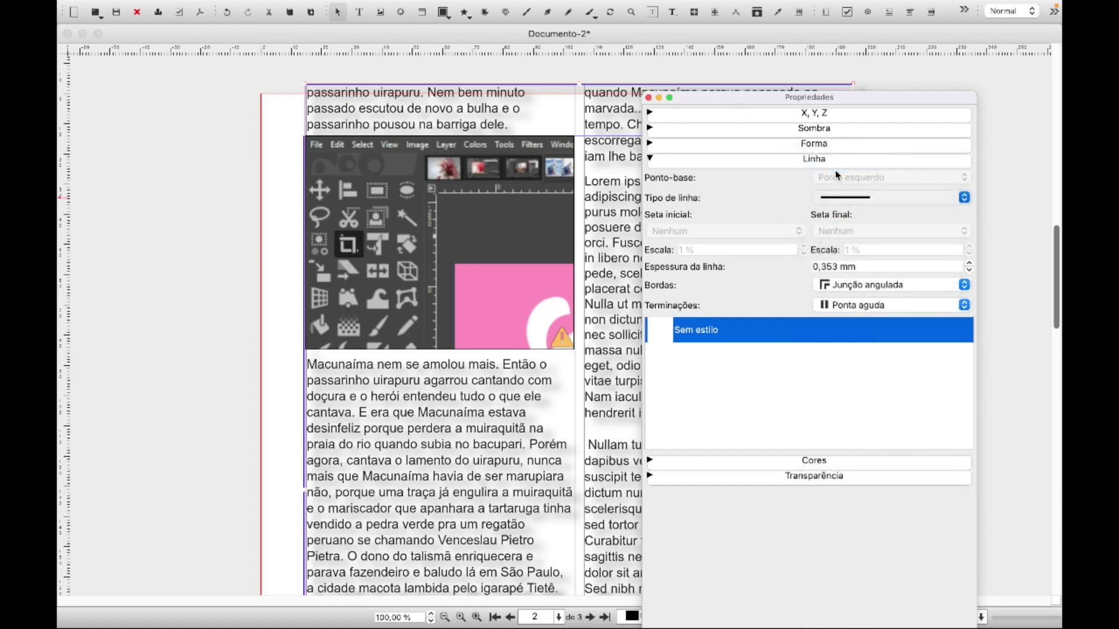
click(964, 199)
click(957, 225)
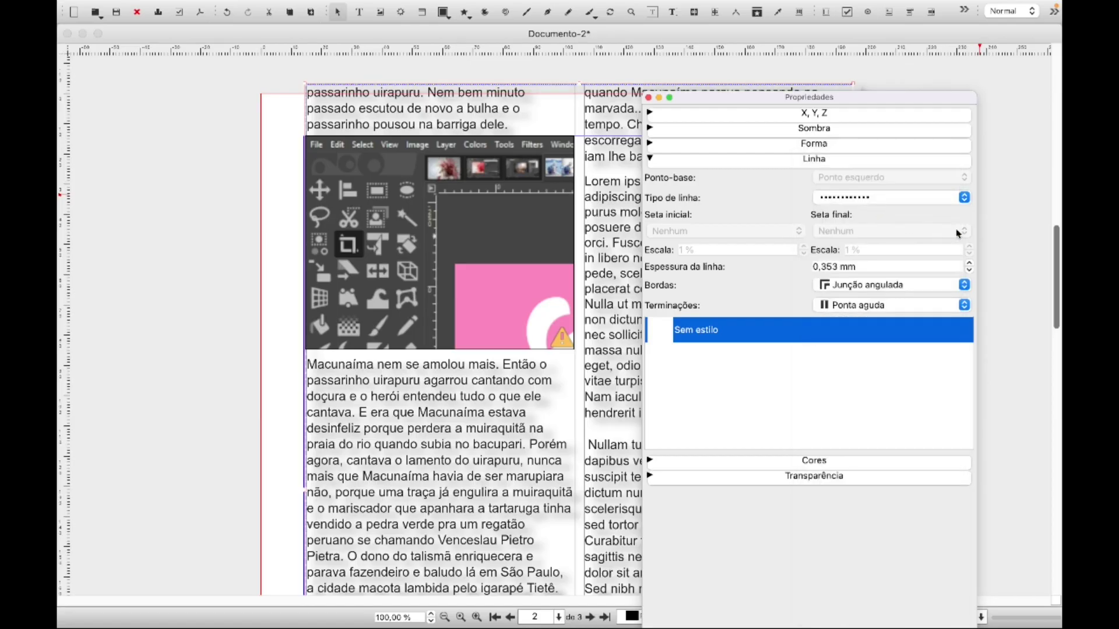
click(964, 199)
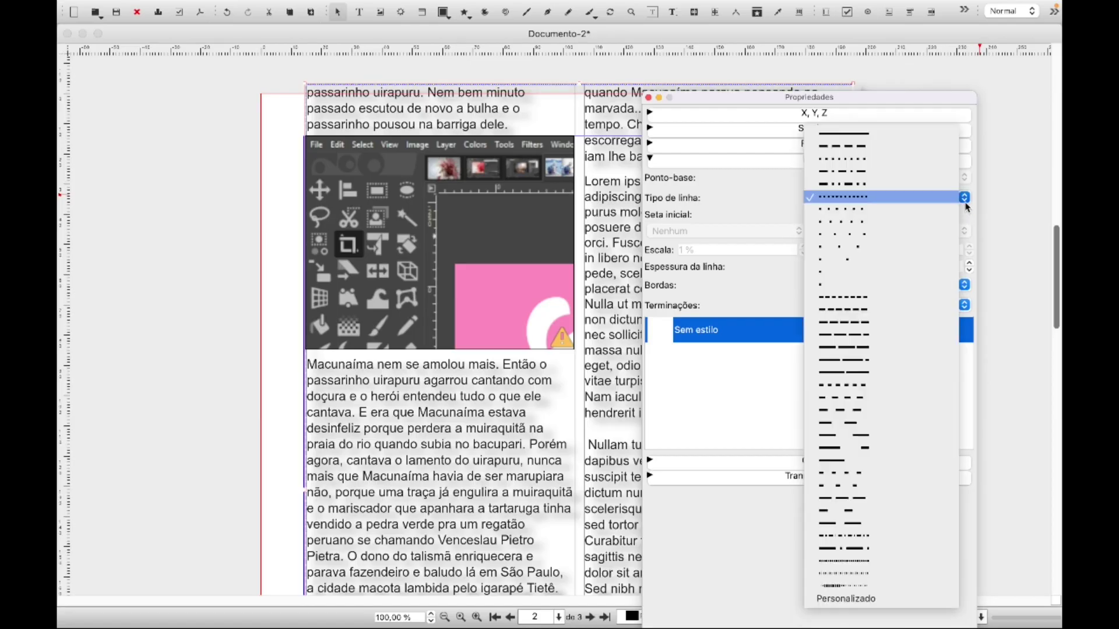
click(877, 233)
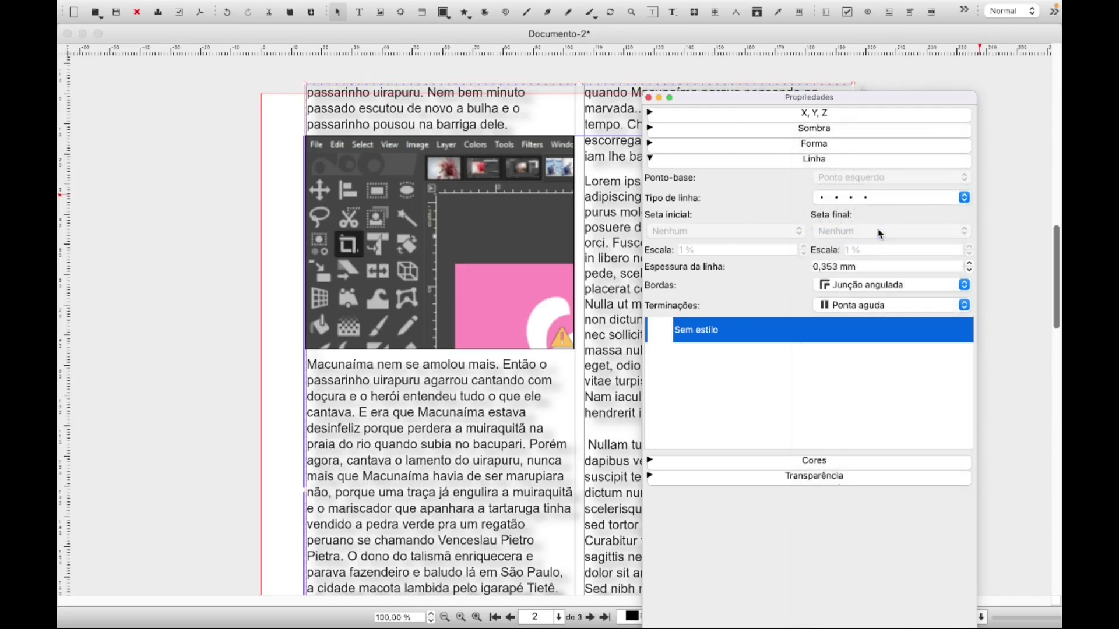
click(964, 199)
click(863, 98)
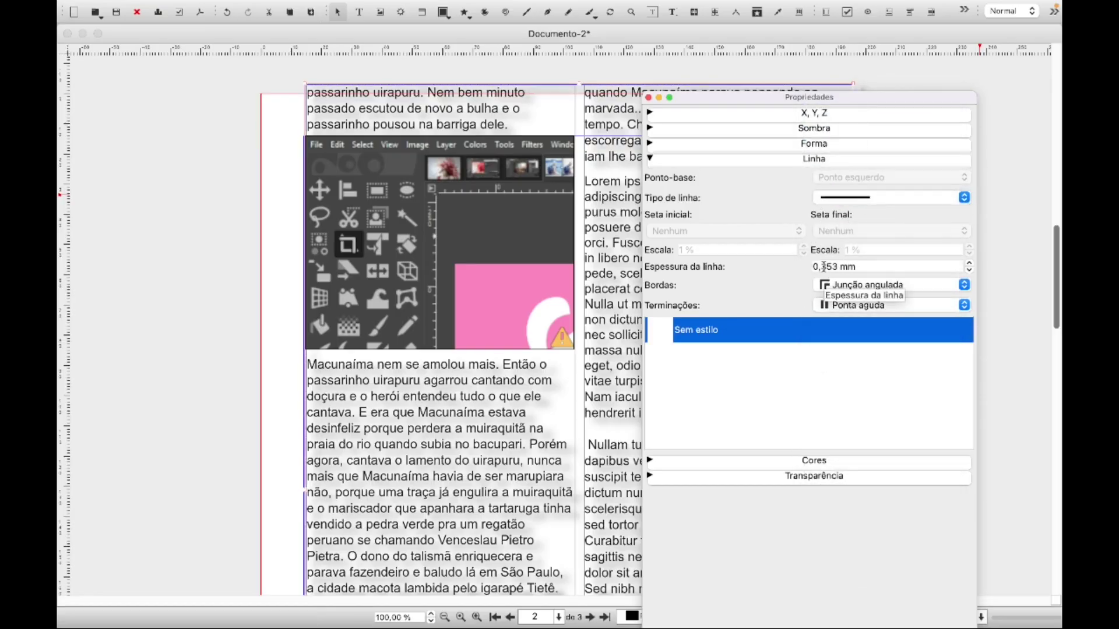
- Set the line thickness of the text frame's border to 3 mm
drag(814, 269, 829, 269)
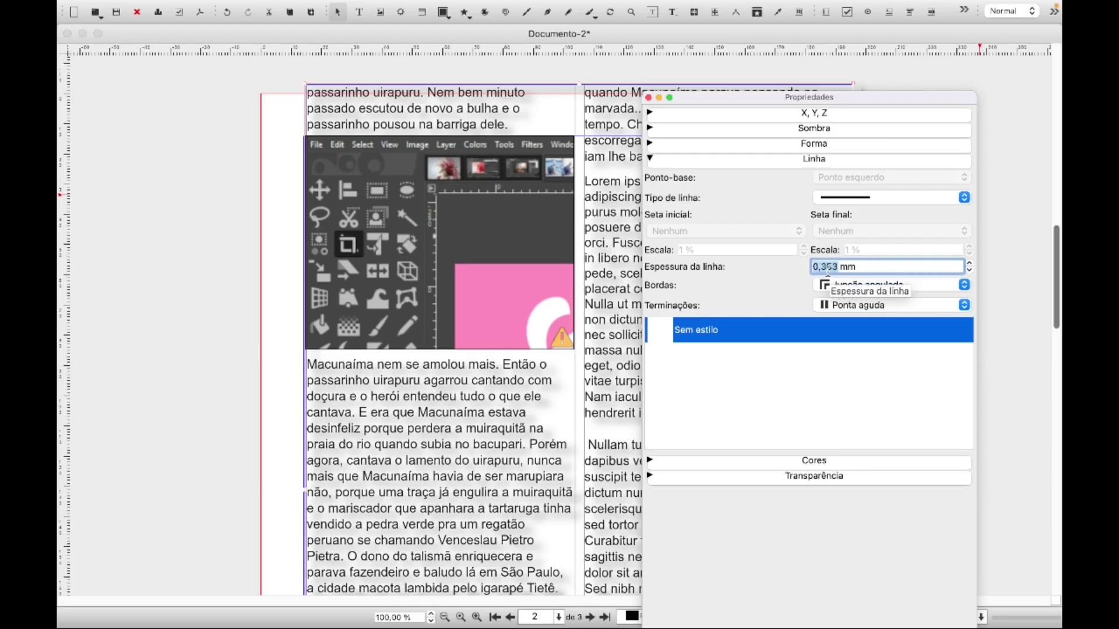
text(3)
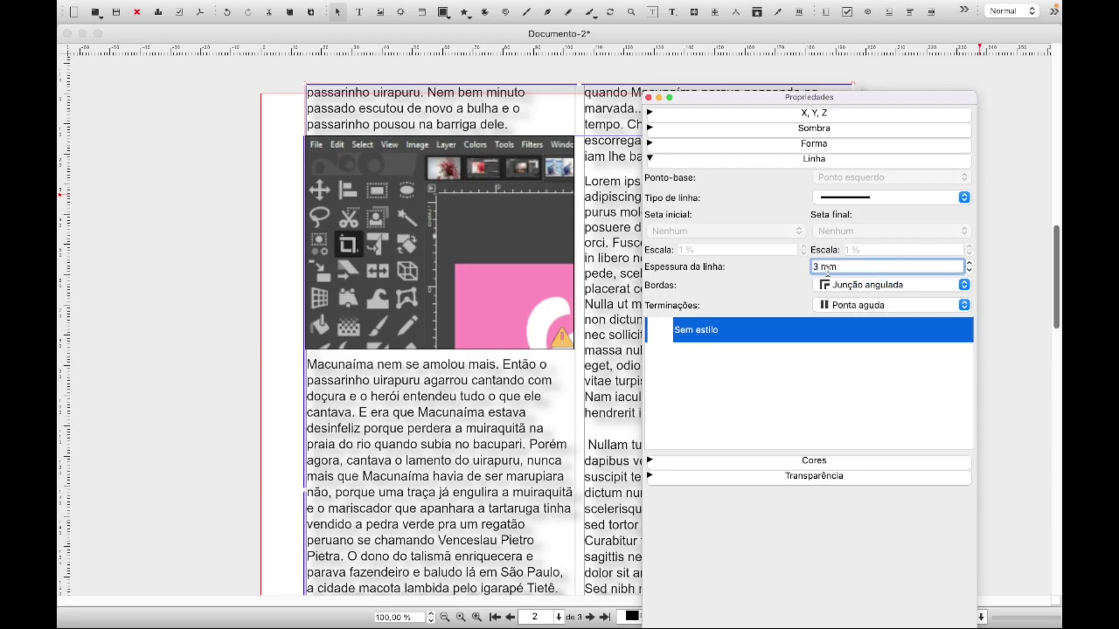
key(Return)
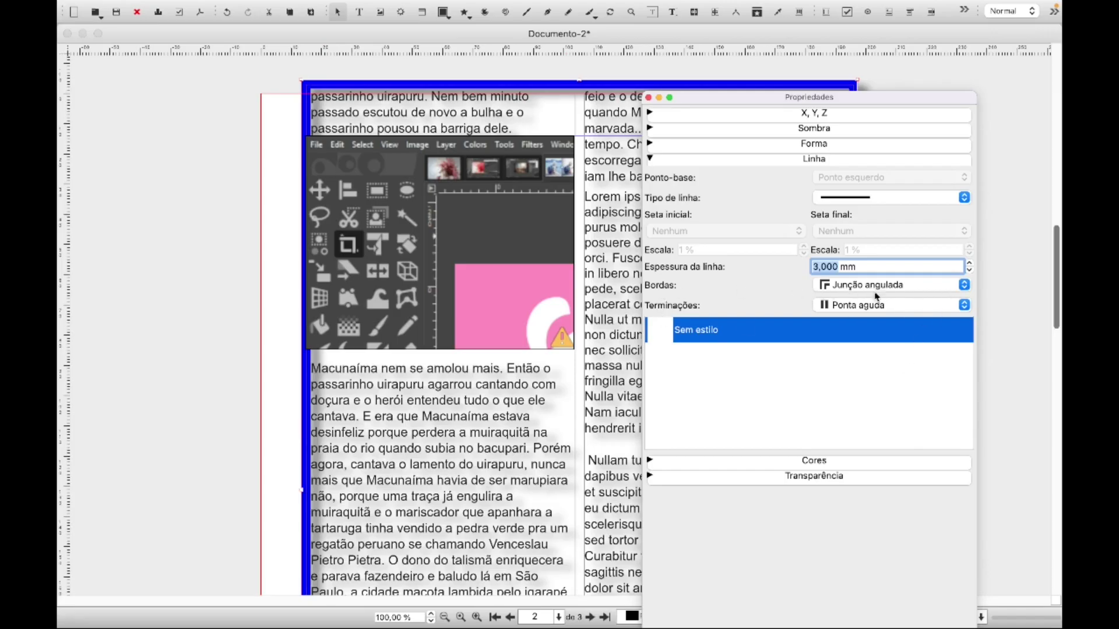
- Try Junção chanfrada and Junção arredondada for the border's corners, and set them back to Junção angulada
mouse_move(1056, 272)
mouse_down()
mouse_move(1055, 289)
mouse_move(1055, 268)
mouse_up()
click(964, 287)
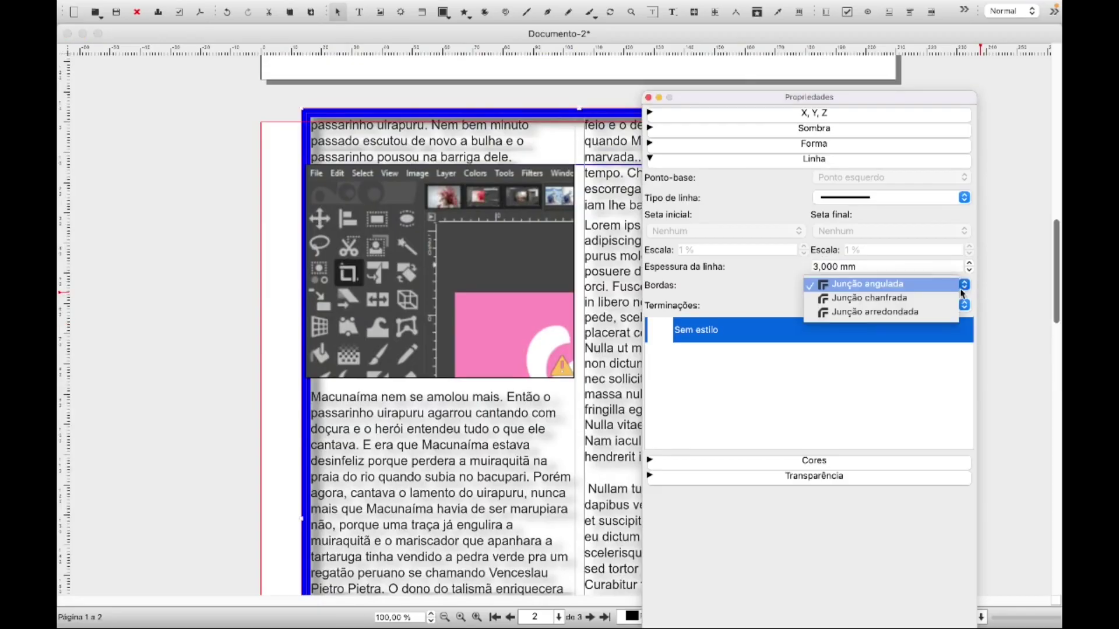
click(910, 298)
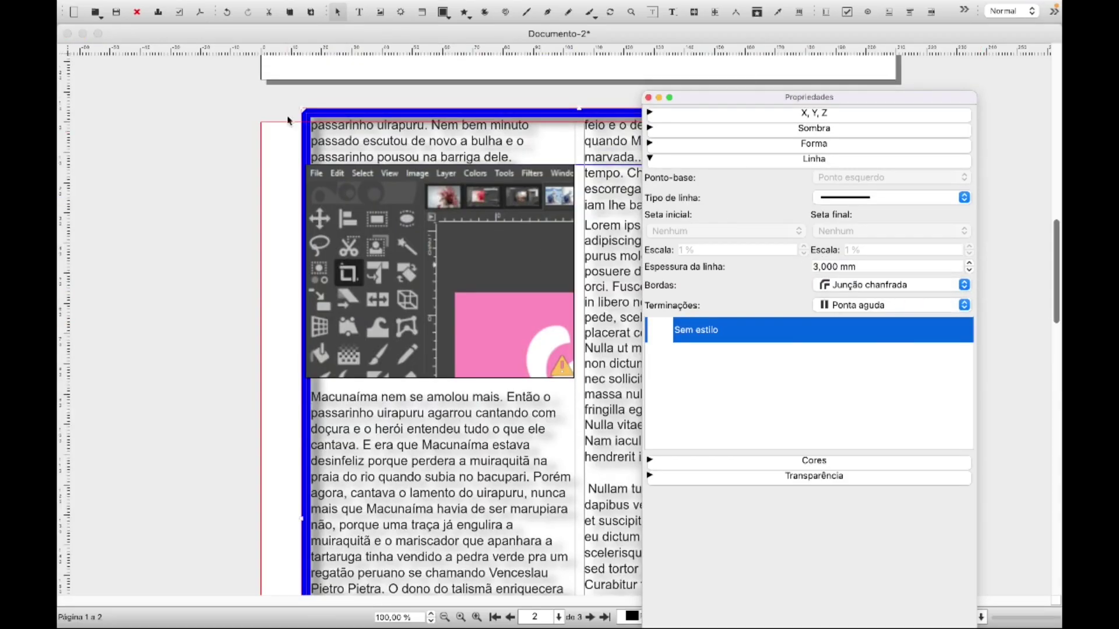
click(964, 288)
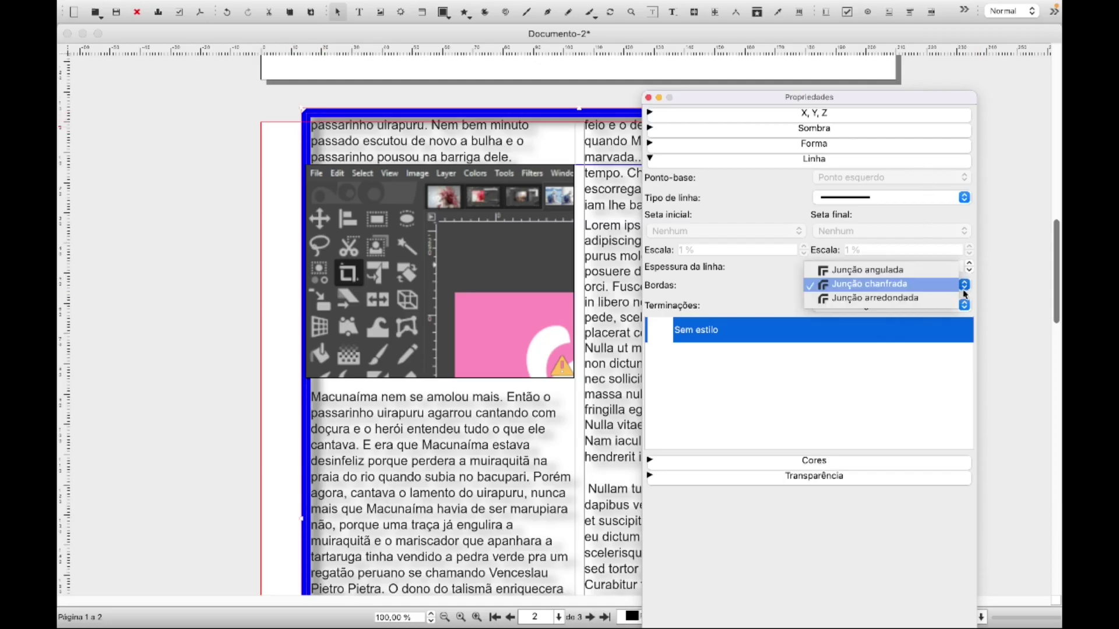
click(955, 294)
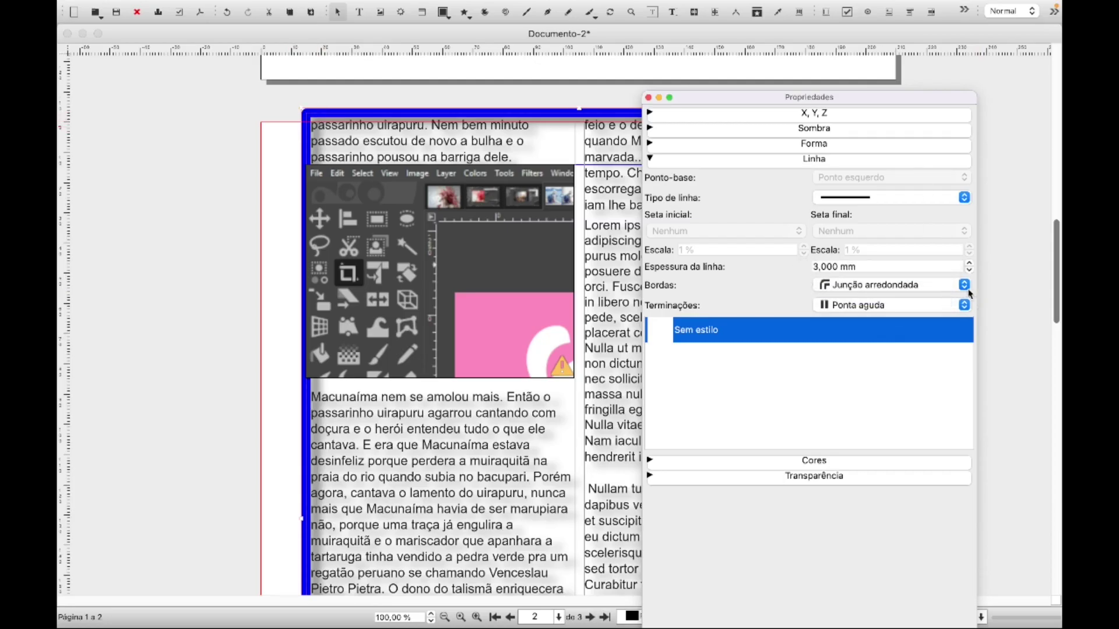
click(967, 289)
click(866, 281)
- Try the Ponta quadrada and Ponta arredondada line endings on the text frame's border, and set them back to Ponta aguda
click(964, 306)
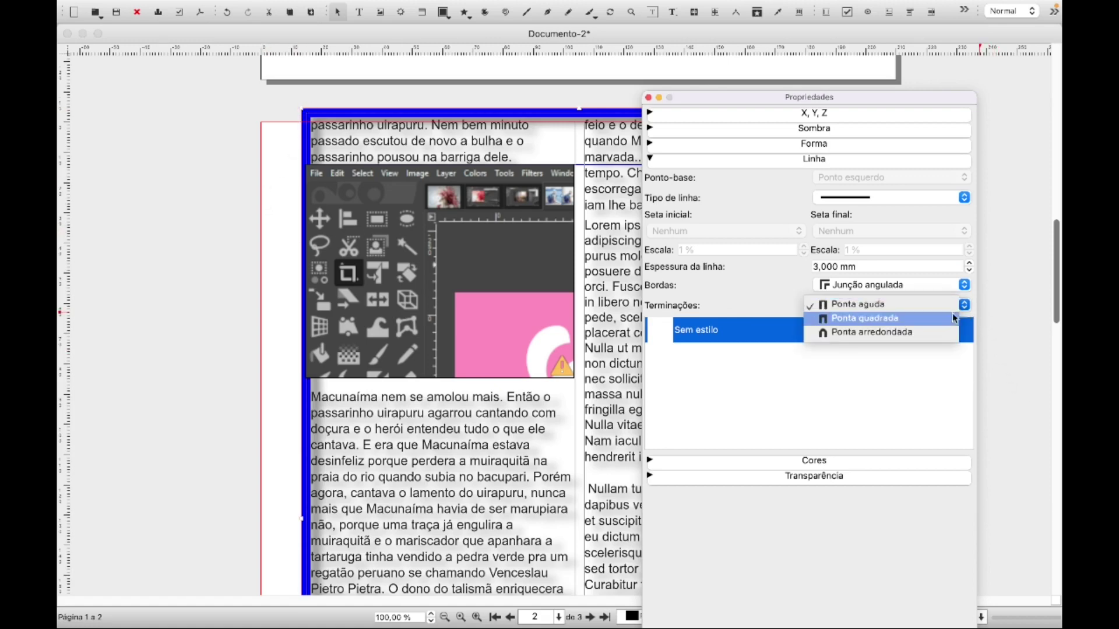
click(900, 321)
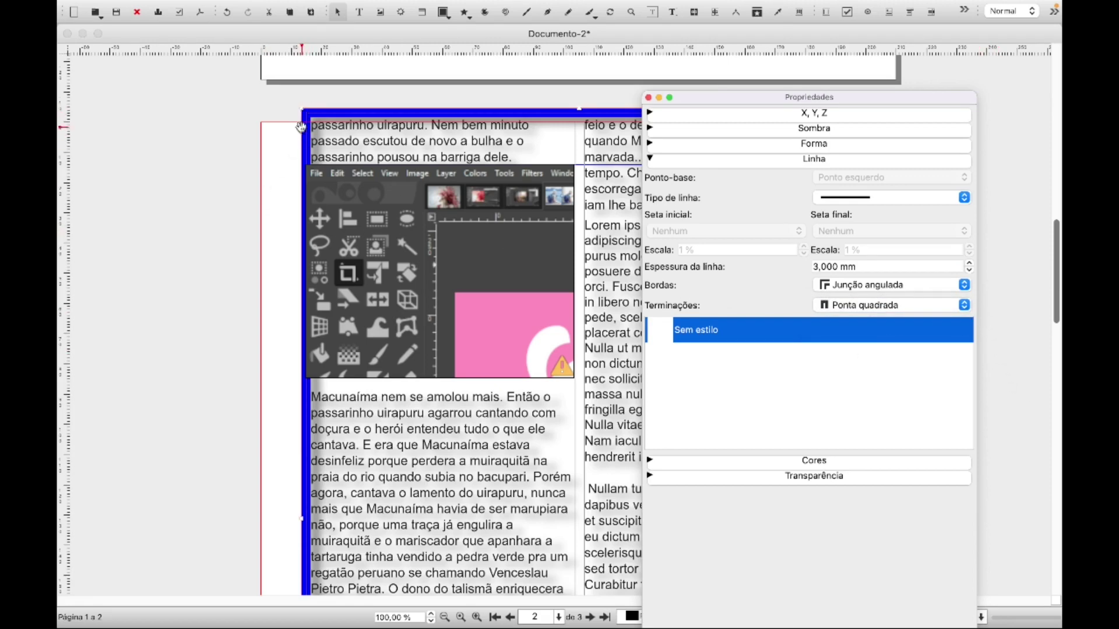
click(963, 309)
click(931, 321)
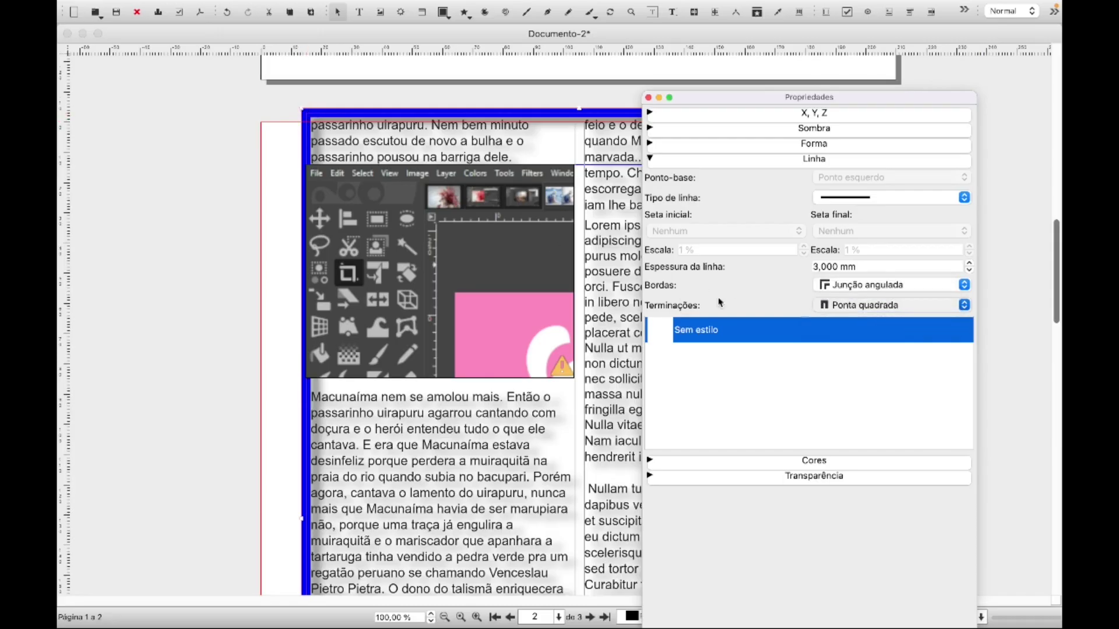
click(232, 282)
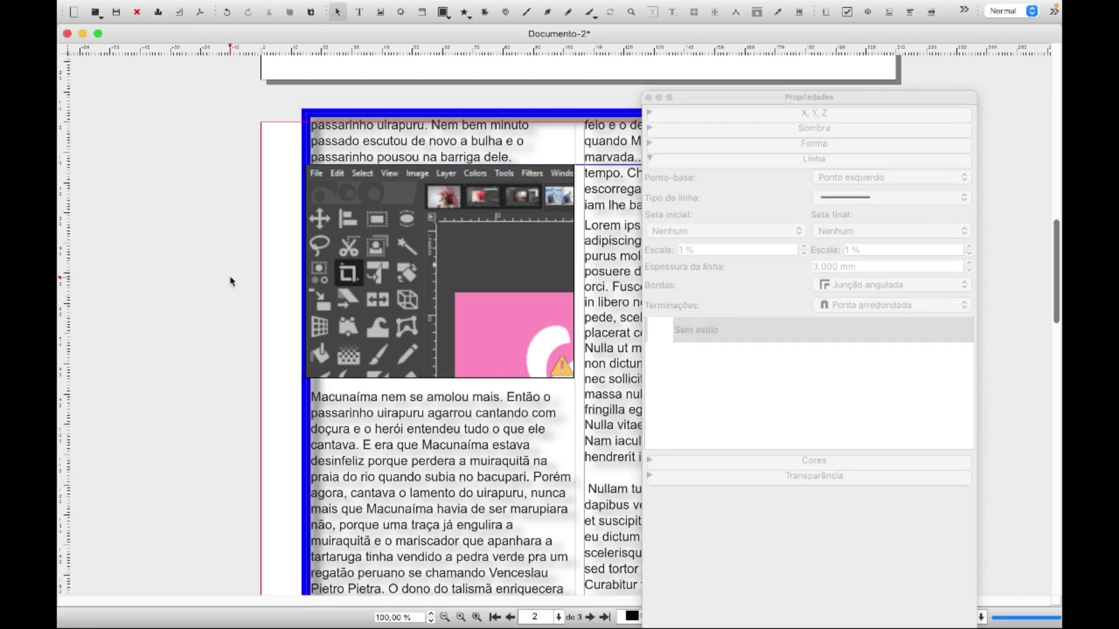
click(303, 112)
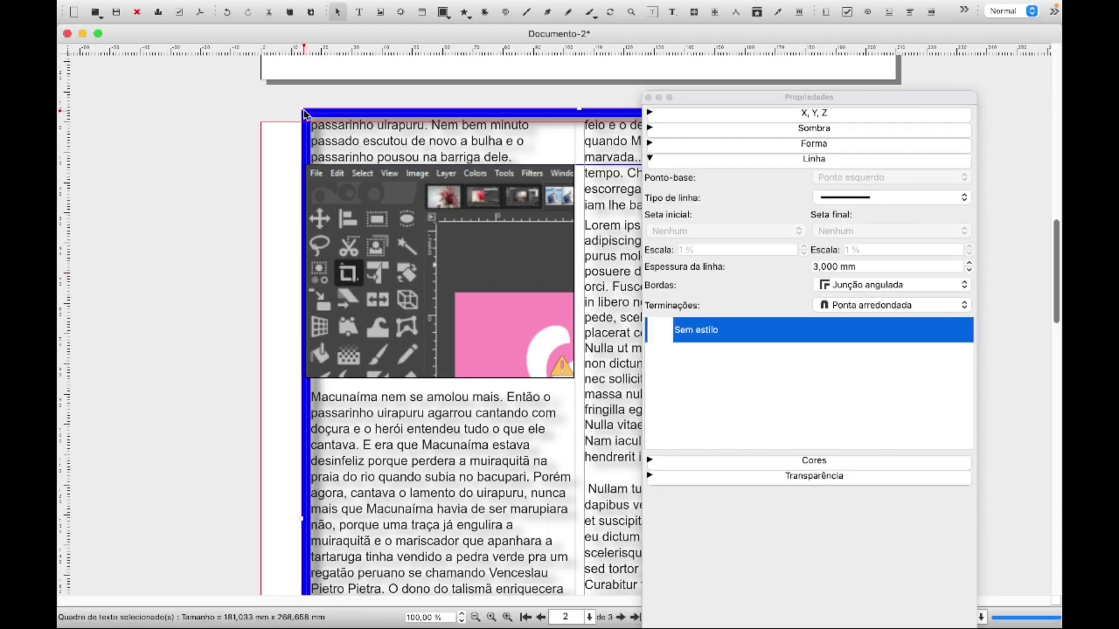
click(970, 313)
click(904, 280)
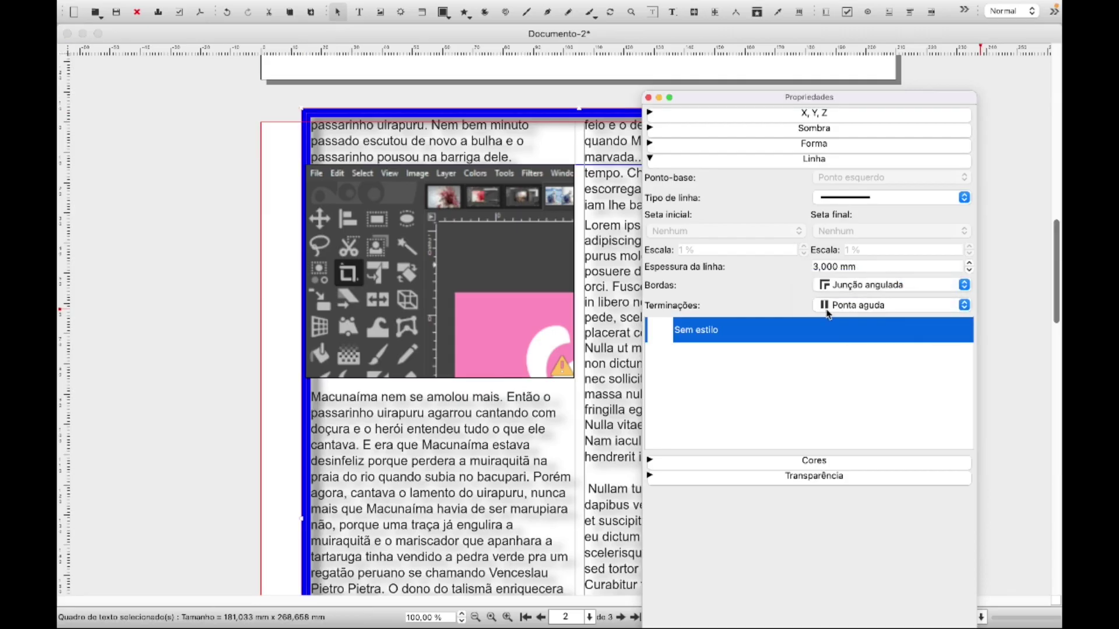
click(688, 164)
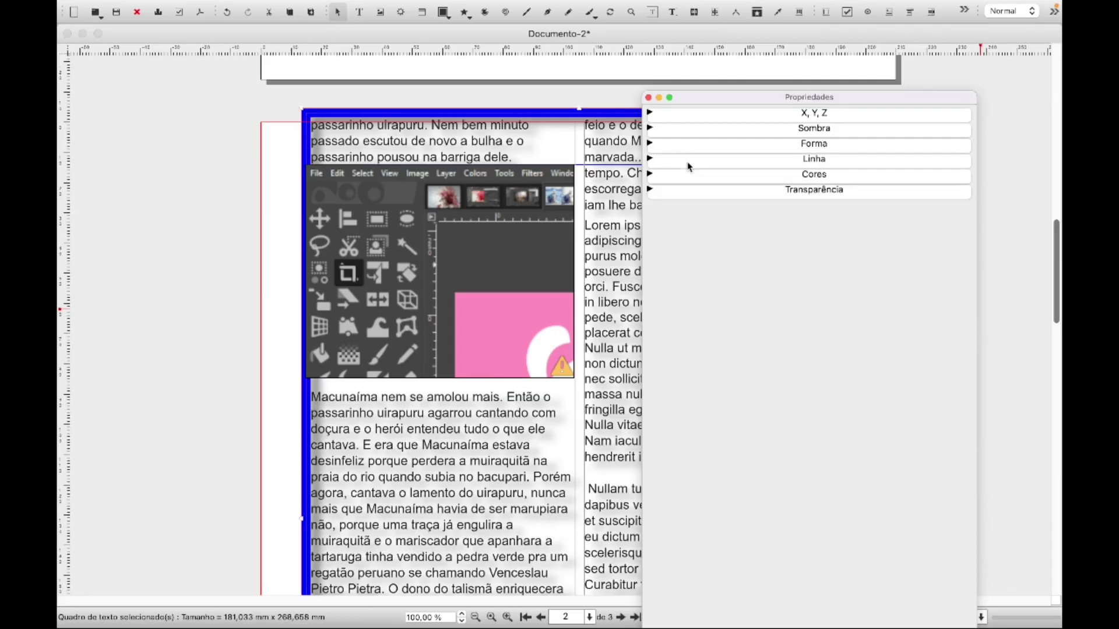
- Try 50% stroke opacity in the text frame's transparency settings, and set it back to 100%
click(684, 197)
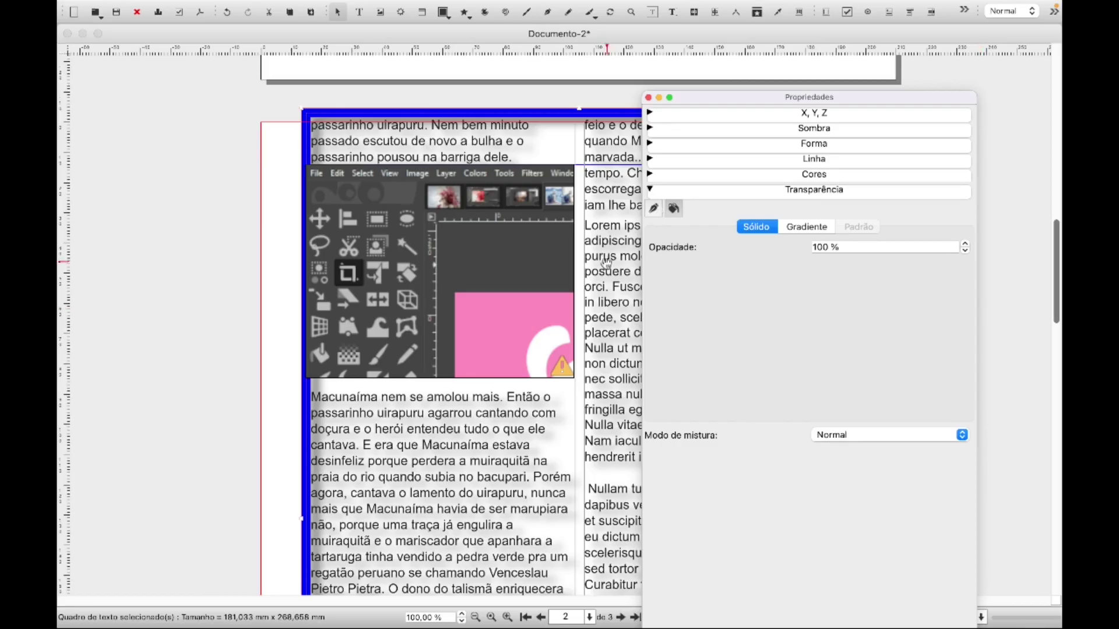
click(654, 209)
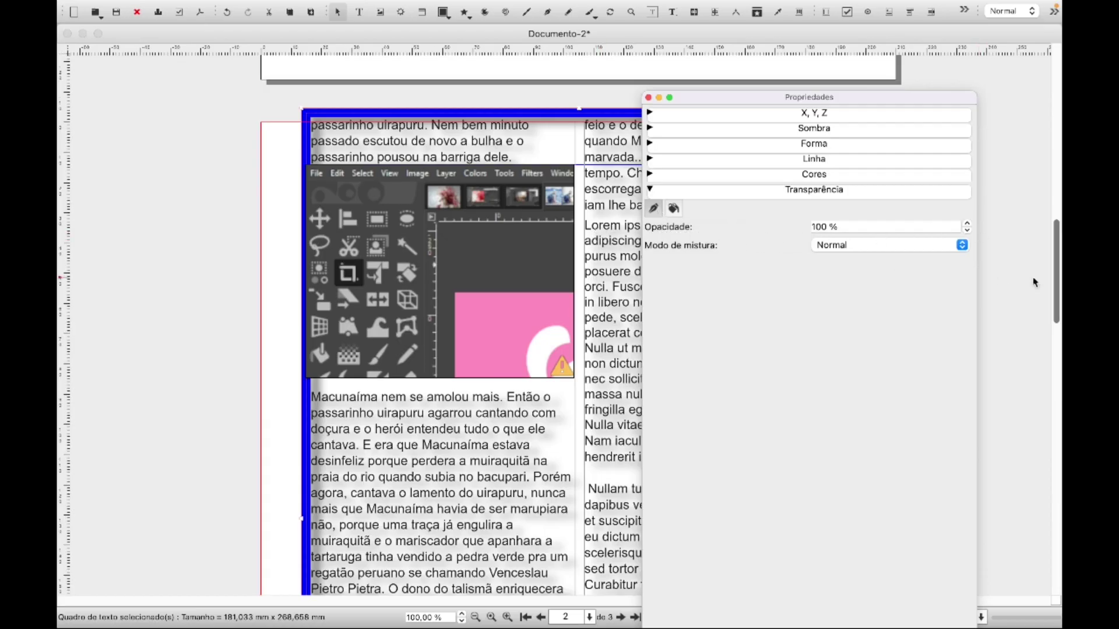
double_click(815, 227)
double_click(827, 227)
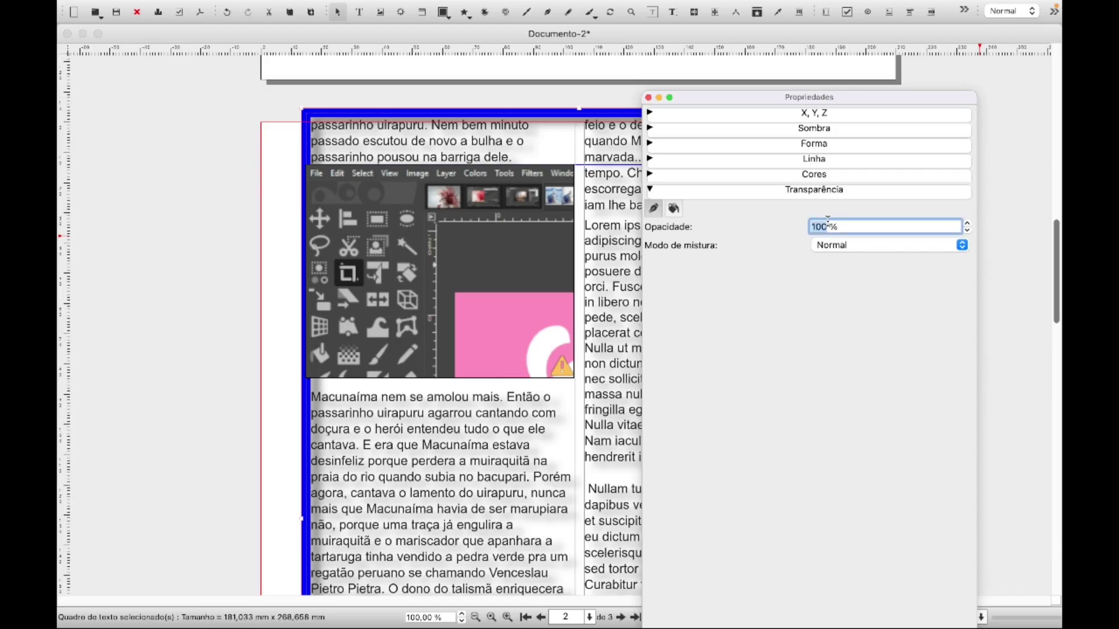
text(5)
key(Return)
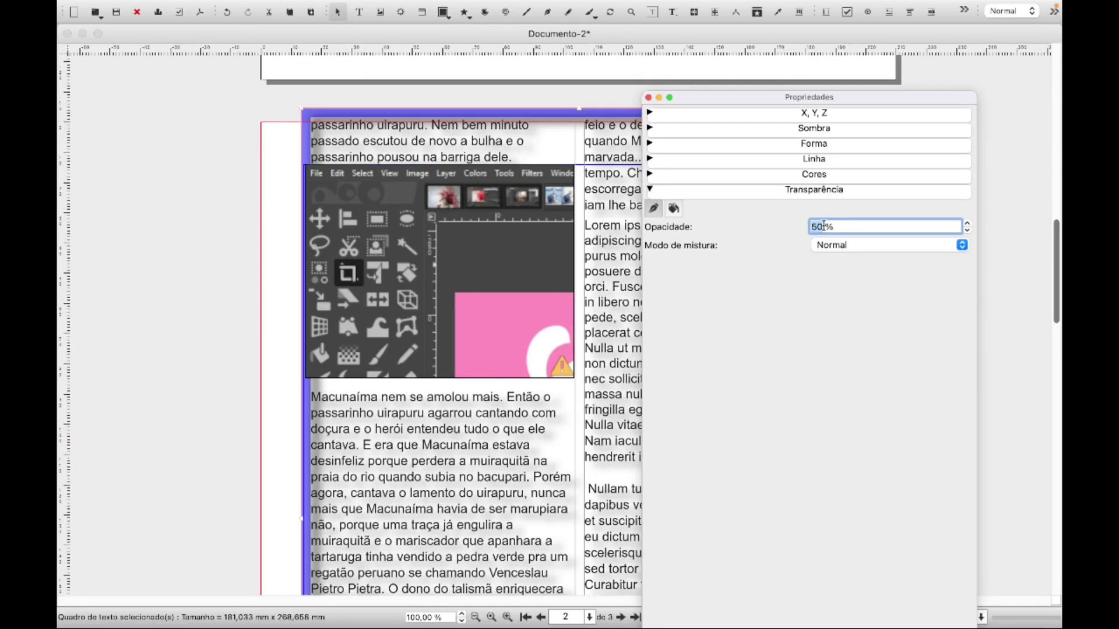
text(100)
key(Return)
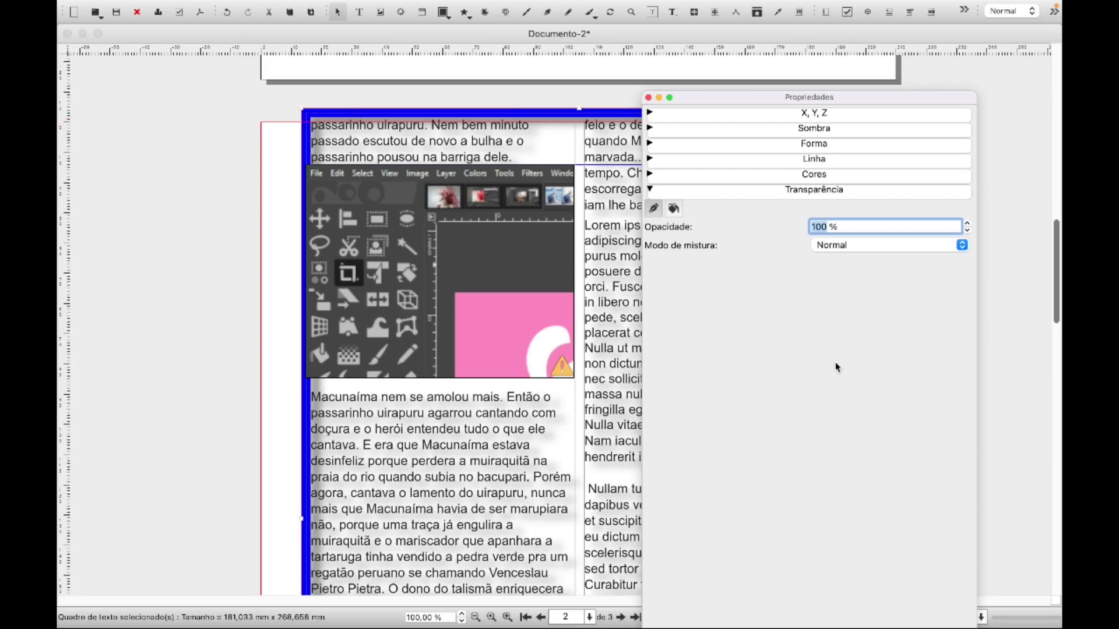
- Try the Luminosidade blend mode on the text frame's stroke, and set it back to Normal
click(962, 245)
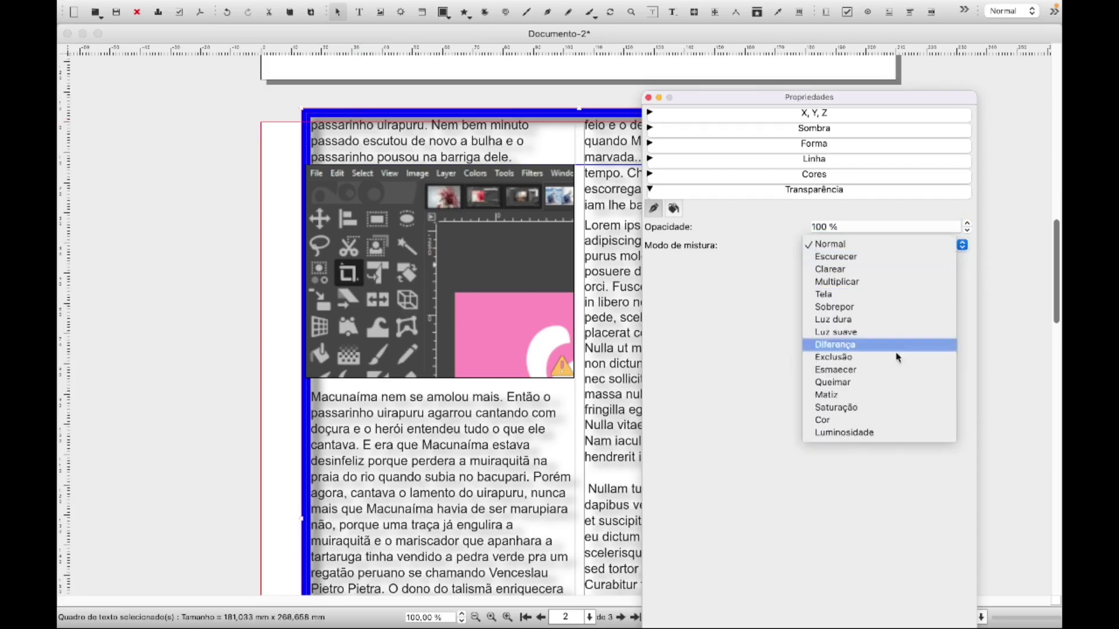
click(877, 431)
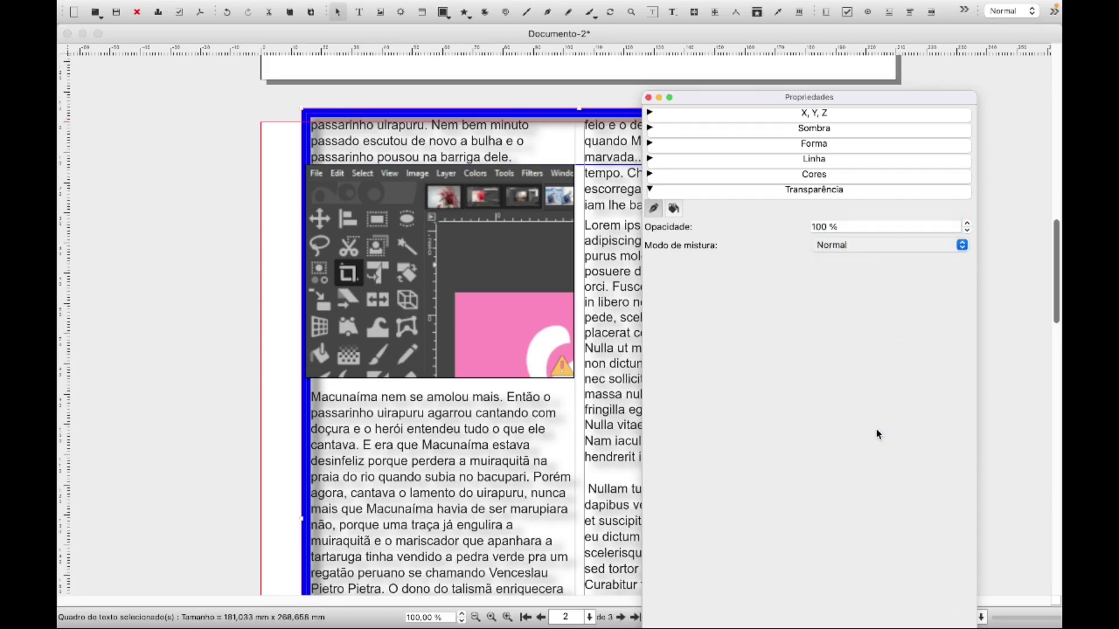
click(959, 244)
click(860, 57)
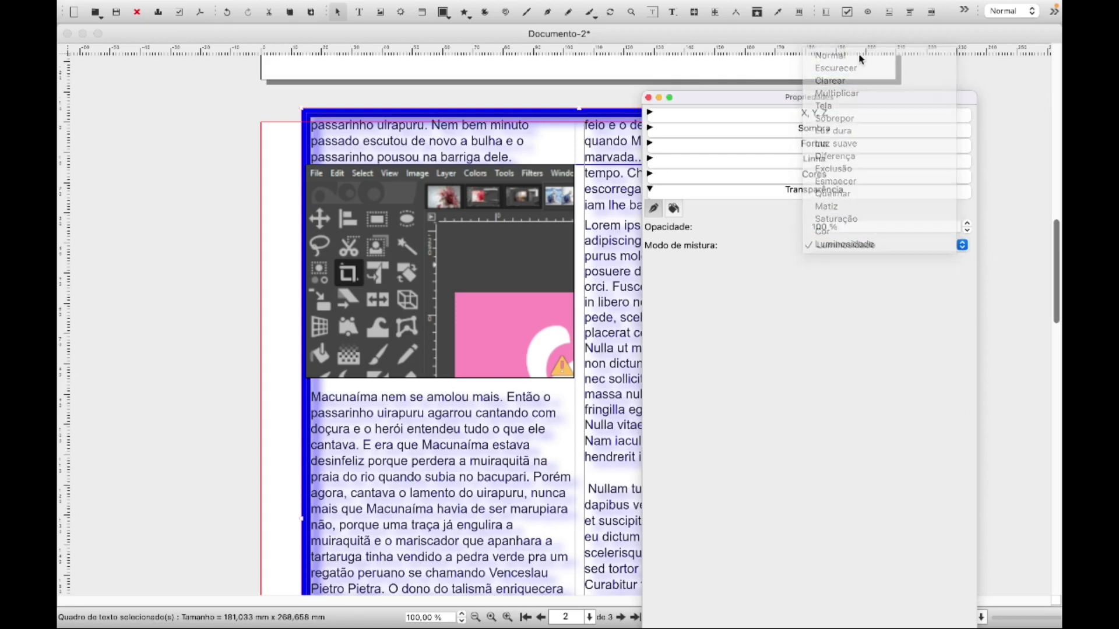
- Examine the text frame's fill transparency options, comparing Sólido with Gradiente and checking the available gradient types
click(674, 209)
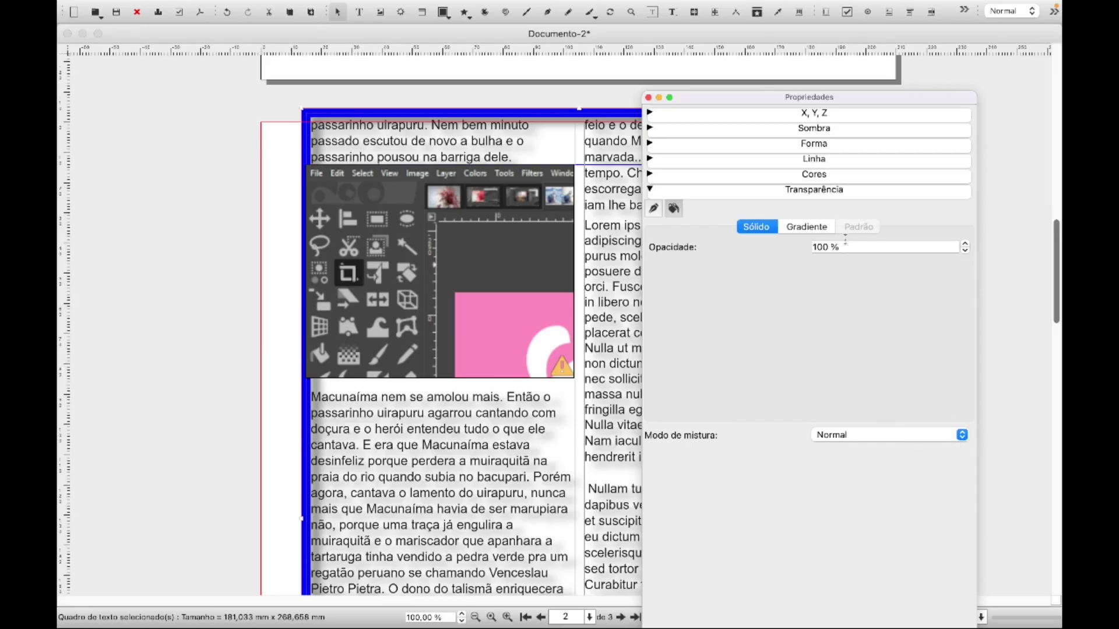
click(814, 228)
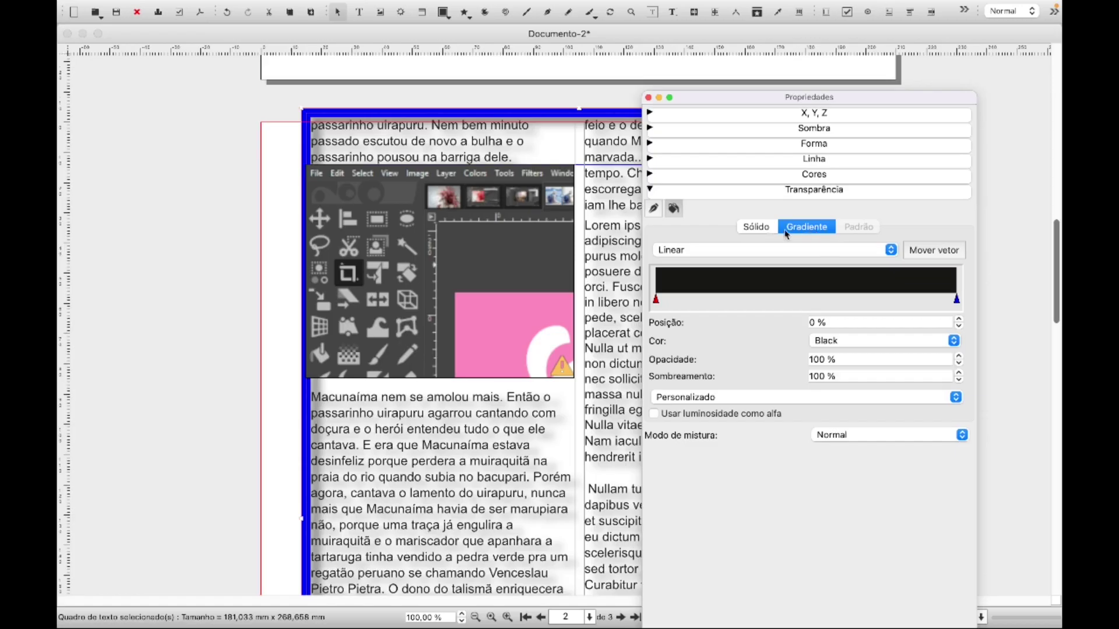
click(757, 228)
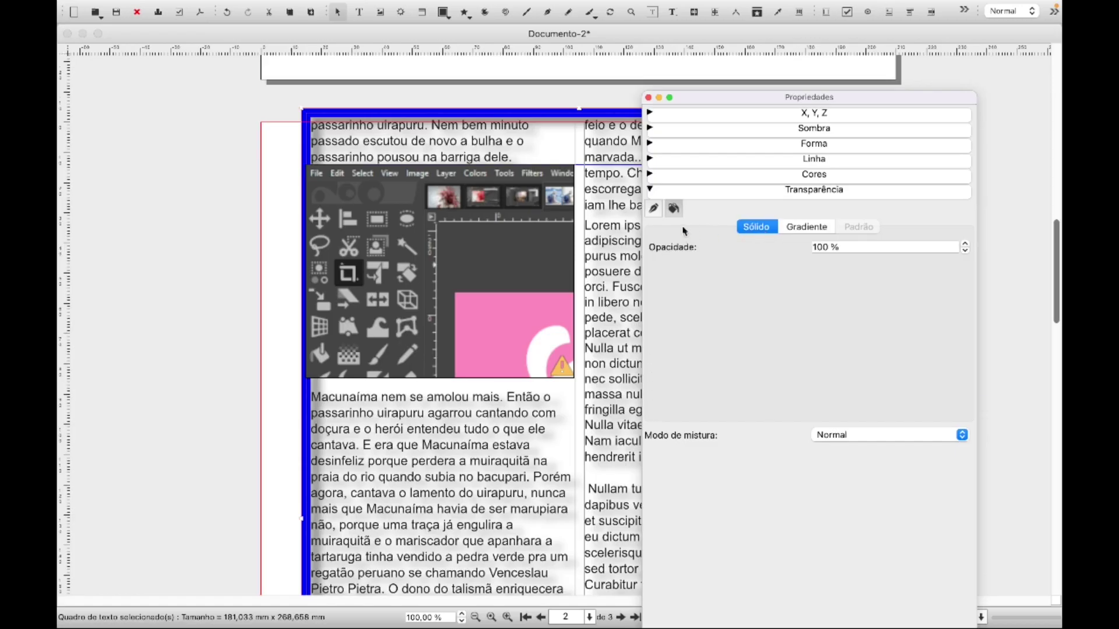
click(797, 230)
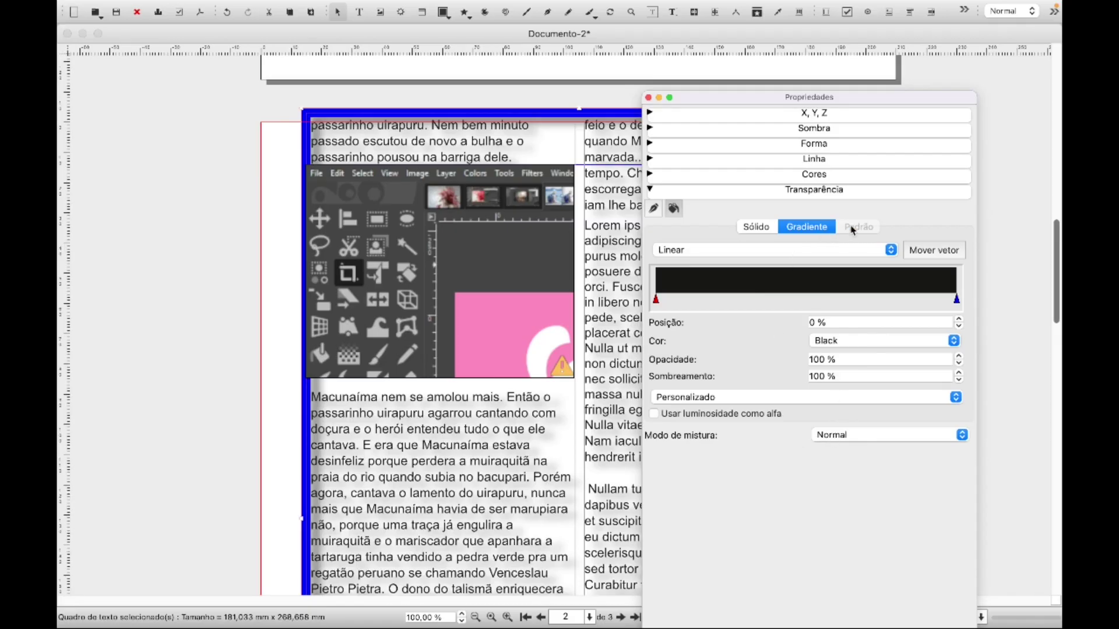
click(889, 253)
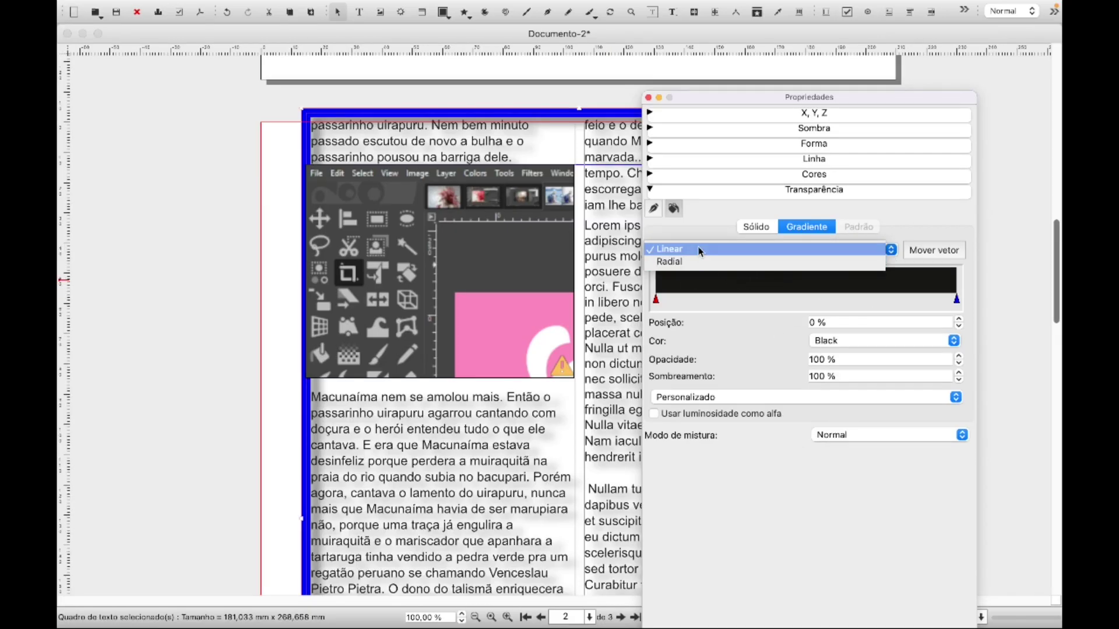
click(772, 534)
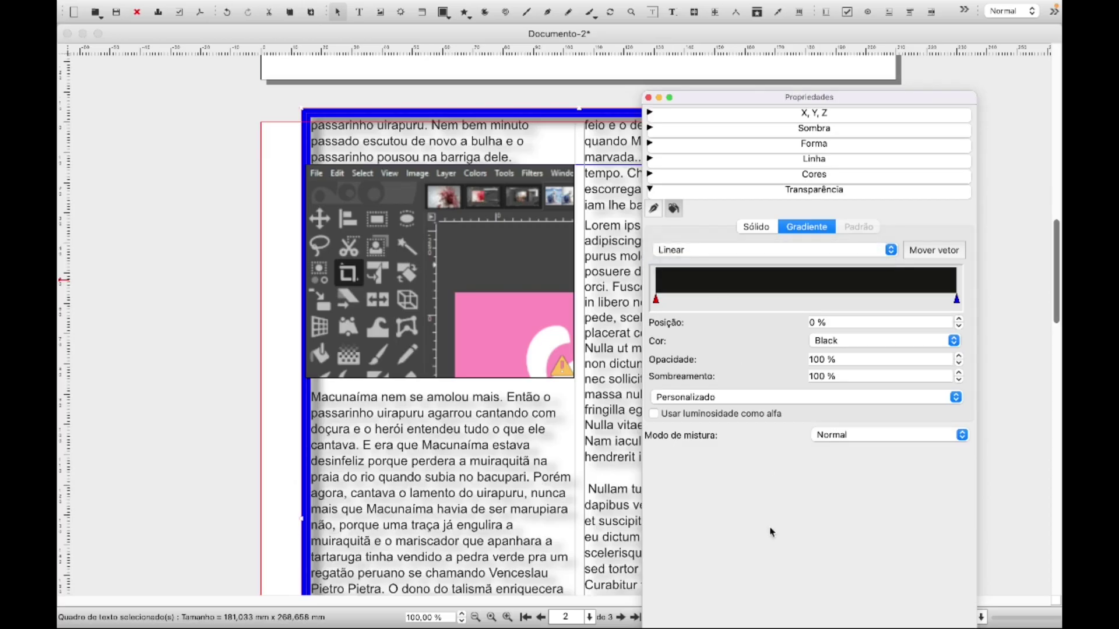
- Return to the stroke's transparency settings, and close the text frame's properties
click(654, 210)
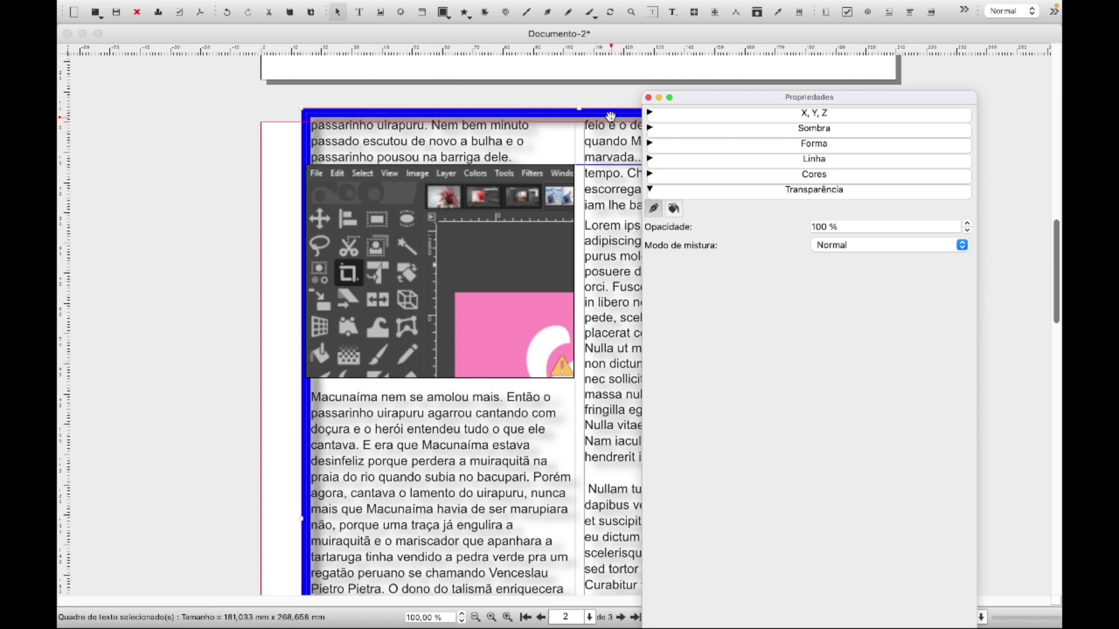
click(667, 197)
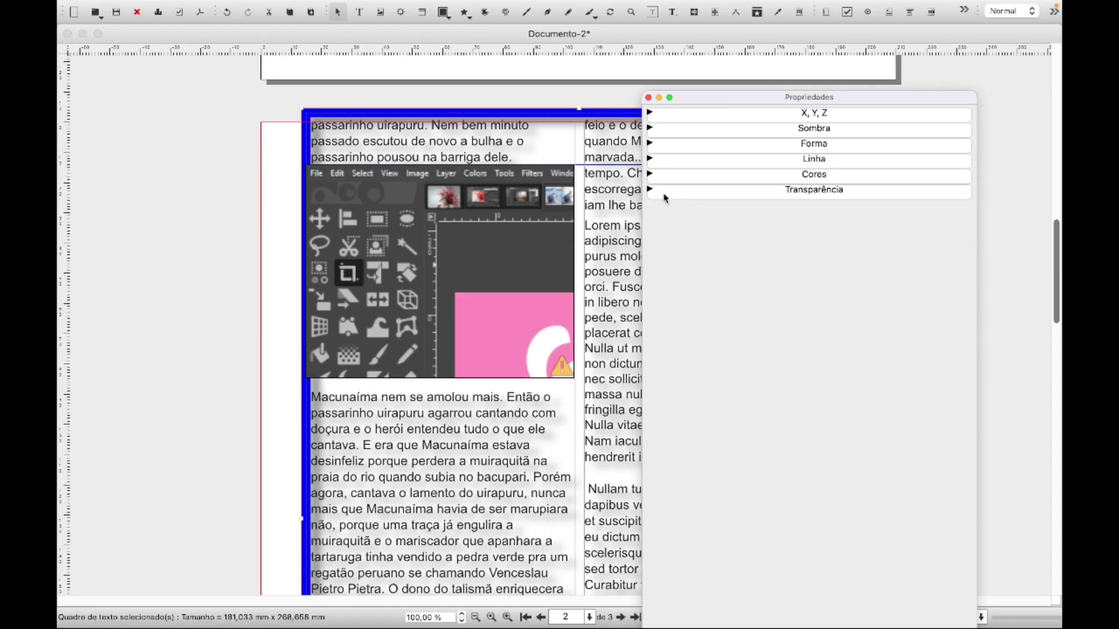
click(649, 99)
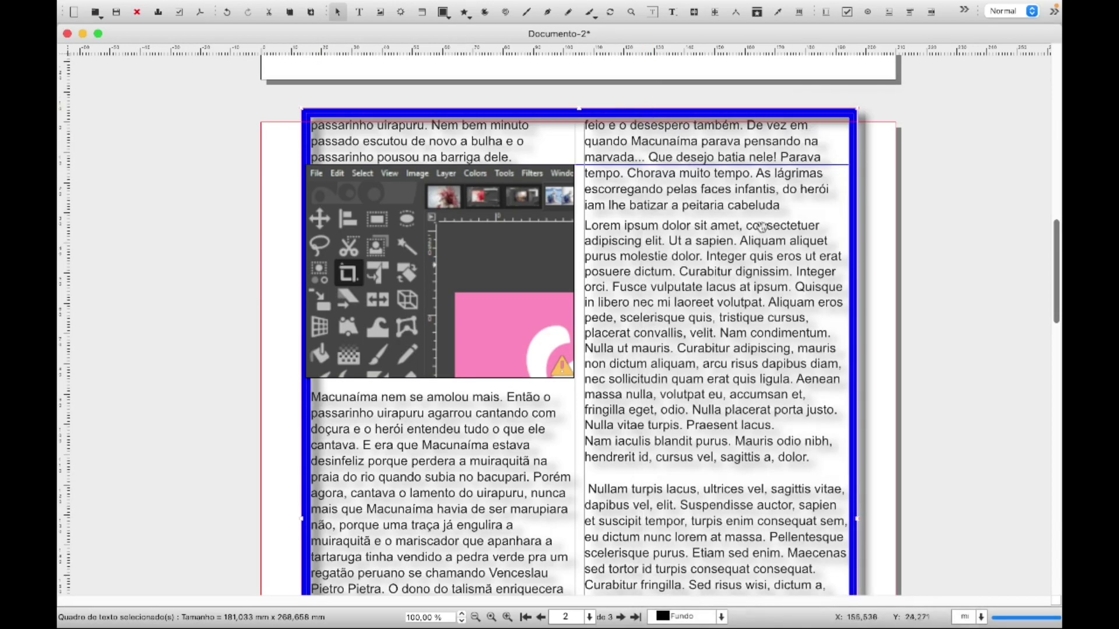
- Open the text frame's content properties, and move their window aside to uncover more of the text
right_click(840, 458)
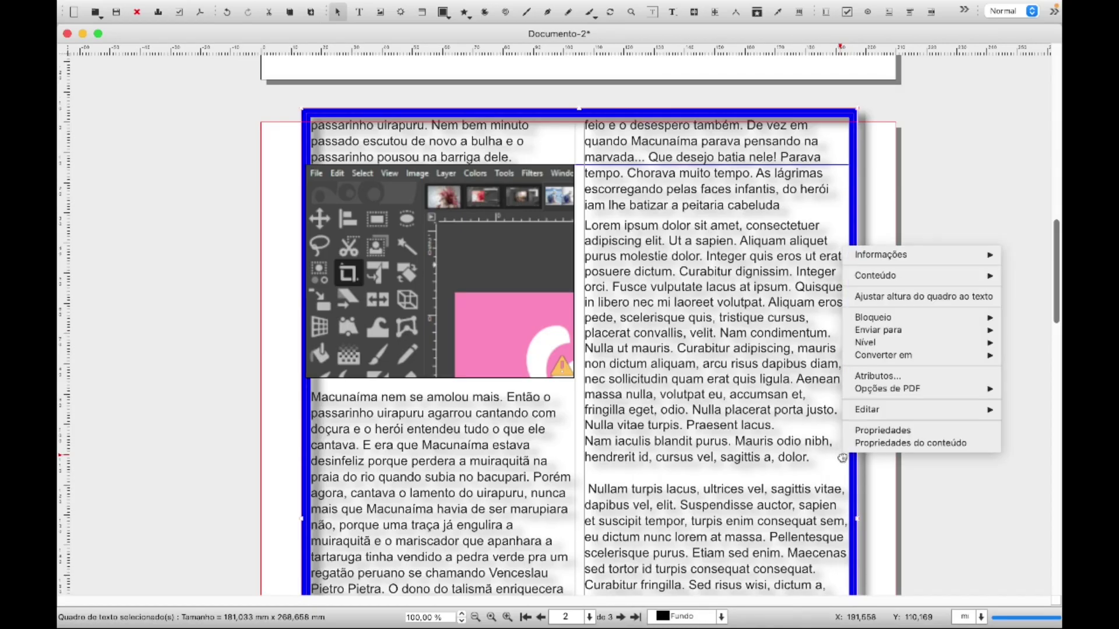
click(876, 444)
drag(855, 122, 947, 124)
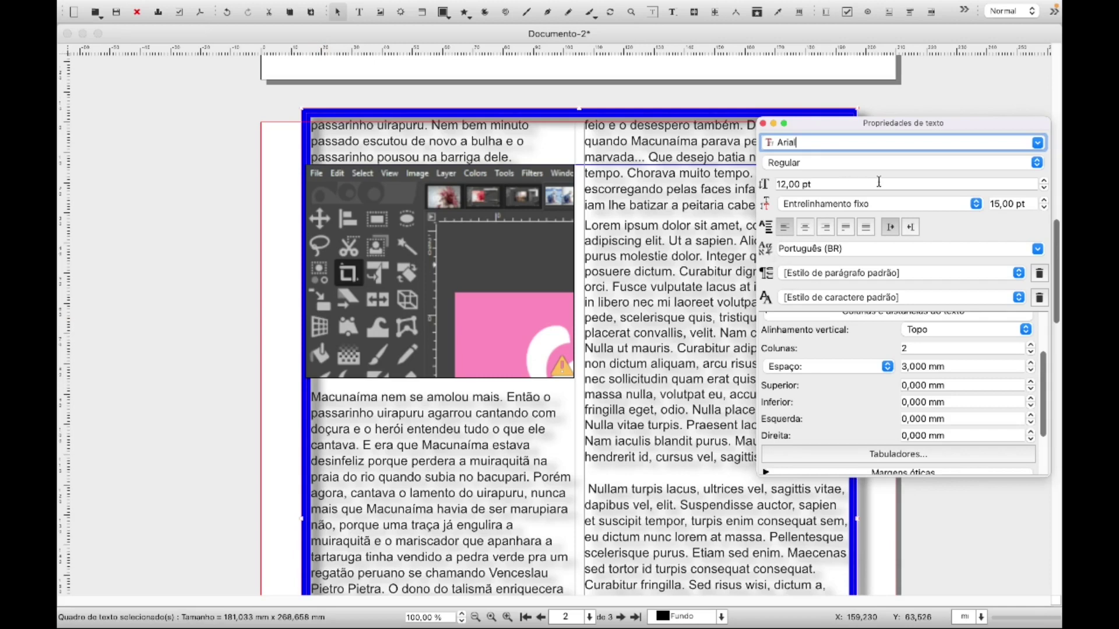
- Try the Arial Black font on the frame's text, and set it back to Arial
click(1037, 143)
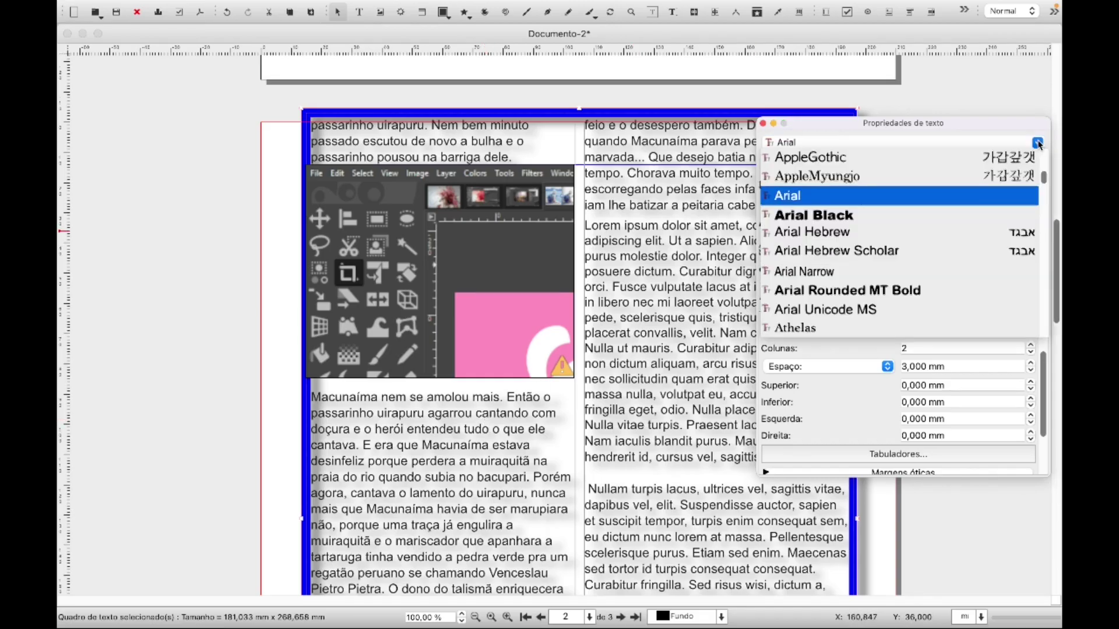
click(846, 216)
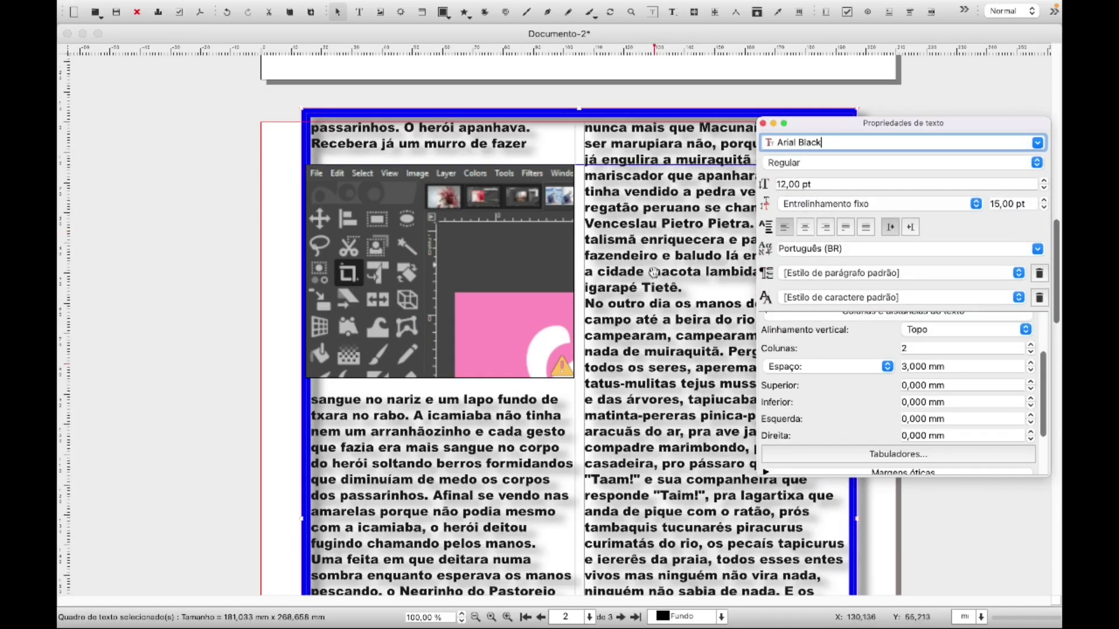
click(1037, 165)
click(1037, 169)
click(1040, 148)
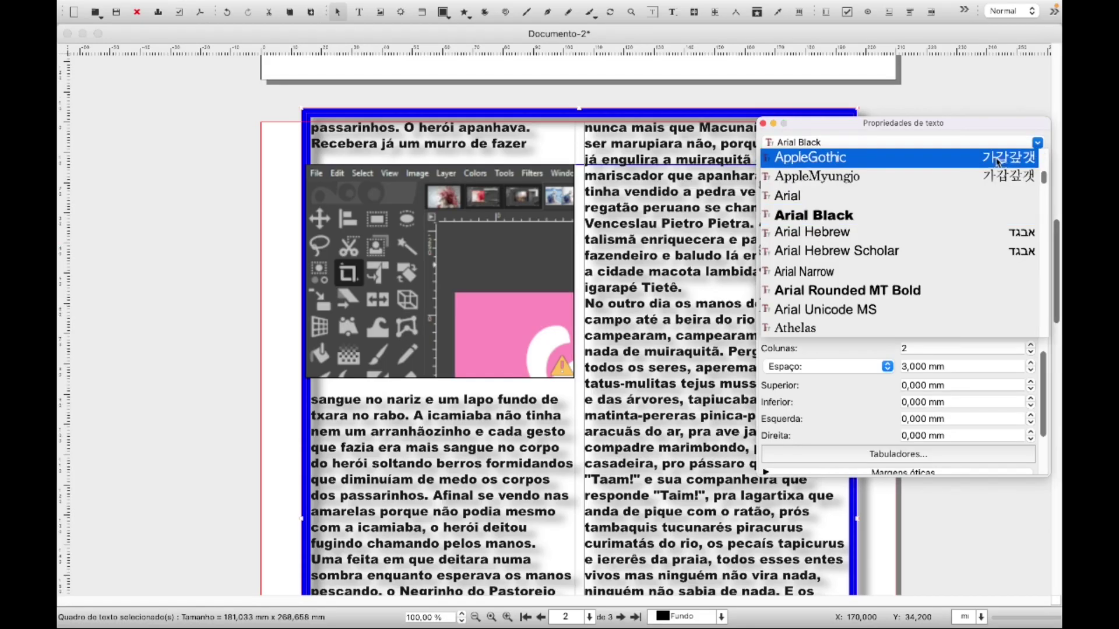
click(848, 199)
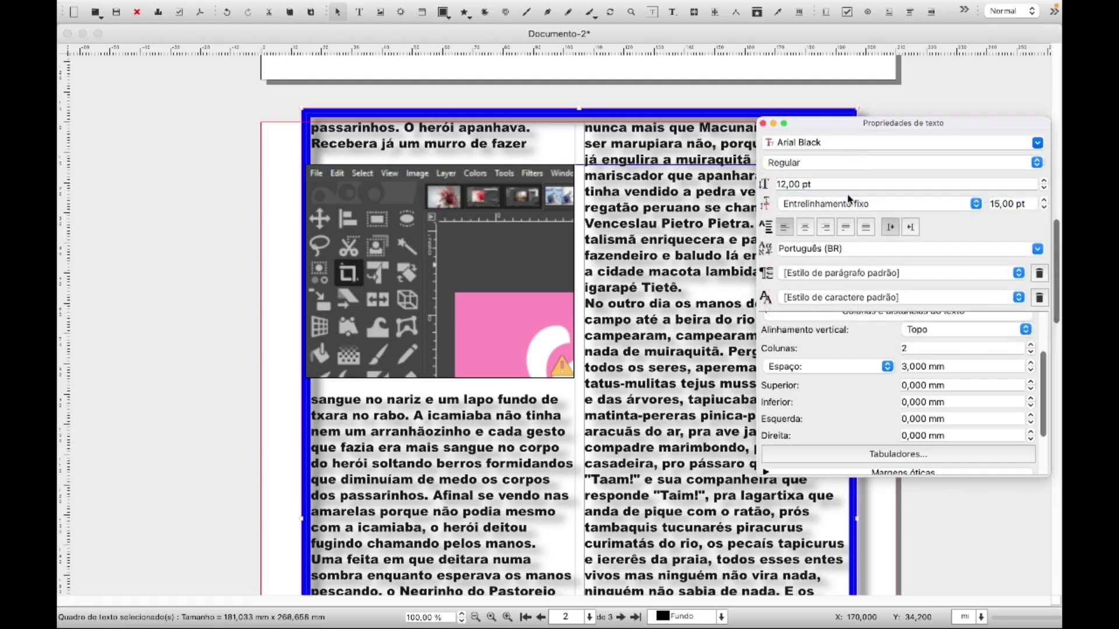
- Try the Bold Italic style on the frame's text, and set the style to Bold
click(1040, 168)
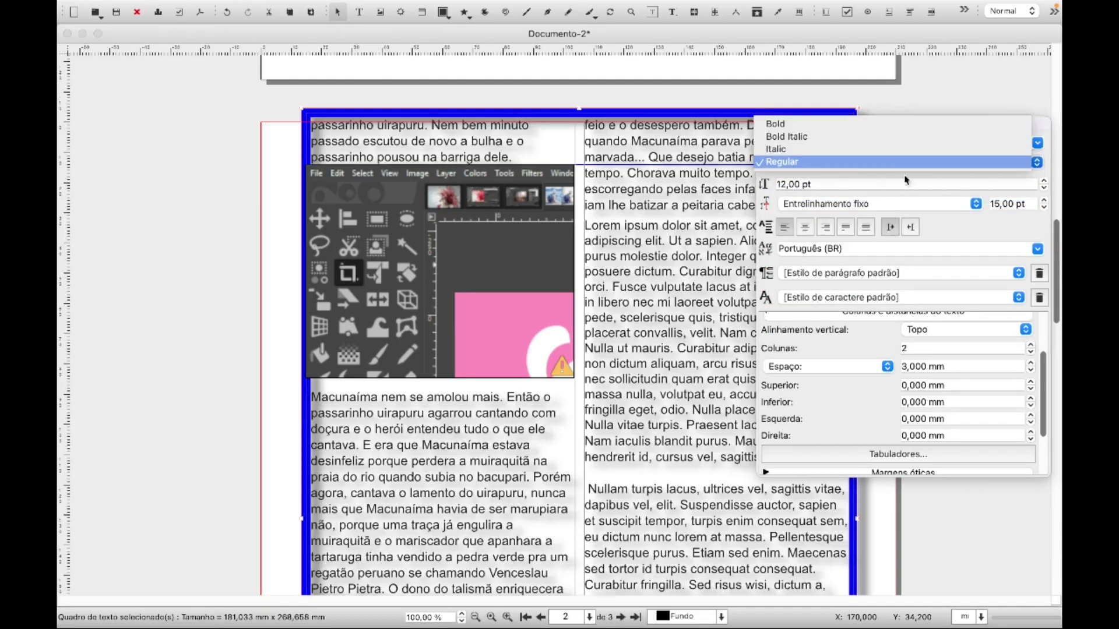
click(823, 142)
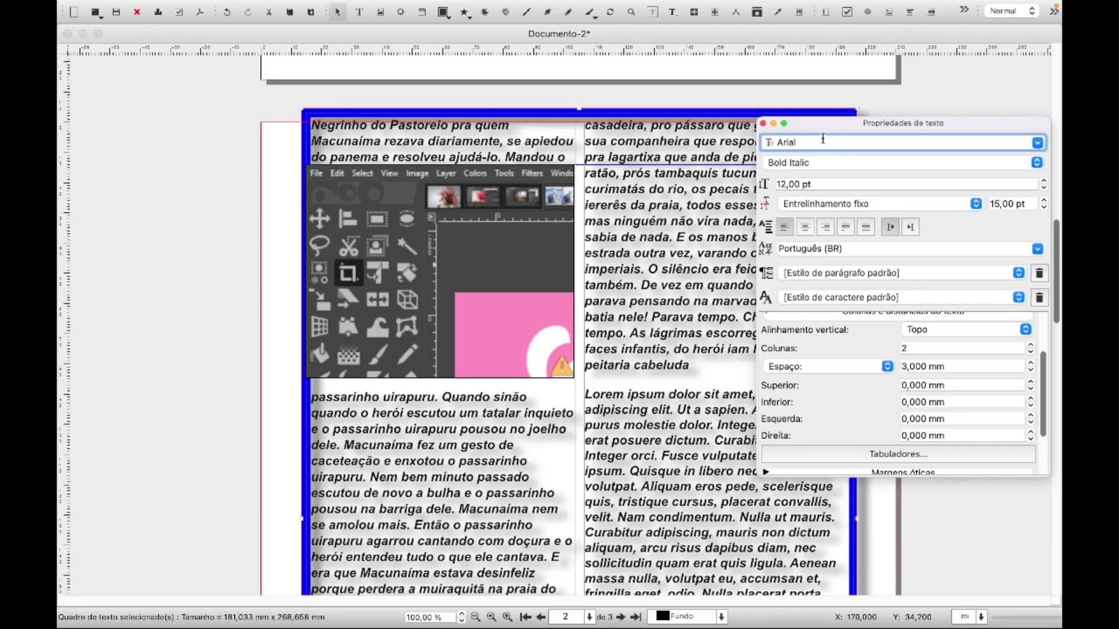
click(1035, 166)
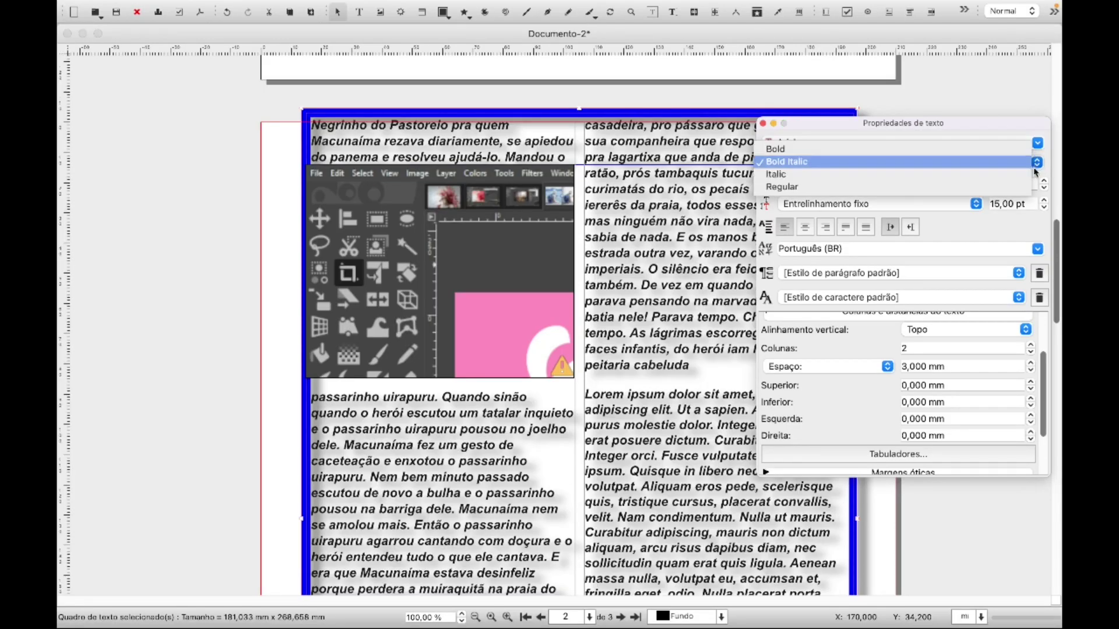
click(794, 148)
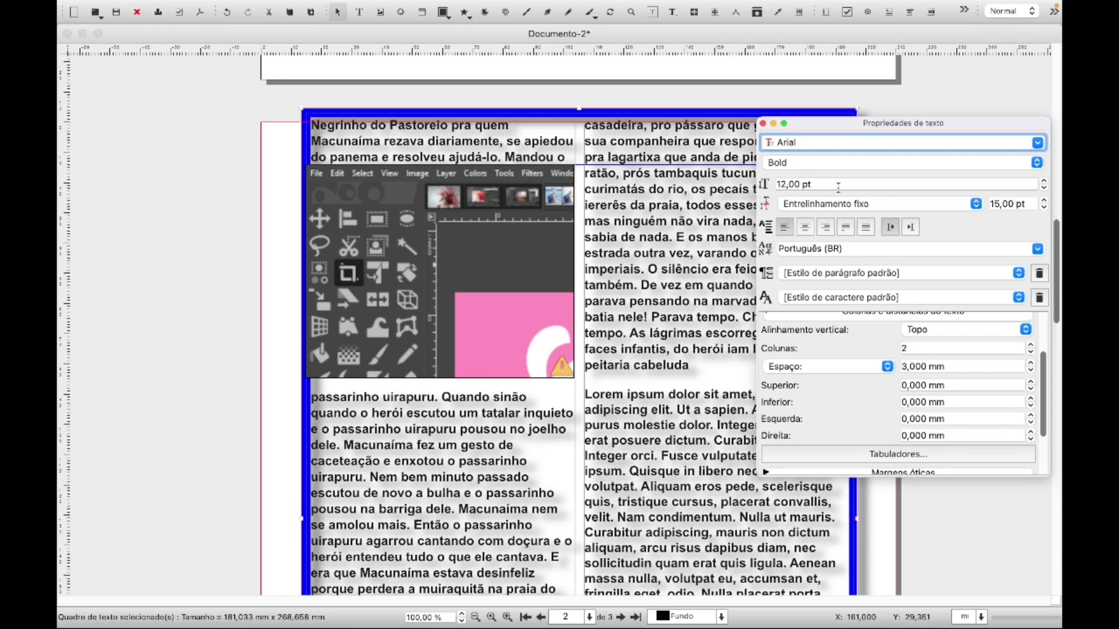
- Try increasing the text's font size step by step to 17 pt, and set it back to 12 pt
click(1042, 181)
click(1043, 182)
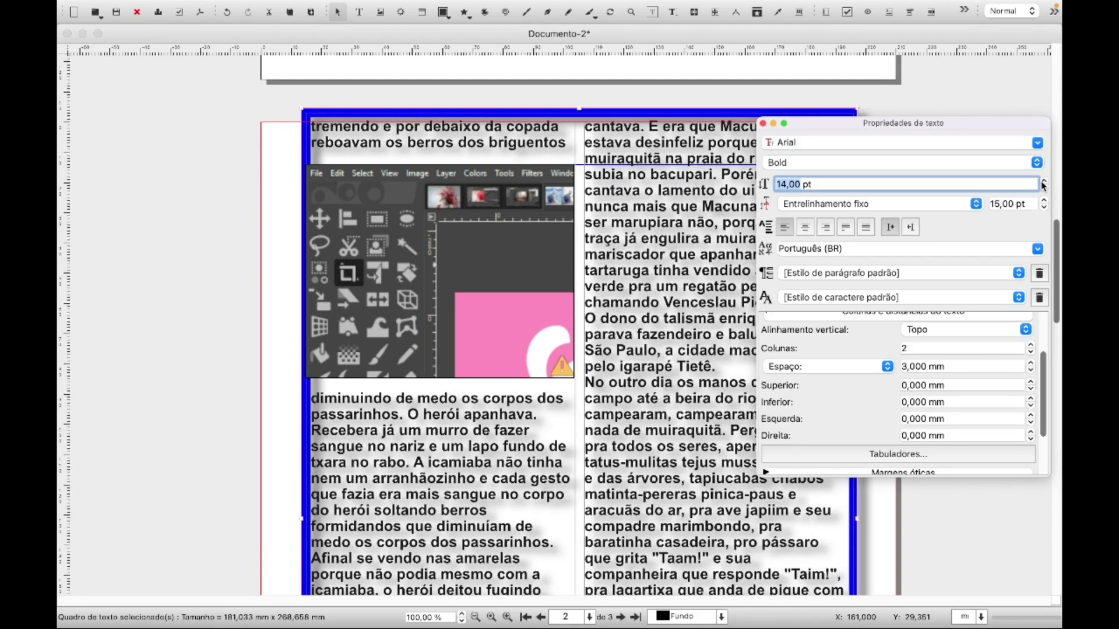
click(1043, 181)
click(1043, 181)
click(1043, 181)
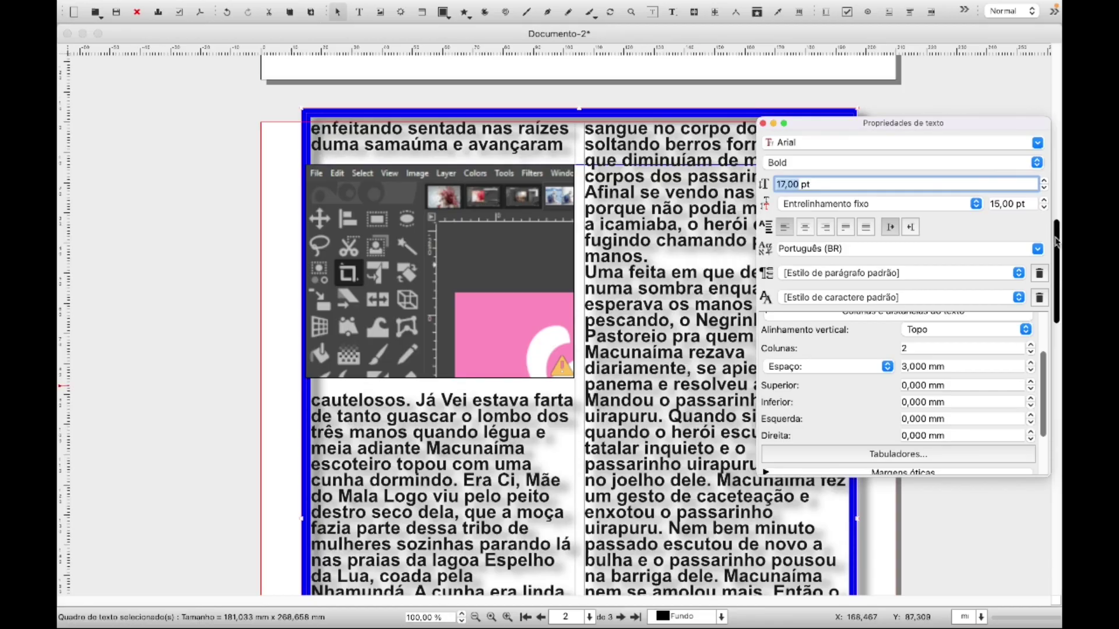
click(1043, 189)
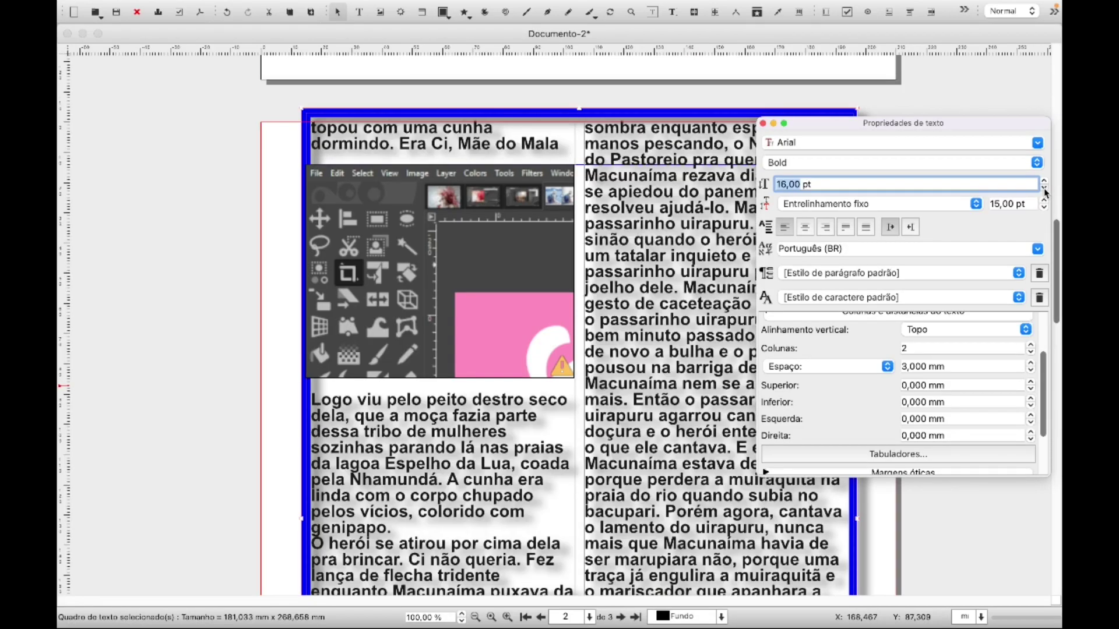
click(1044, 189)
click(1043, 189)
click(1043, 188)
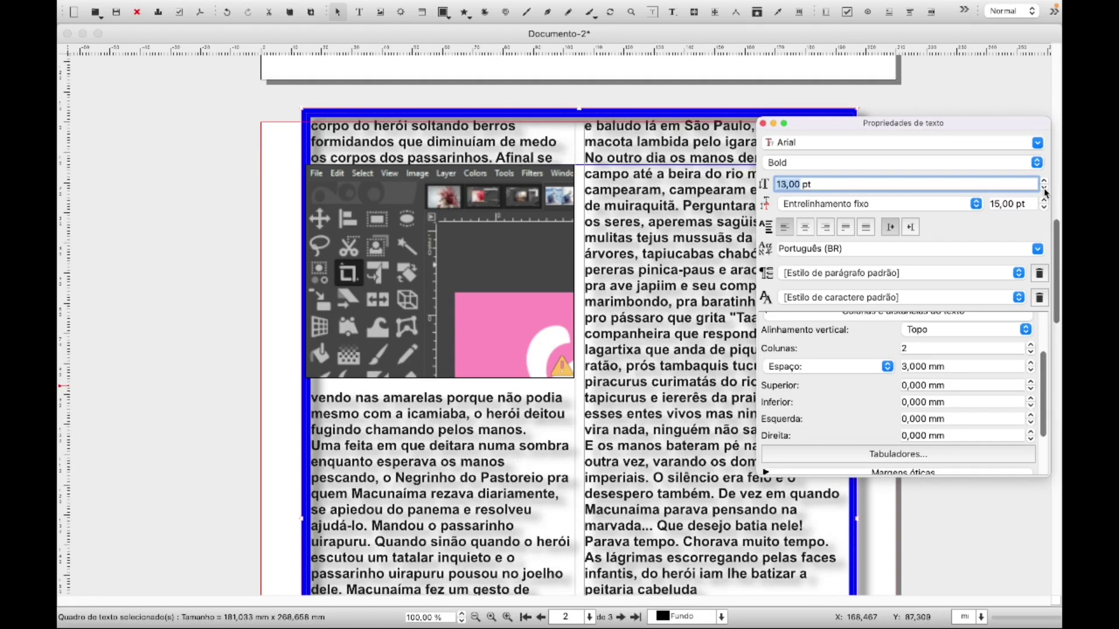
click(1044, 190)
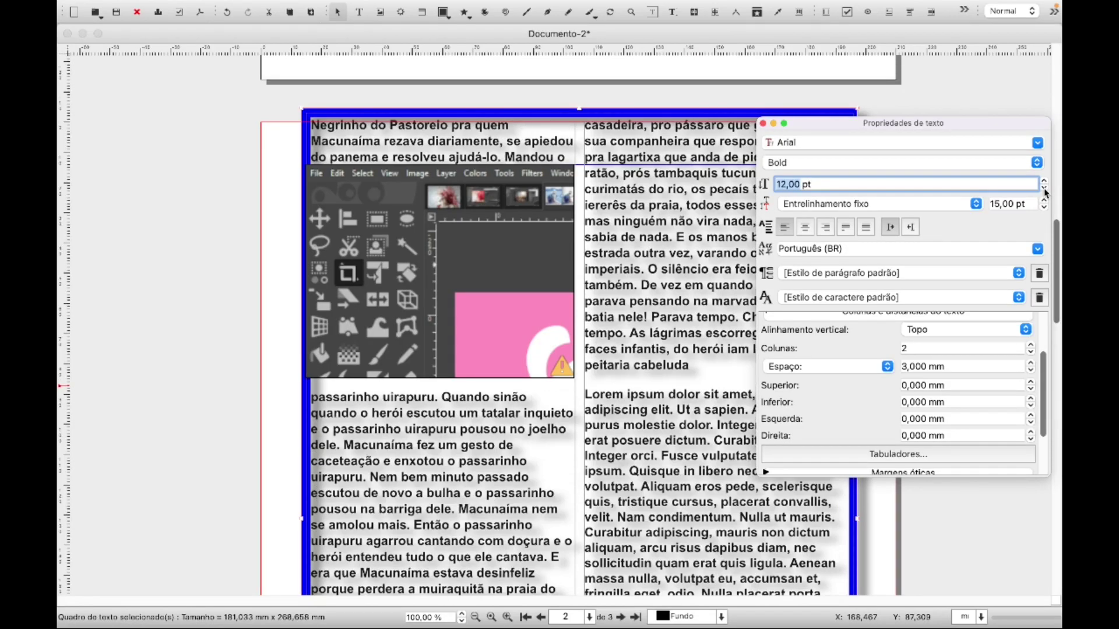
- Try Espaçamento entrelinhas automático for the text's line spacing, and set it back to Entrelinhamento fixo
click(976, 208)
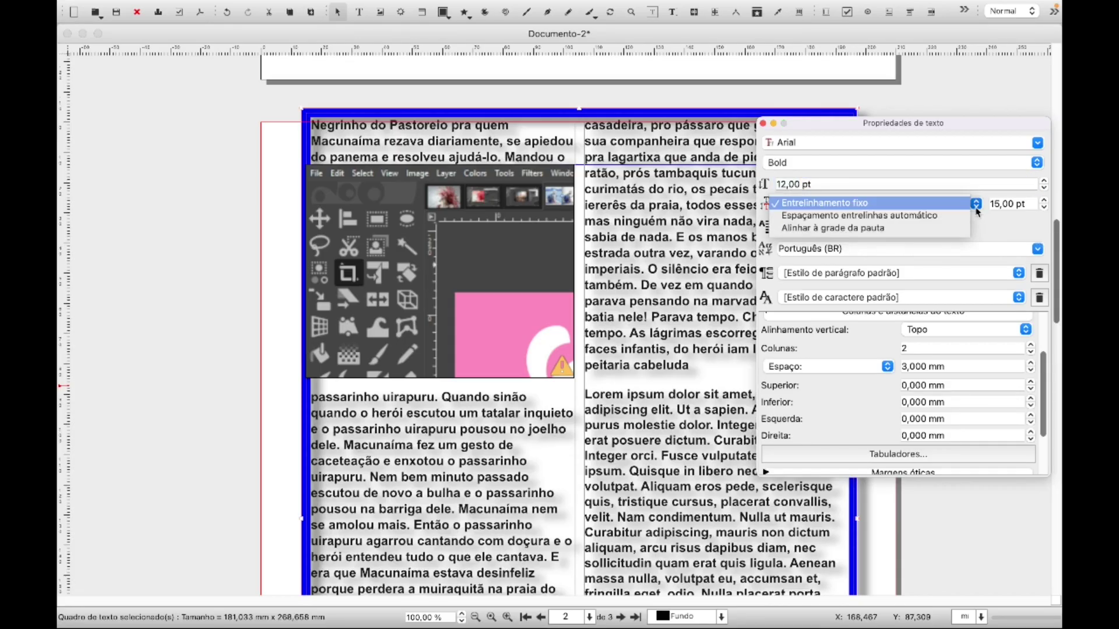
click(937, 215)
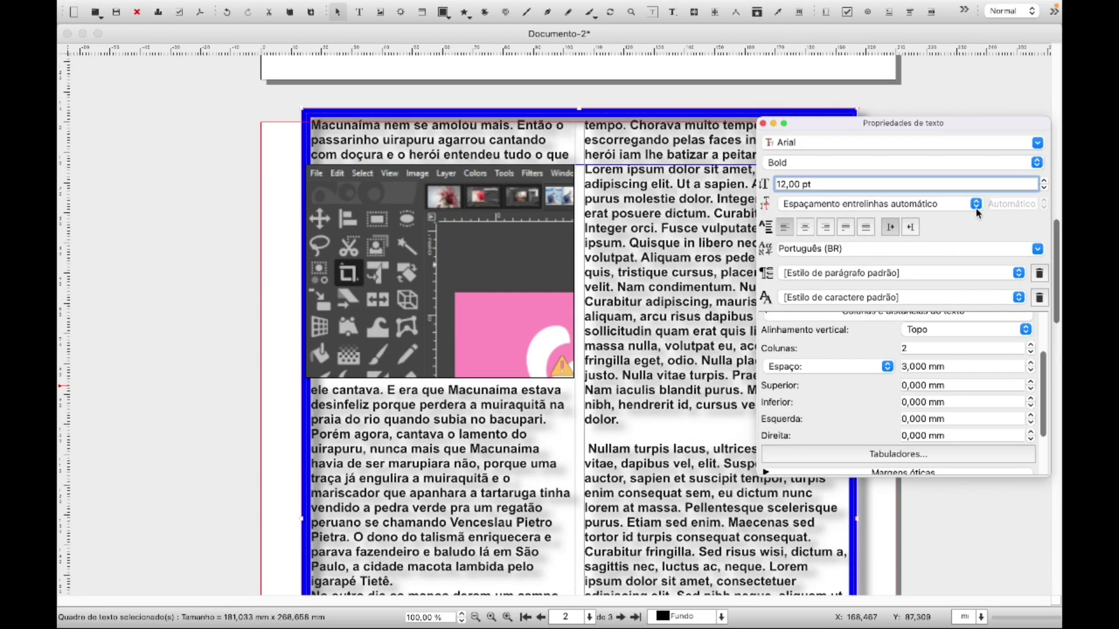
click(975, 208)
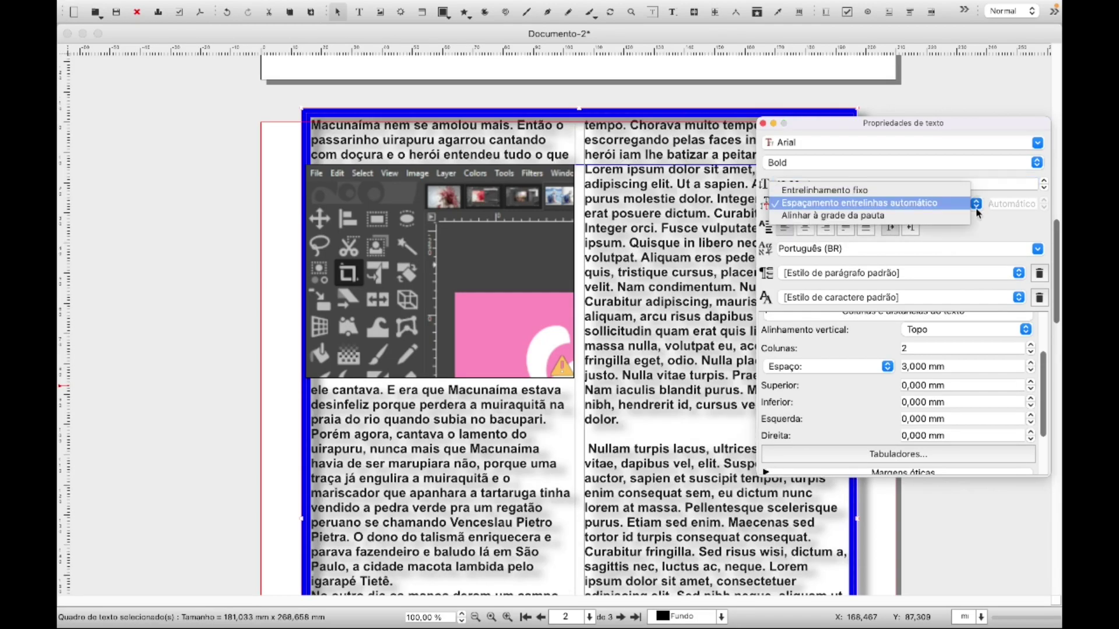
click(868, 192)
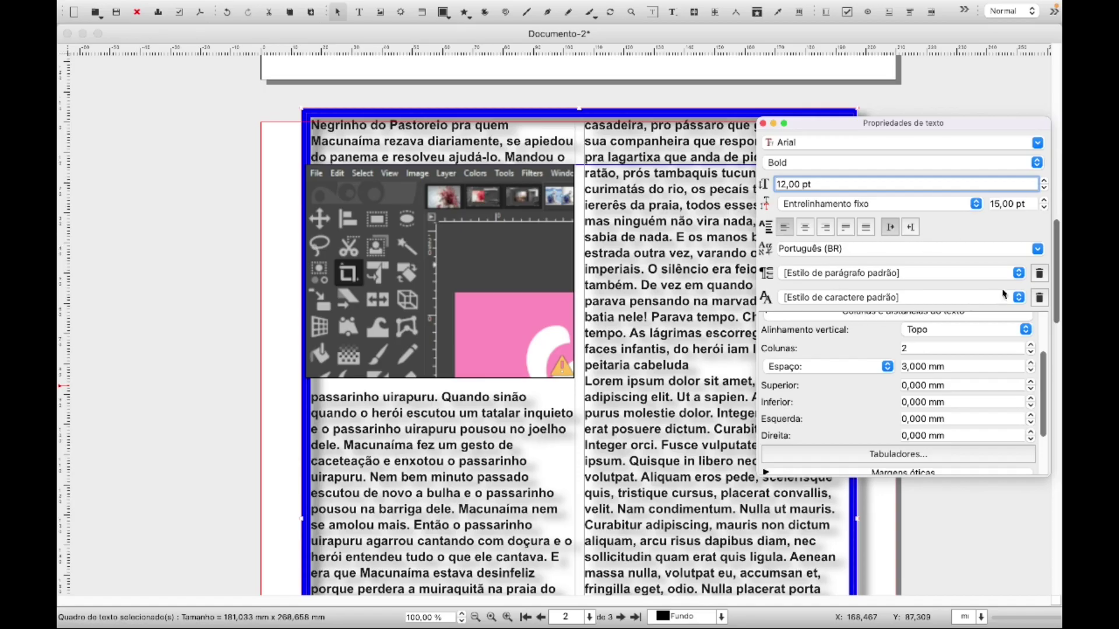
- Switch the text's line spacing to Espaçamento entrelinhas automático again, and set it to Alinhar à grade da pauta
click(977, 206)
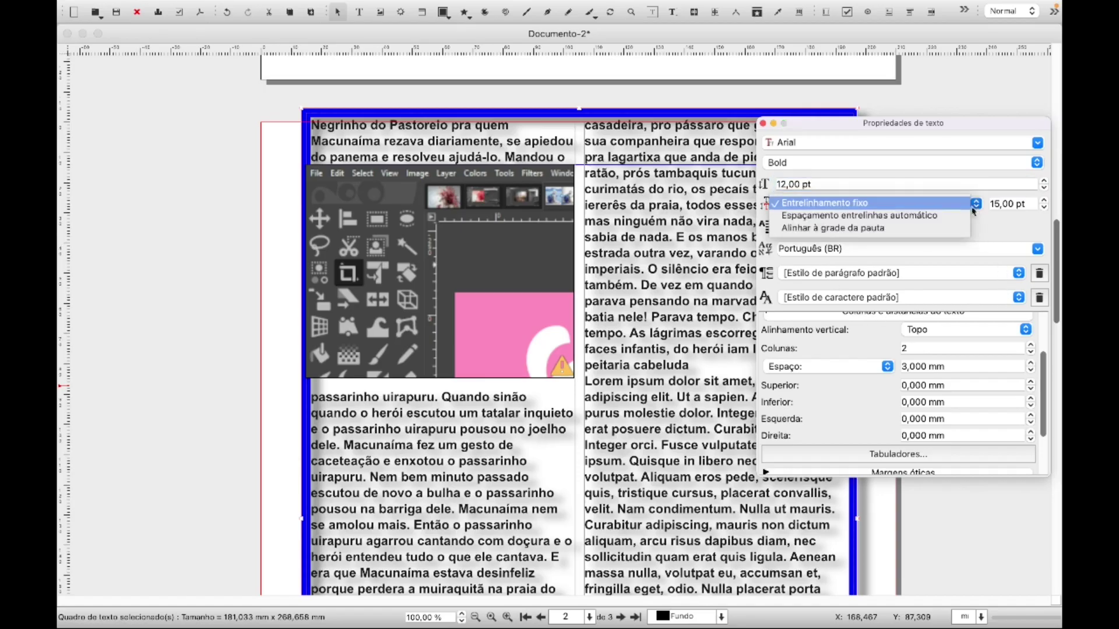
click(944, 217)
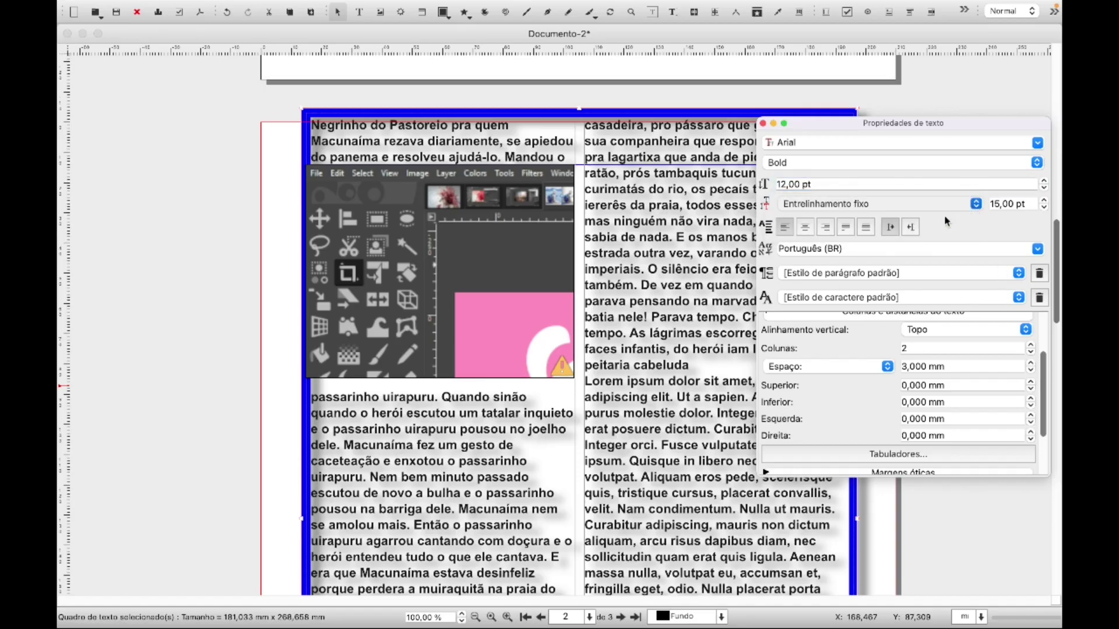
click(975, 207)
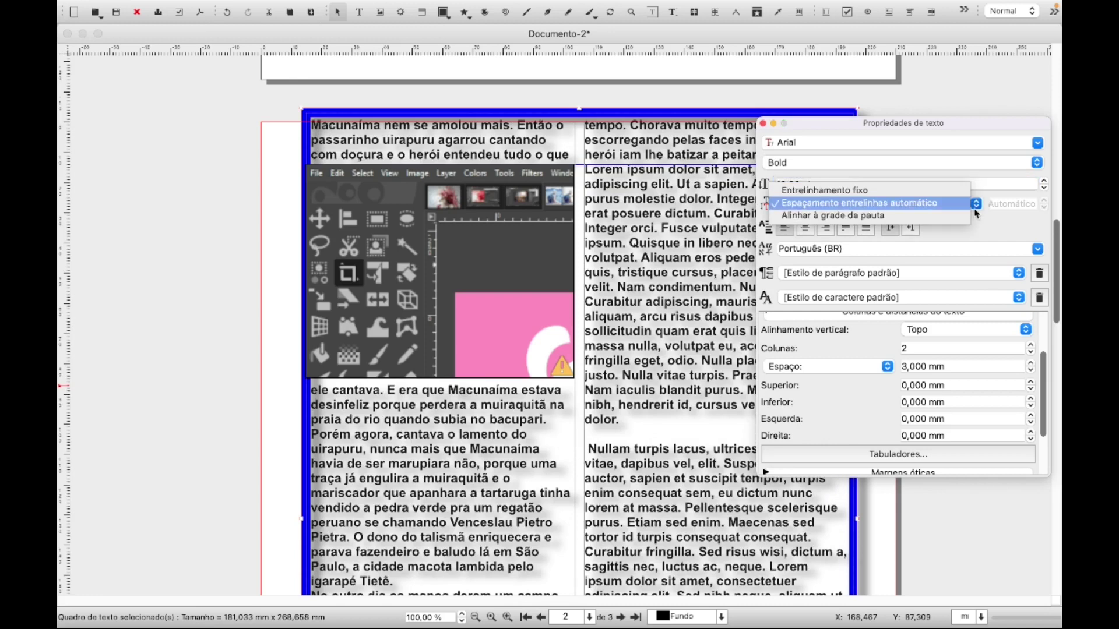
click(938, 216)
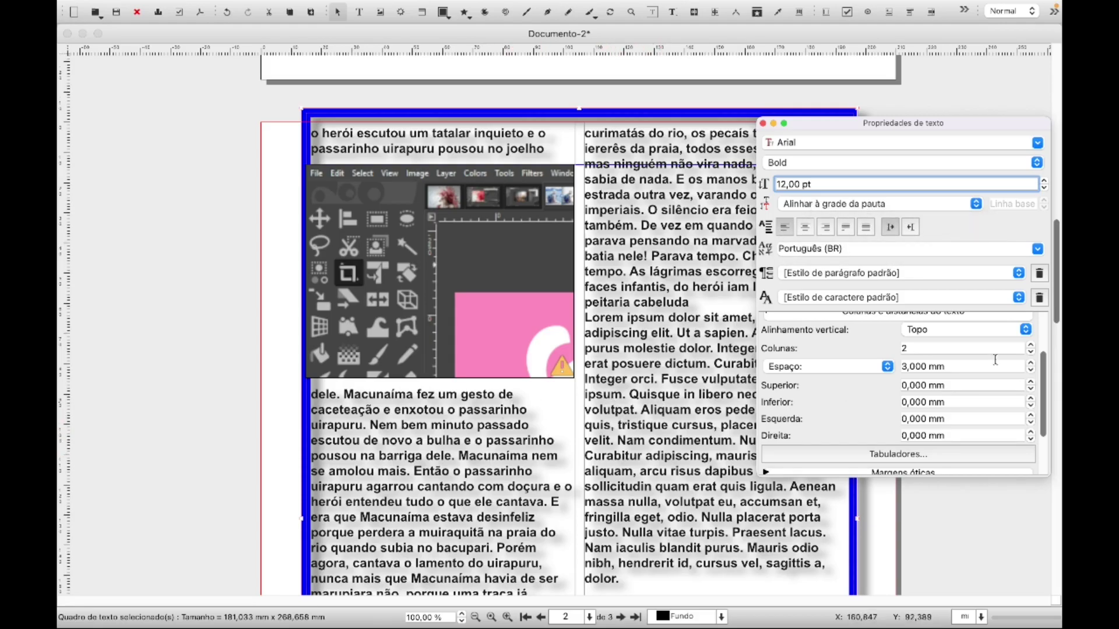
- Try centred and right alignment on the frame's text, and set it to justified
click(804, 227)
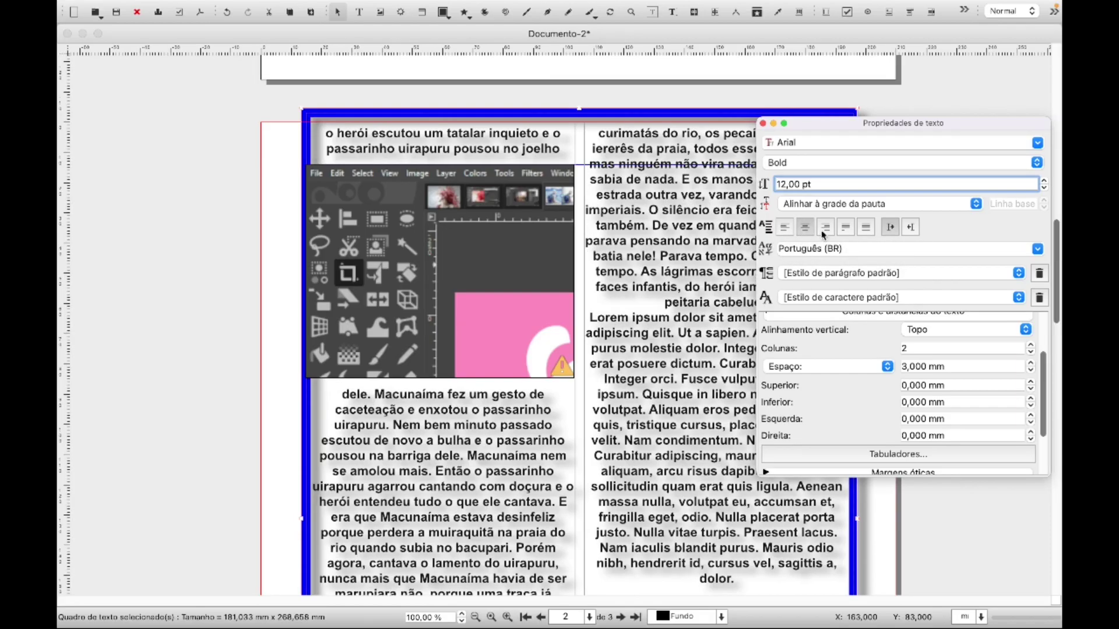
click(822, 229)
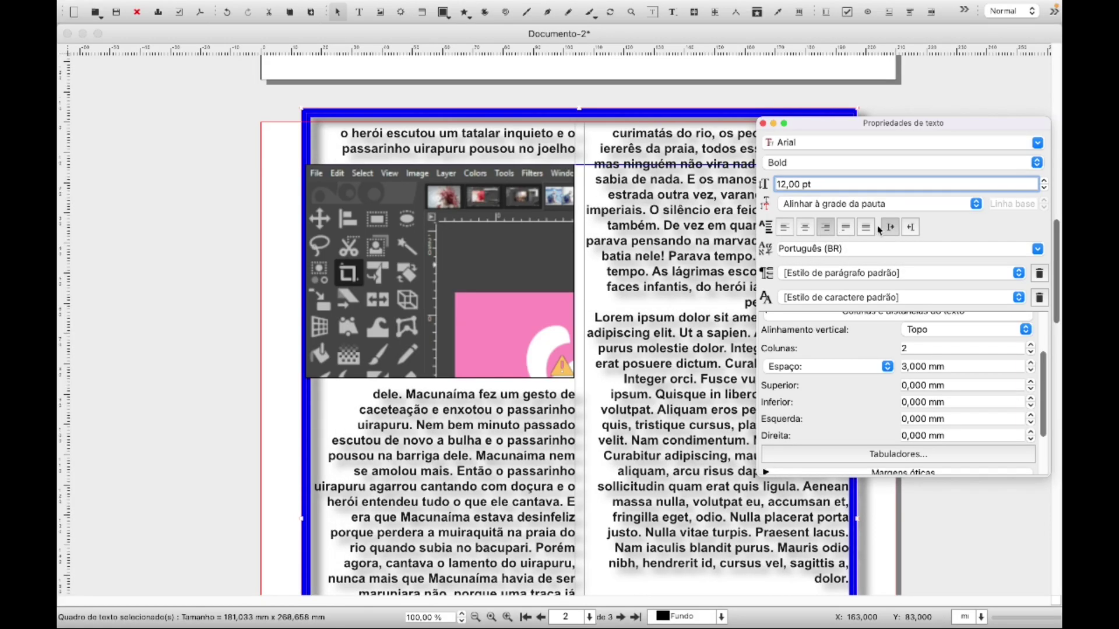
click(848, 229)
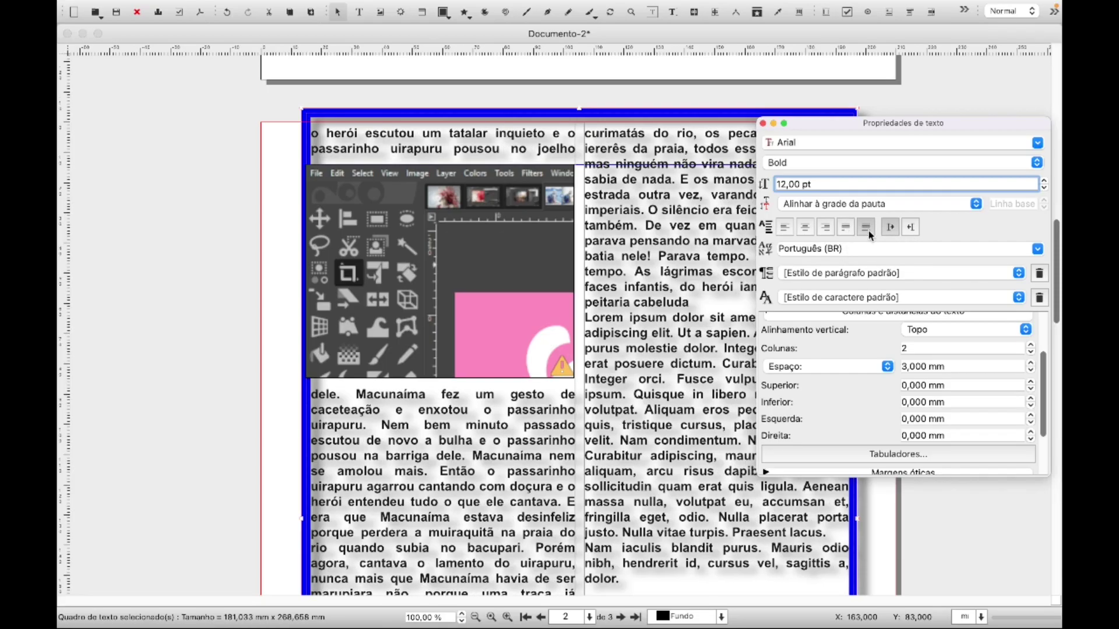
- Try forced justification on the frame's text, and set it to left alignment
click(867, 232)
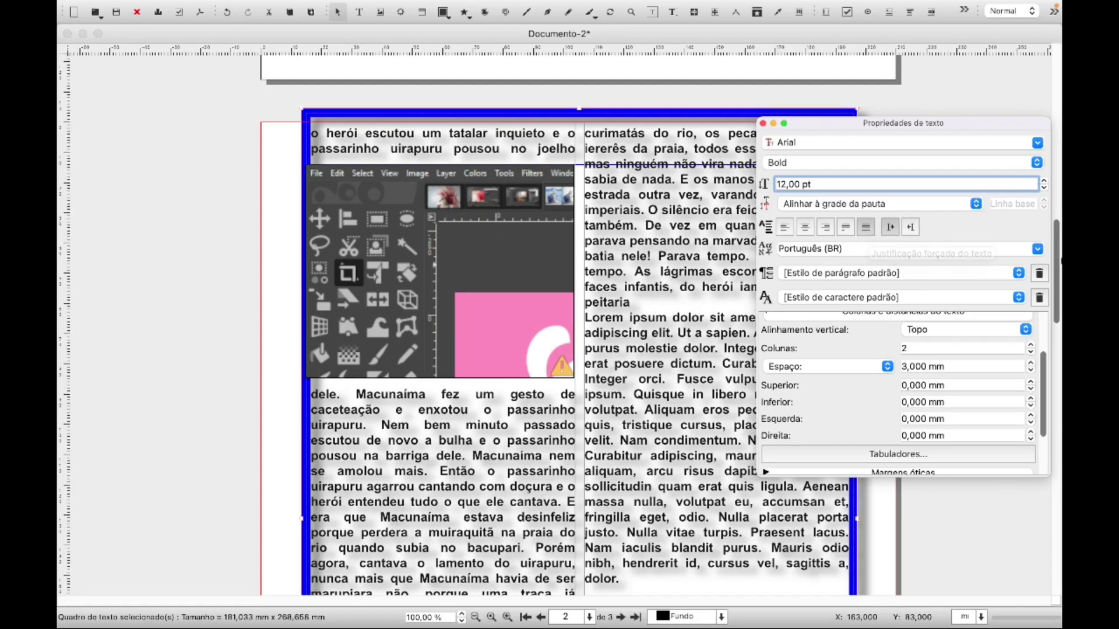
click(784, 227)
click(1001, 245)
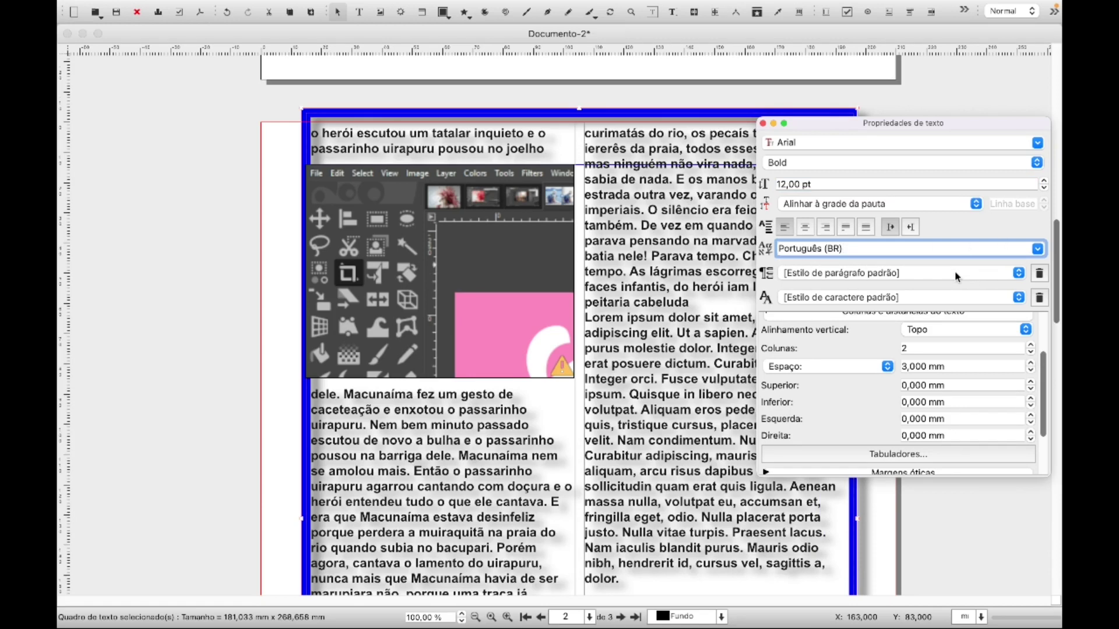
- Try the paragraph style Novo estilo on the text, and switch it to Estilo de parágrafo padrão and Estilo de caractere padrão
click(1019, 273)
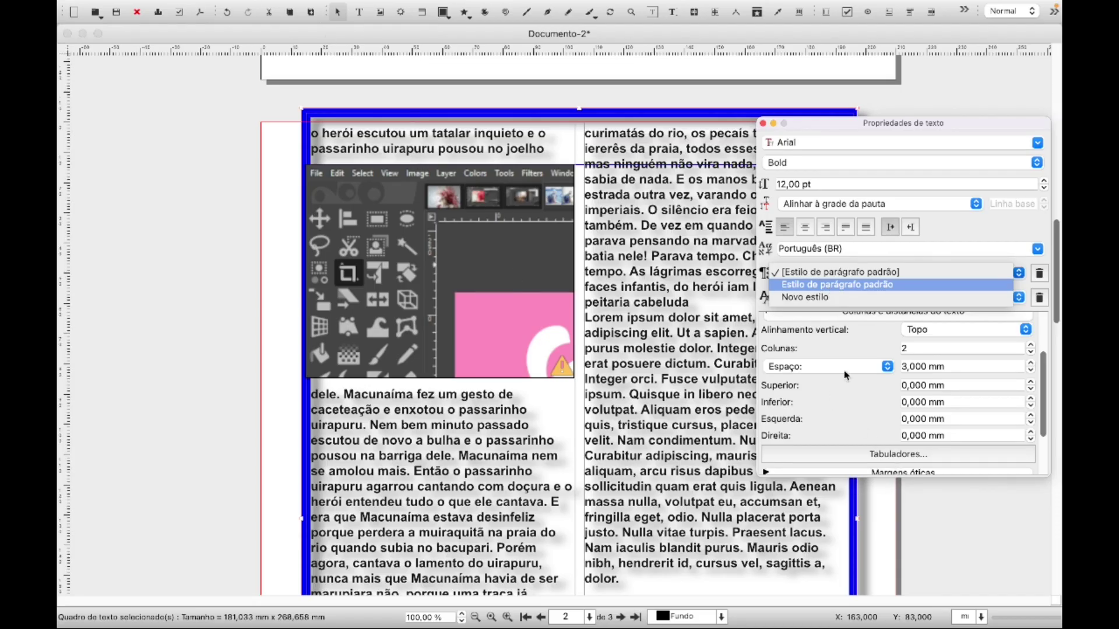
click(828, 298)
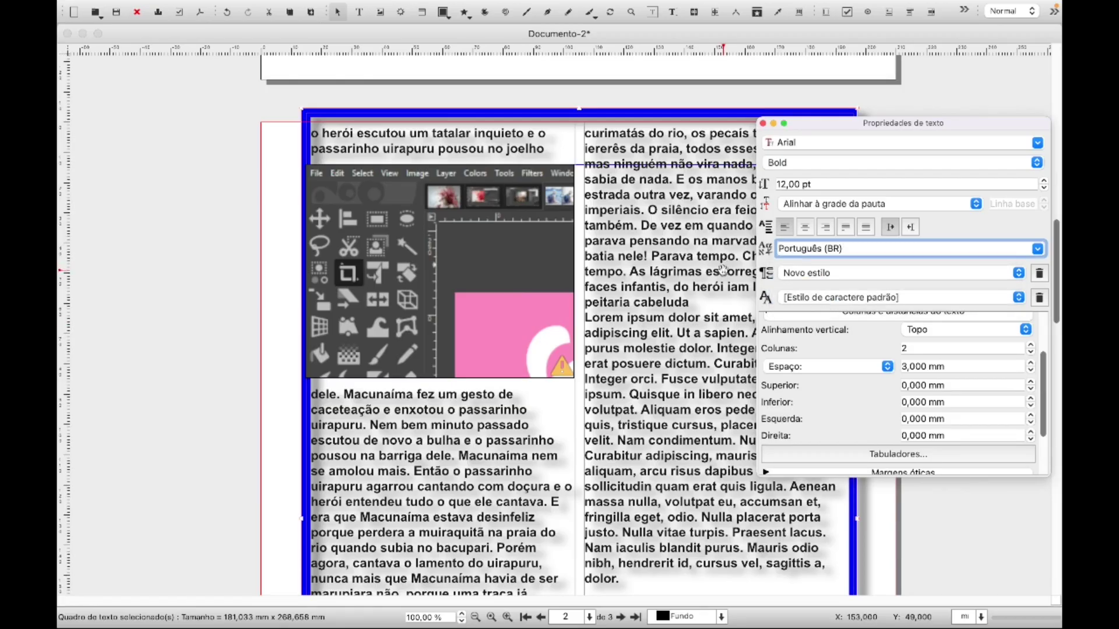
click(1019, 273)
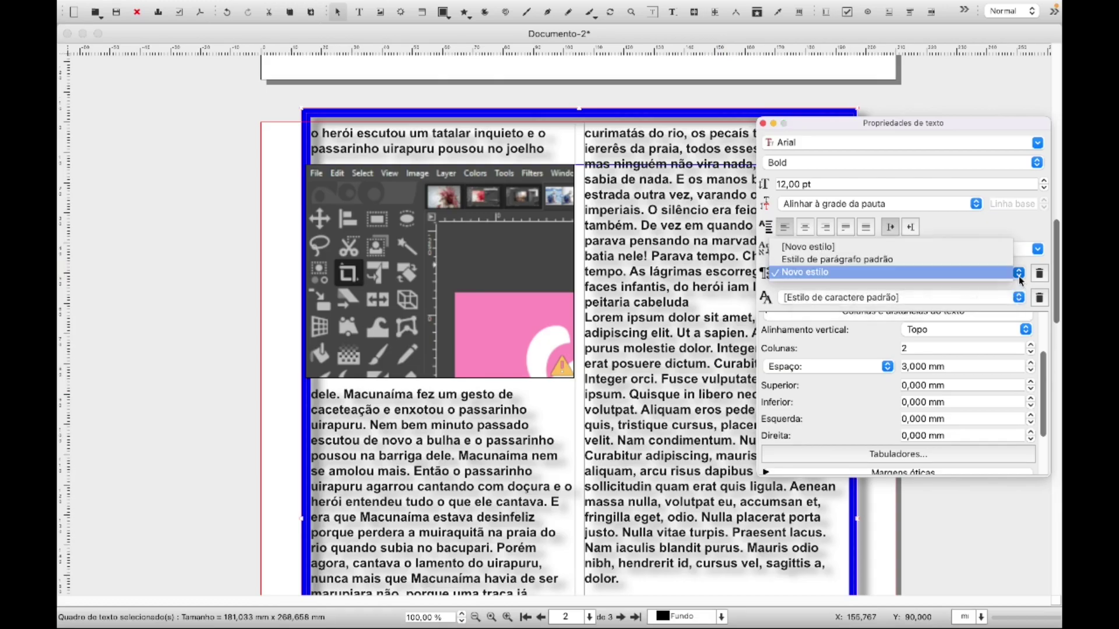
click(855, 260)
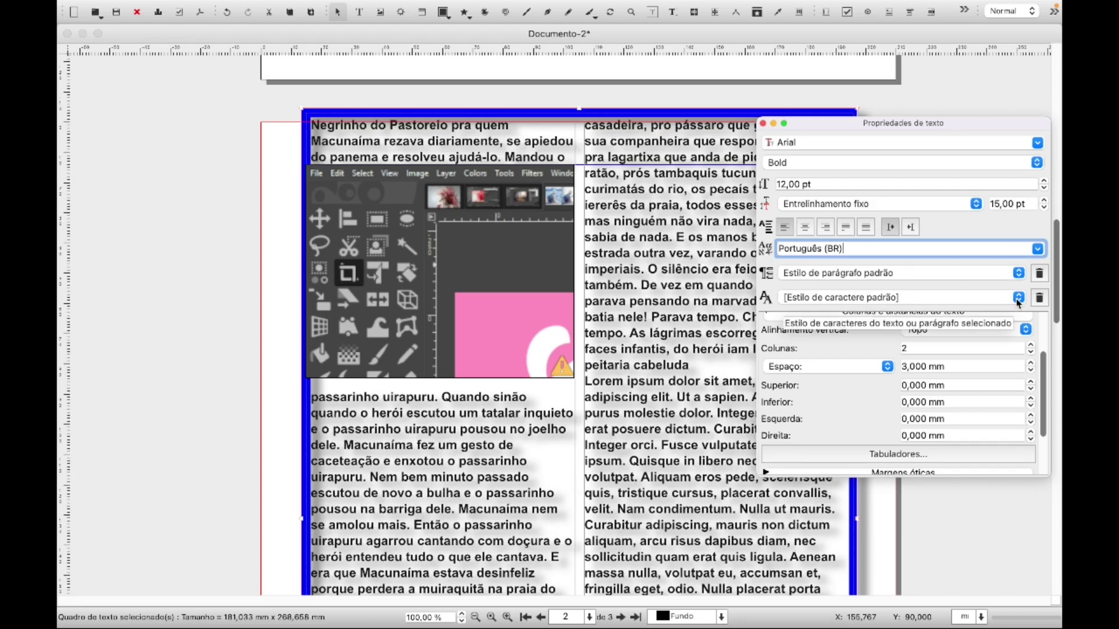
click(1018, 298)
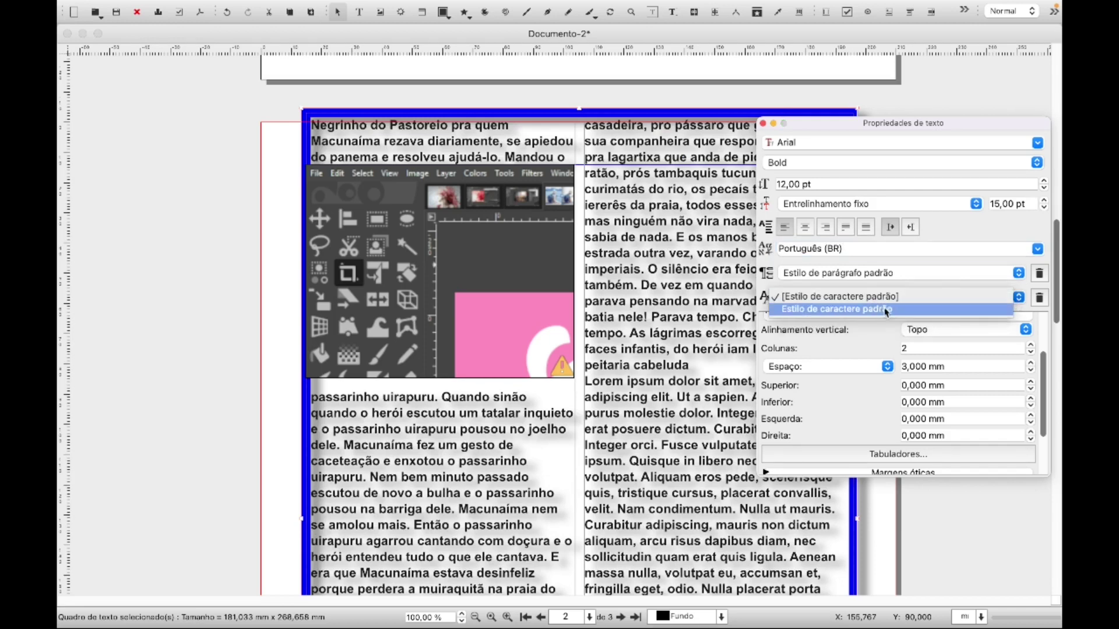
click(934, 312)
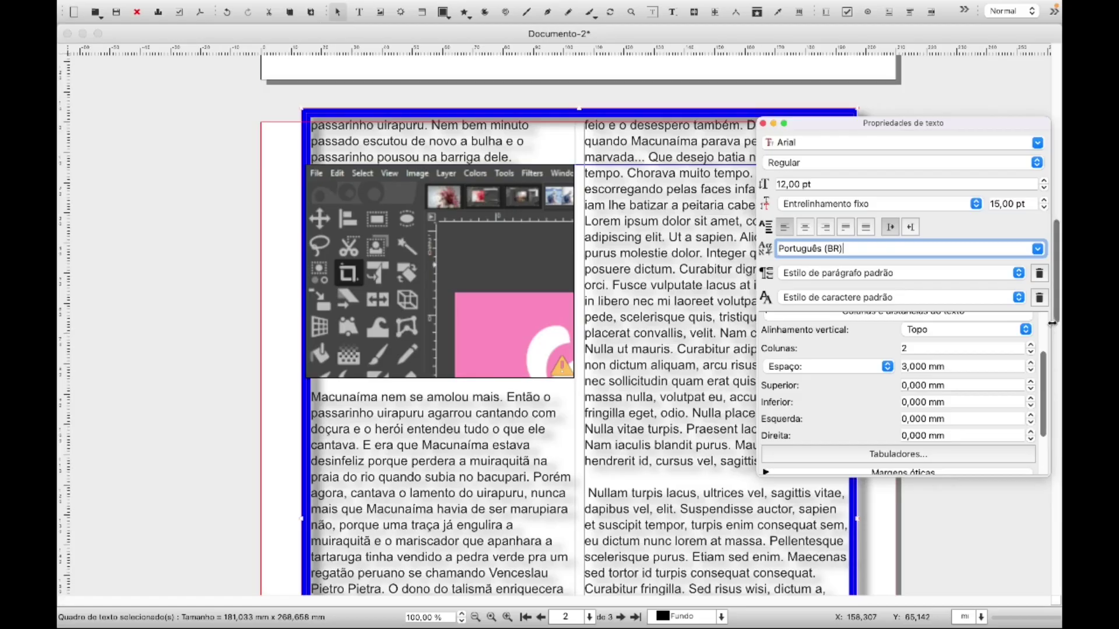
- Expand the Cor e efeitos settings in the text properties
scroll(1039, 355, up, 3)
scroll(1037, 344, up, 1)
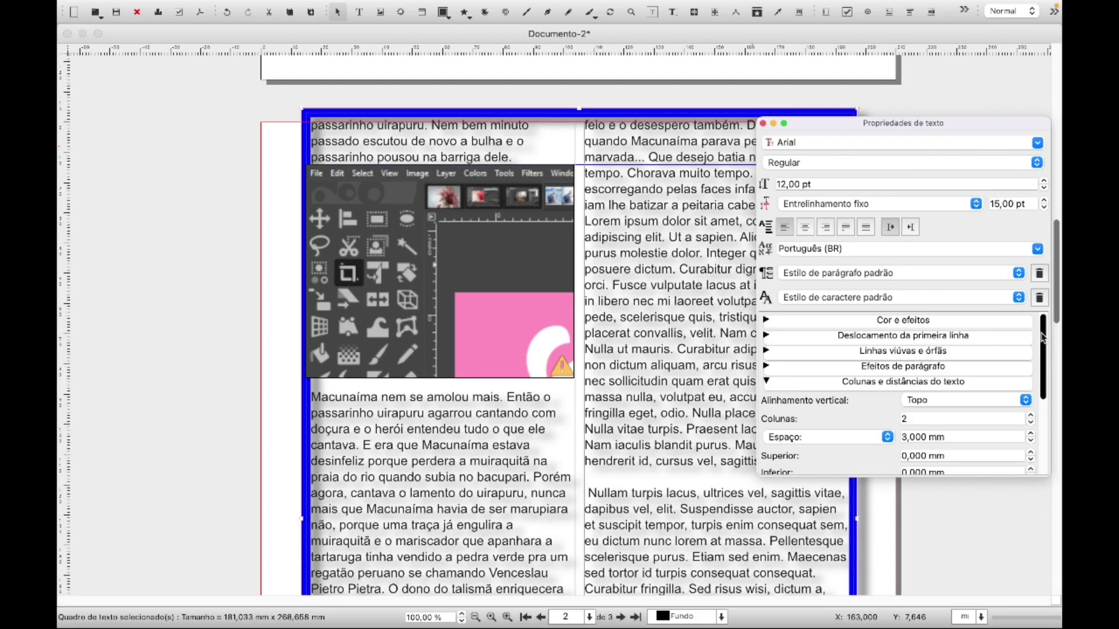
click(783, 324)
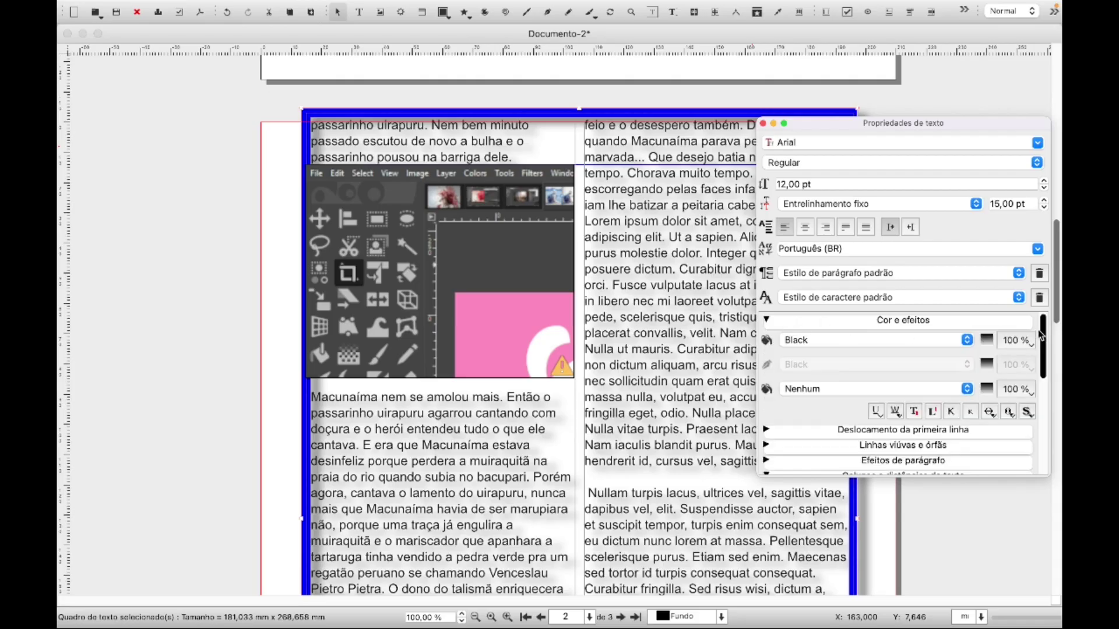
scroll(1040, 334, down, 1)
scroll(1037, 335, up, 1)
- Try Blue as the text's fill colour, and set it back to Black
click(967, 340)
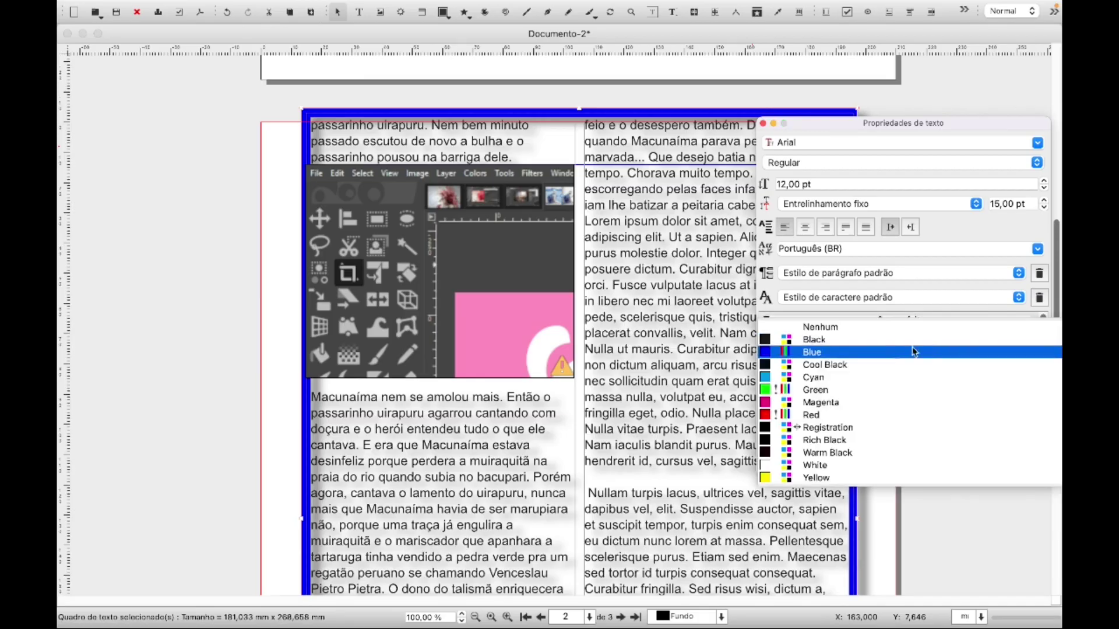
click(825, 353)
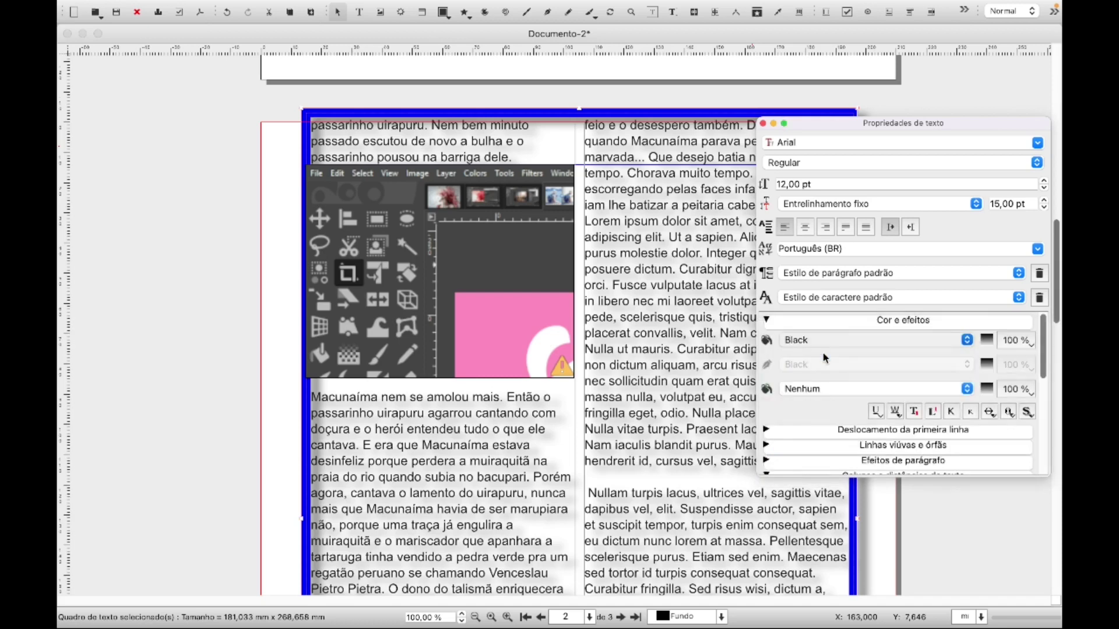
click(969, 341)
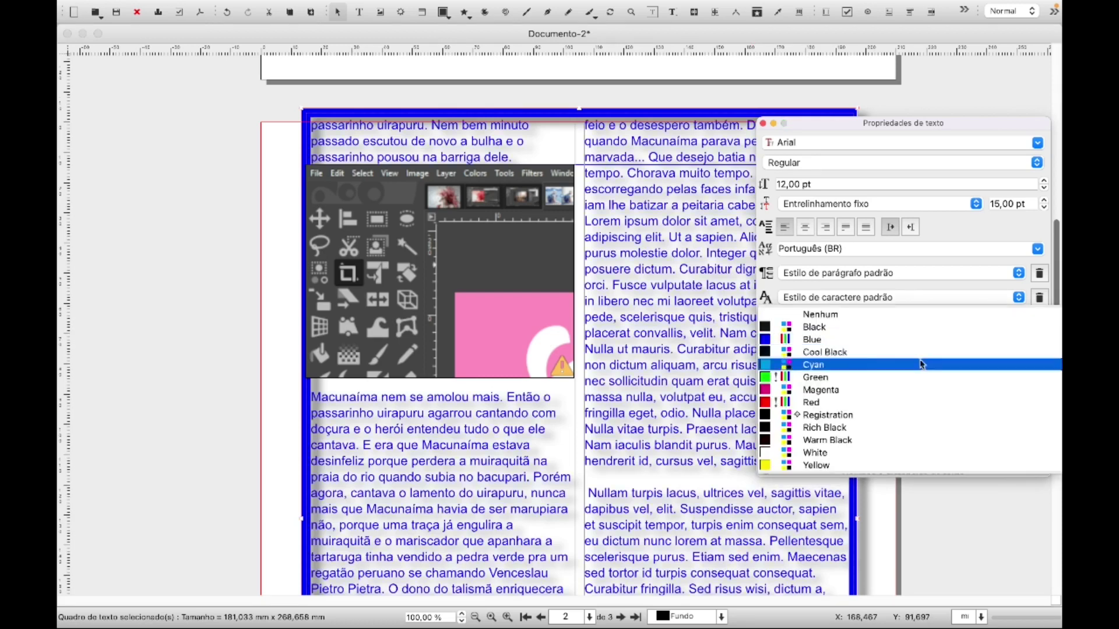
click(841, 392)
- Try Black and Green as the text's background colour, and set it back to Nenhum
click(967, 389)
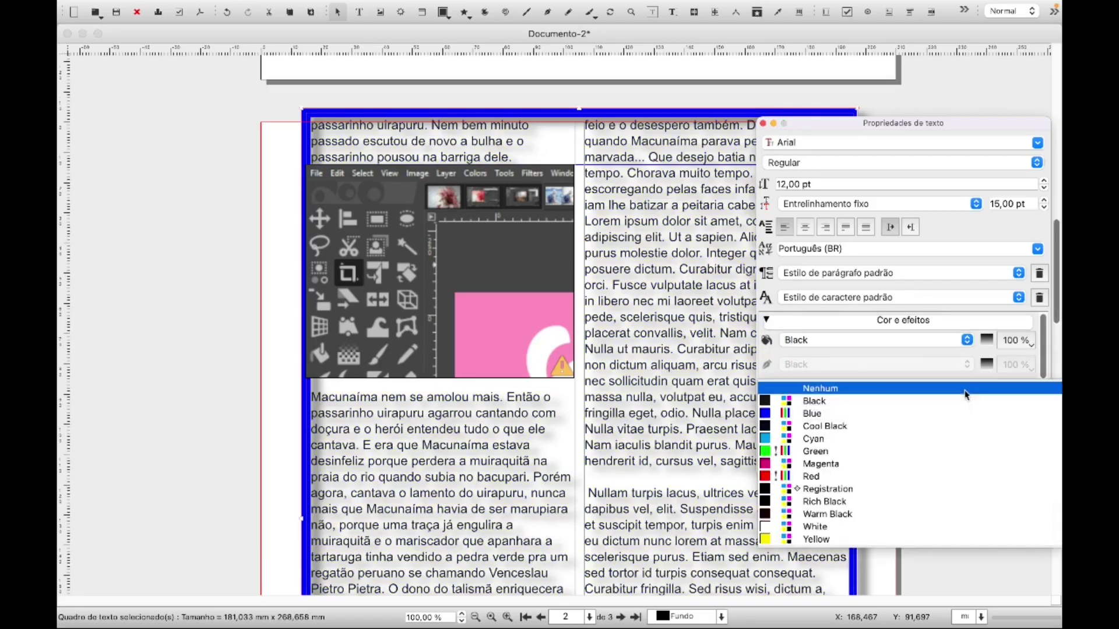
click(881, 399)
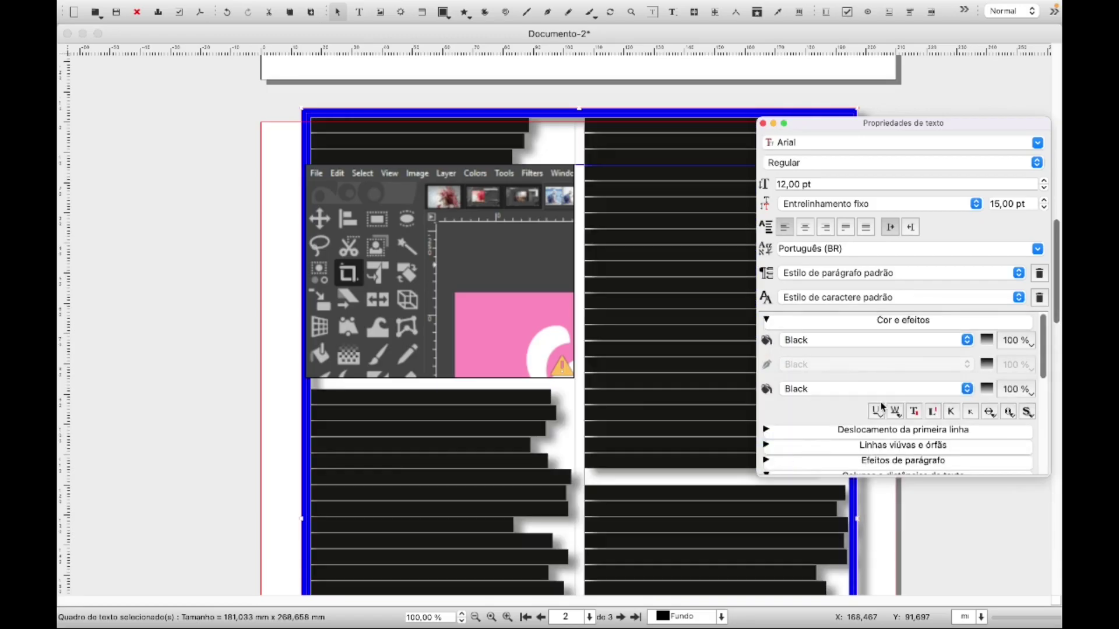
click(966, 389)
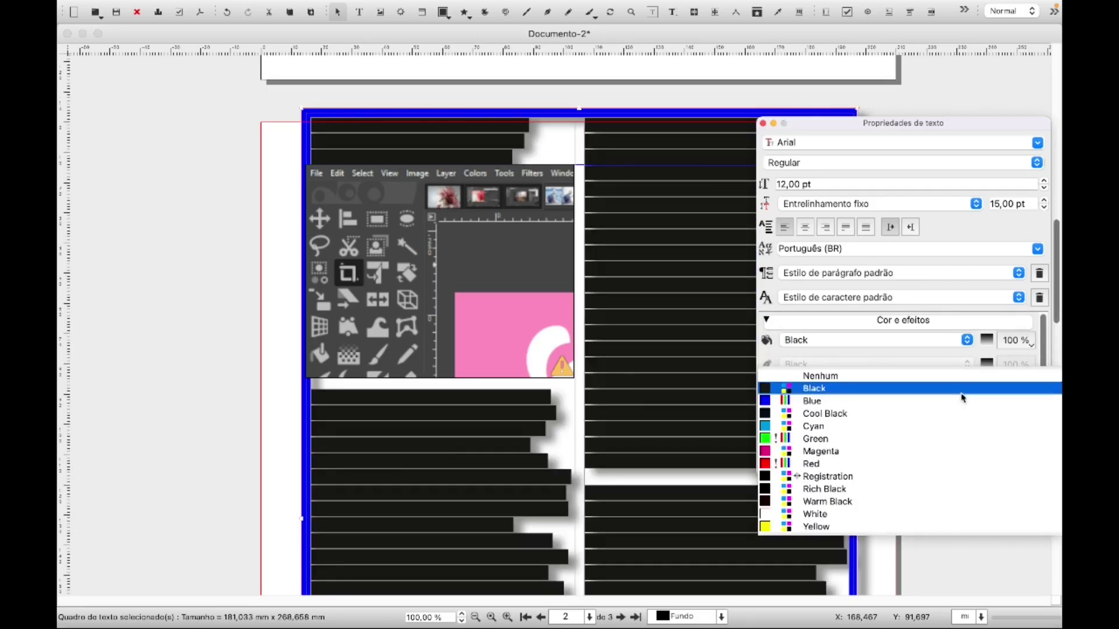
click(833, 438)
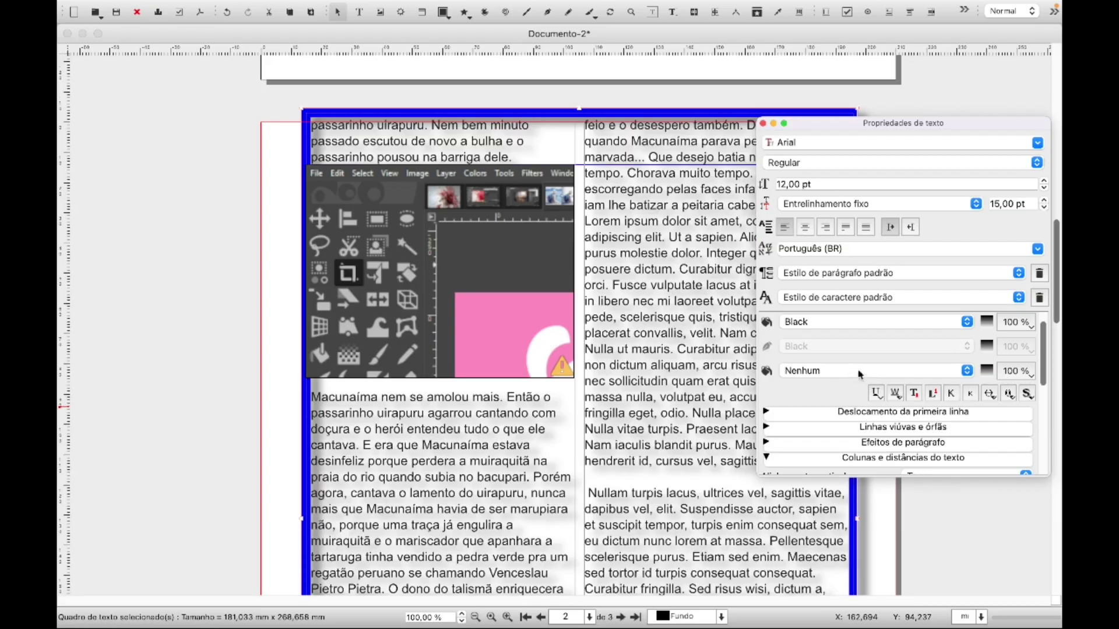
- Try a Green text background at 50 % and 100 % saturation, and set the background back to Nenhum
click(966, 373)
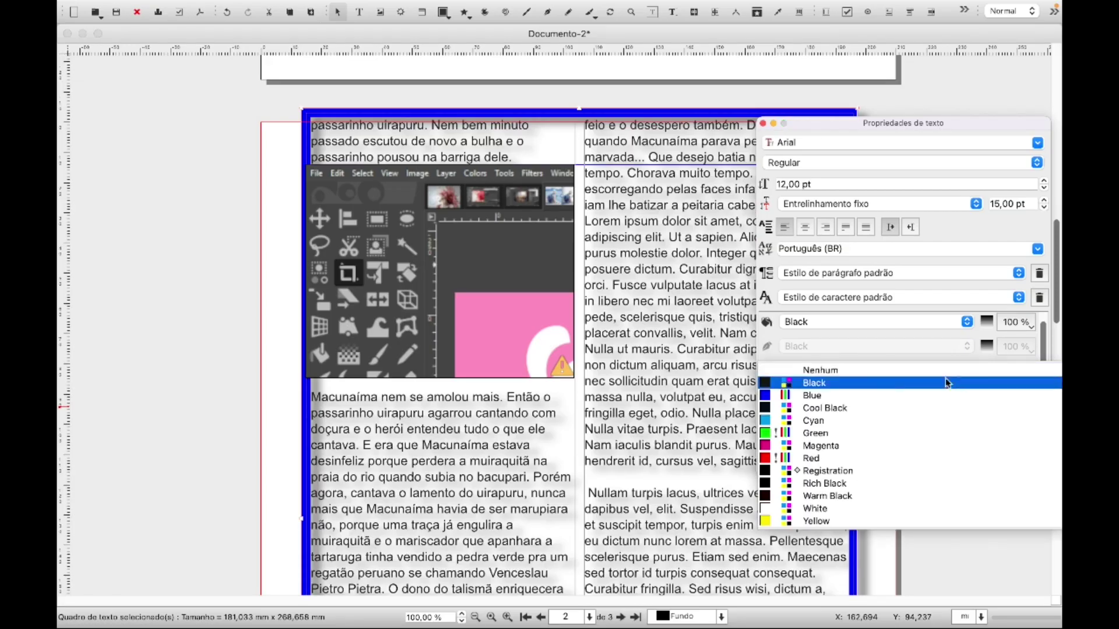
click(827, 434)
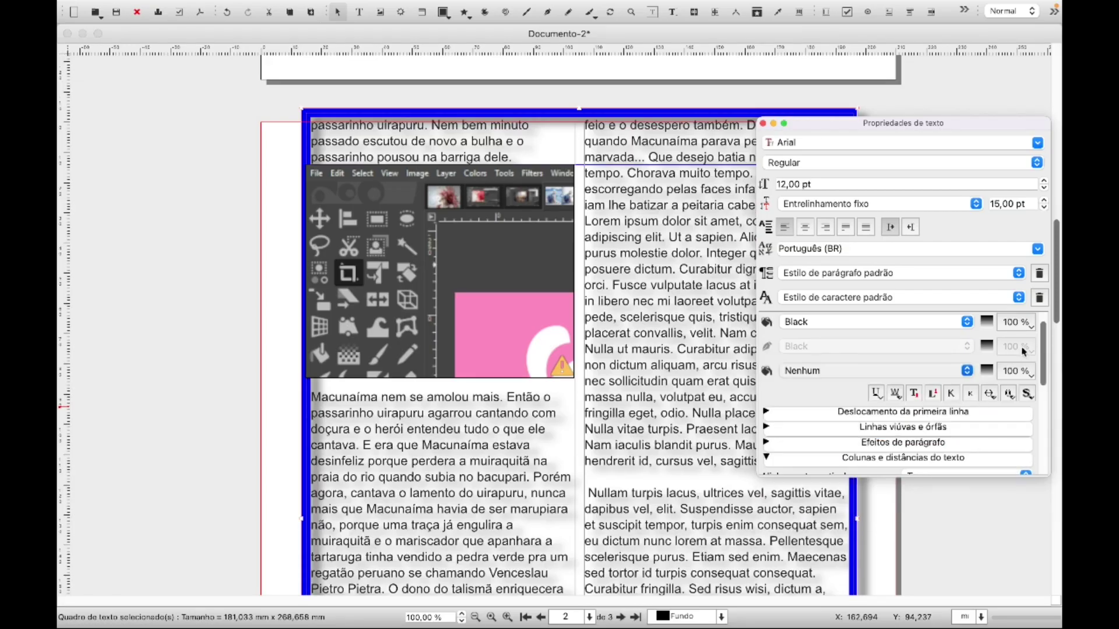
click(1032, 378)
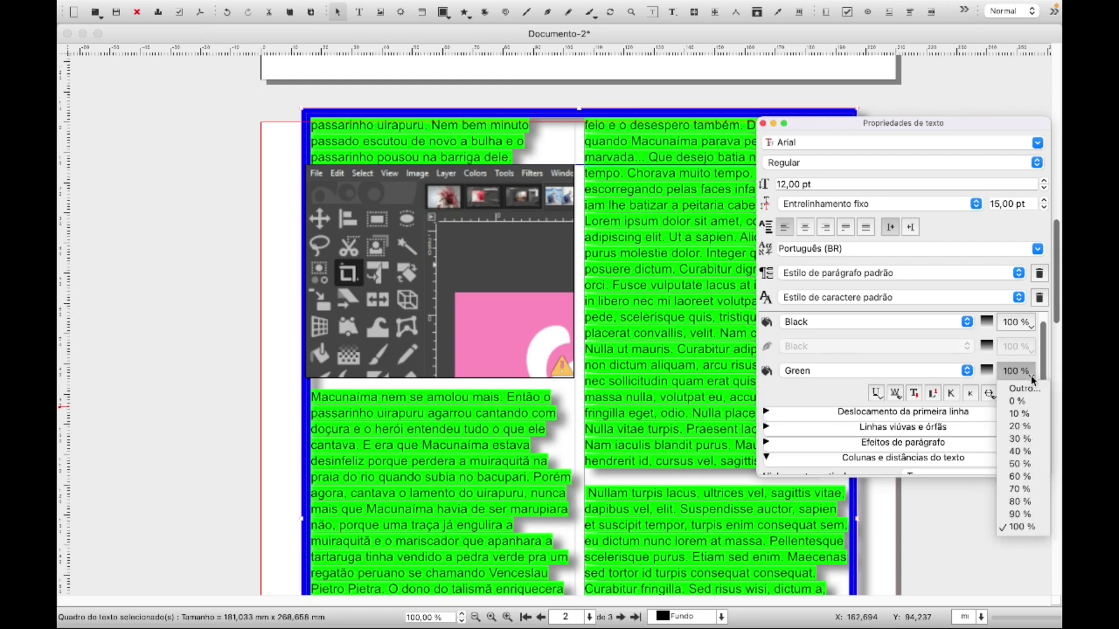
click(1019, 463)
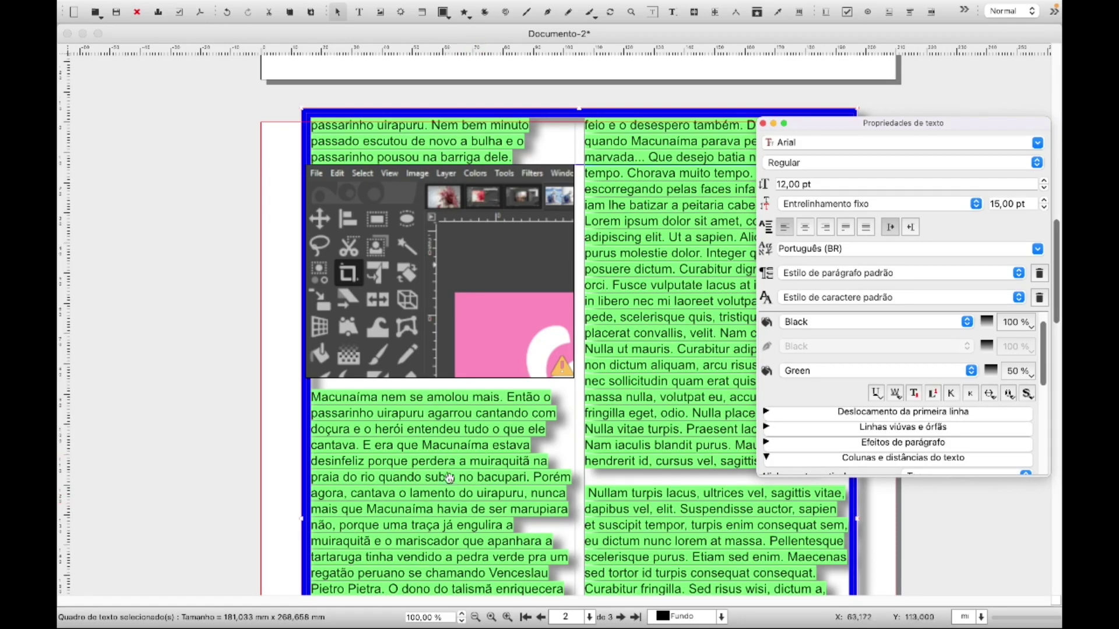
click(1034, 379)
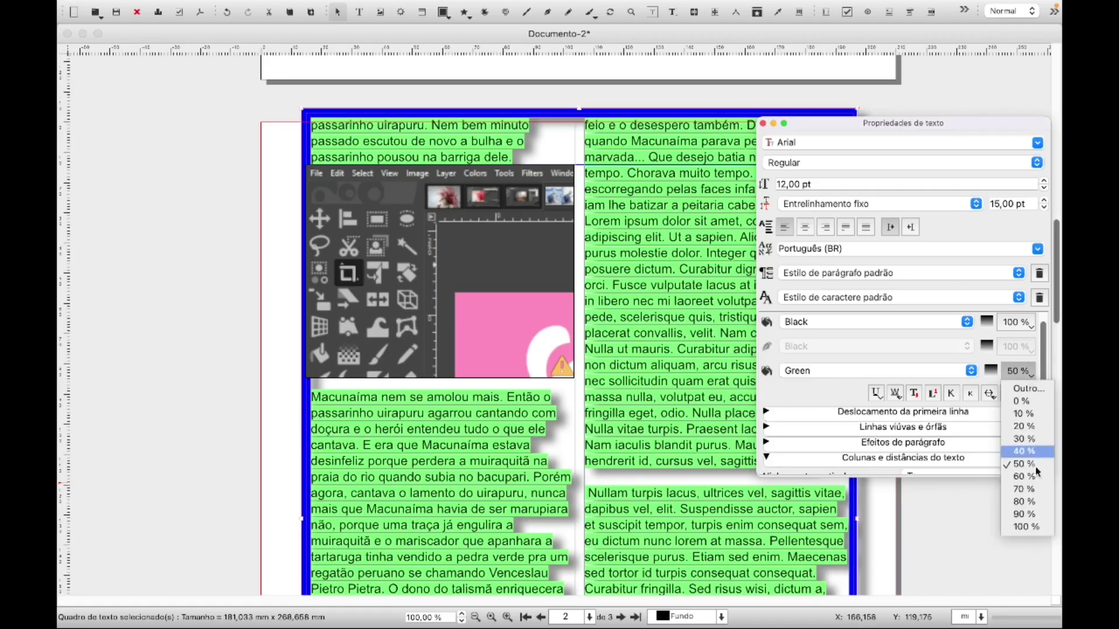
click(1033, 528)
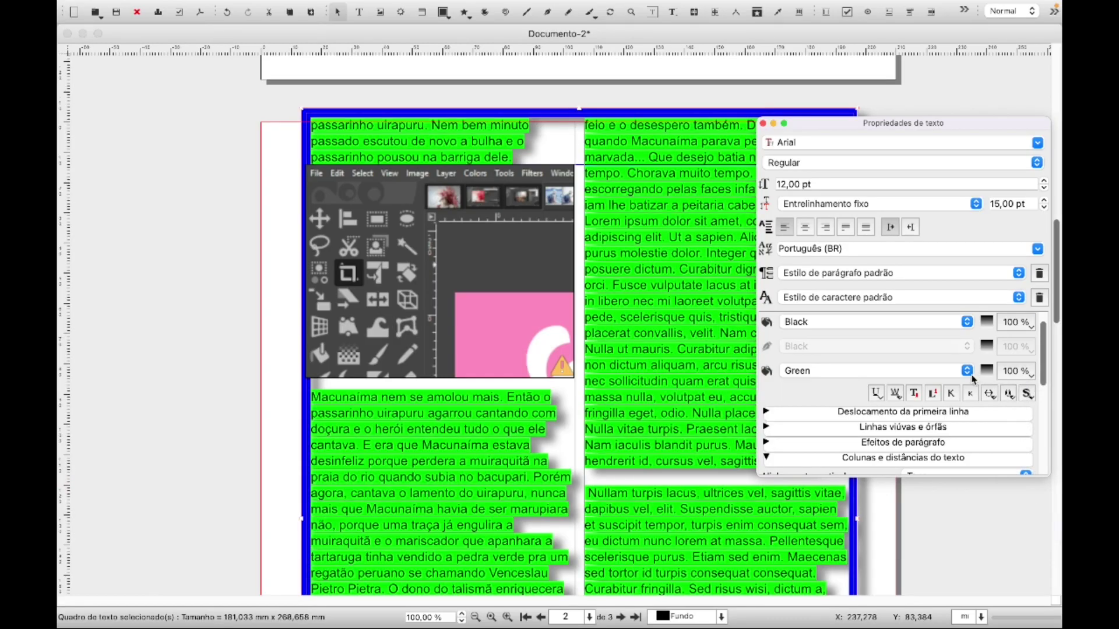
click(967, 374)
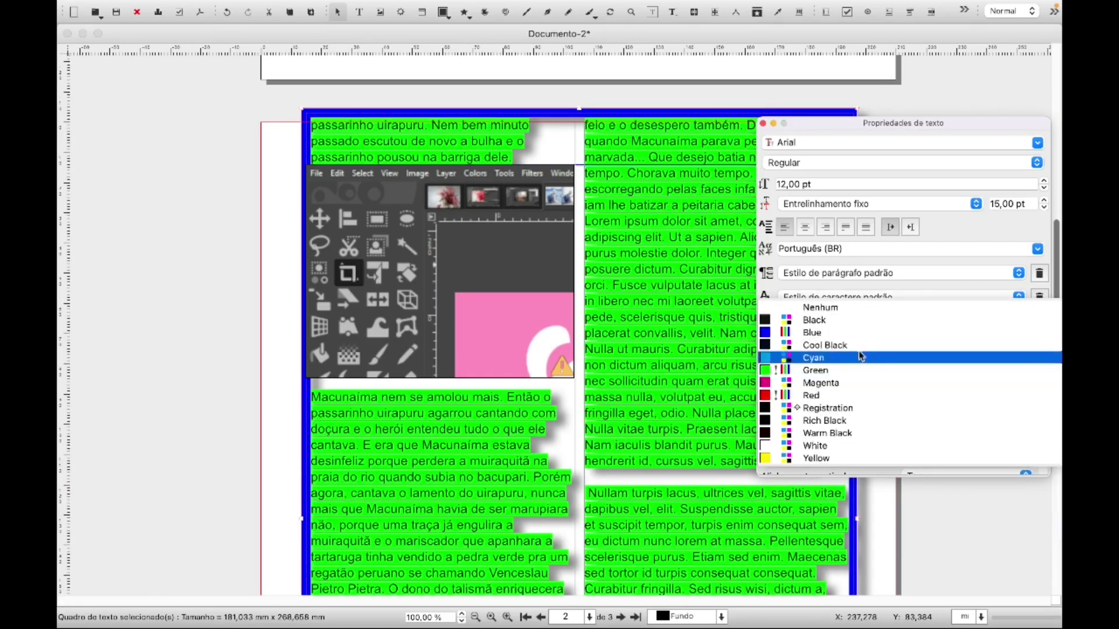
click(845, 309)
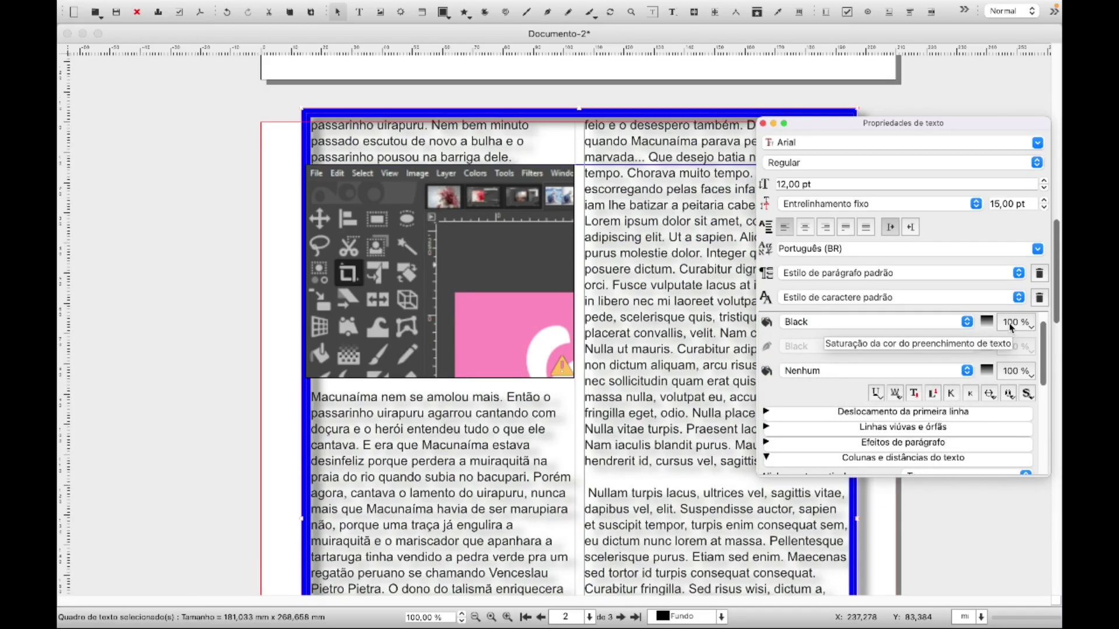
- Try 50 % saturation for the text's Black fill colour, and set it back to 100 %
click(1025, 330)
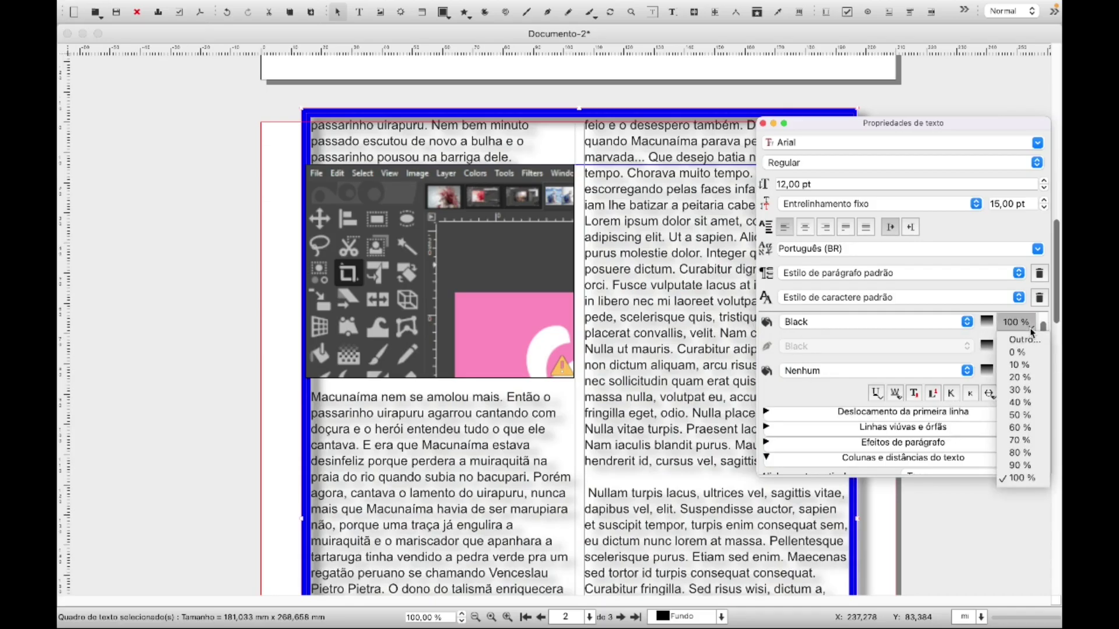
click(1023, 415)
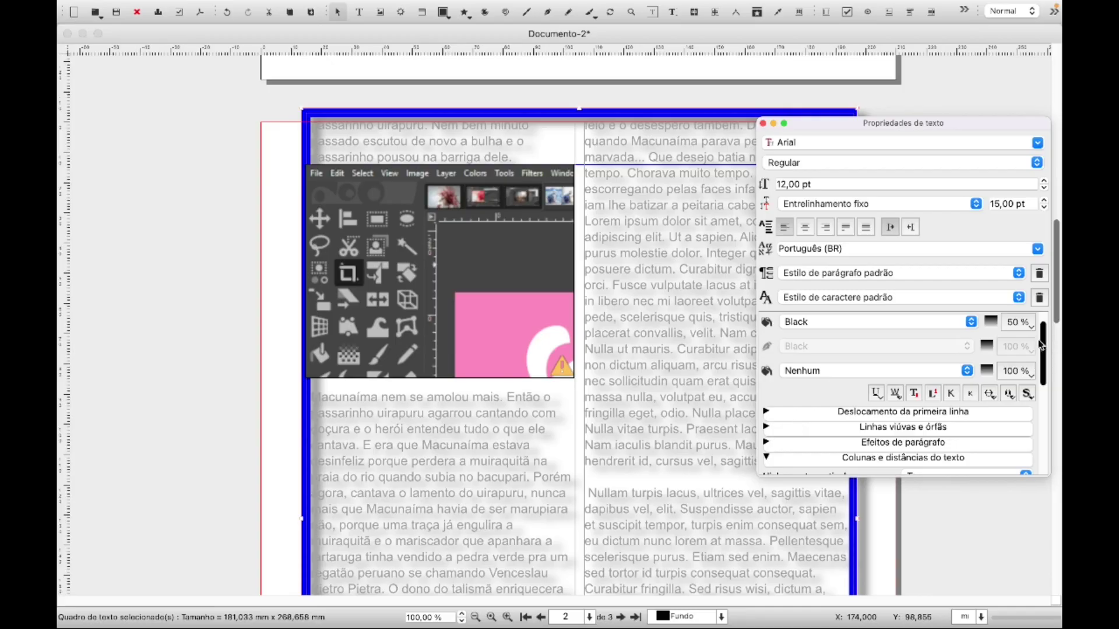
click(1012, 324)
click(1012, 324)
click(1012, 324)
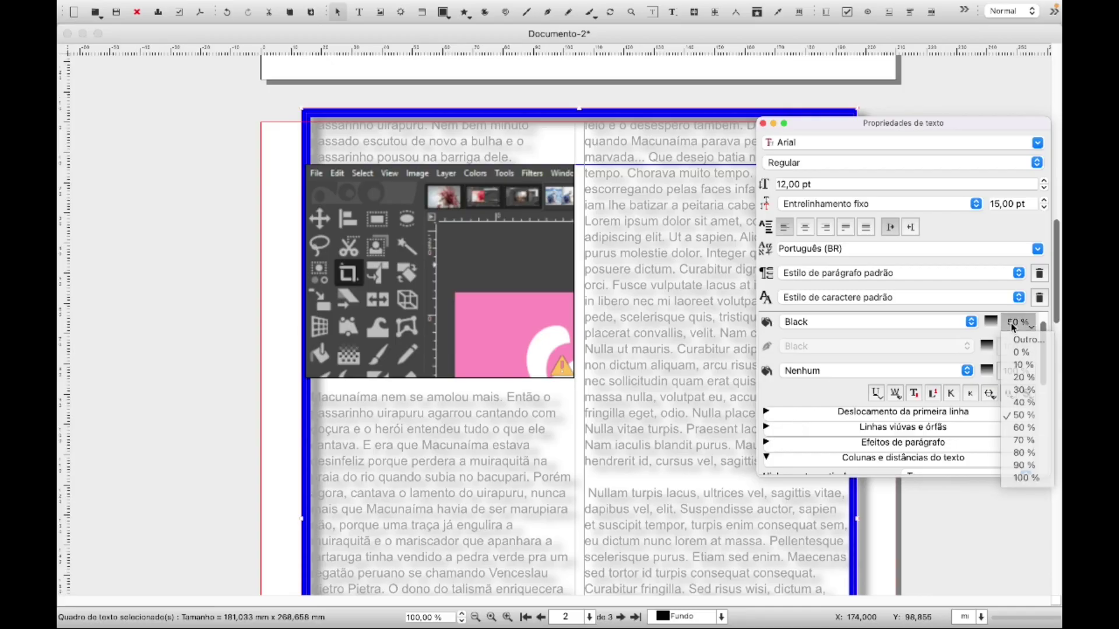
click(1012, 324)
click(1012, 324)
click(1012, 323)
click(1012, 324)
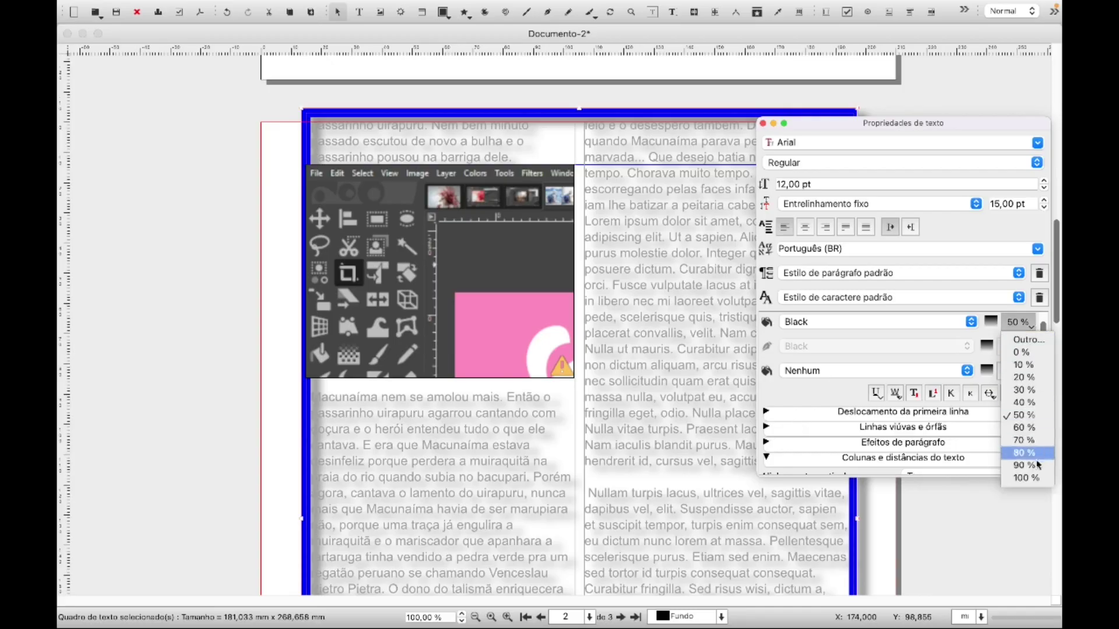
click(1030, 477)
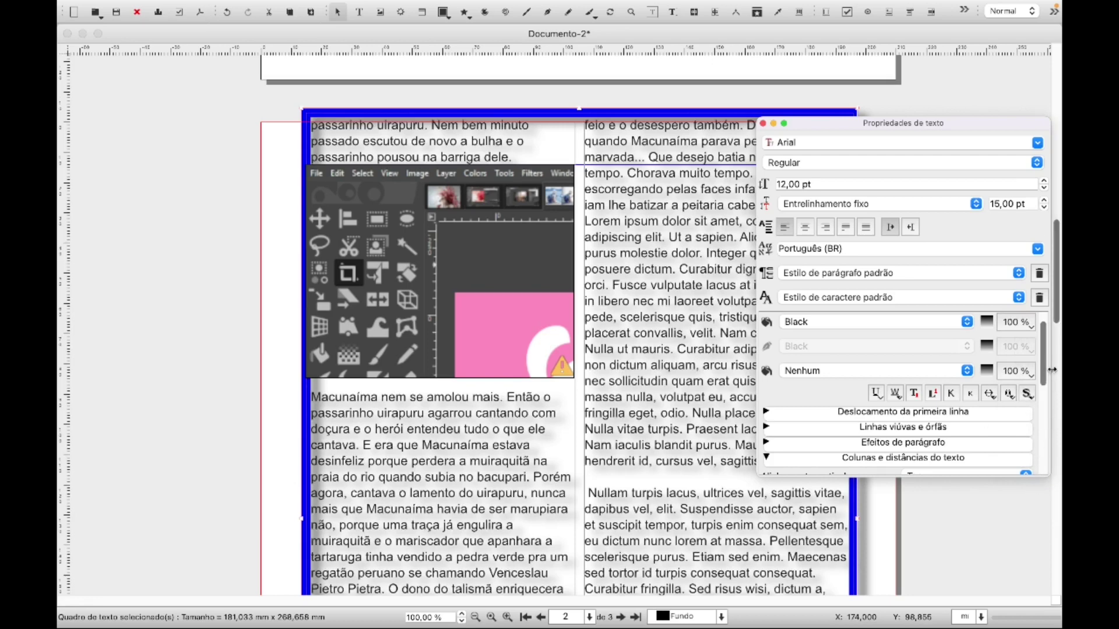
- Try underlining the whole text and underlining only its words, switching each effect off again
scroll(936, 391, down, 2)
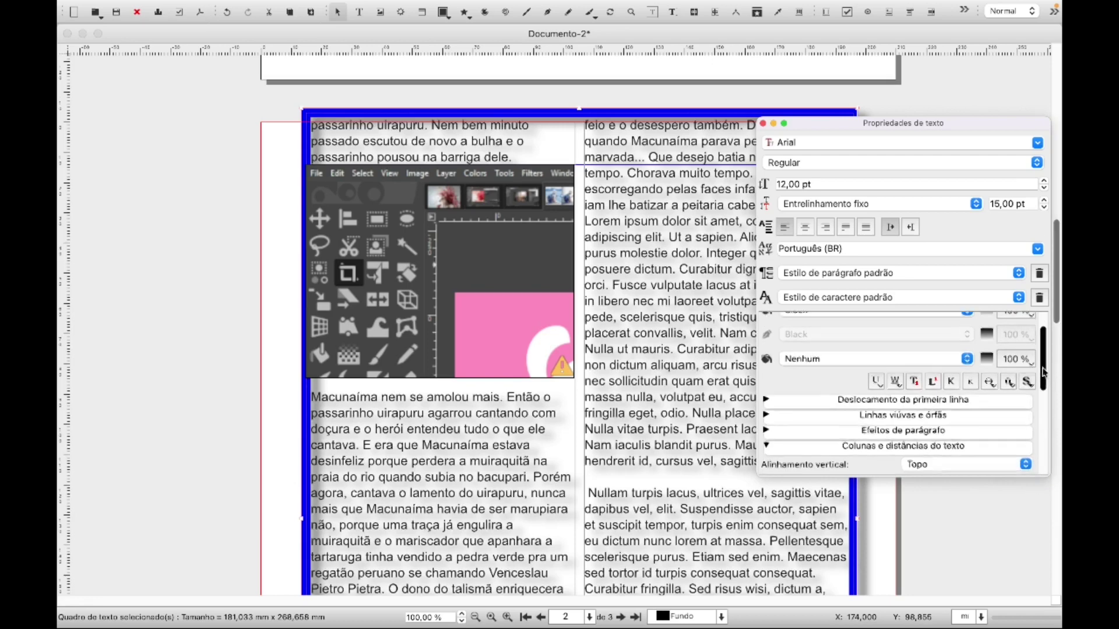
click(876, 361)
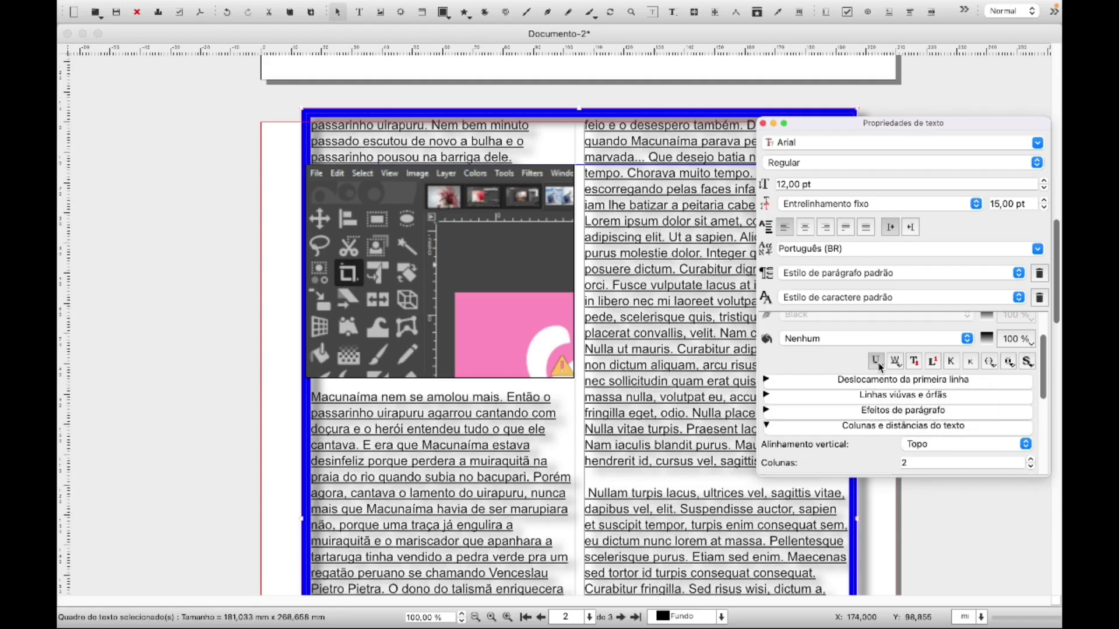
click(880, 363)
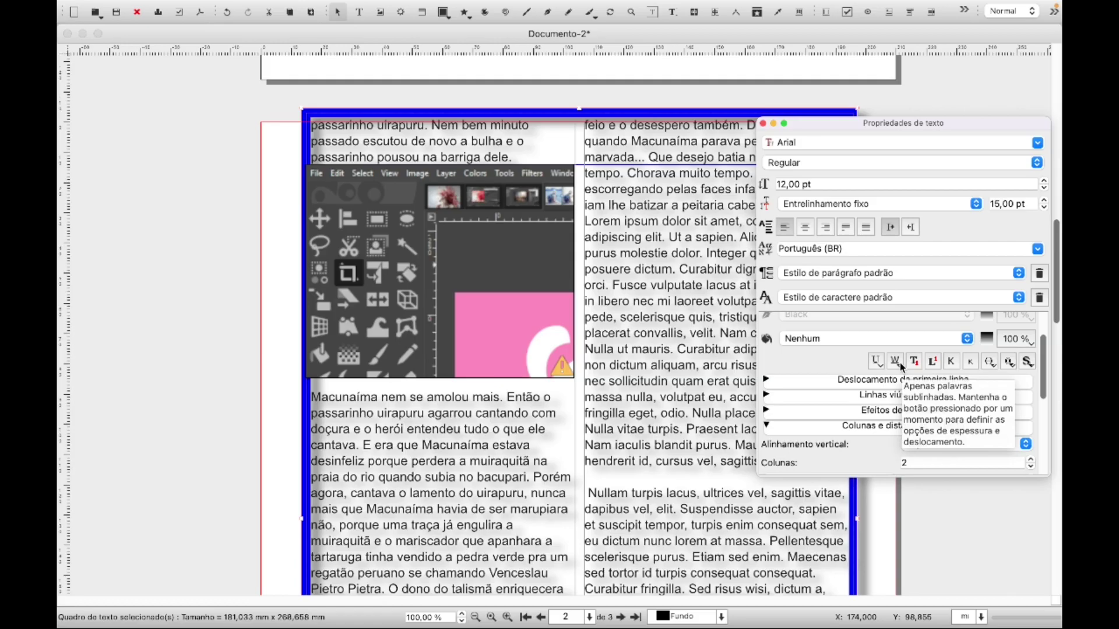
click(896, 361)
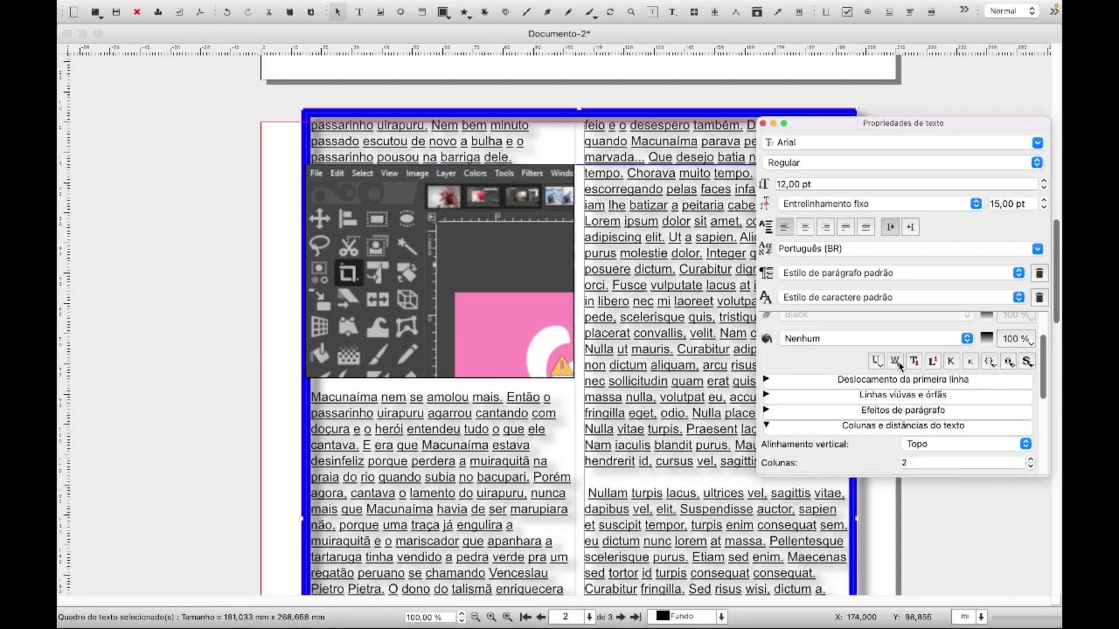
click(900, 365)
- Try the subscript and superscript effects on the frame's text, switching each one off again
click(914, 362)
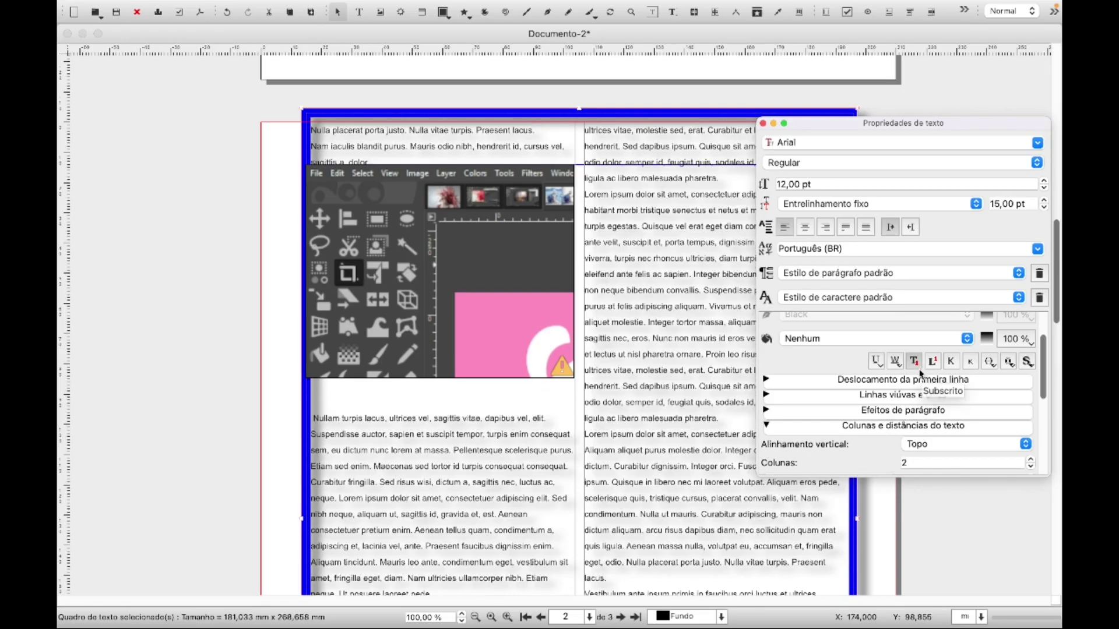
click(915, 362)
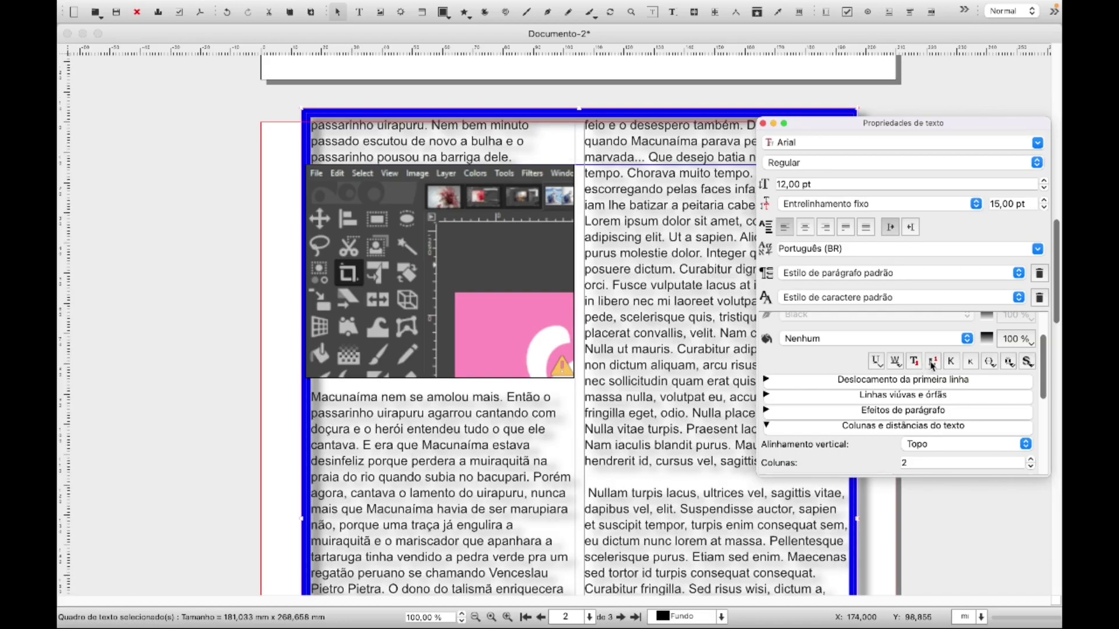
click(932, 363)
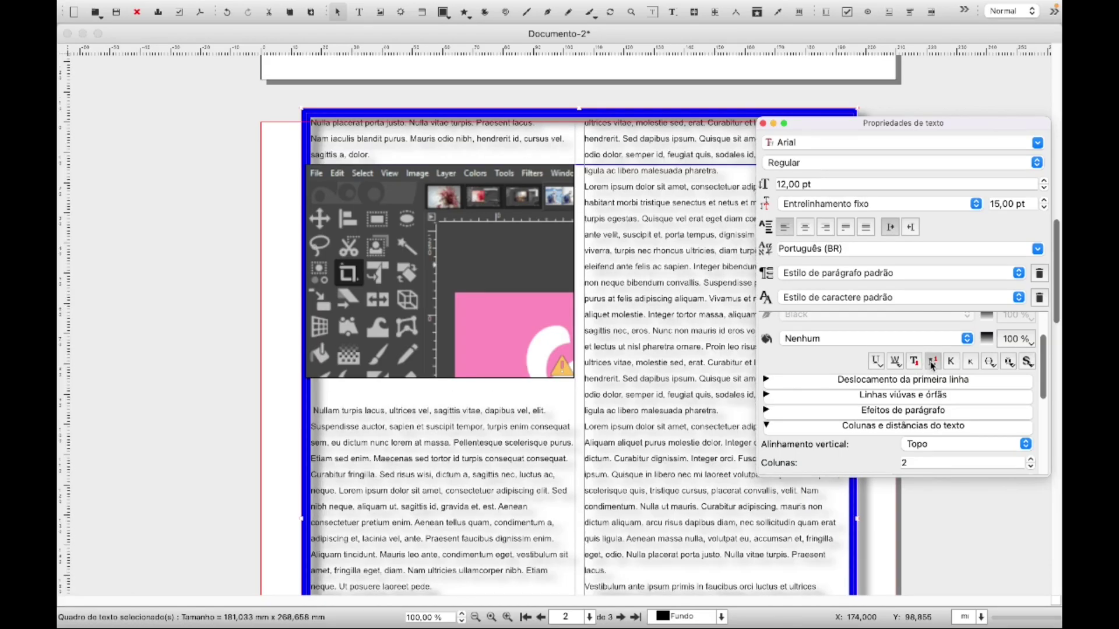
click(932, 362)
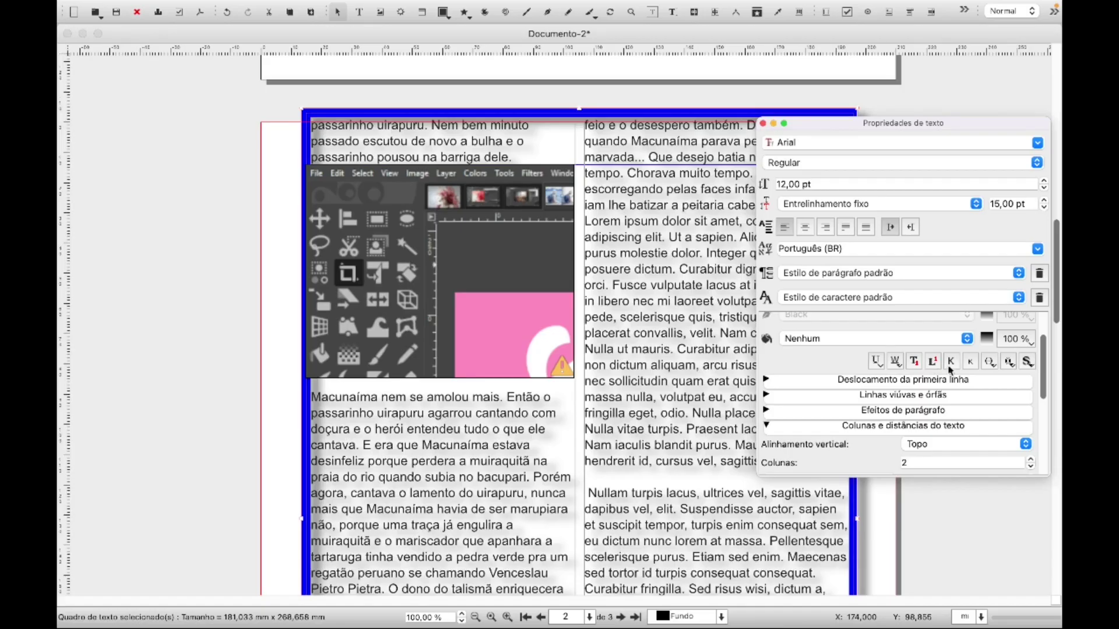
- Try all caps and small caps on the frame's text, switching each effect off again
click(952, 362)
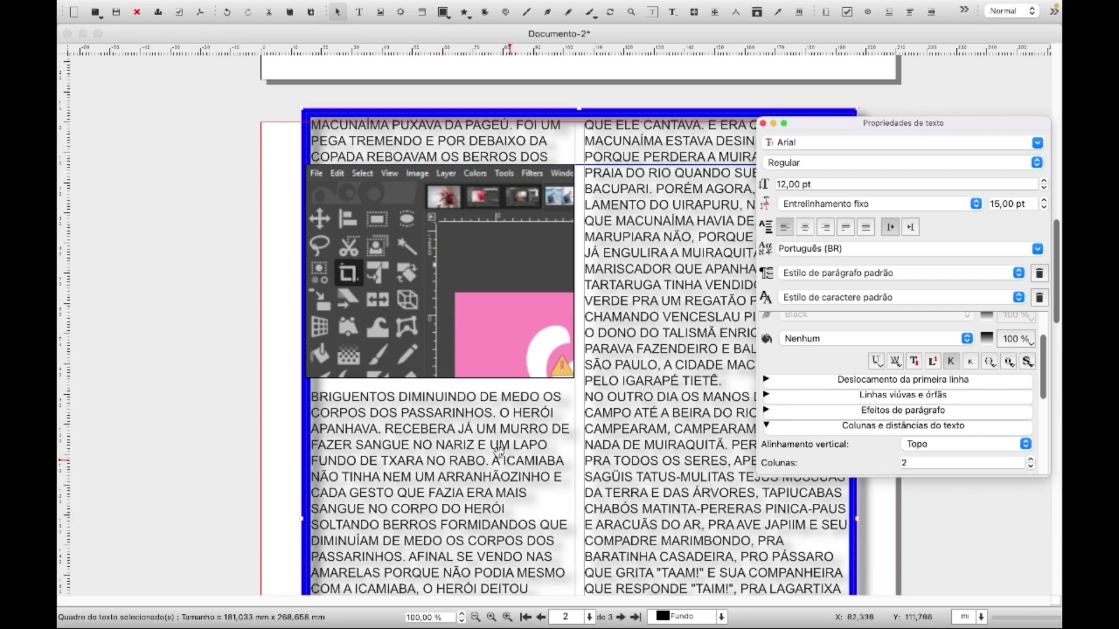
click(951, 362)
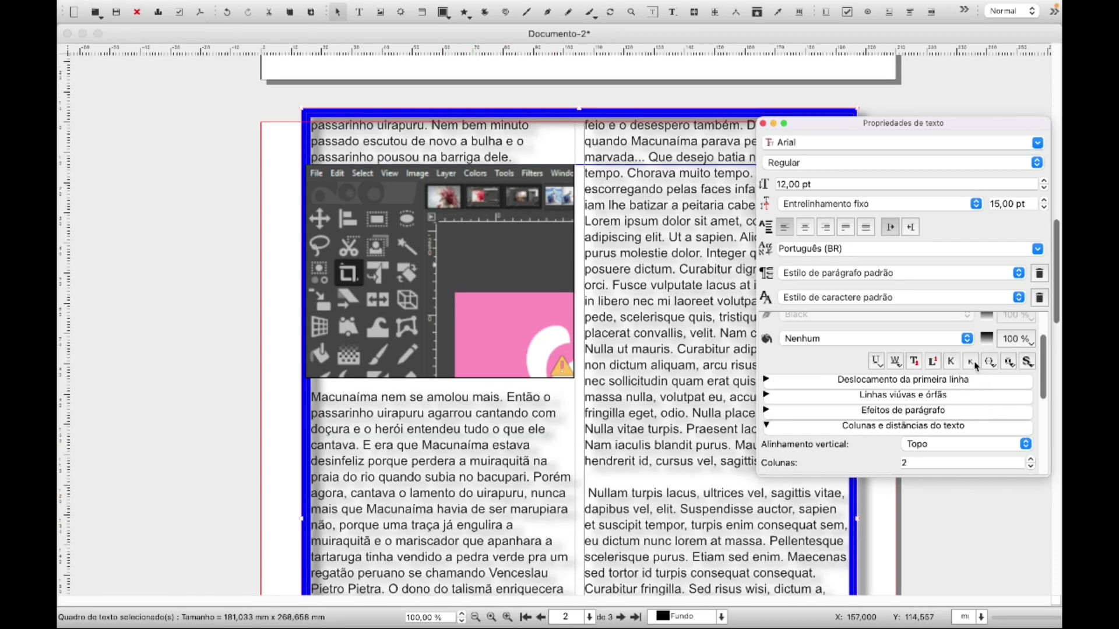
click(972, 362)
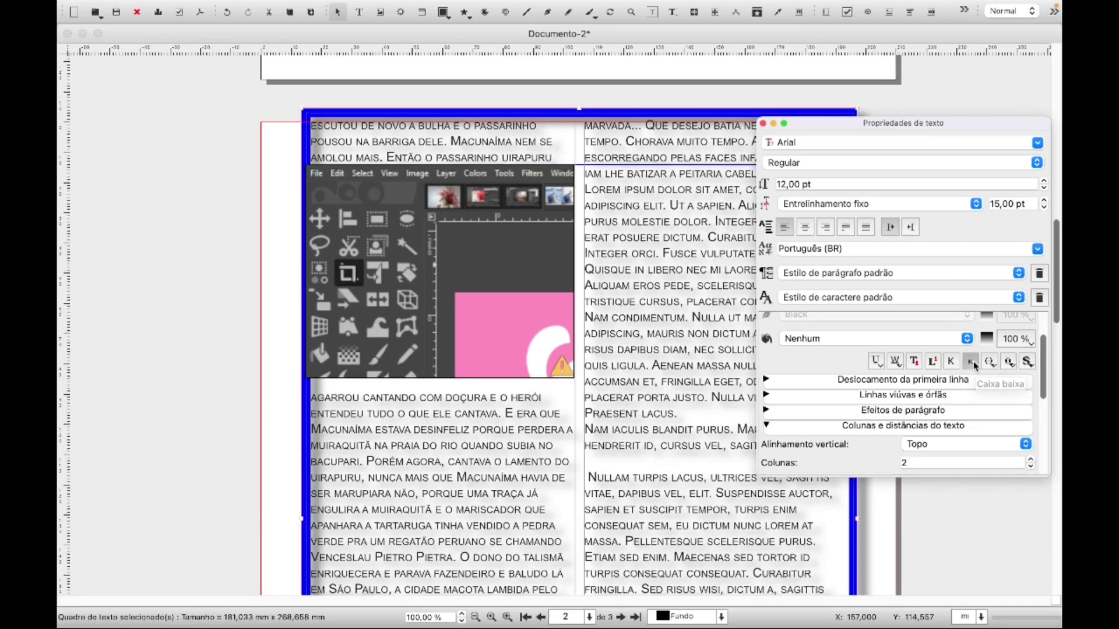
click(971, 362)
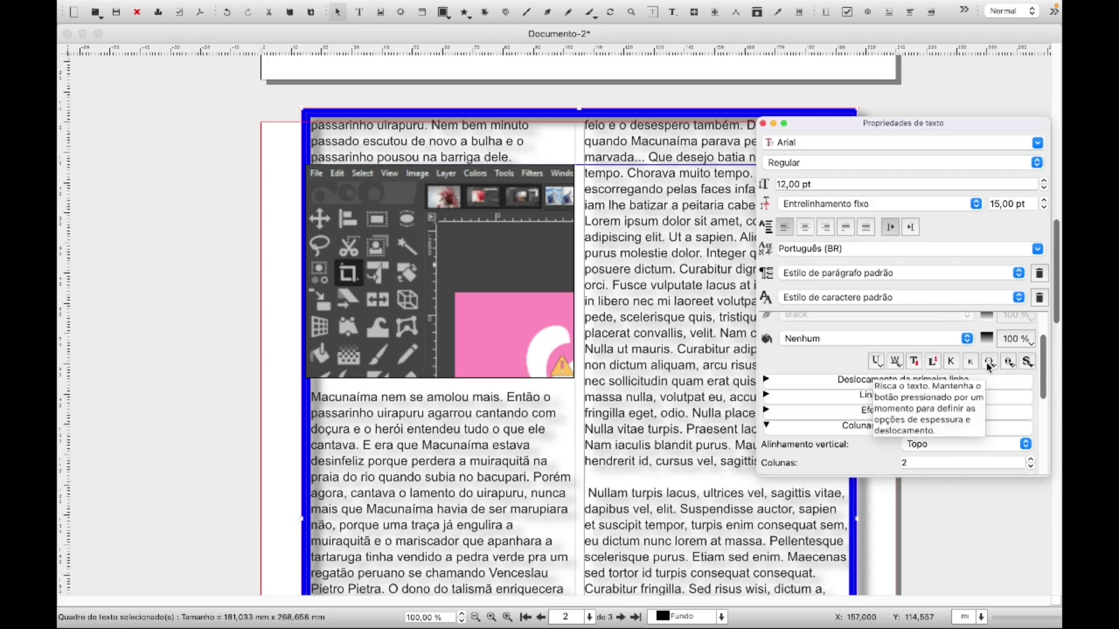
- Try striking through and outlining the frame's text, switching each effect off again
click(989, 361)
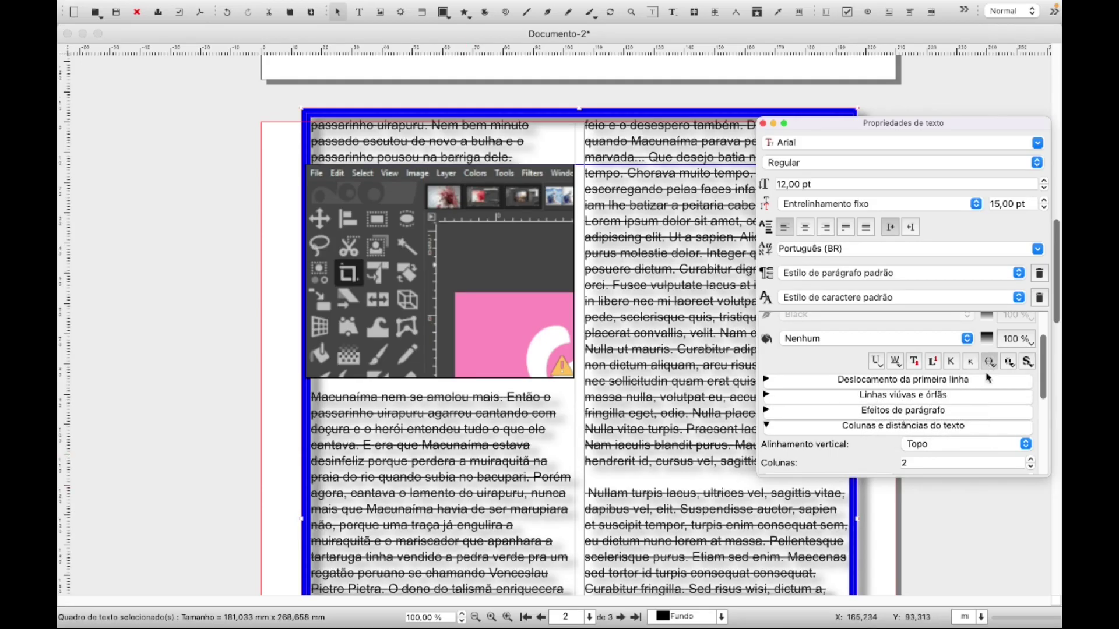
click(990, 363)
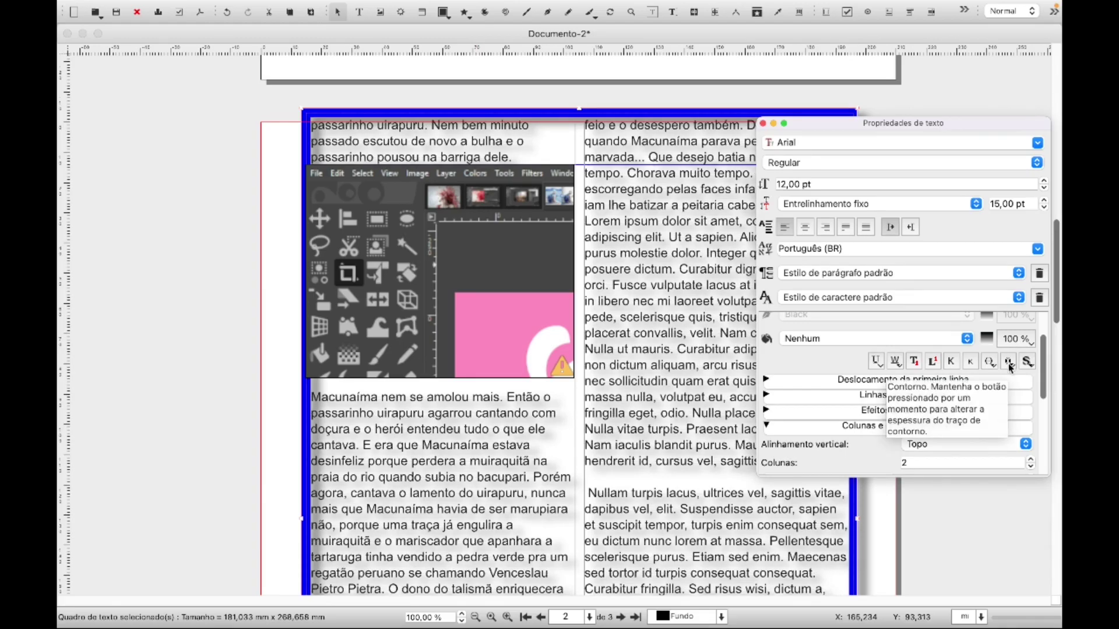
click(1008, 362)
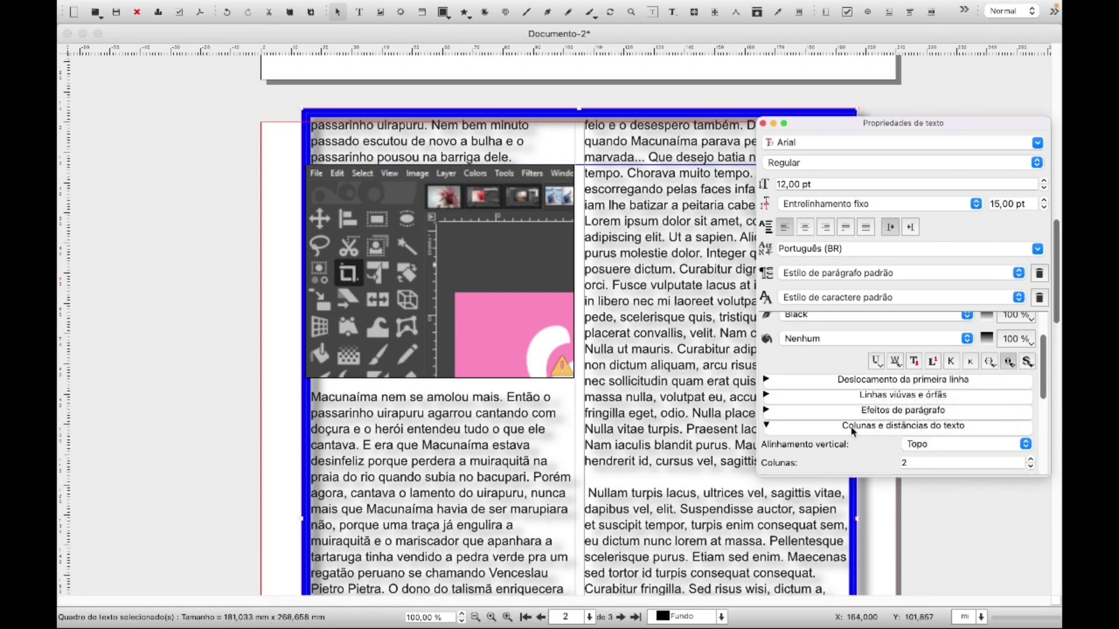
click(1008, 362)
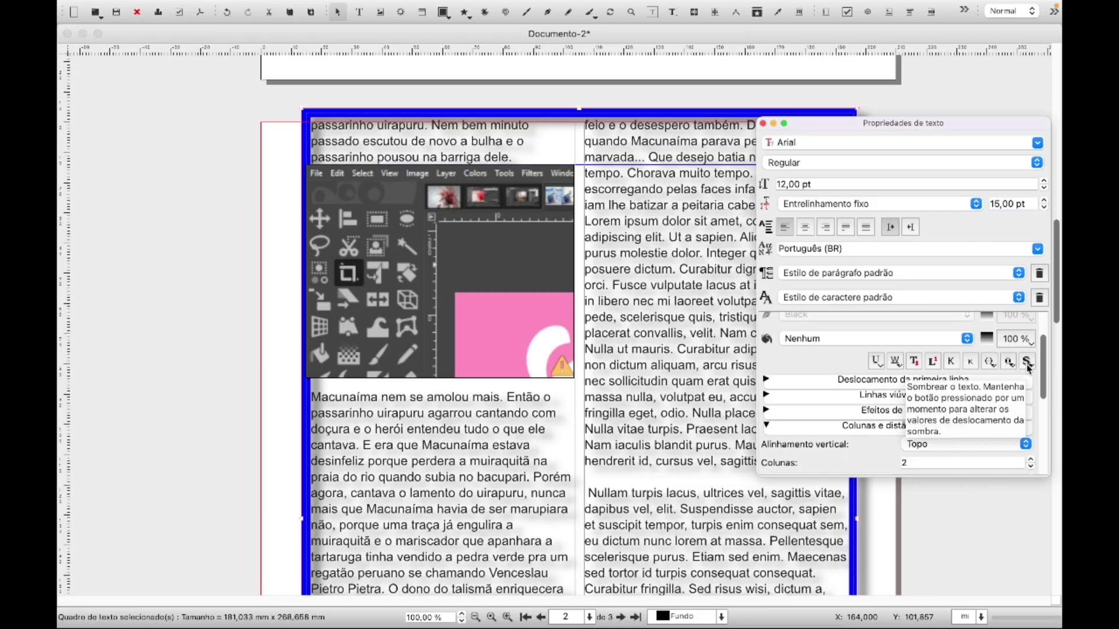
- Try the shadow effect on the frame's text, switch it off again, and collapse the Cor e efeitos settings
click(1028, 363)
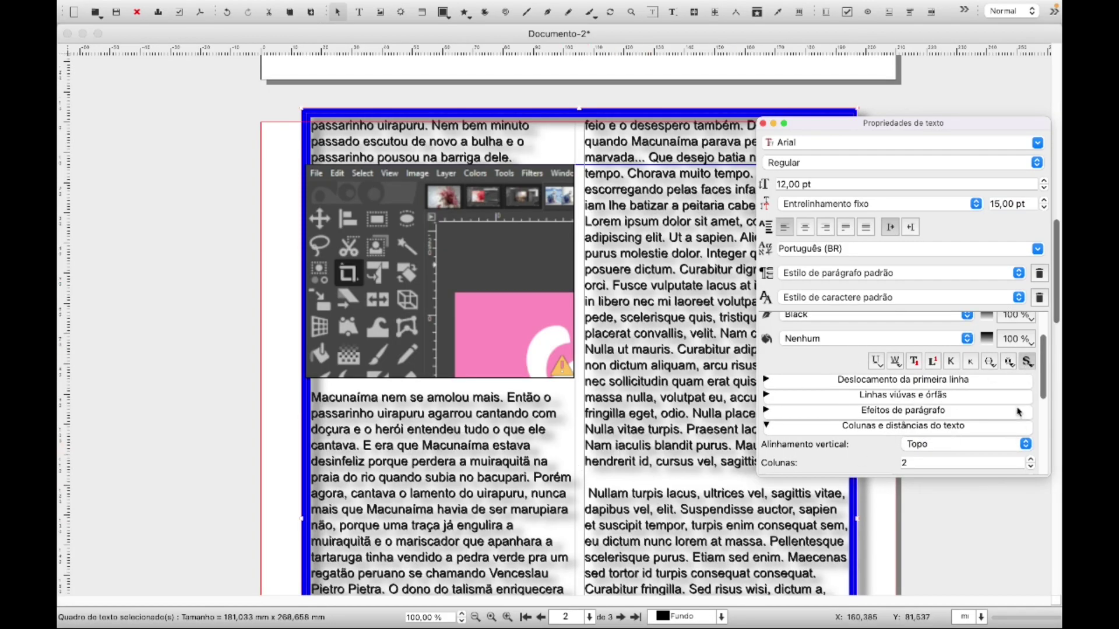
click(1027, 362)
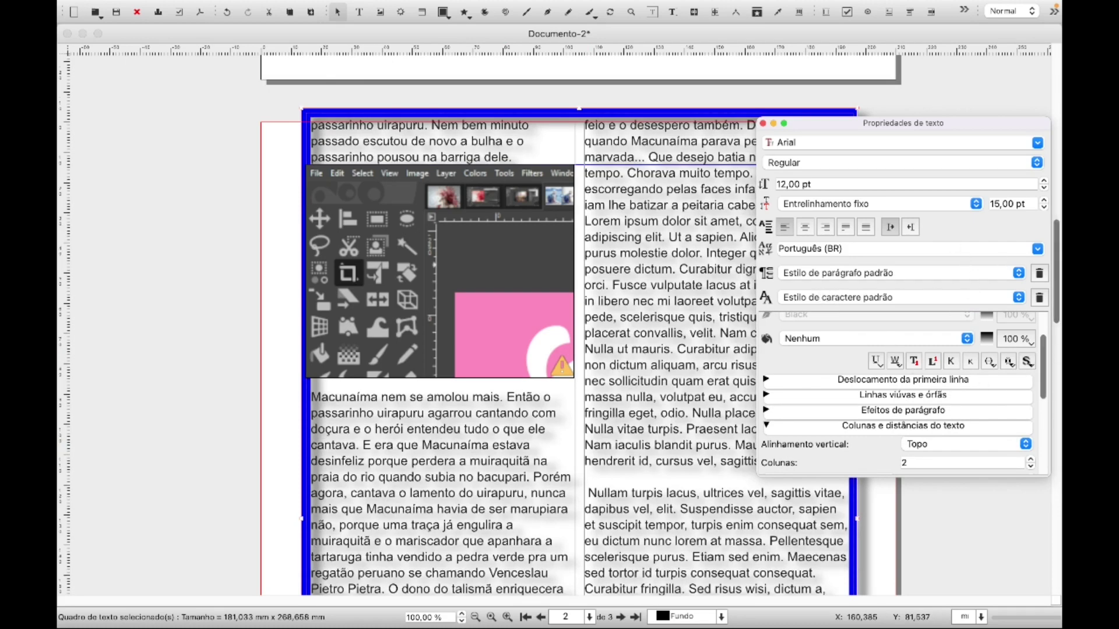
scroll(1047, 354, down, 1)
drag(1047, 355, 1047, 329)
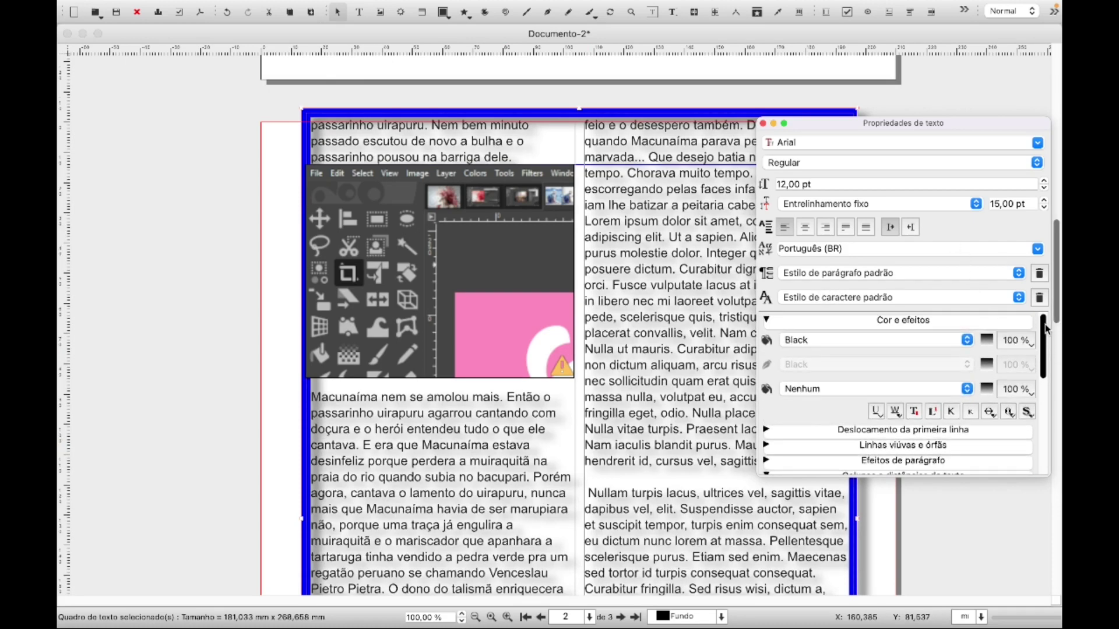
click(779, 325)
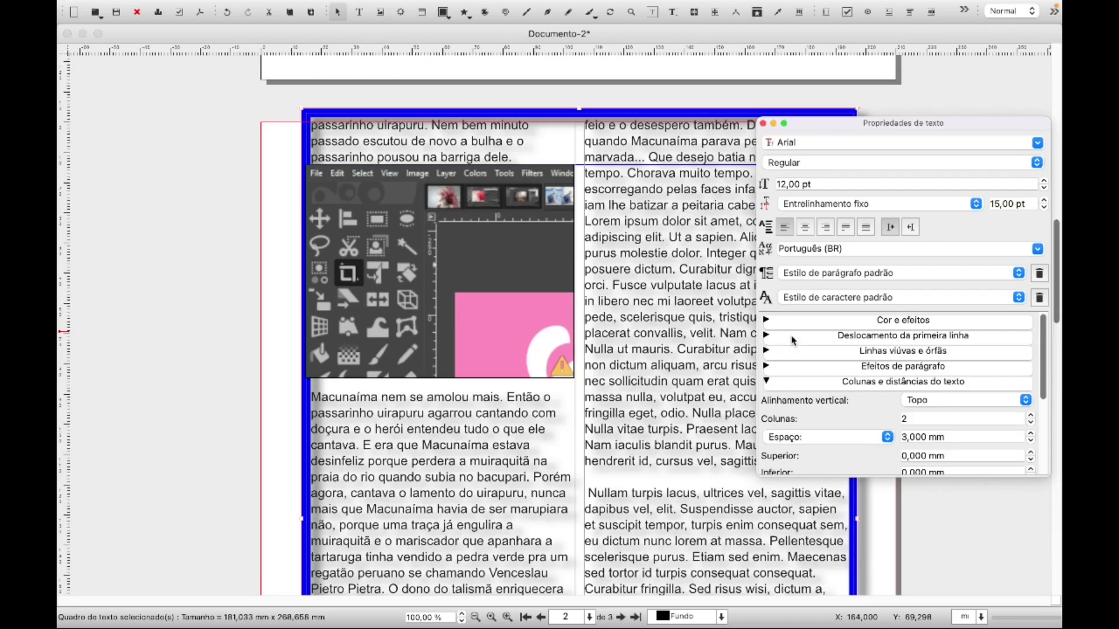
- Try Ascenção Máxima, Espaçamento entrelinhas and Pauta as the first-line offset, and set it back to Ascendente da Fonte
click(791, 340)
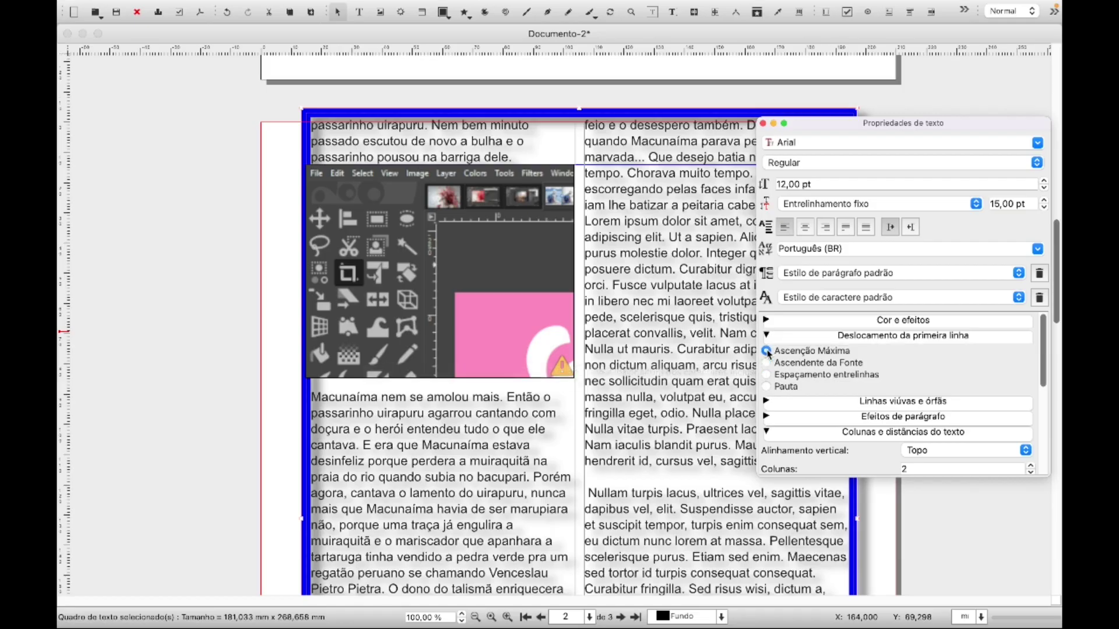
click(767, 351)
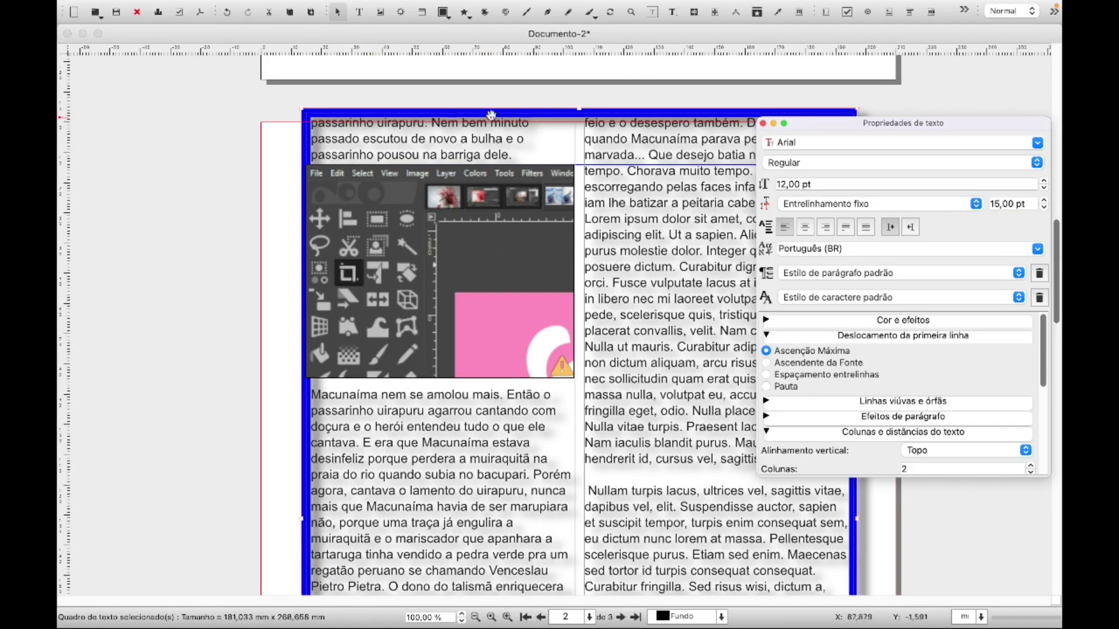
click(767, 364)
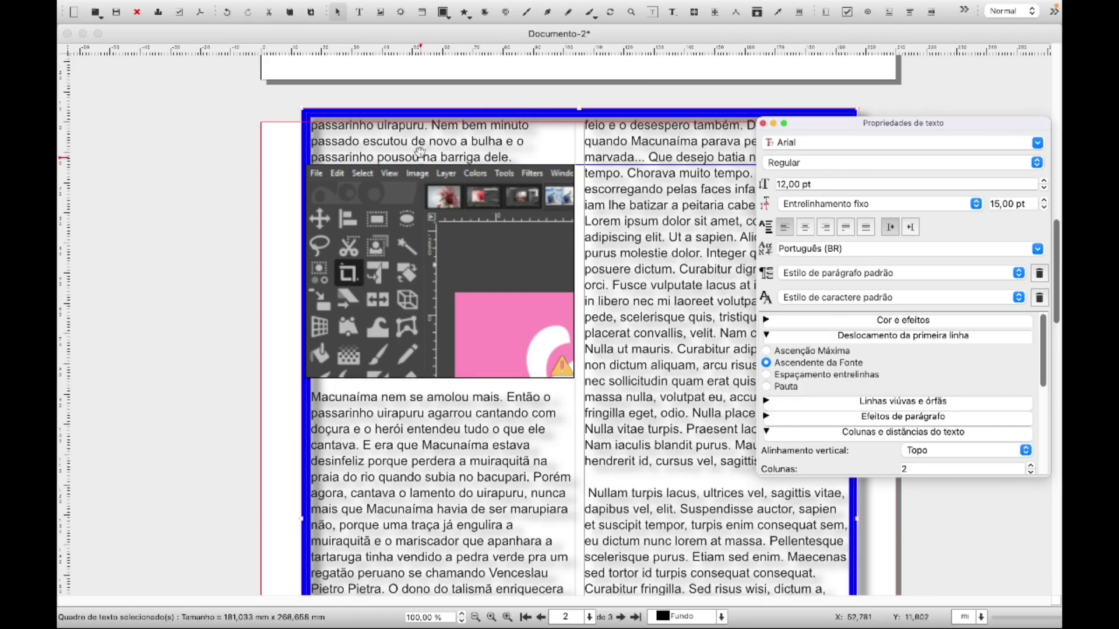
click(767, 375)
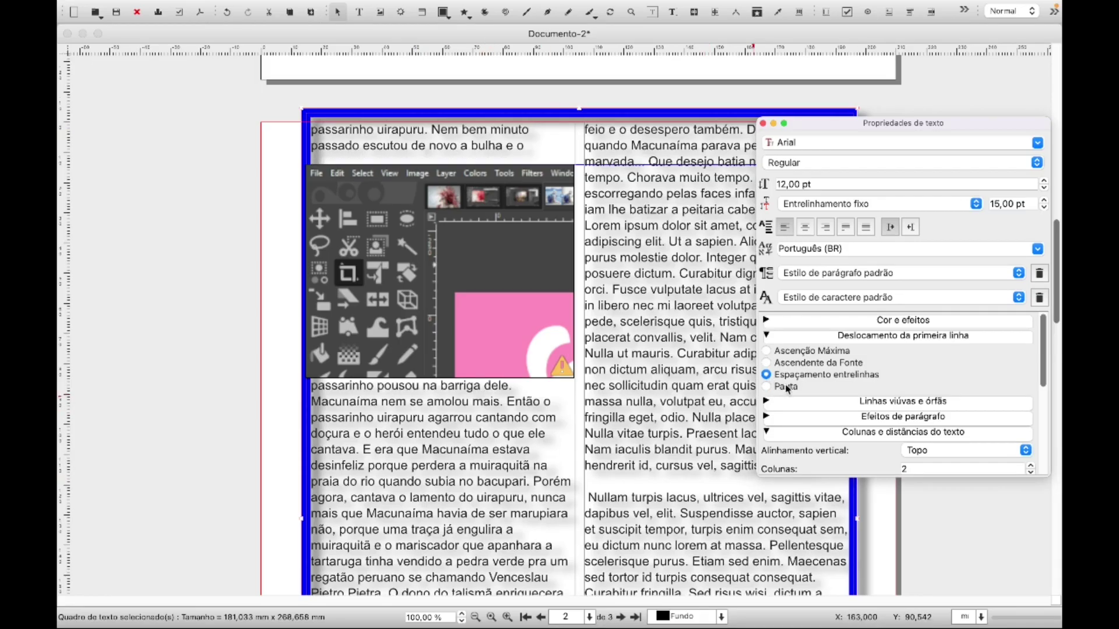
click(766, 389)
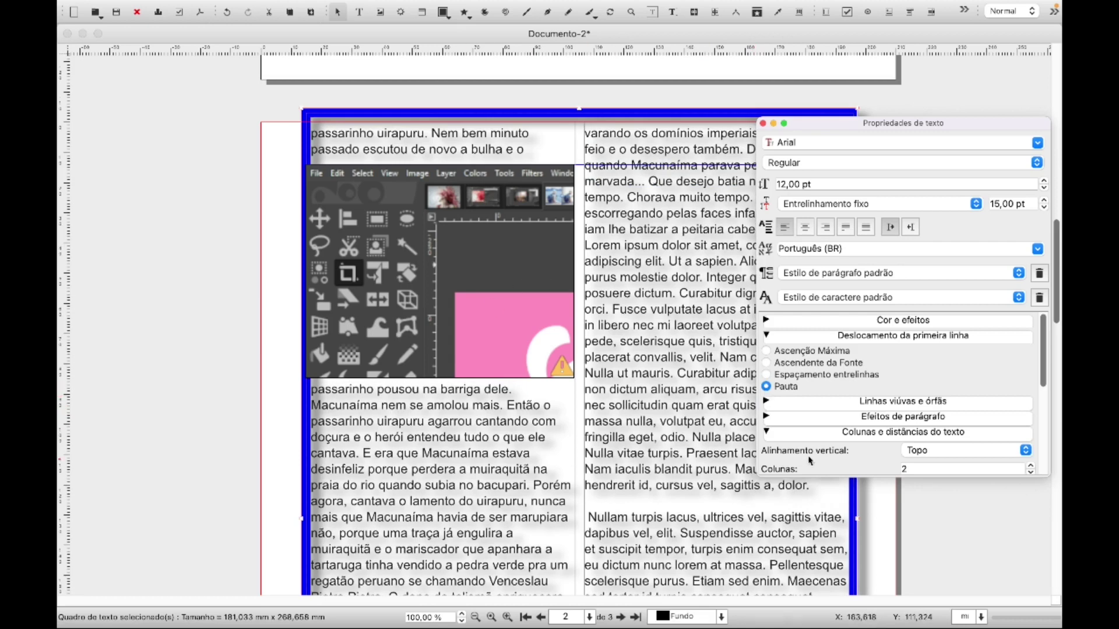
click(766, 363)
click(778, 335)
- In the widow and orphan settings, try 3 lines for Não separar primeiro, and set it back to 0
click(834, 352)
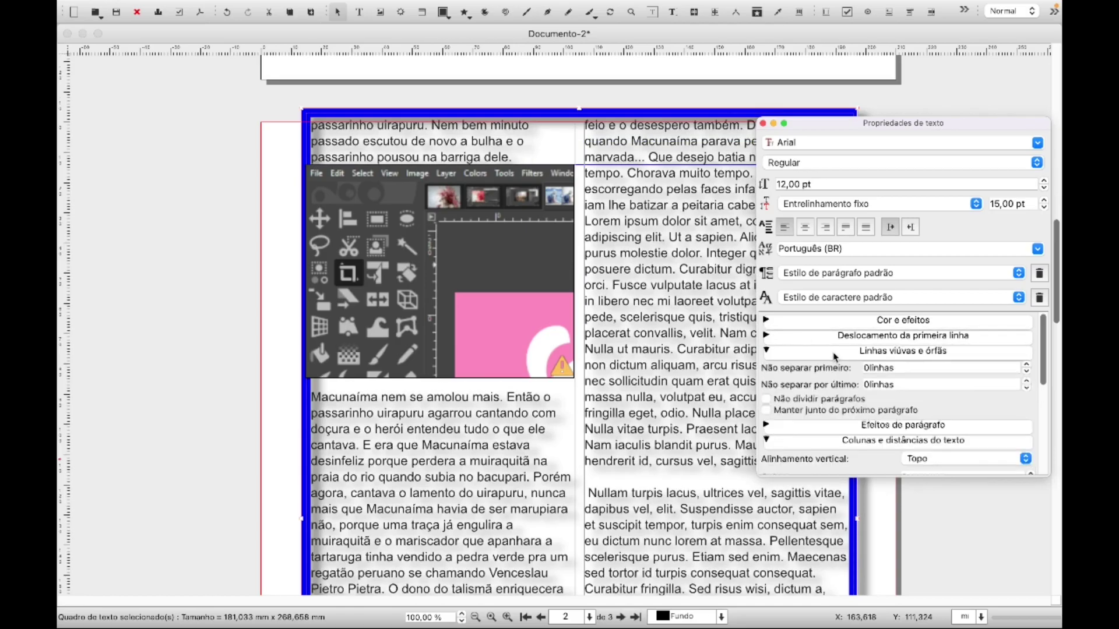
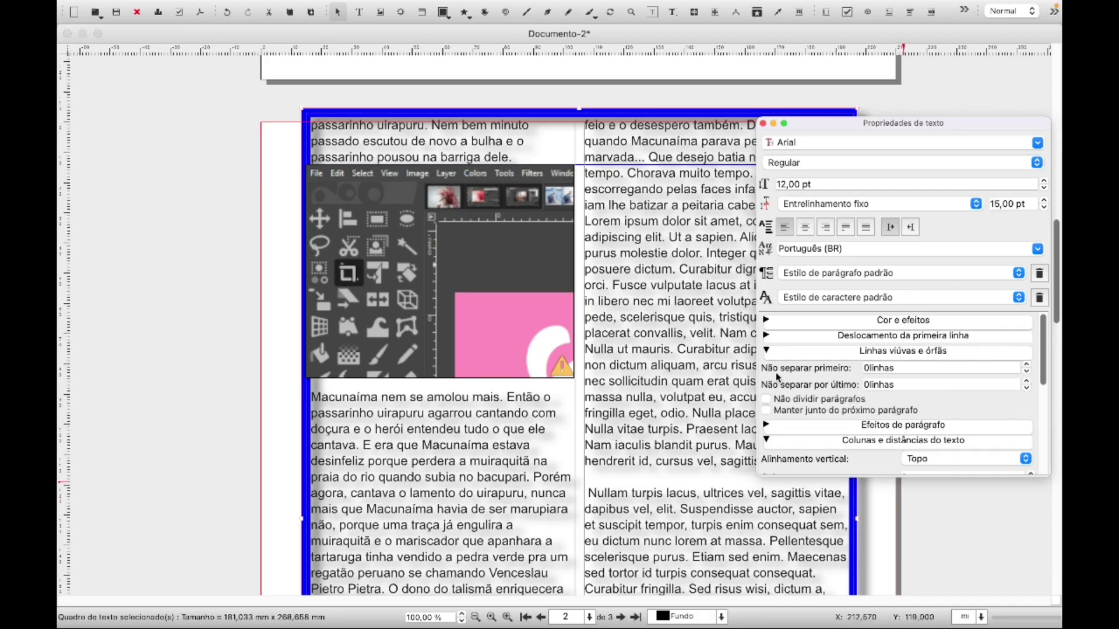
click(1026, 366)
click(1027, 365)
click(1026, 365)
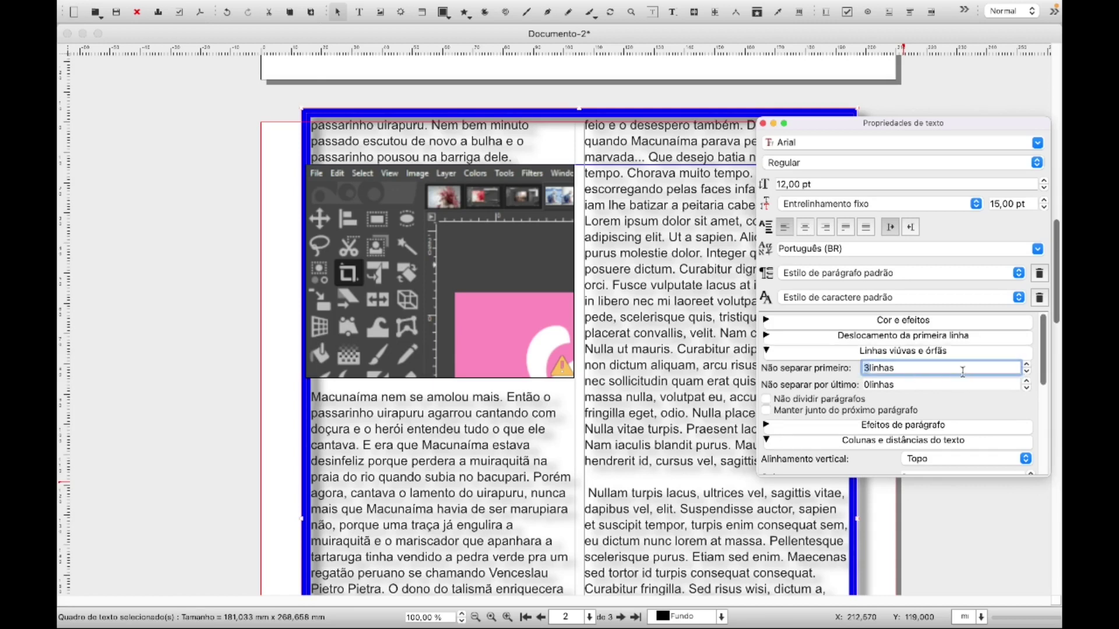
click(1027, 371)
click(1027, 372)
click(1026, 373)
- Try the Não dividir parágrafos option on the text, checking how the page reflows, and switch it off again
click(768, 400)
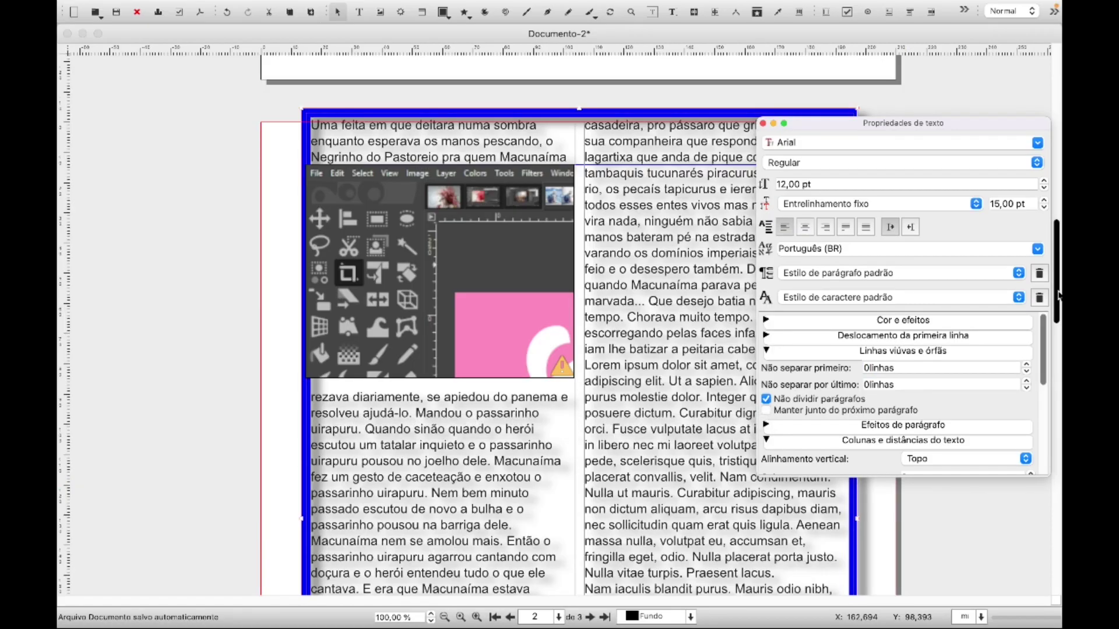
mouse_move(1057, 296)
mouse_down()
mouse_move(1057, 337)
mouse_move(1057, 277)
mouse_up()
click(765, 401)
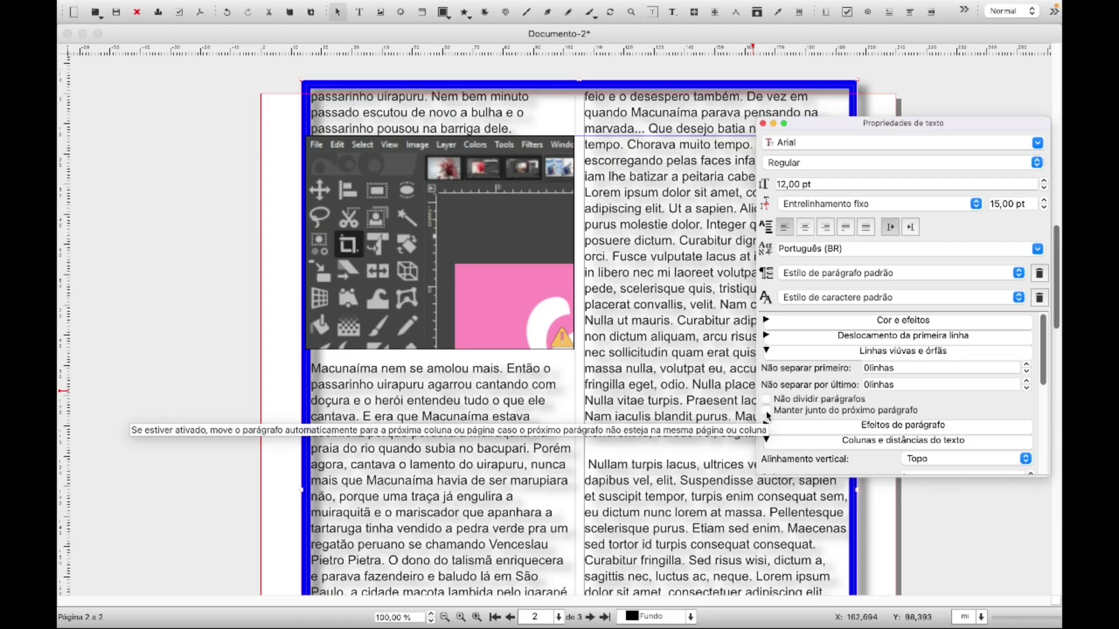
- Try the Manter junto do próximo parágrafo option, switch it off again, and collapse the widow and orphan settings
click(767, 411)
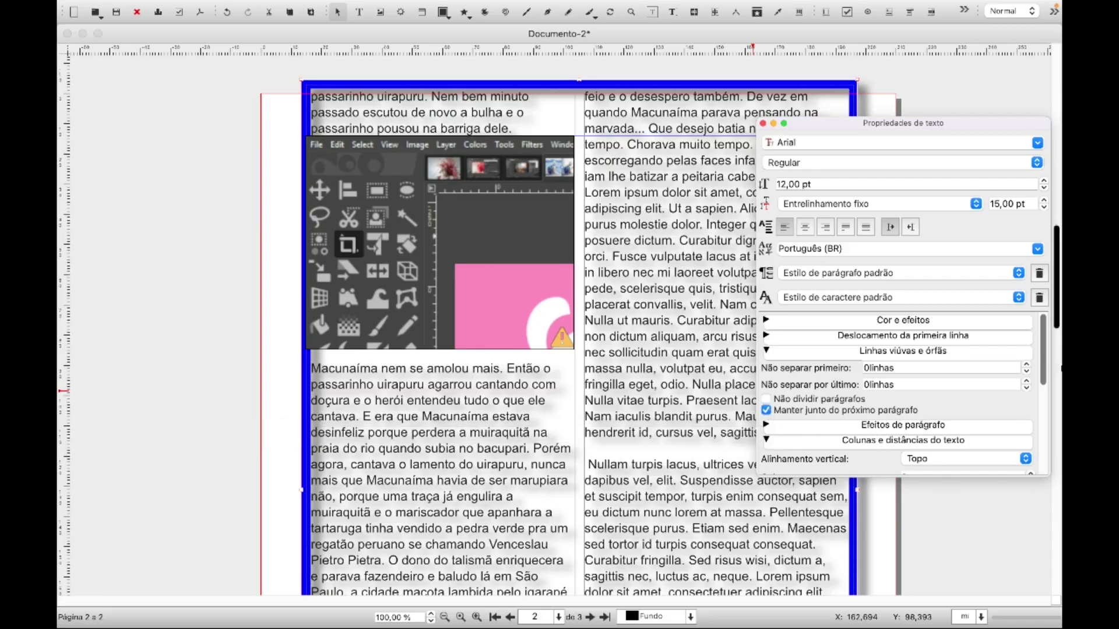
mouse_move(1056, 320)
mouse_down()
mouse_move(1056, 420)
mouse_move(1055, 319)
mouse_up()
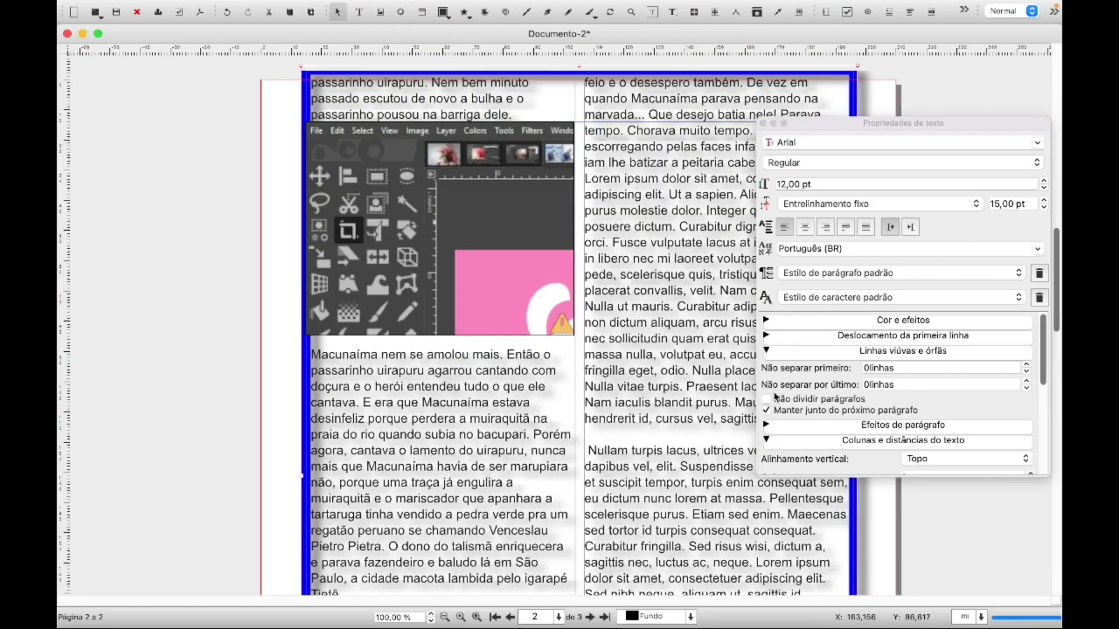
click(767, 411)
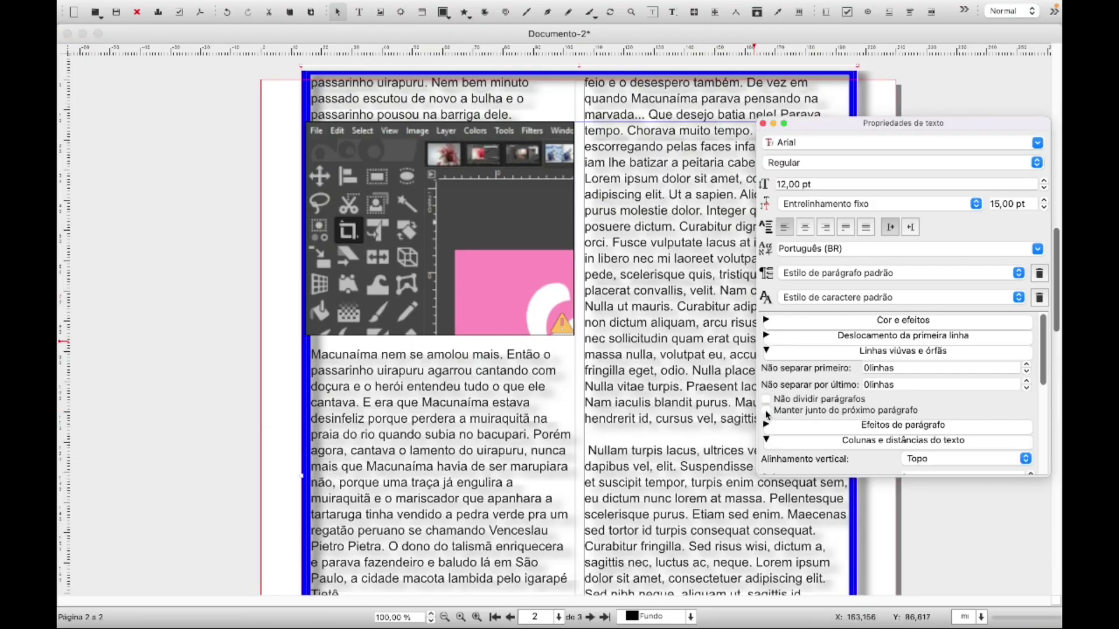
click(807, 351)
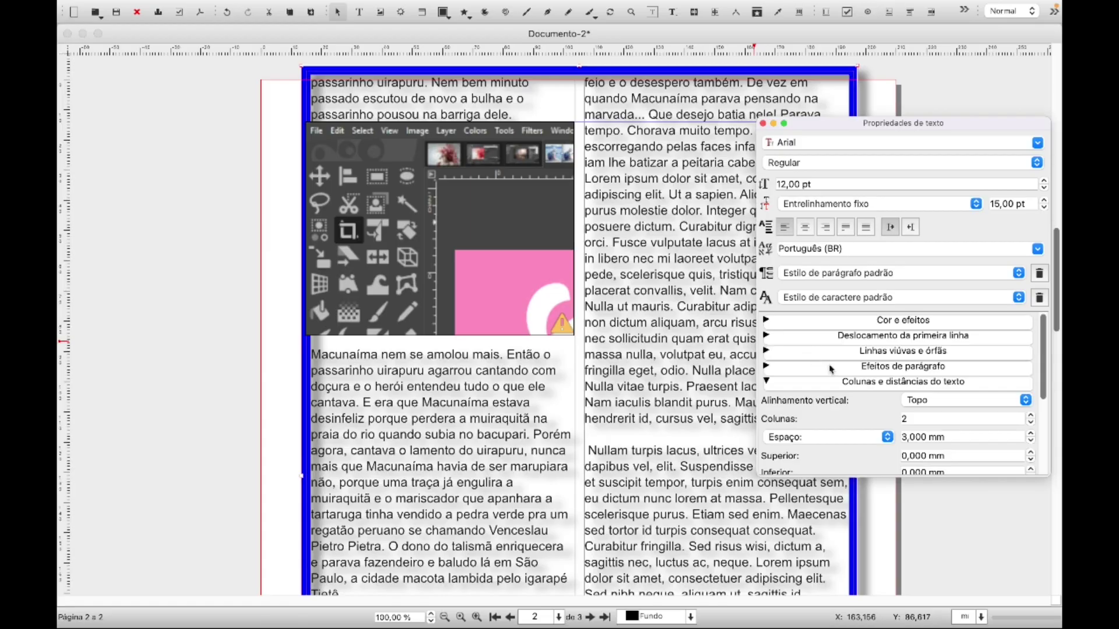
- Try the Letra capitular paragraph effect on the text, and replace it with Lista com marcadores
click(832, 367)
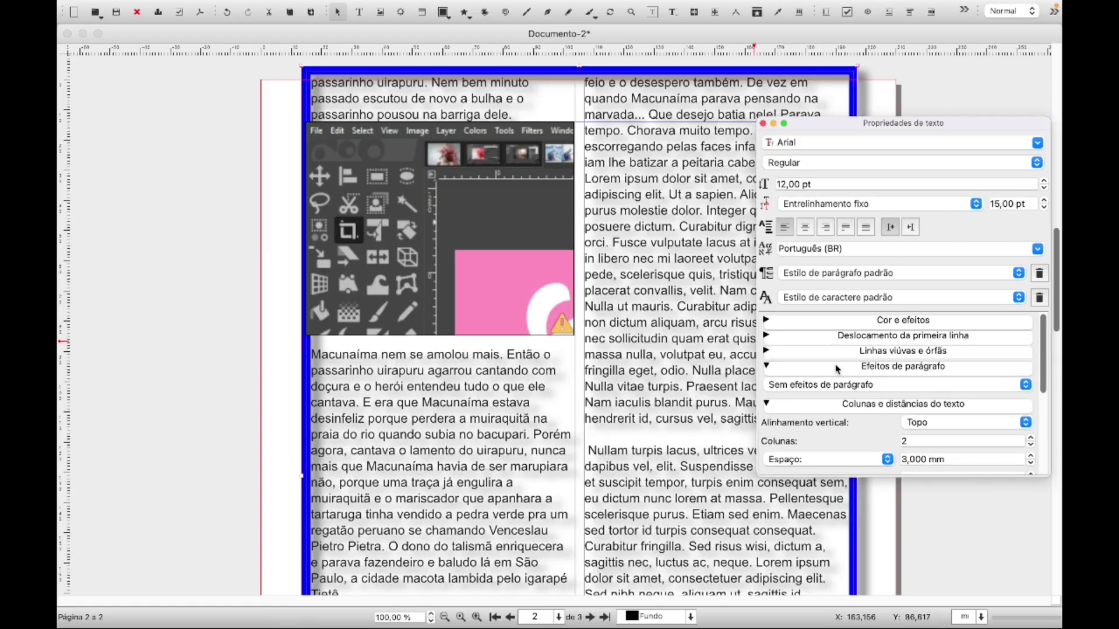
click(1023, 389)
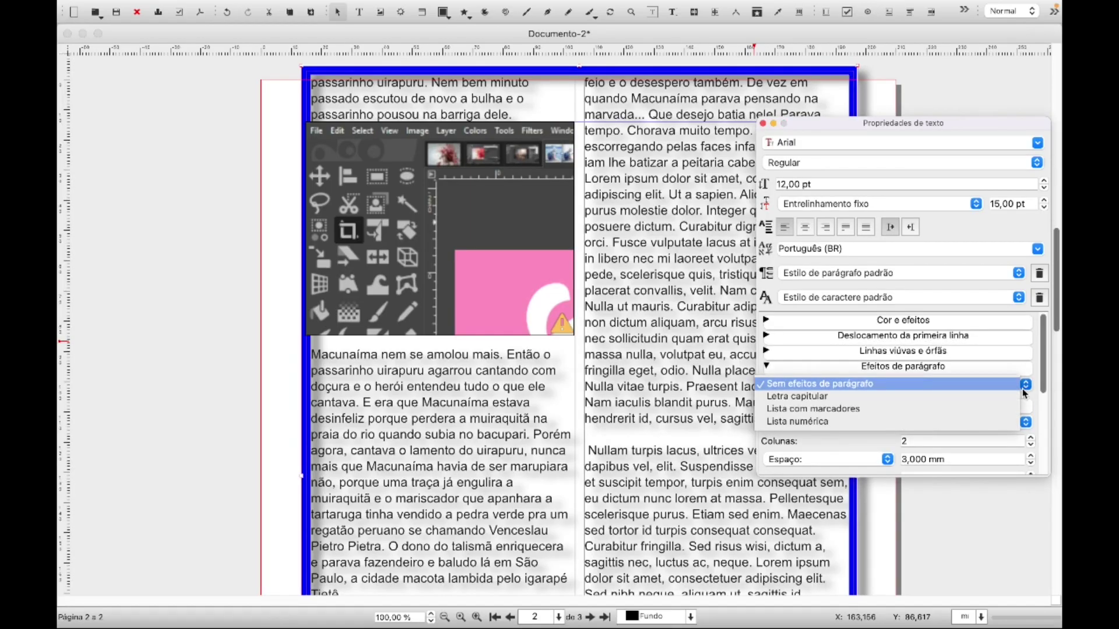
click(825, 395)
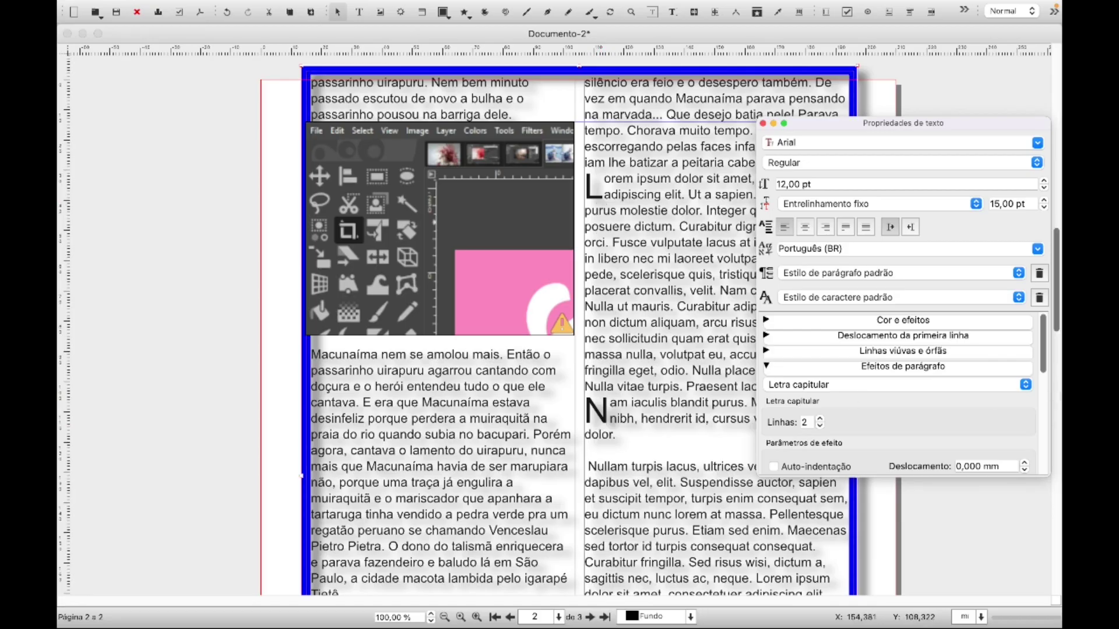
click(1025, 385)
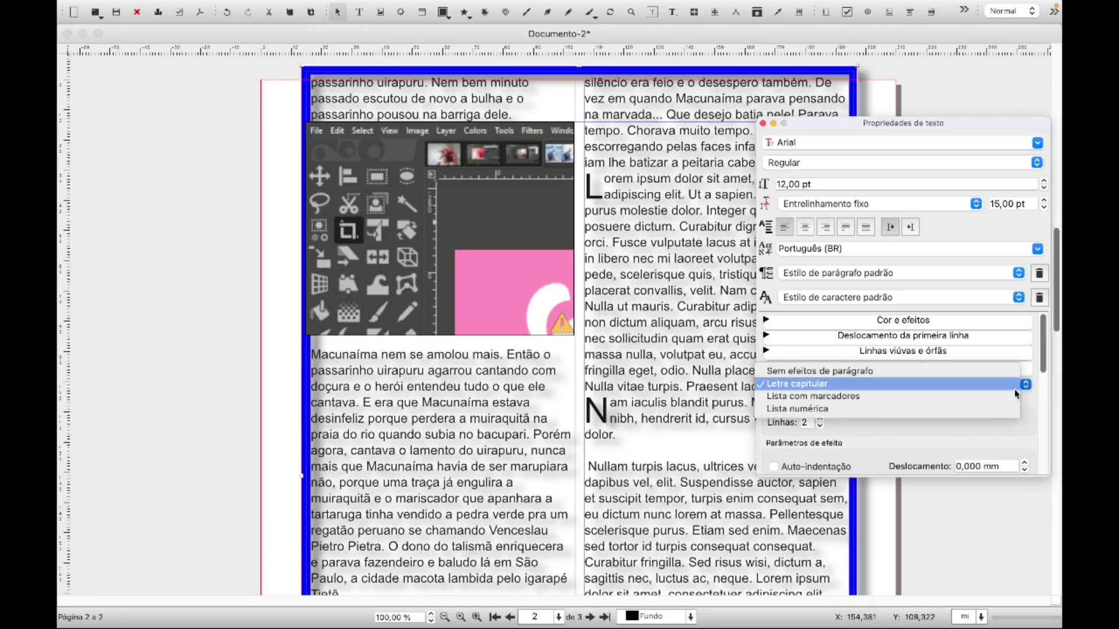
click(907, 397)
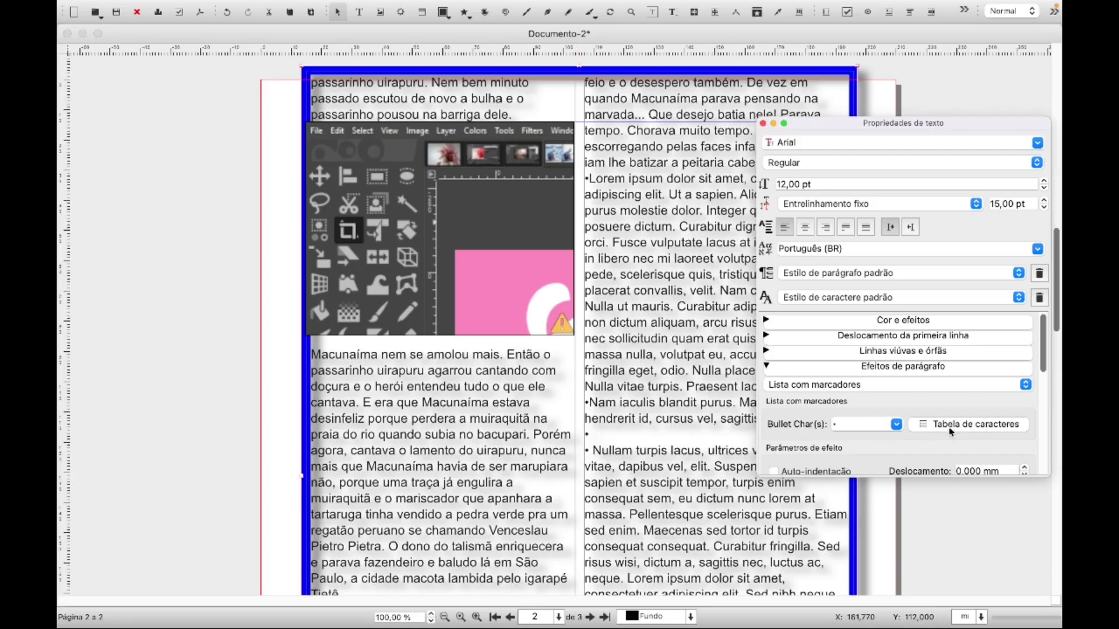
- Try the asterisk as the bullet character for the bulleted list, and replace it with the dash
click(897, 426)
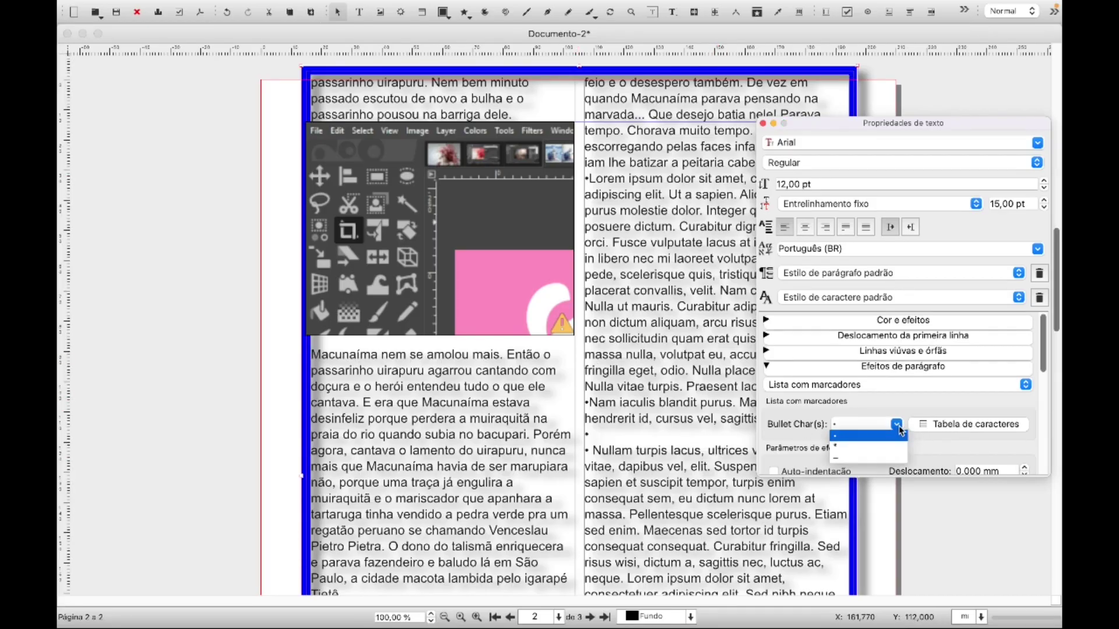
click(874, 446)
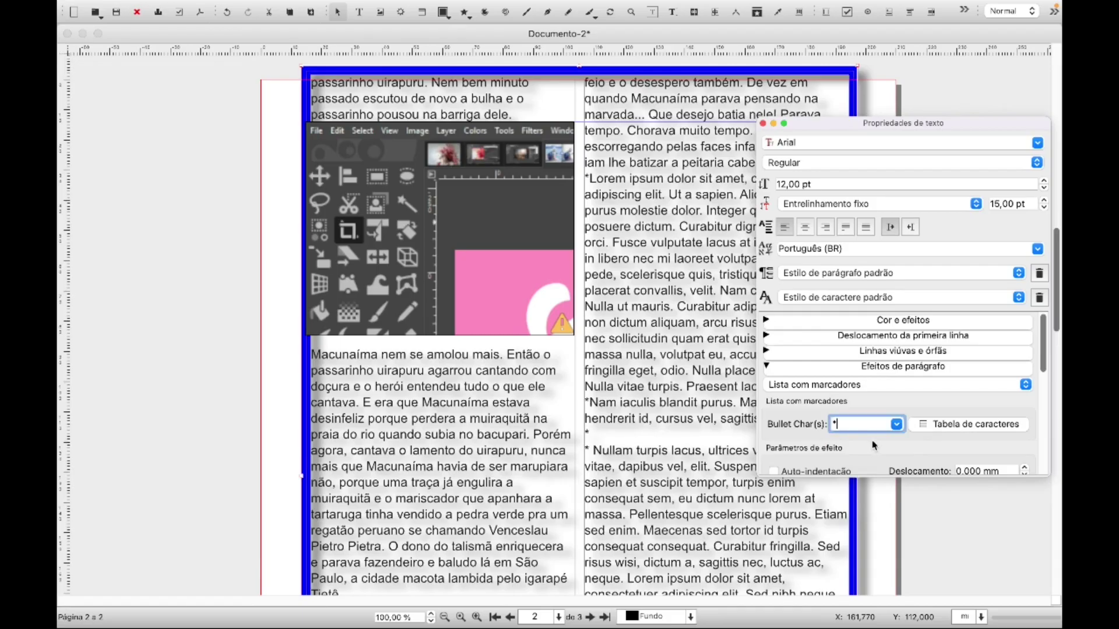
click(896, 424)
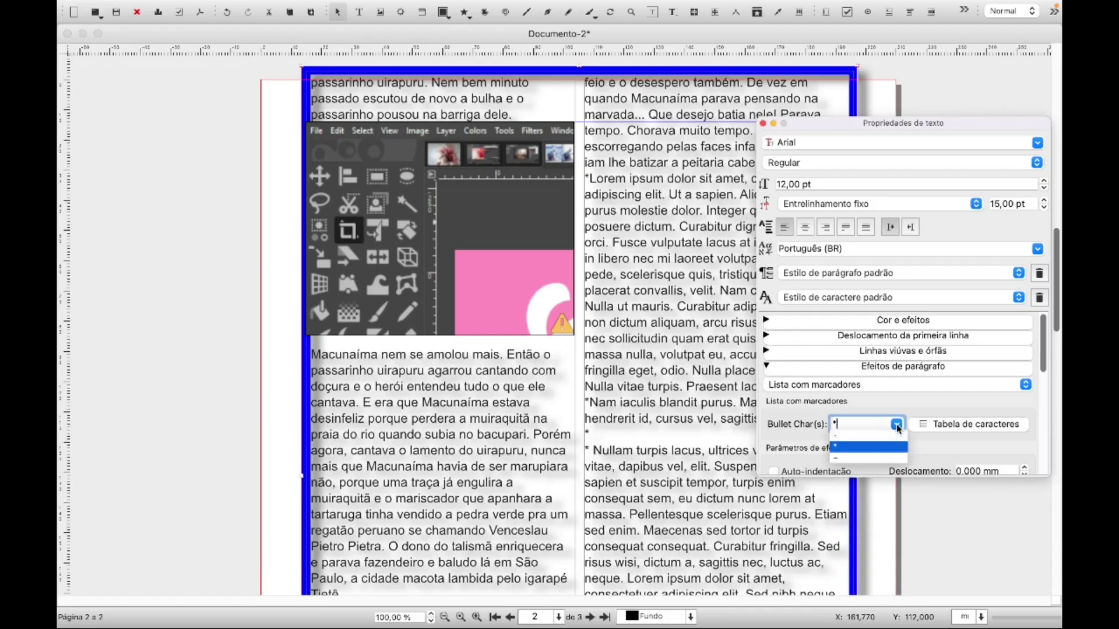
click(859, 459)
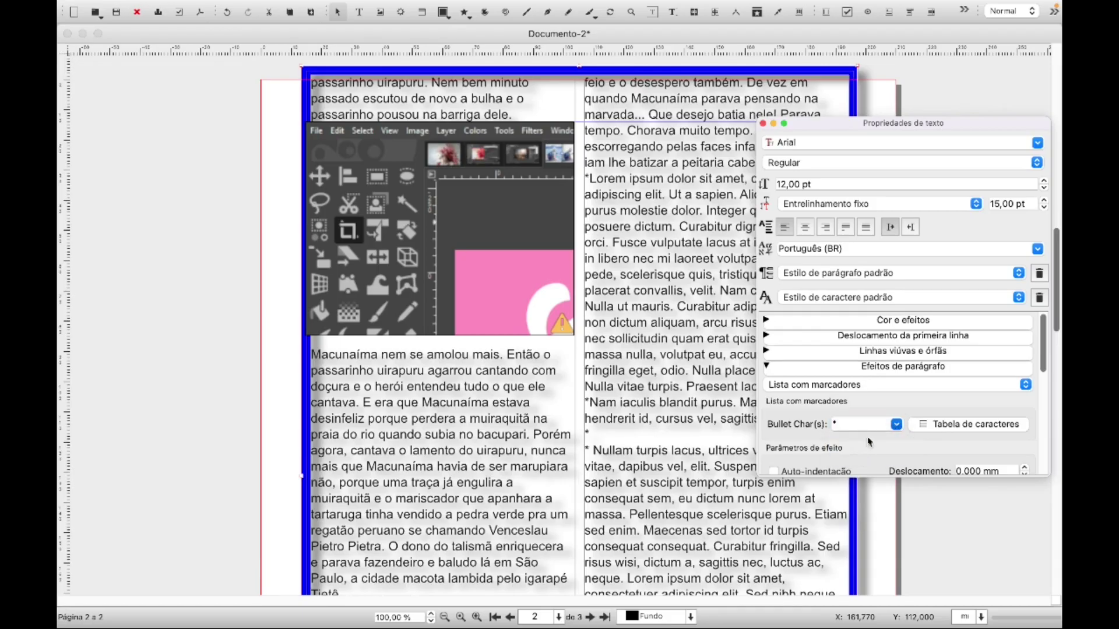
- Choose the pilcrow (¶) from the Arial Regular character table as the list's bullet character, and close the table
click(960, 429)
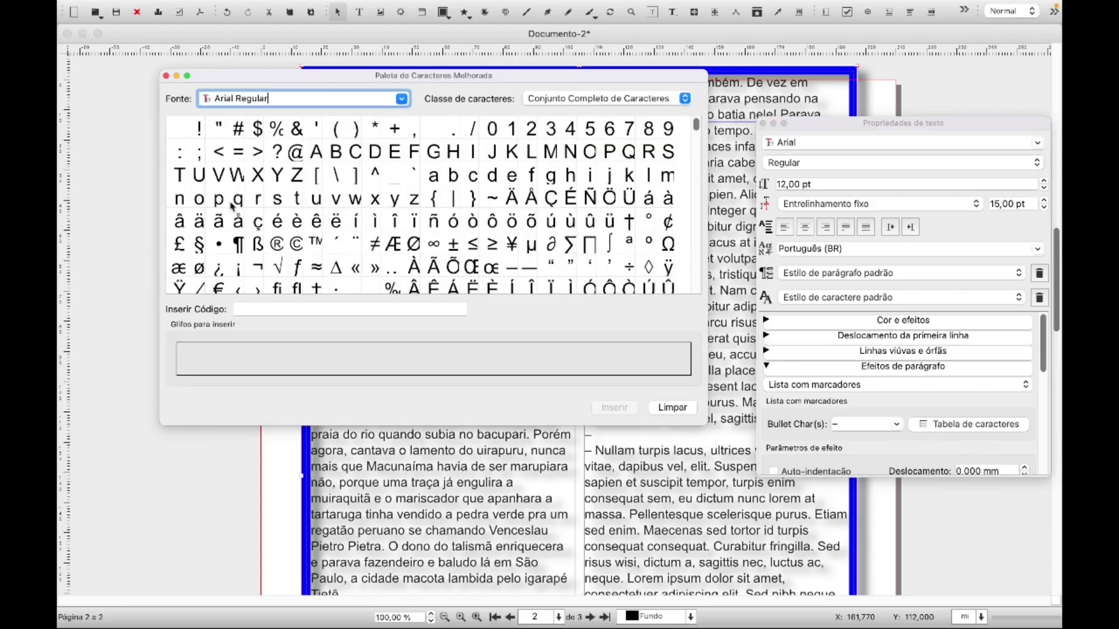
click(239, 246)
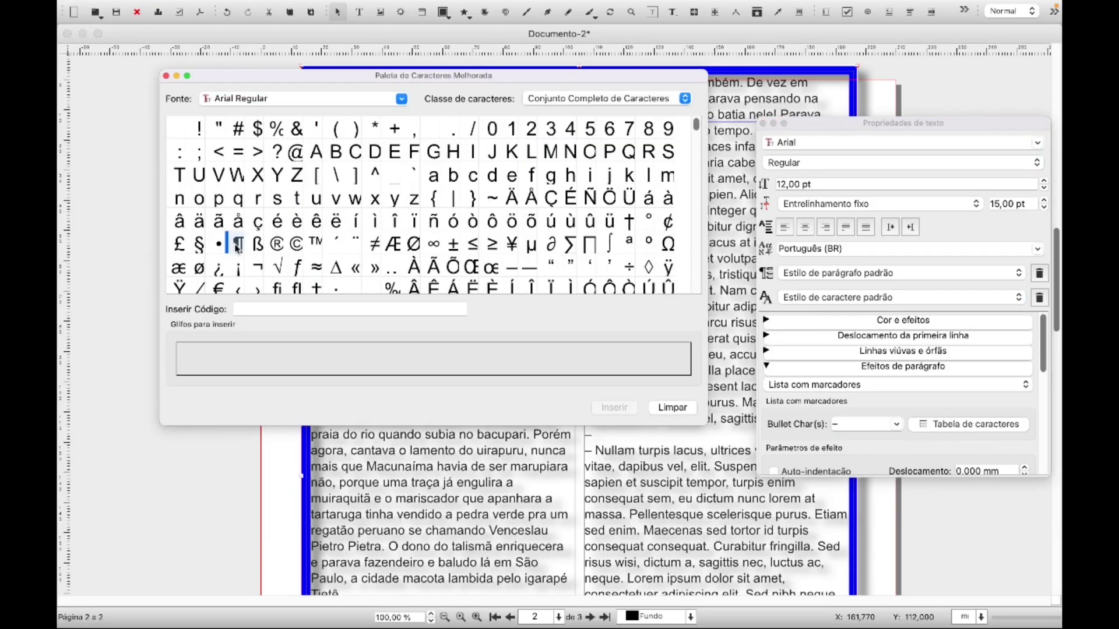
double_click(238, 246)
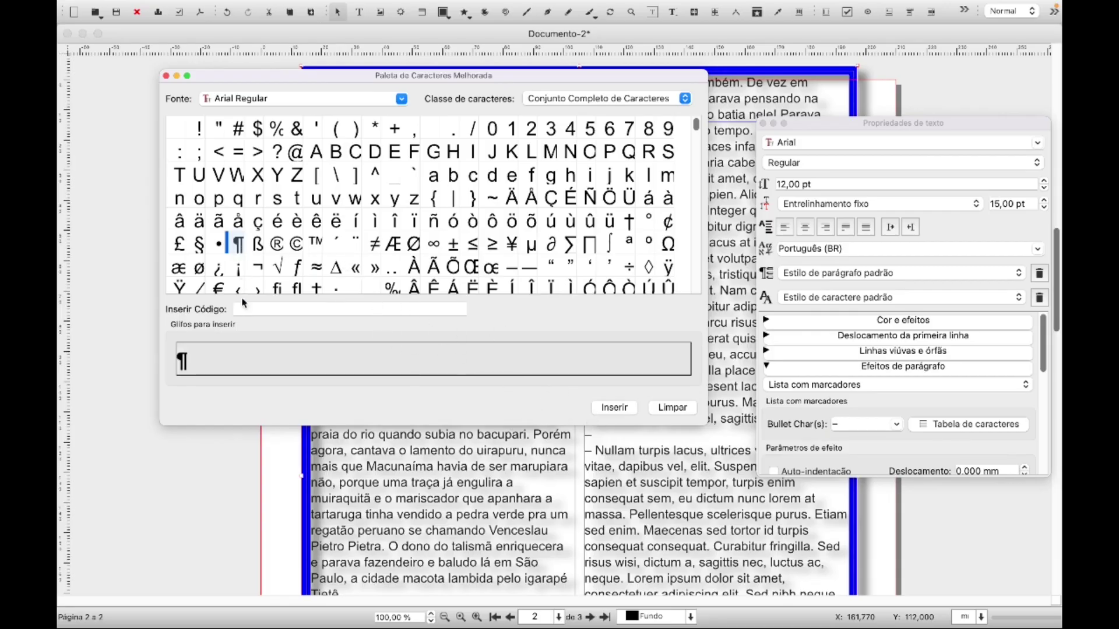
click(609, 410)
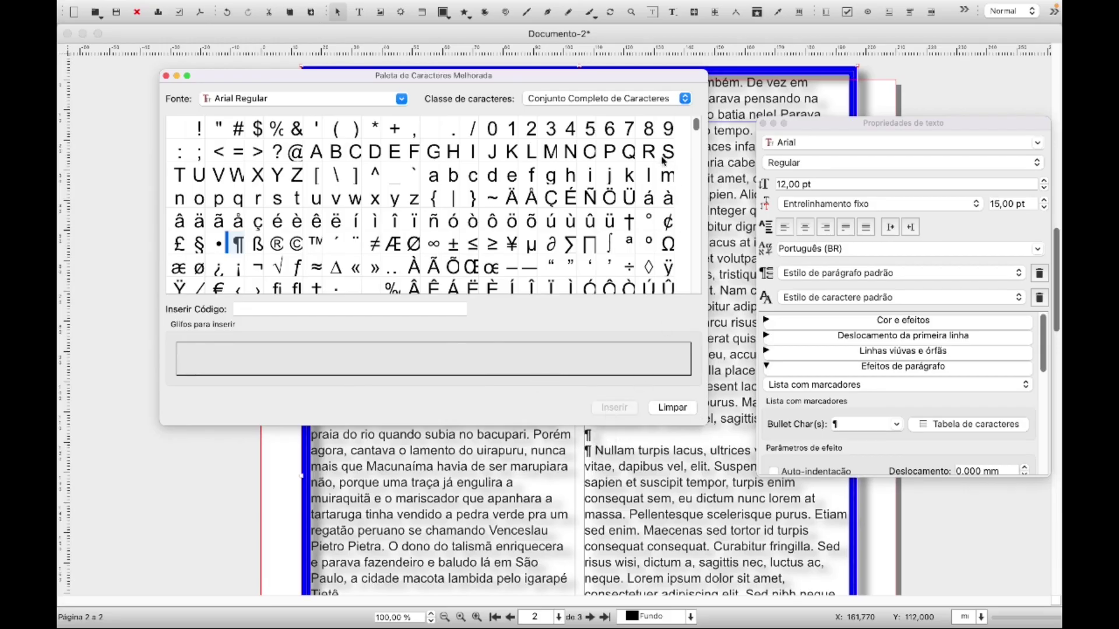
click(166, 76)
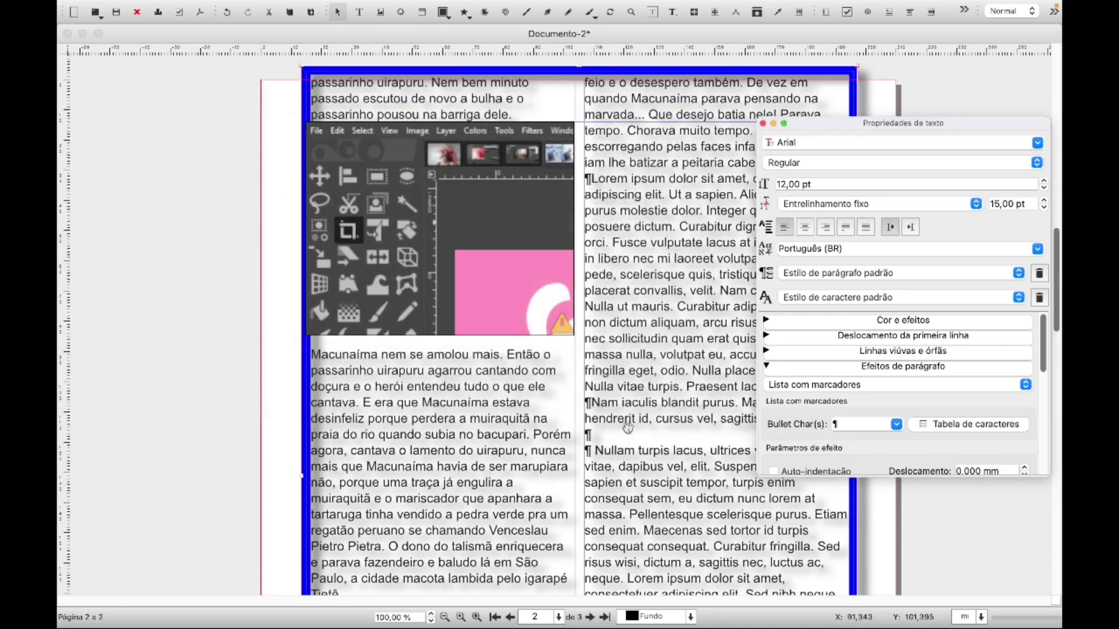
- Change the paragraph effect to Lista numérica with the I, II, III number format
click(1024, 385)
click(920, 398)
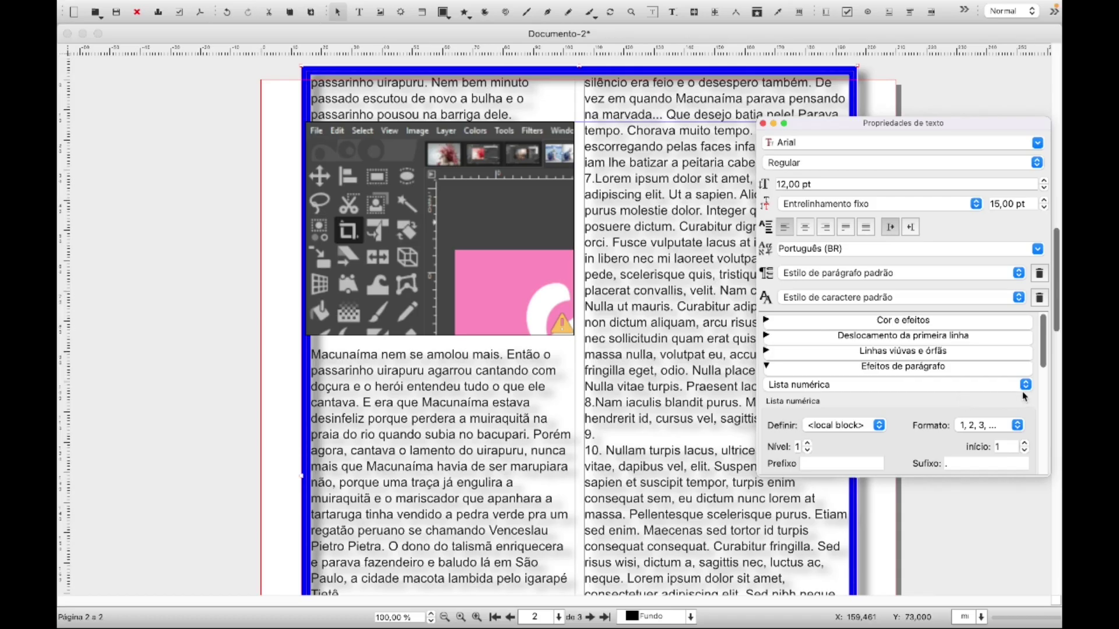
click(1016, 427)
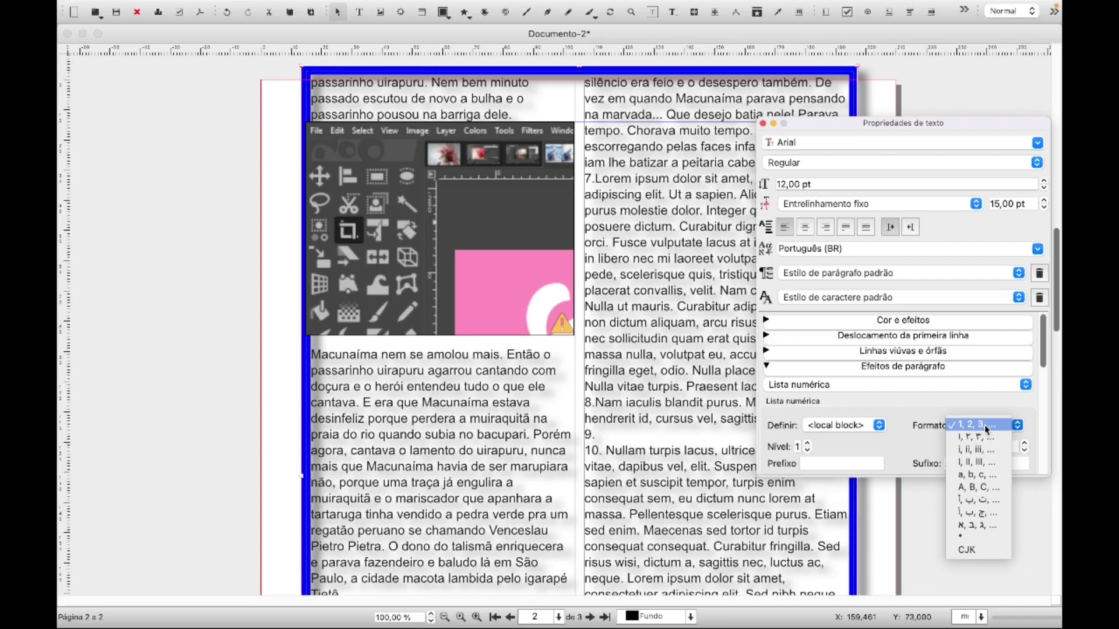
click(981, 462)
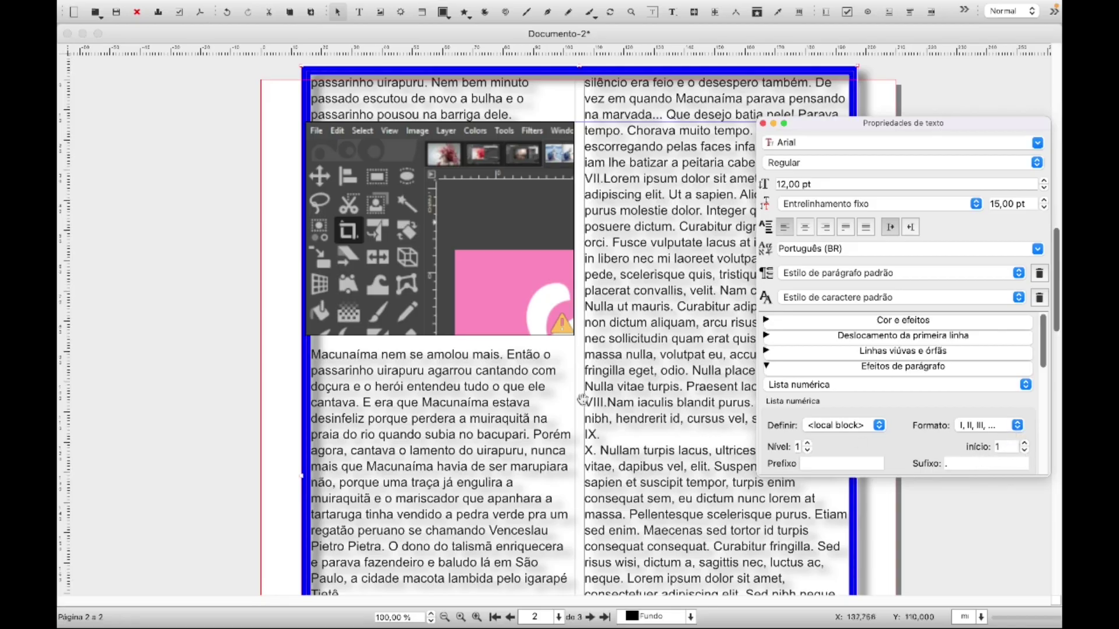
- Set the numbered list's starting number to 5
scroll(1027, 453, down, 2)
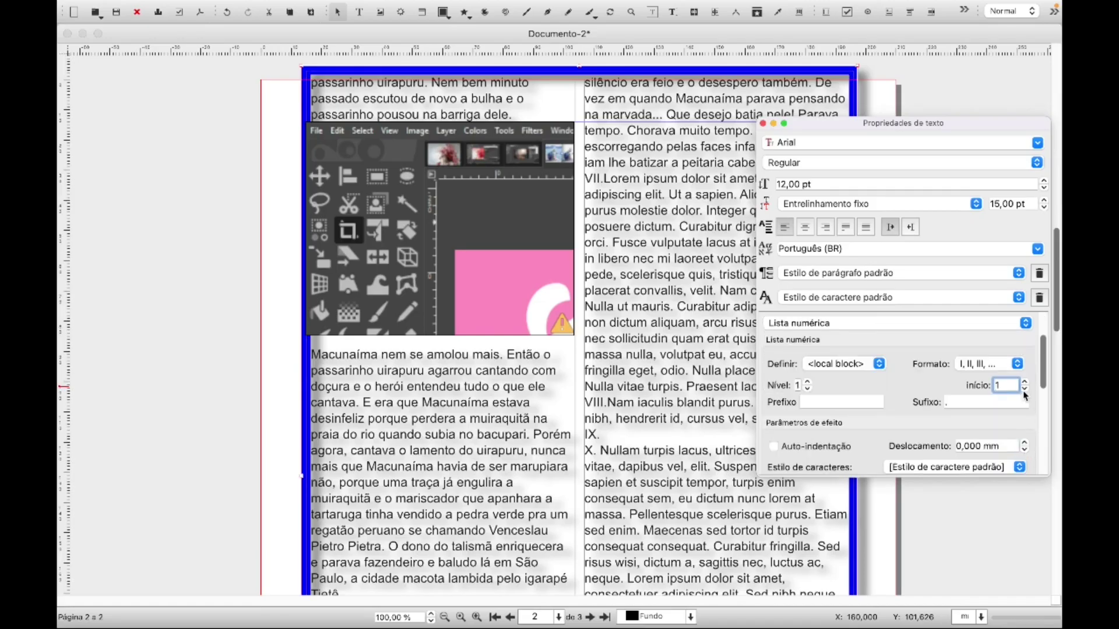
double_click(1001, 385)
key(BackSpace)
text(5)
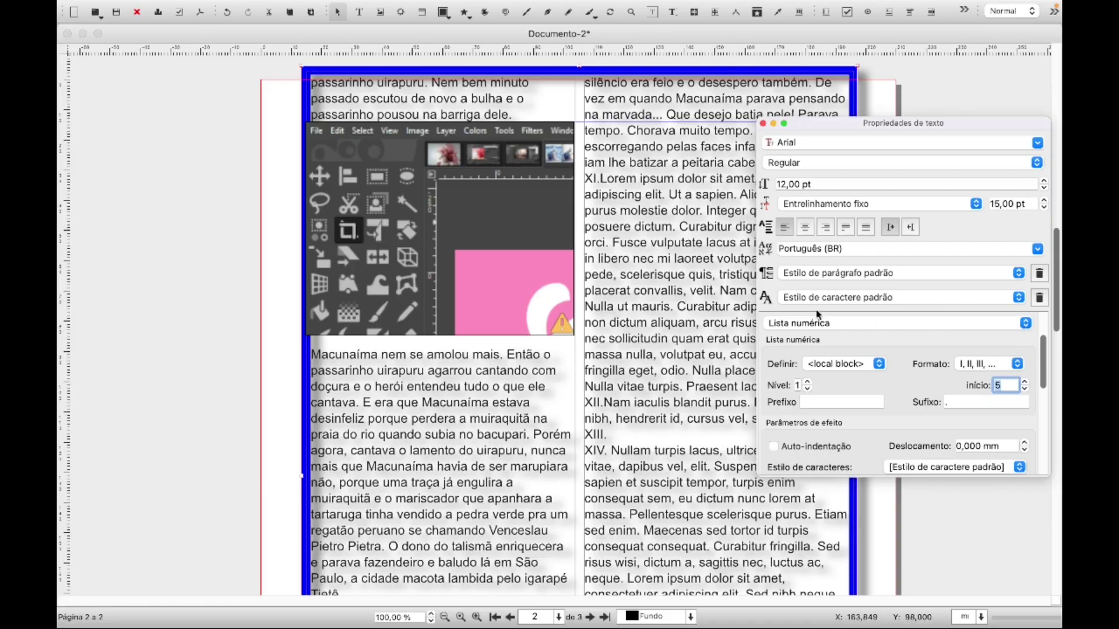
- In the column and text distance settings, try Central vertical alignment for the text, and replace it with Fundo
scroll(1042, 352, up, 2)
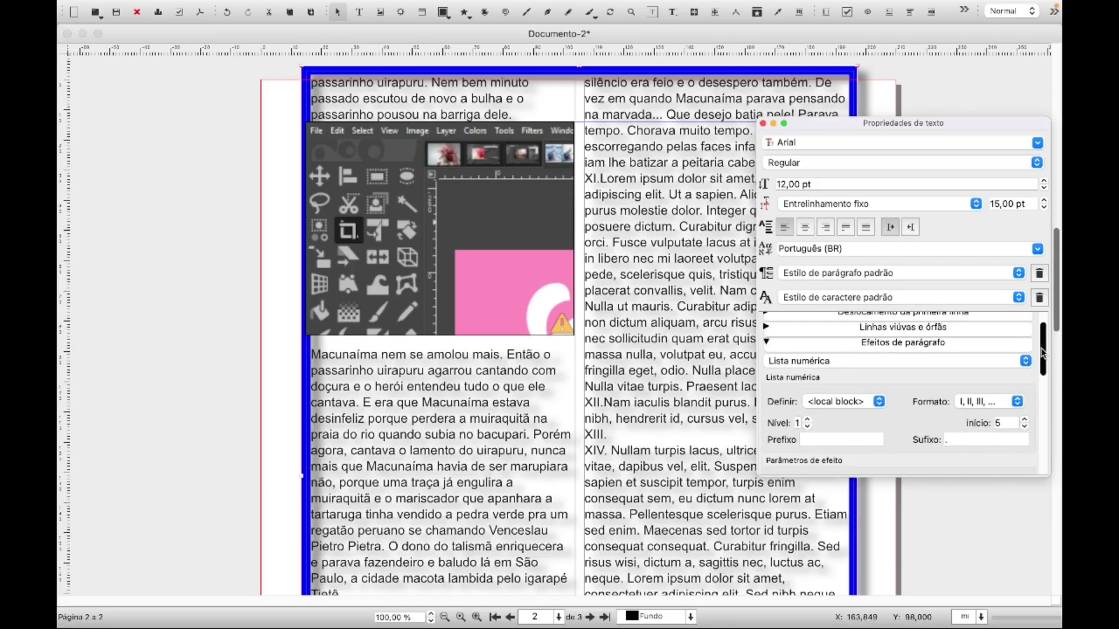
click(868, 345)
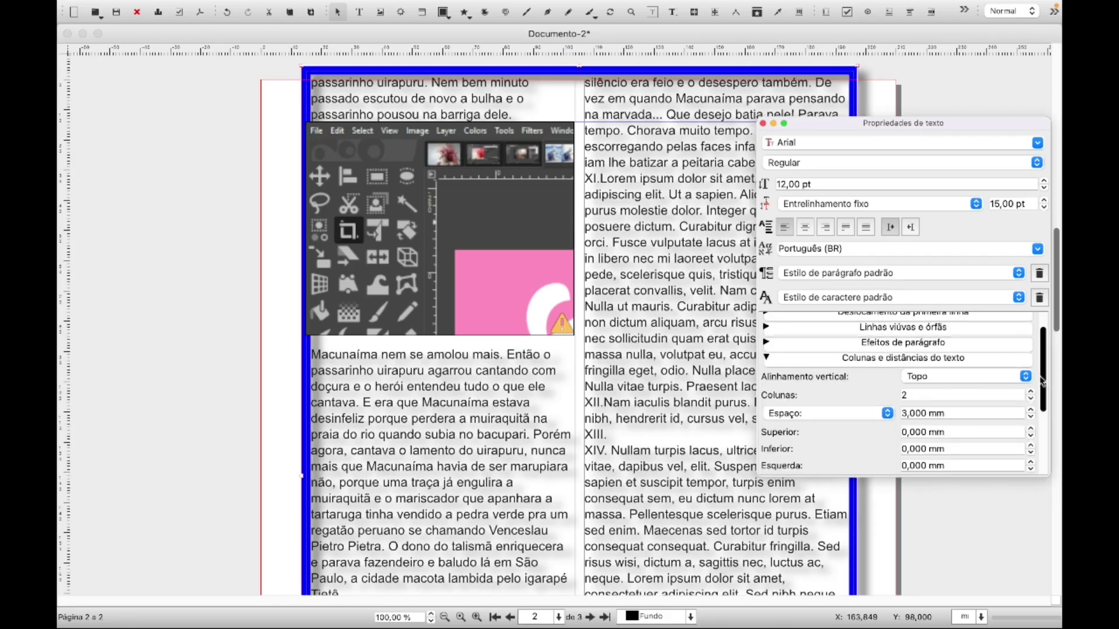
scroll(1046, 368, down, 3)
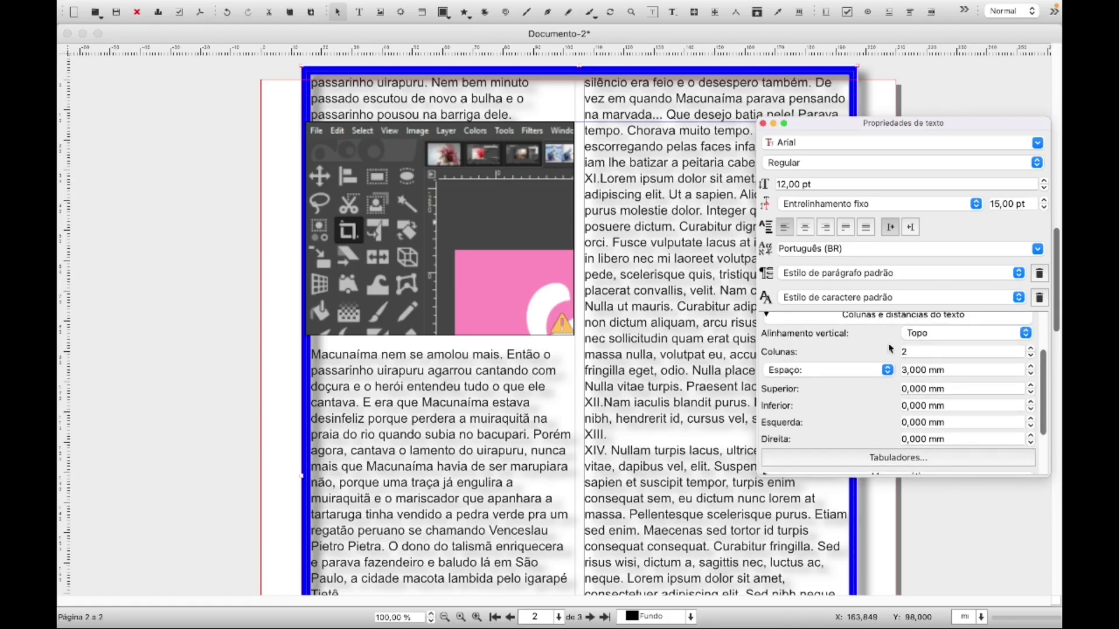
click(1027, 336)
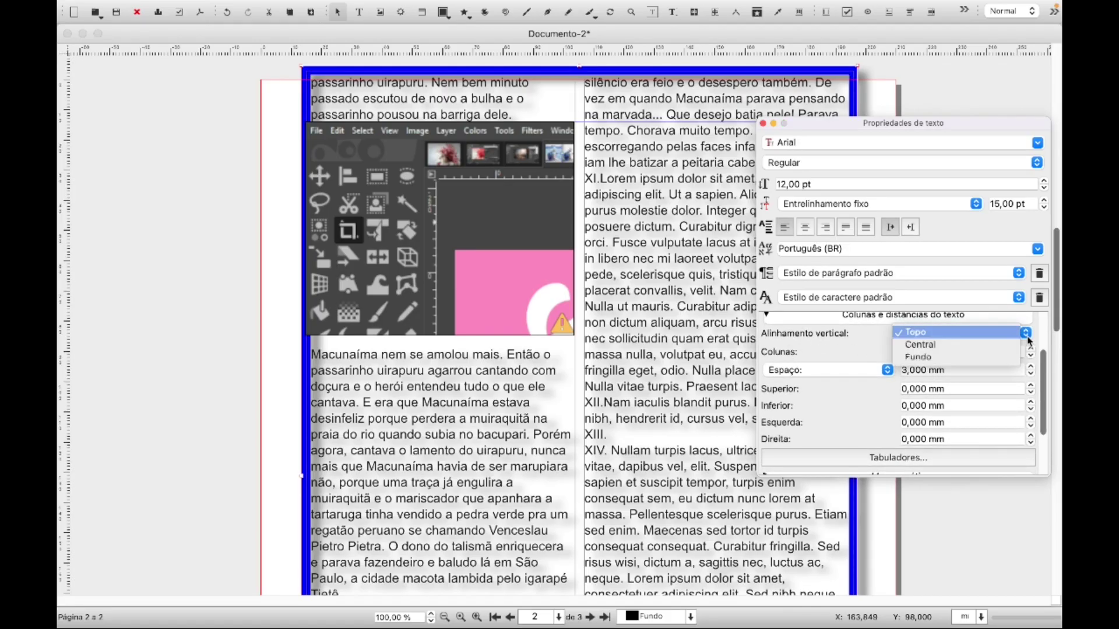
click(939, 341)
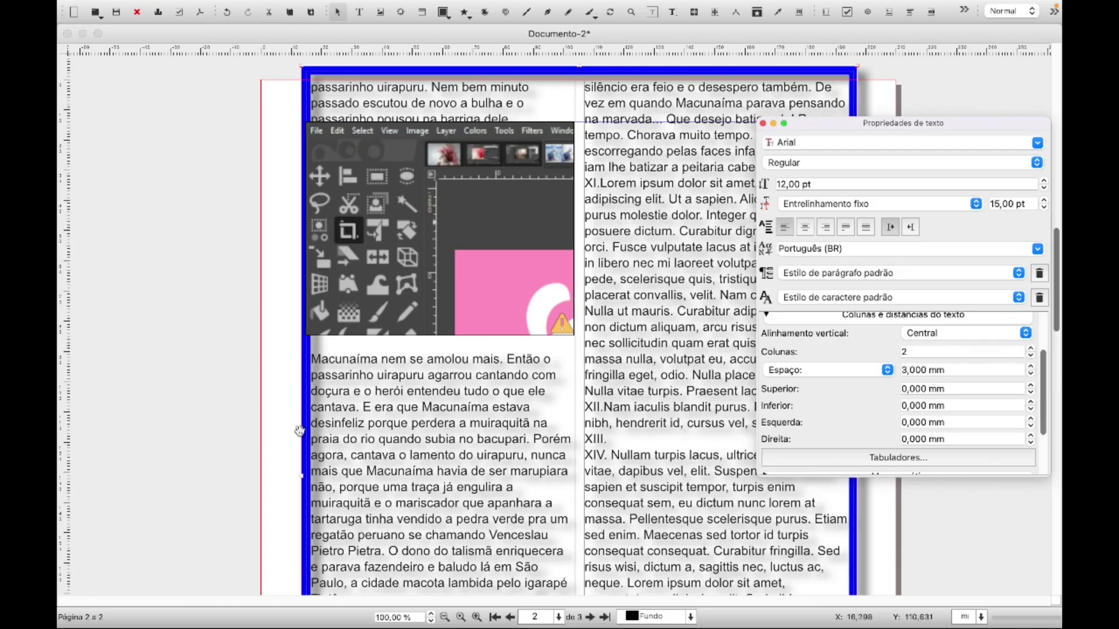
click(1028, 336)
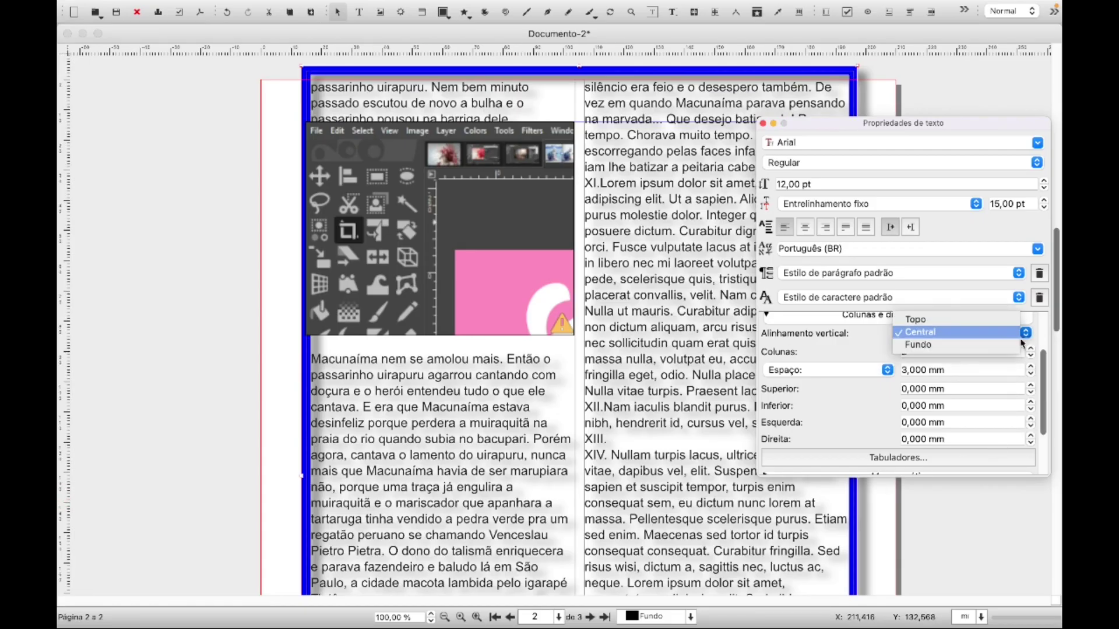
click(961, 349)
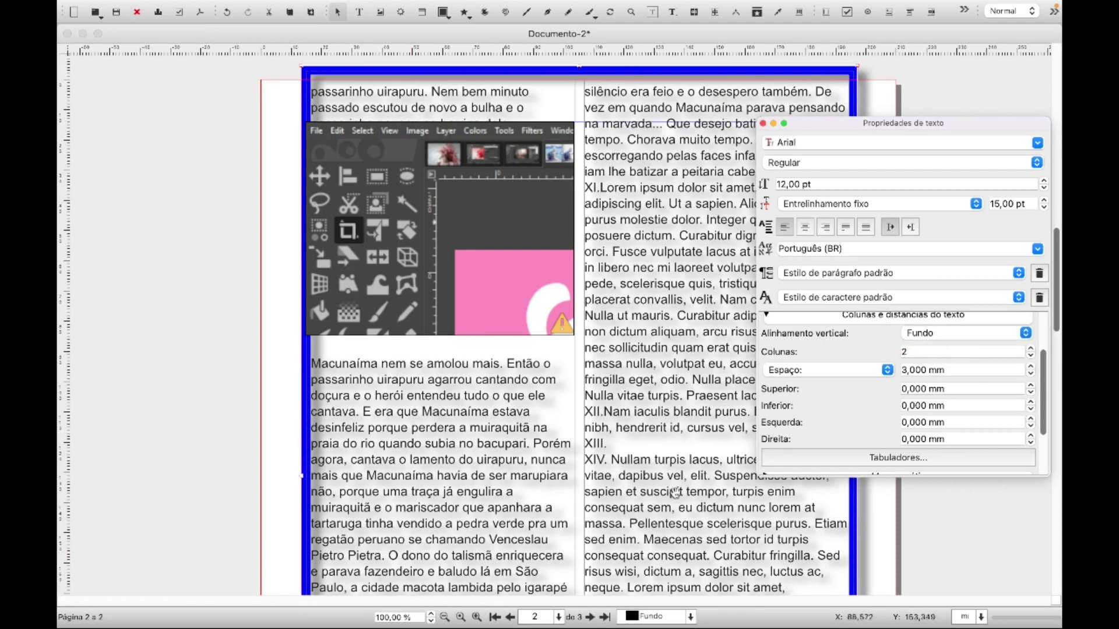
- Set the text frame's number of columns to 4
click(909, 353)
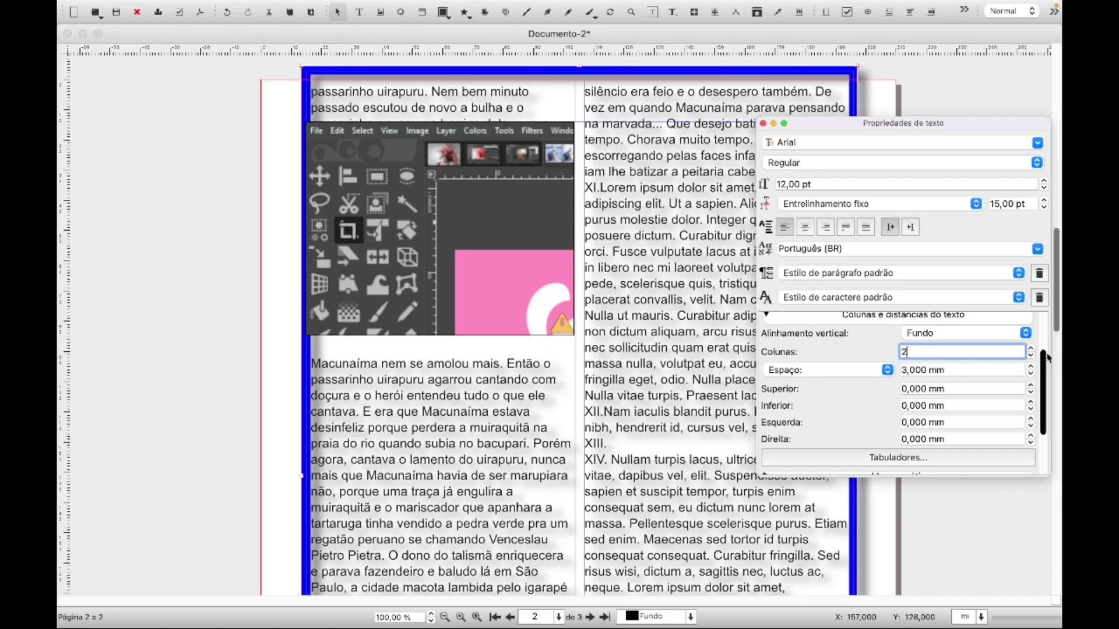
click(1030, 349)
click(1030, 349)
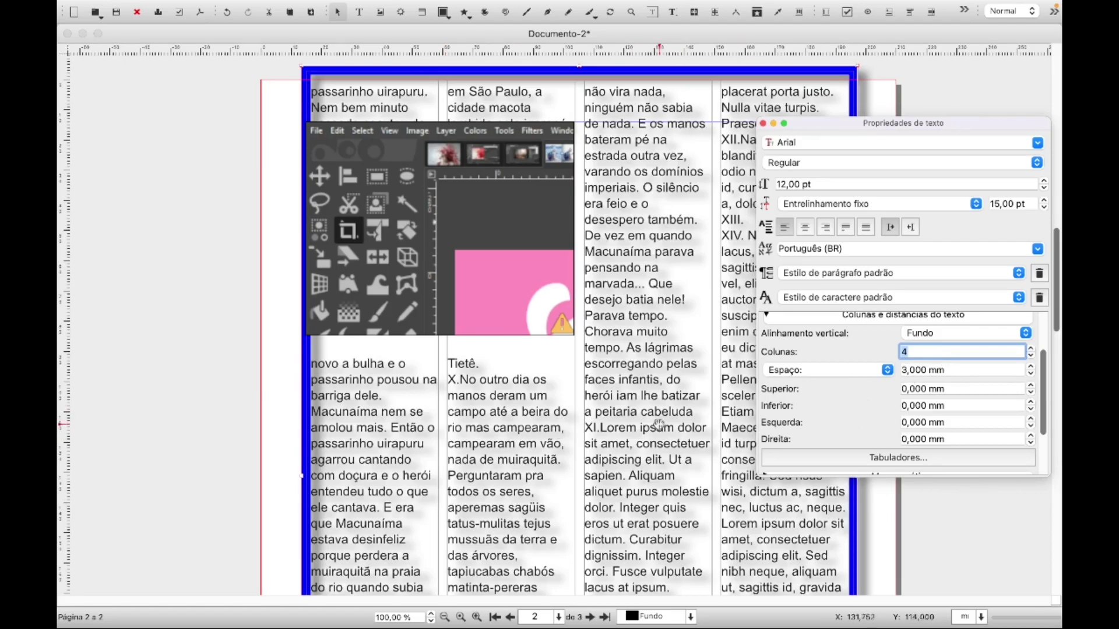
- Set the text distance from the frame to 3 mm for Superior and 2 mm for Inferior
click(905, 388)
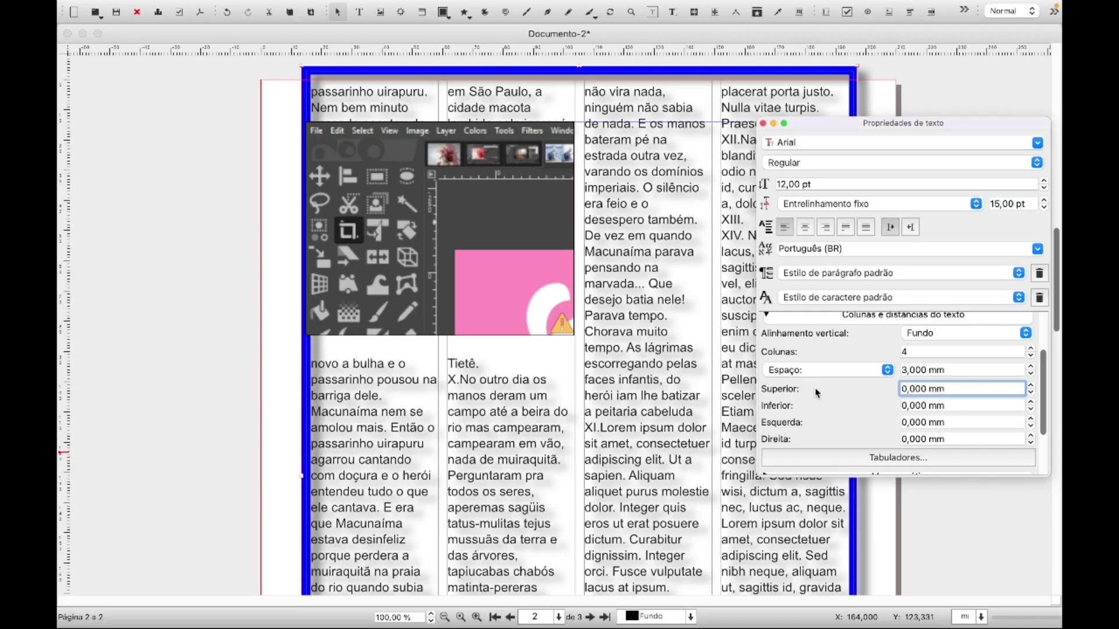
key(BackSpace)
key(BackSpace)
text(3)
key(Return)
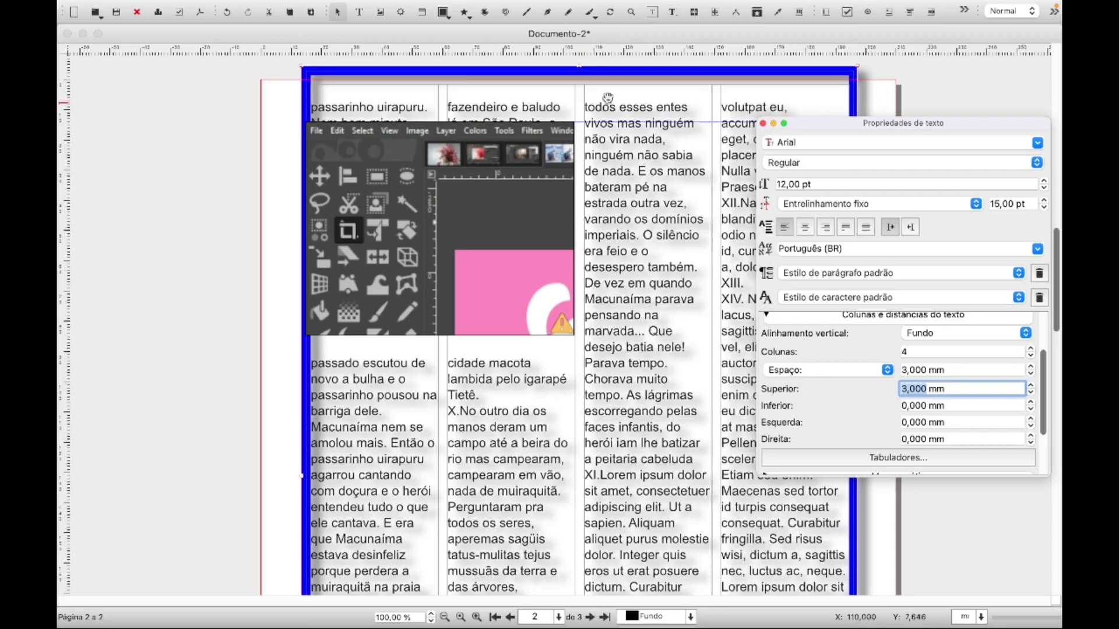
click(903, 405)
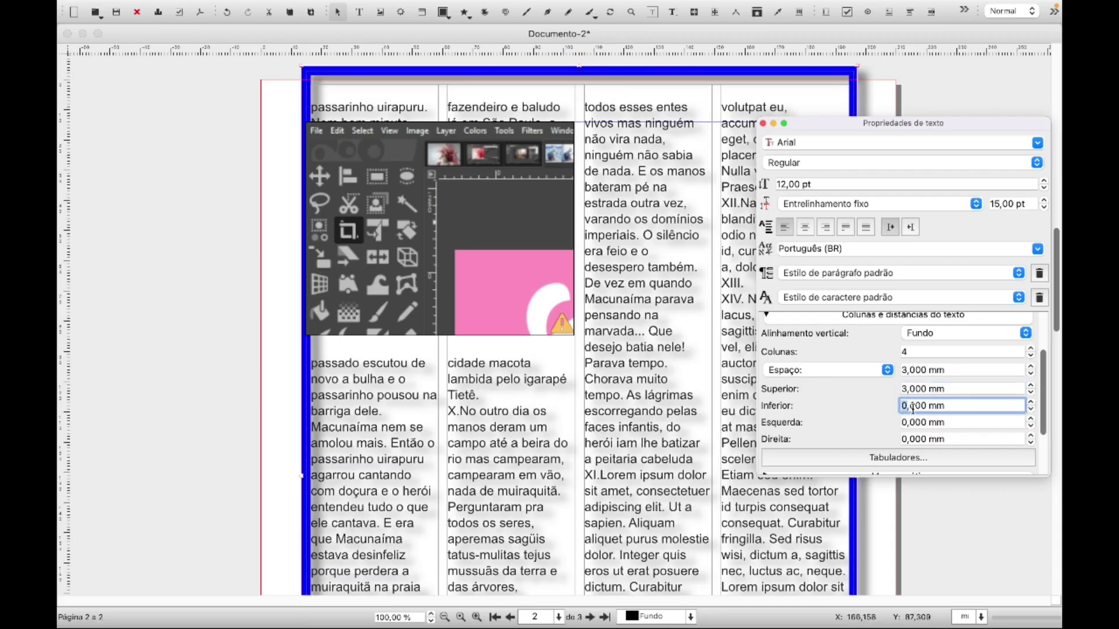
text(2)
key(Return)
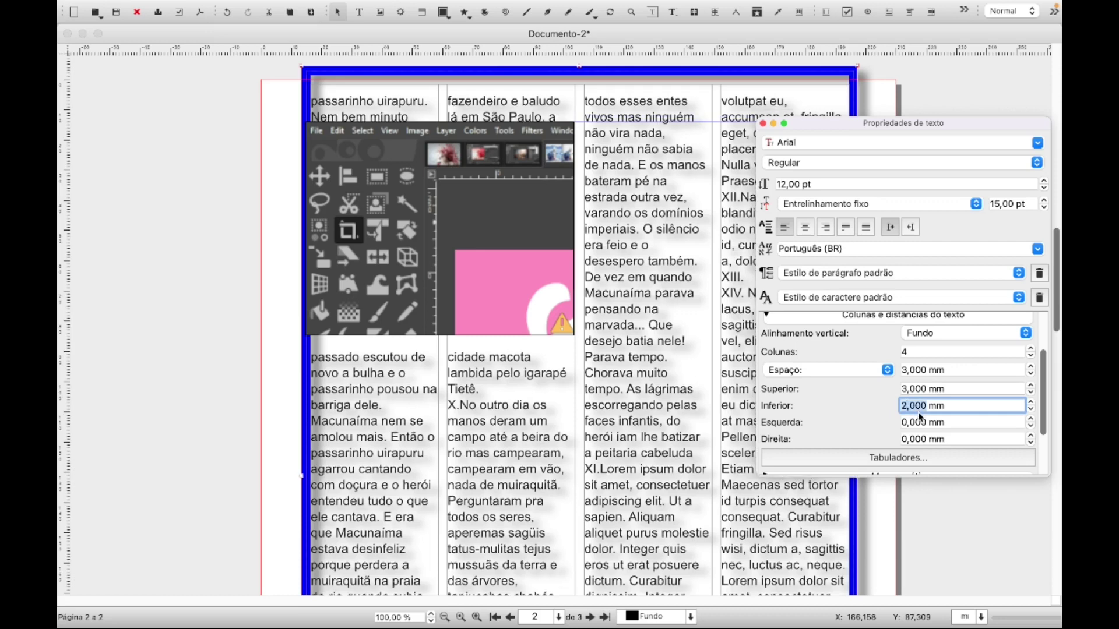
- Set the text distance from the frame to 3 mm for Esquerda and 2 mm for Direita
click(902, 423)
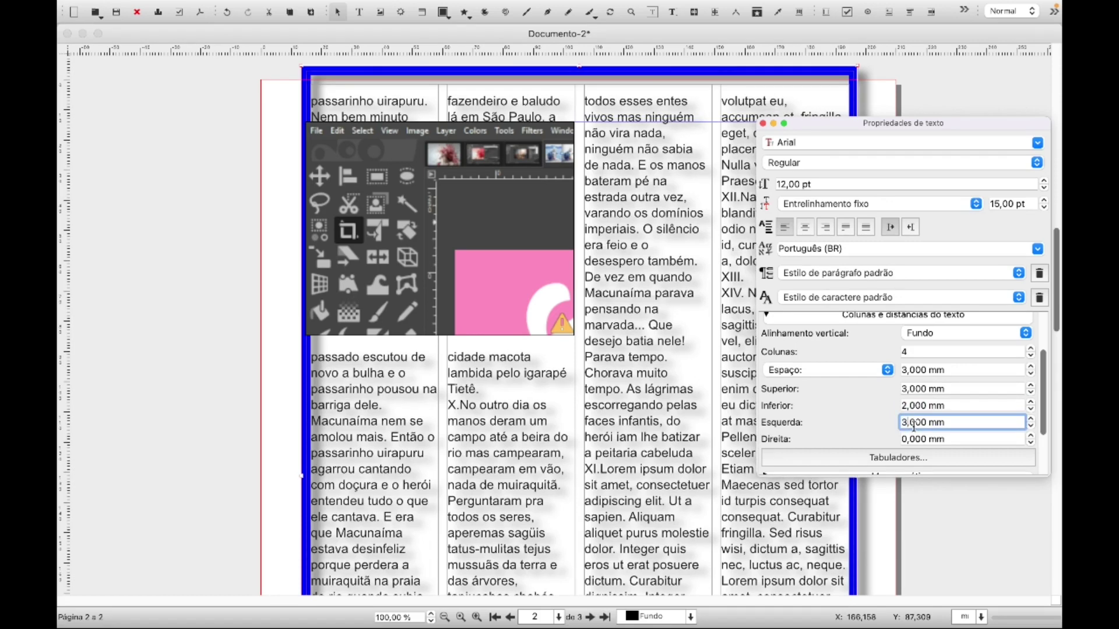
key(Return)
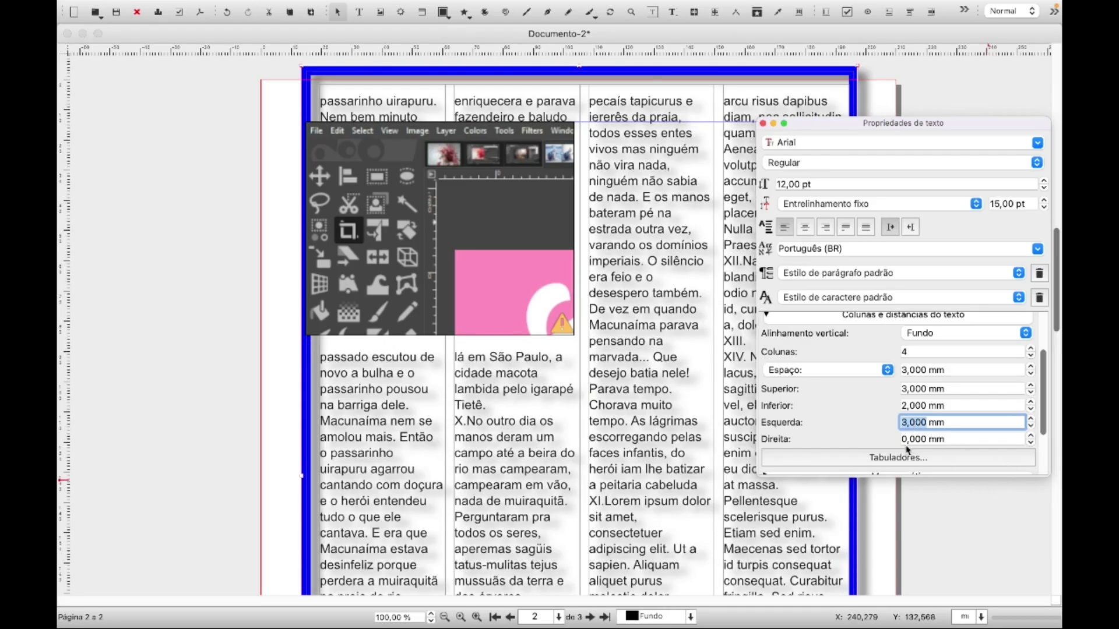
click(904, 441)
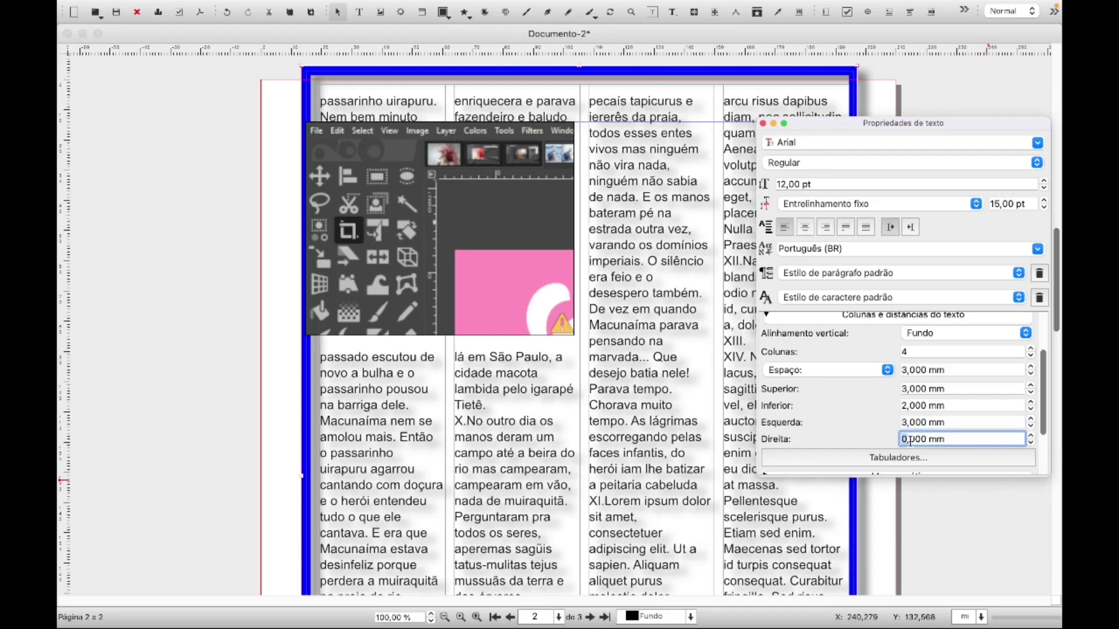
key(Return)
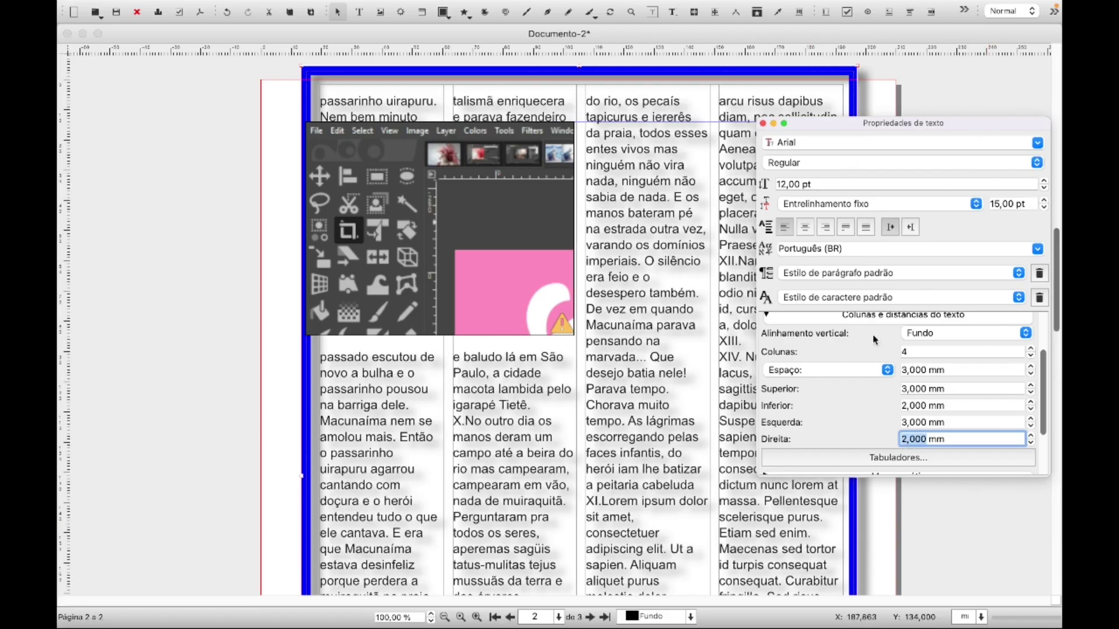
- In the optical margin settings, try Ambos os lados and Apenas esquerda, and finish on Apenas direita
click(880, 319)
click(908, 396)
scroll(967, 430, down, 1)
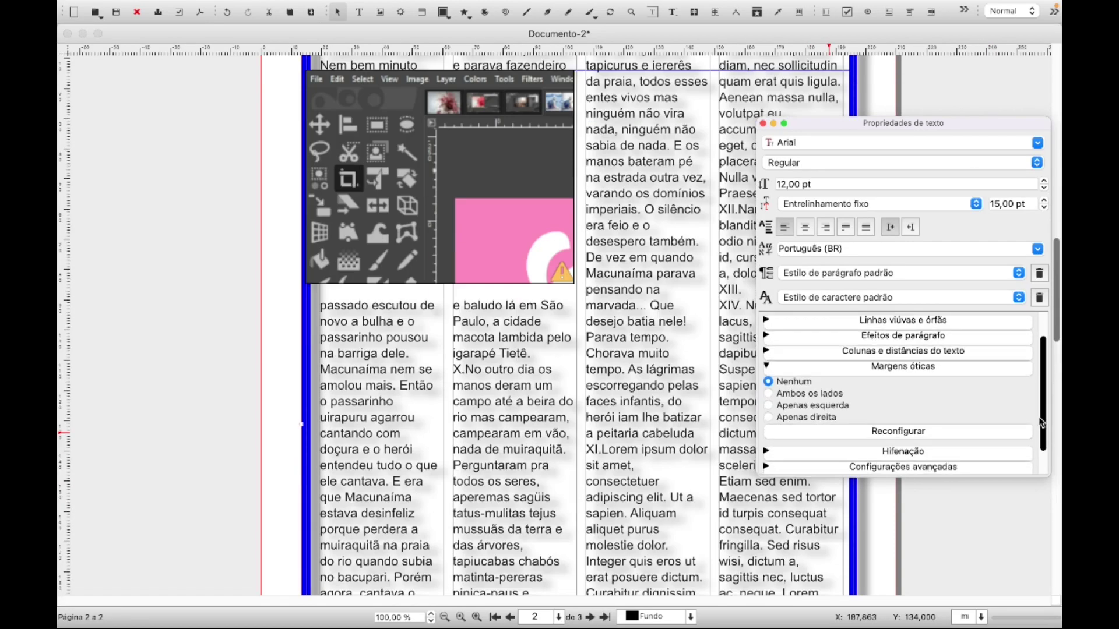
click(770, 394)
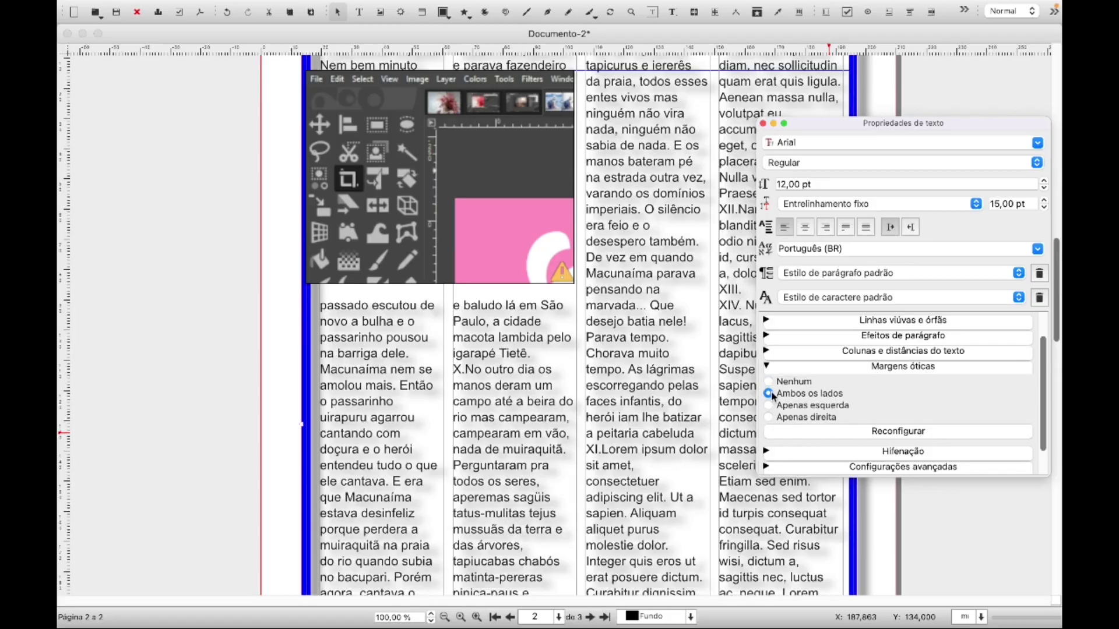
click(776, 409)
click(770, 418)
- Collapse the optical margin settings and expand the Hifenação settings to examine their options
click(894, 371)
click(904, 414)
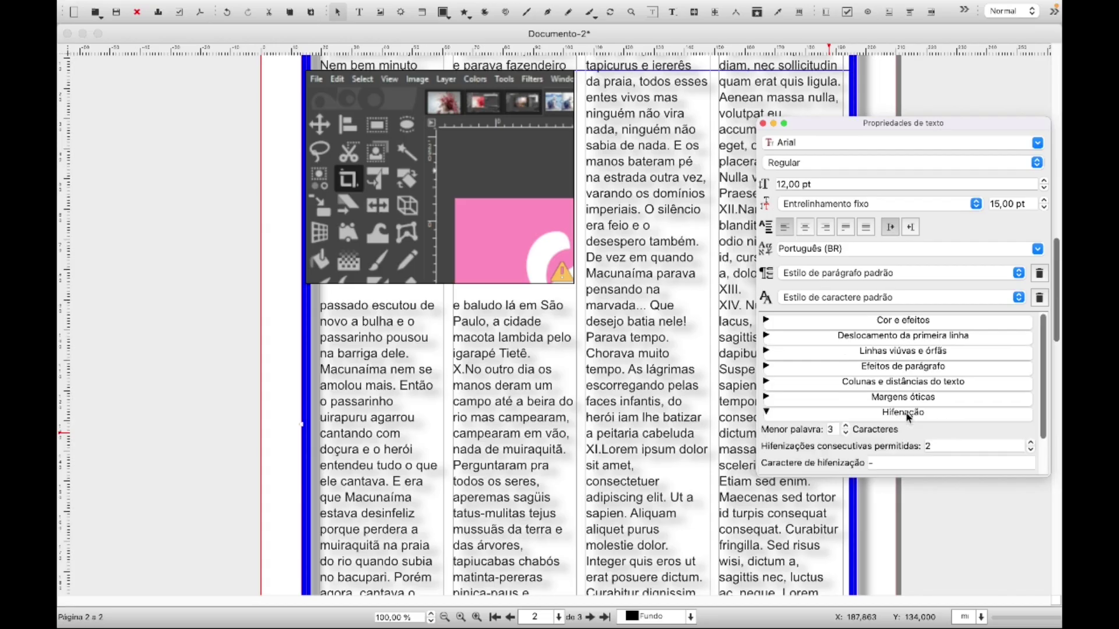
scroll(1043, 385, down, 3)
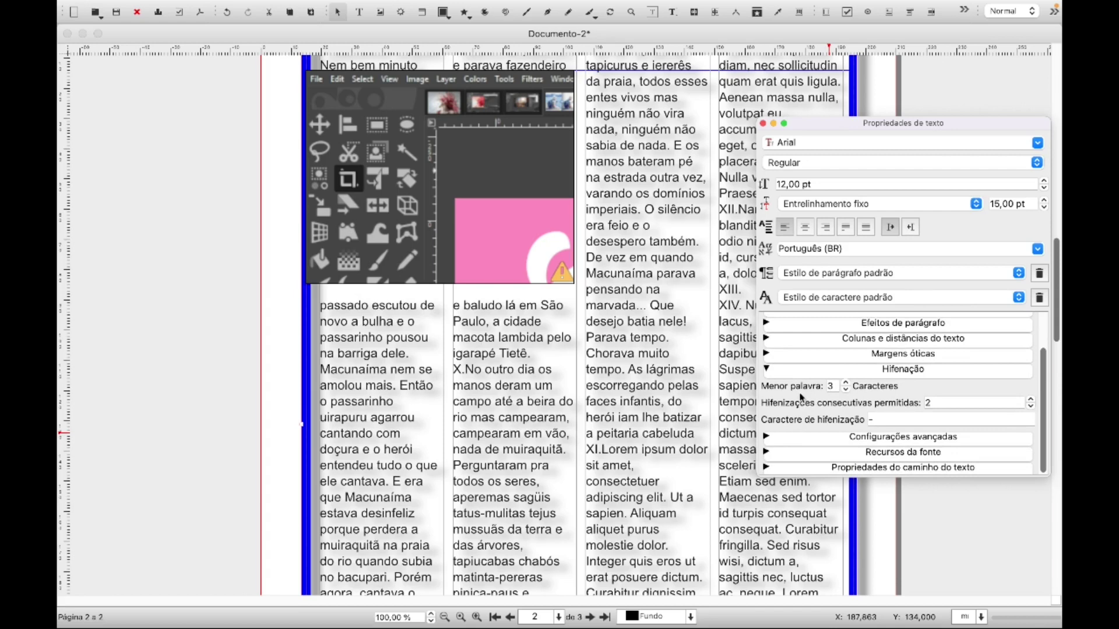
- Collapse the Hifenação settings and expand Configurações avançadas to examine the text scaling, word spacing and glyph extension options
click(845, 388)
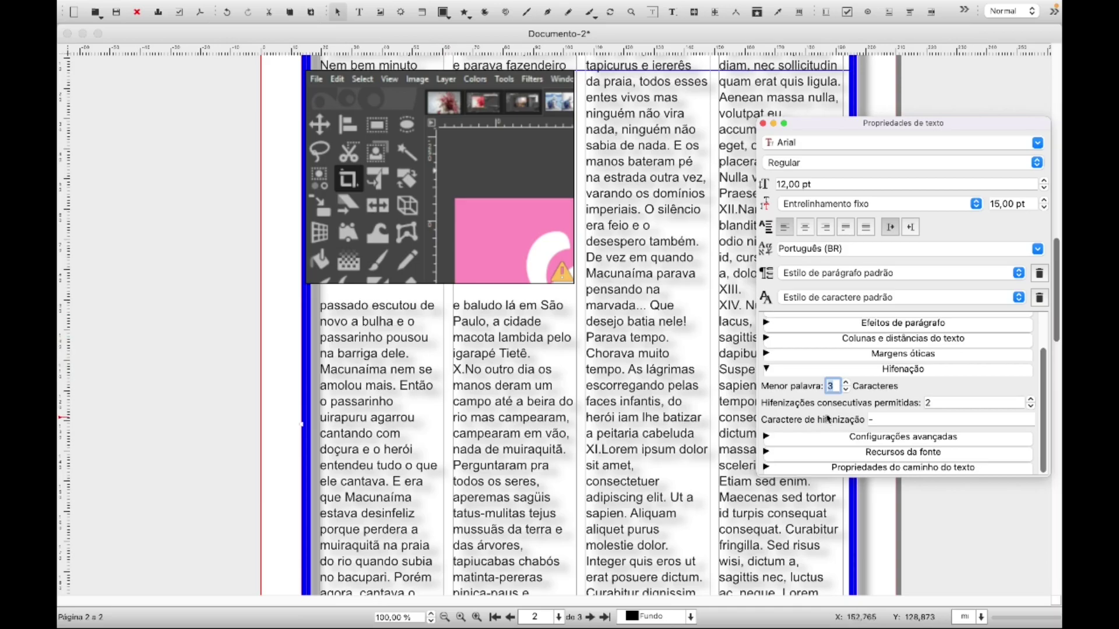
click(877, 373)
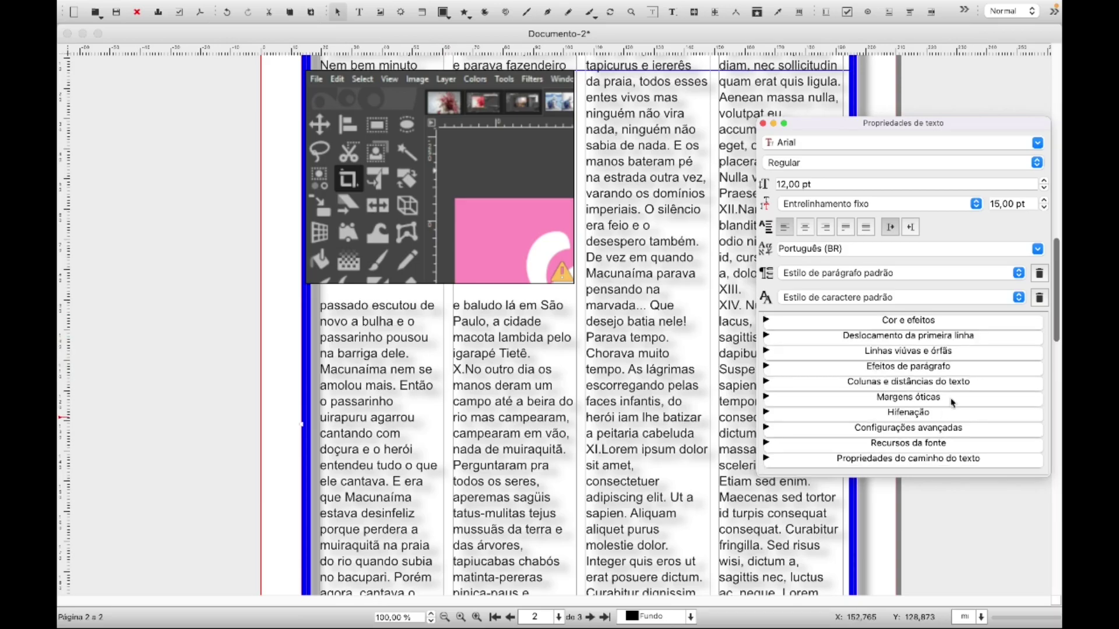
click(893, 430)
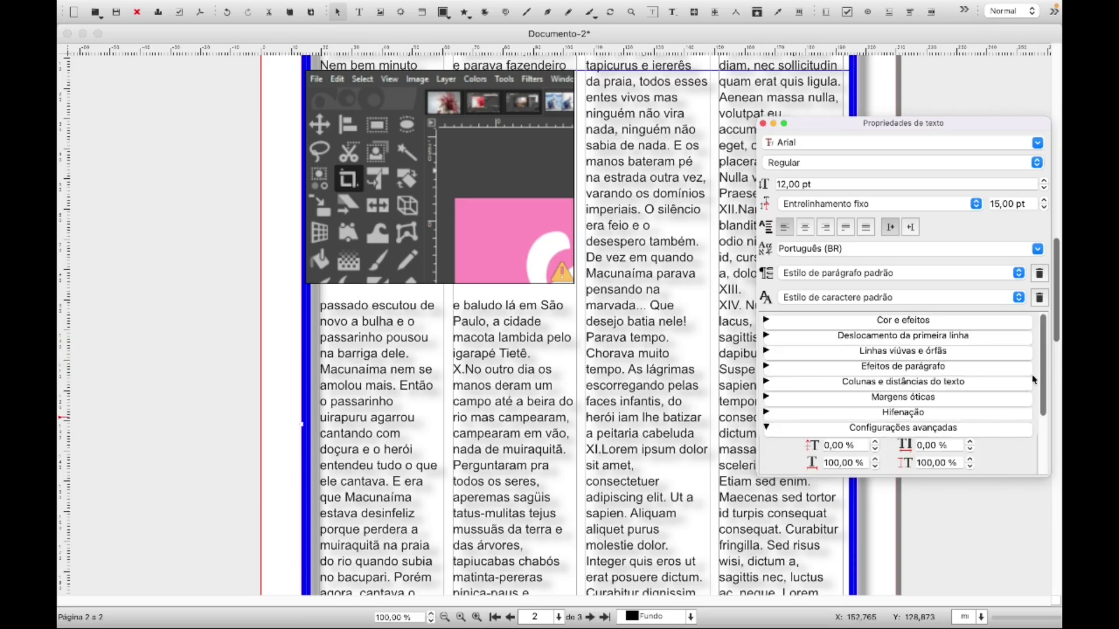
drag(1046, 368, 1050, 430)
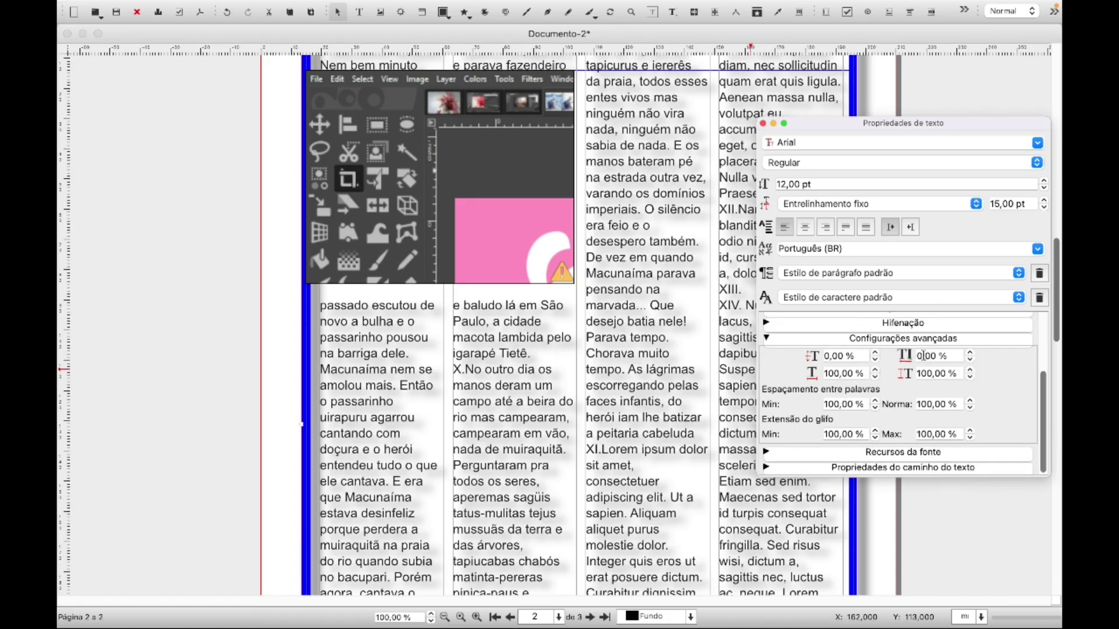
- In the advanced settings, try a character tracking of 6 % on the frame's text
click(969, 353)
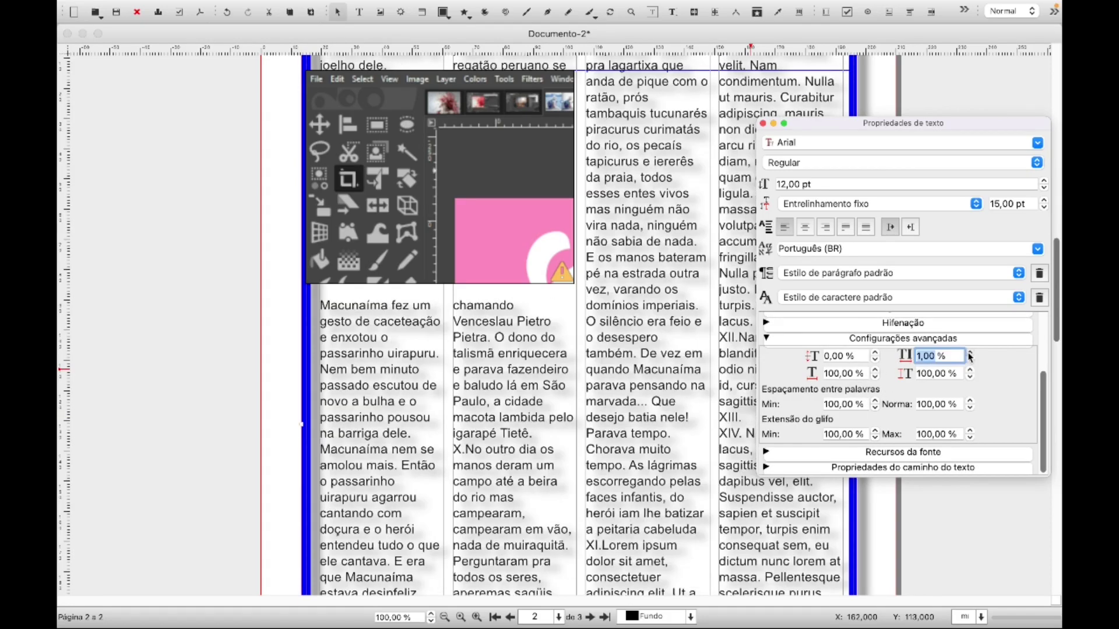
click(970, 353)
click(969, 353)
click(969, 353)
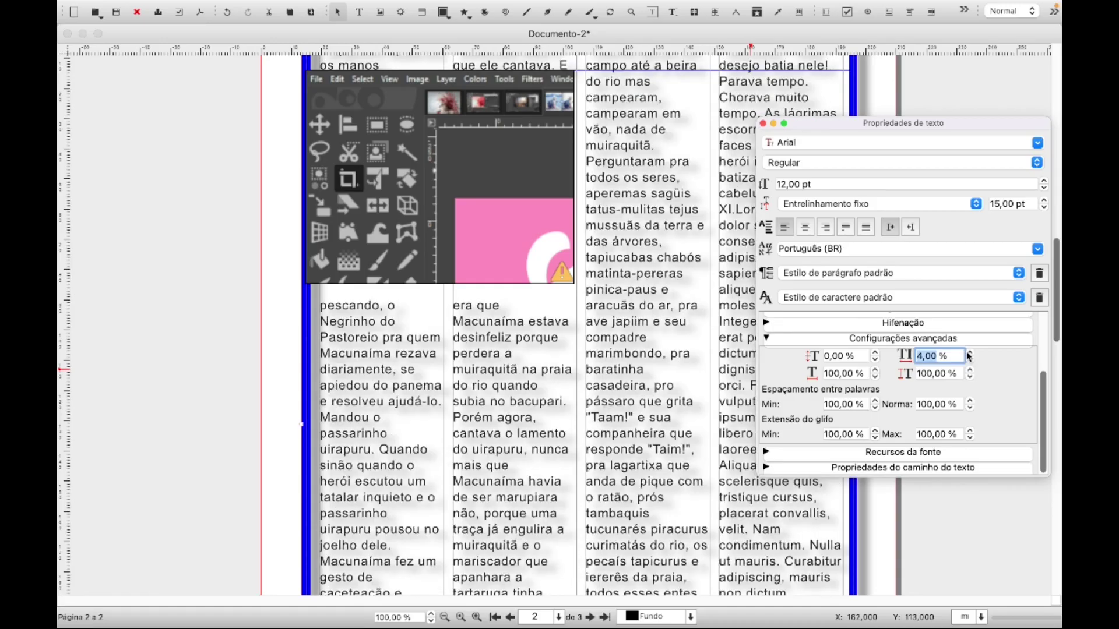
click(969, 353)
click(969, 353)
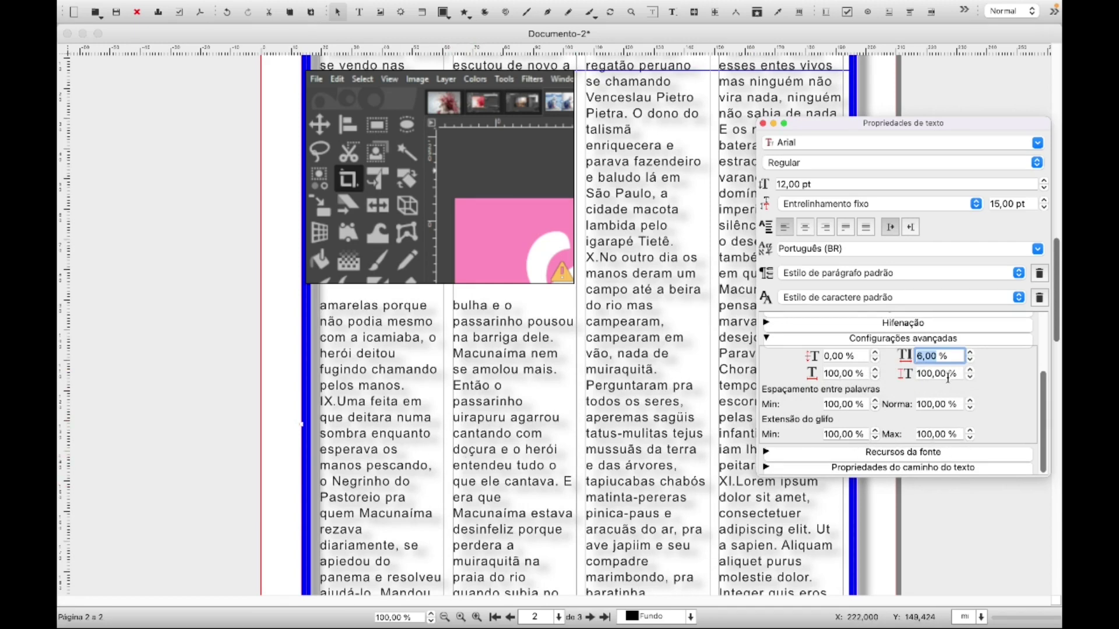
- Return the character tracking of the frame's text to 0 %
click(970, 360)
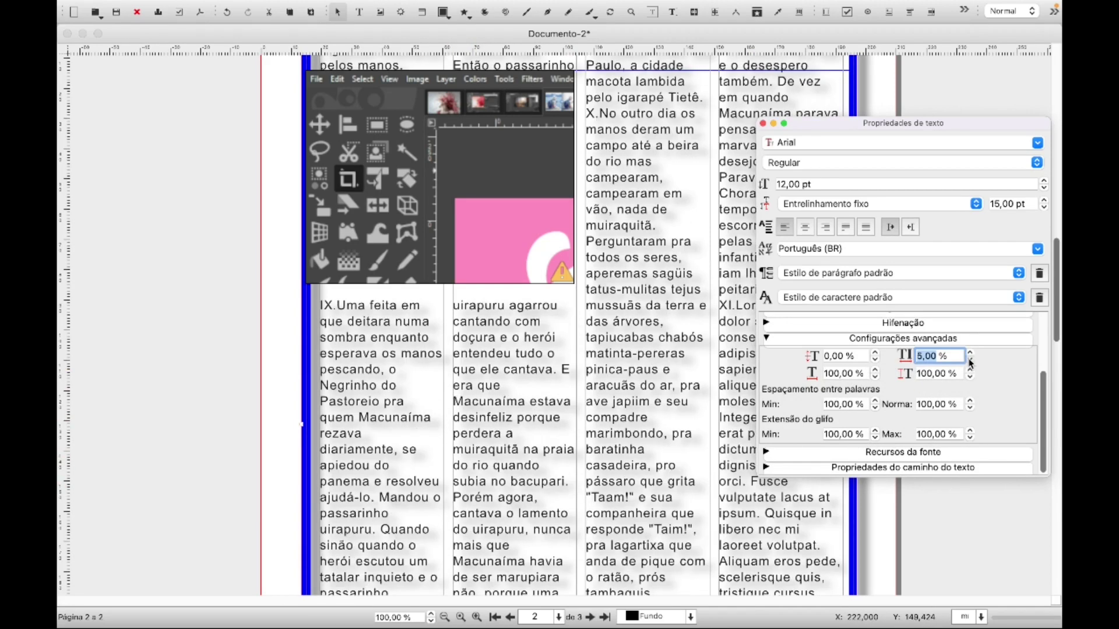
click(970, 361)
click(969, 360)
click(969, 360)
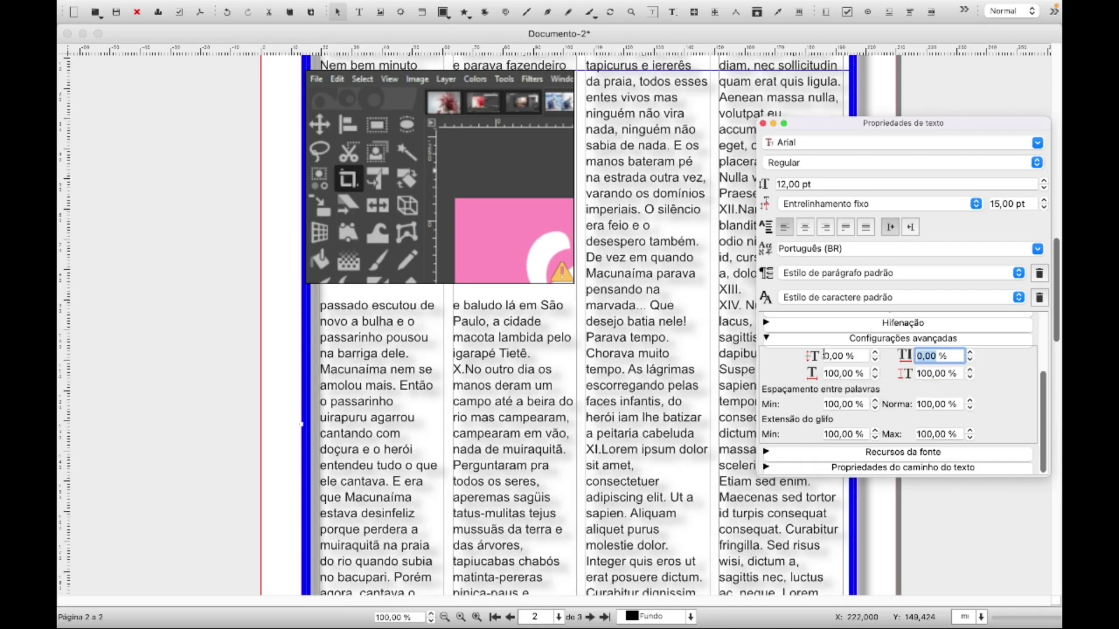
click(783, 406)
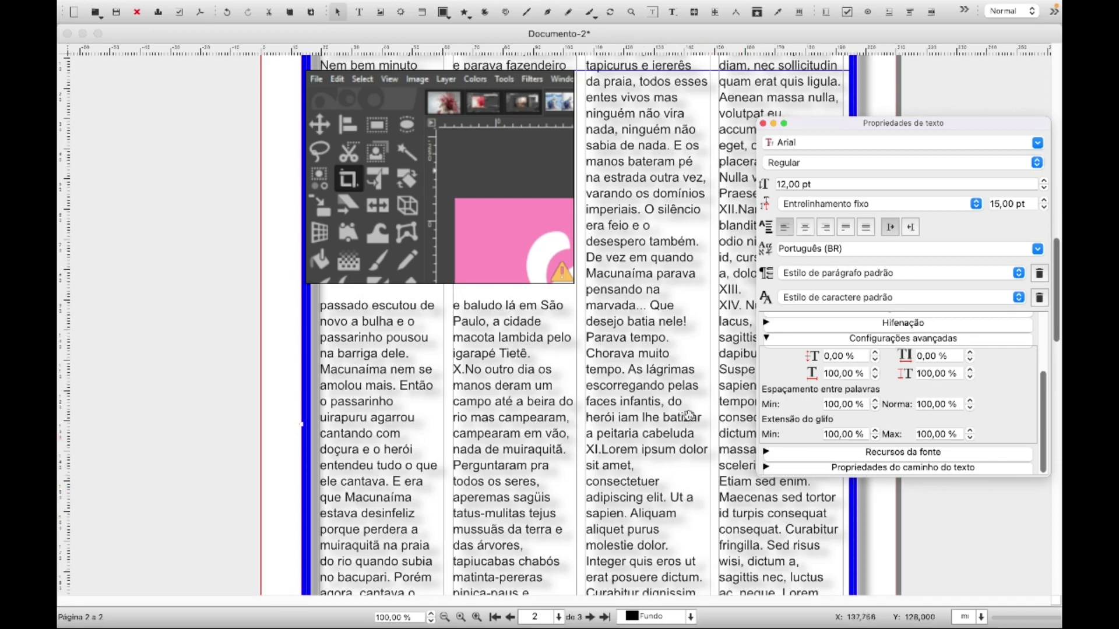
- Collapse the advanced settings, expand Recursos da fonte, and try switching Ligaduras discretas on and back off
click(775, 341)
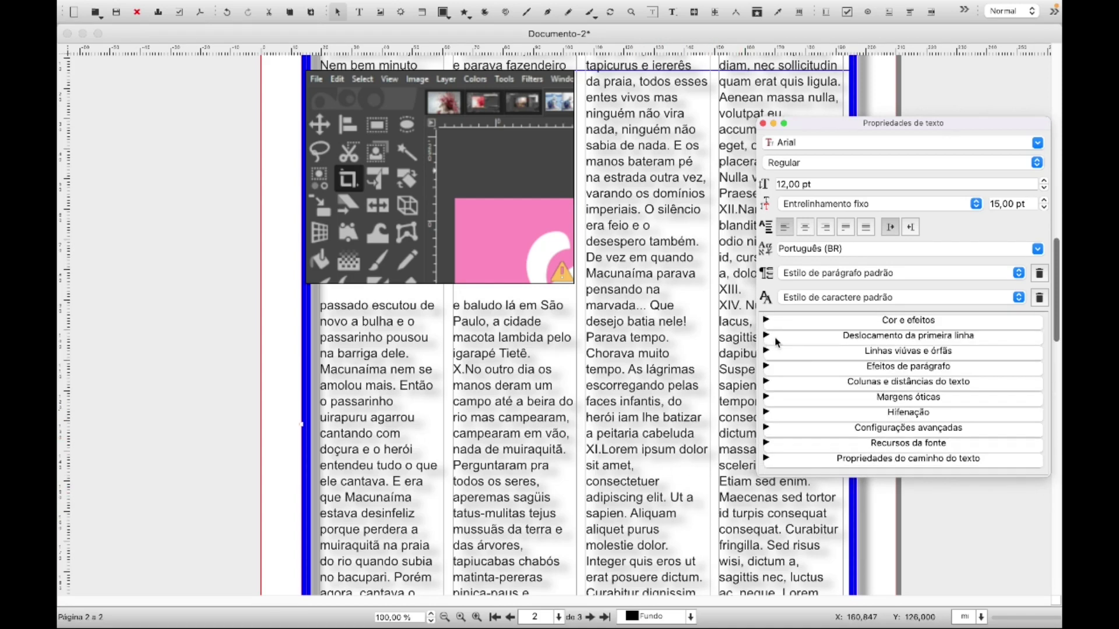
click(855, 447)
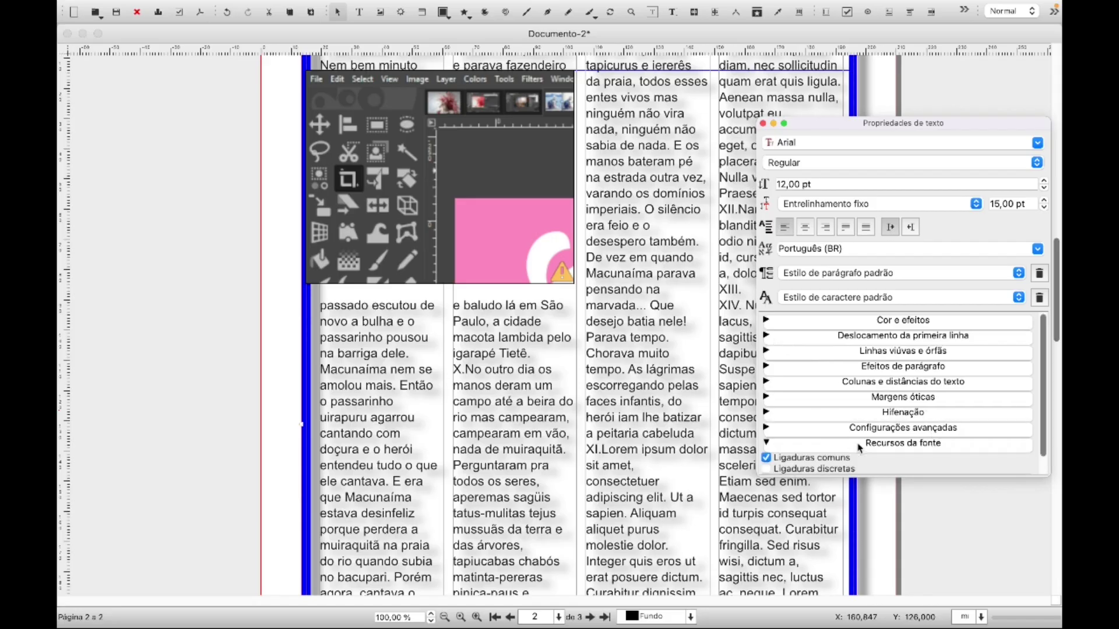
scroll(903, 408, down, 1)
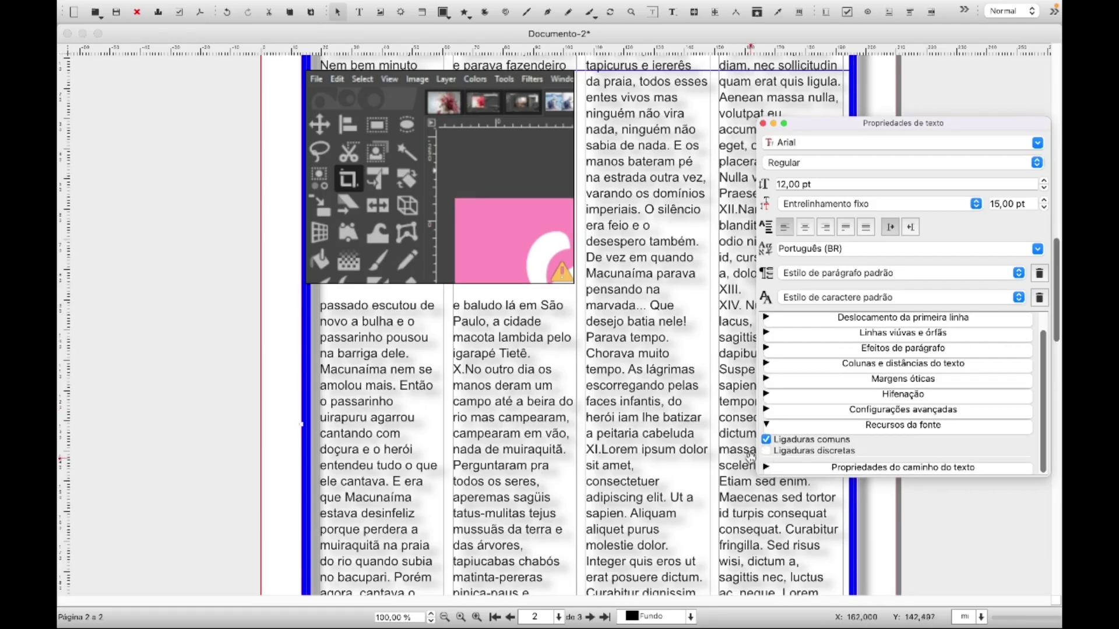
click(766, 452)
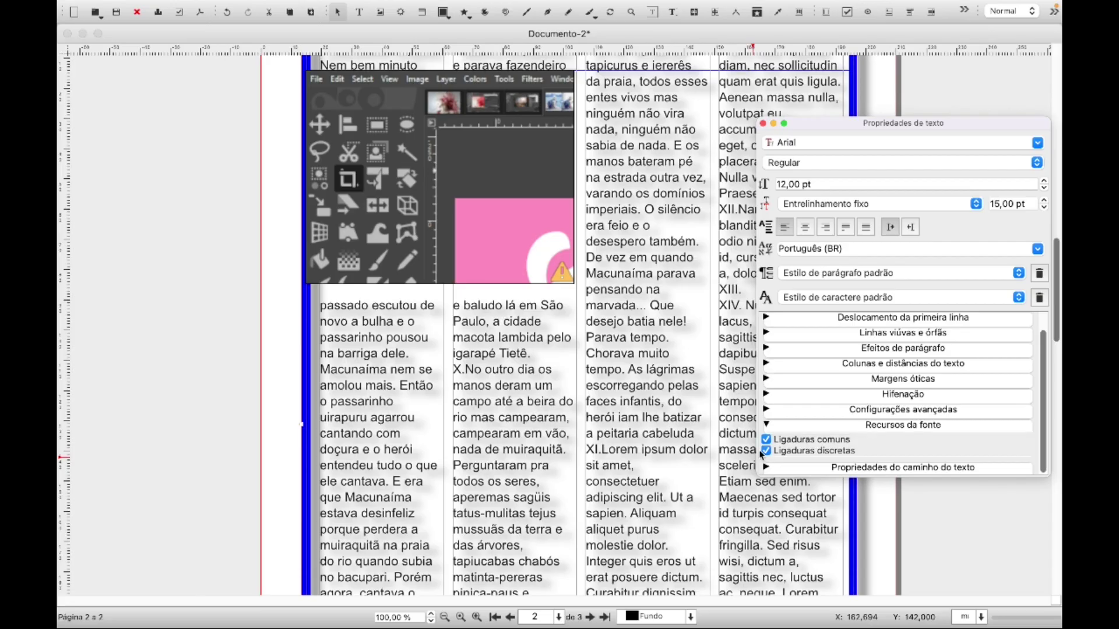
click(763, 452)
- Collapse the Recursos da fonte settings and expand Propriedades do caminho do texto to examine its options
click(890, 429)
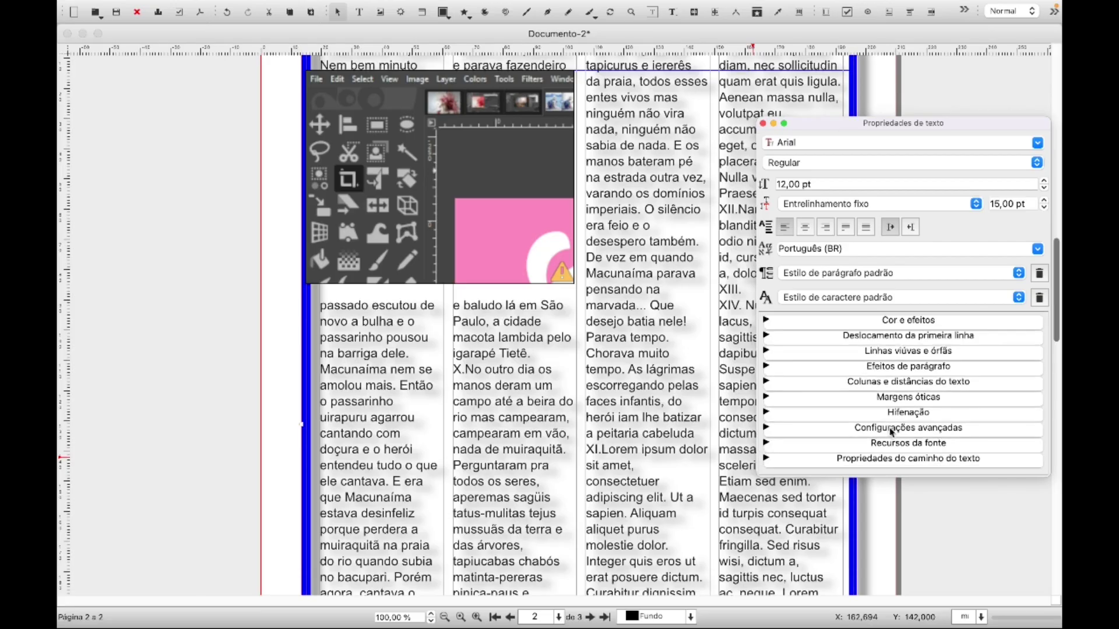
click(917, 459)
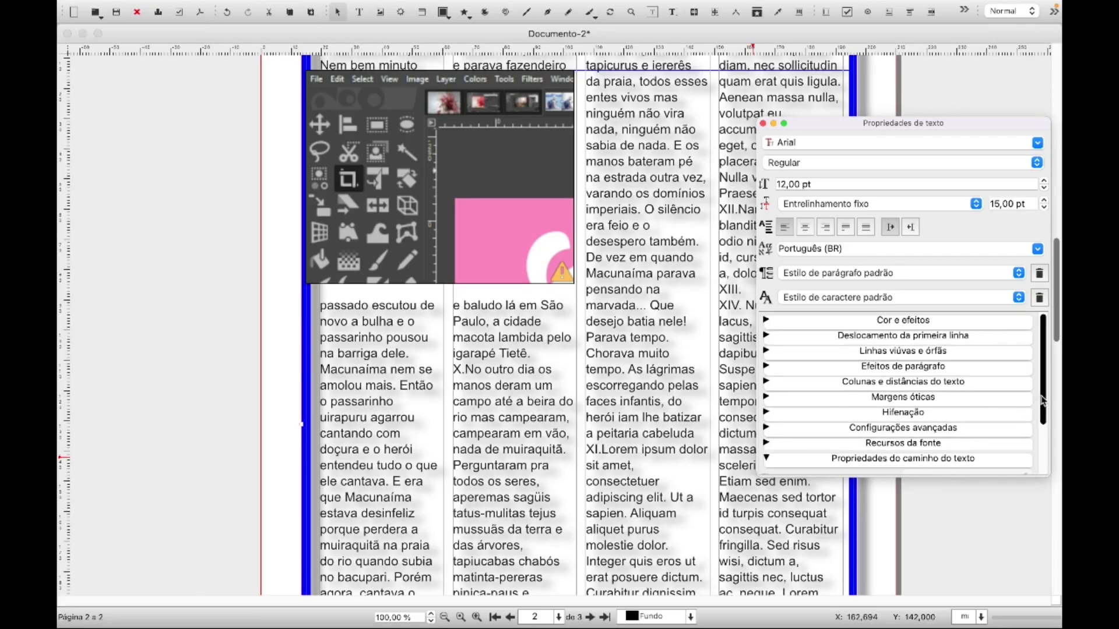
scroll(1036, 406, down, 3)
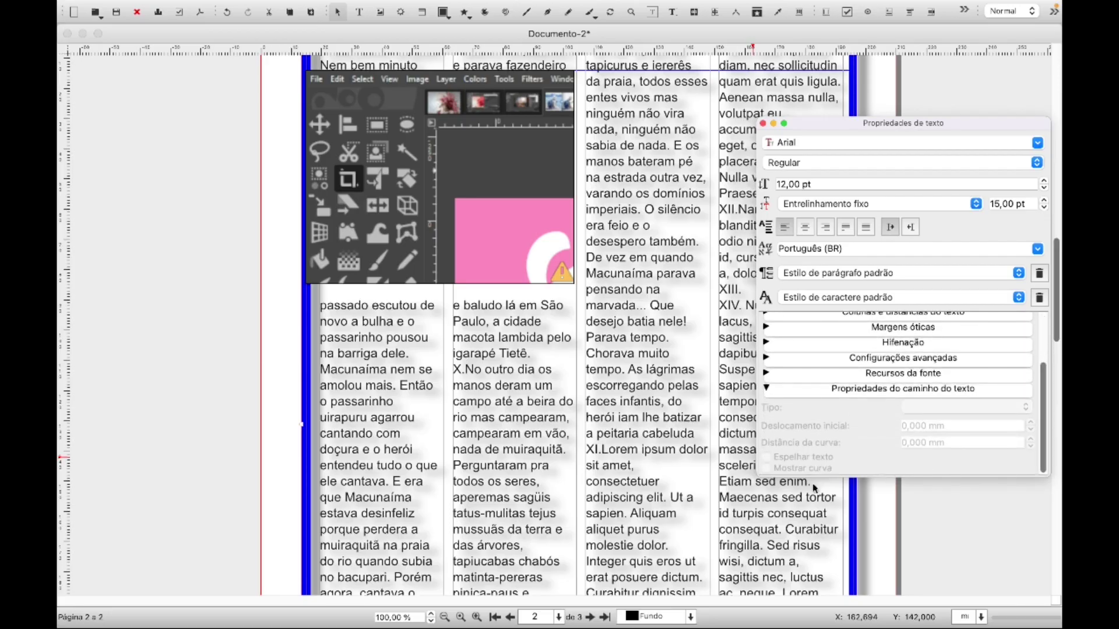